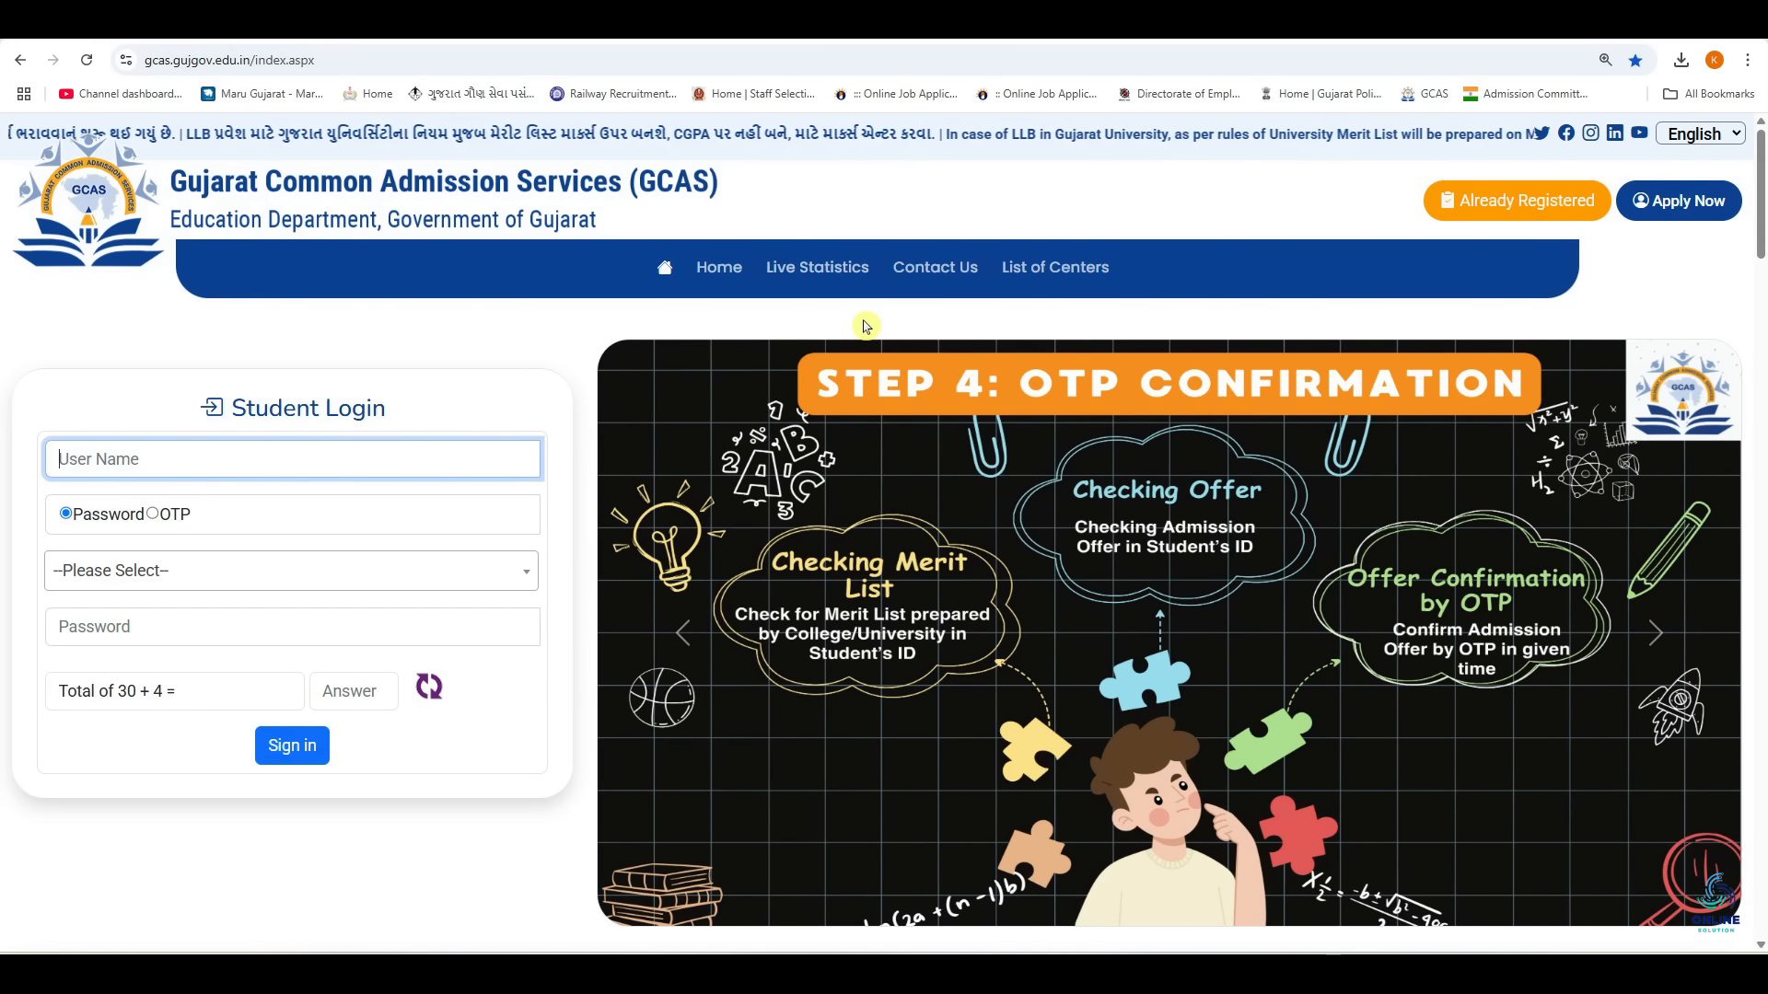
Open the attachment of the Notice Regarding LLB Programs and underline the schedule's main heading.
scroll(884, 328, down, 10)
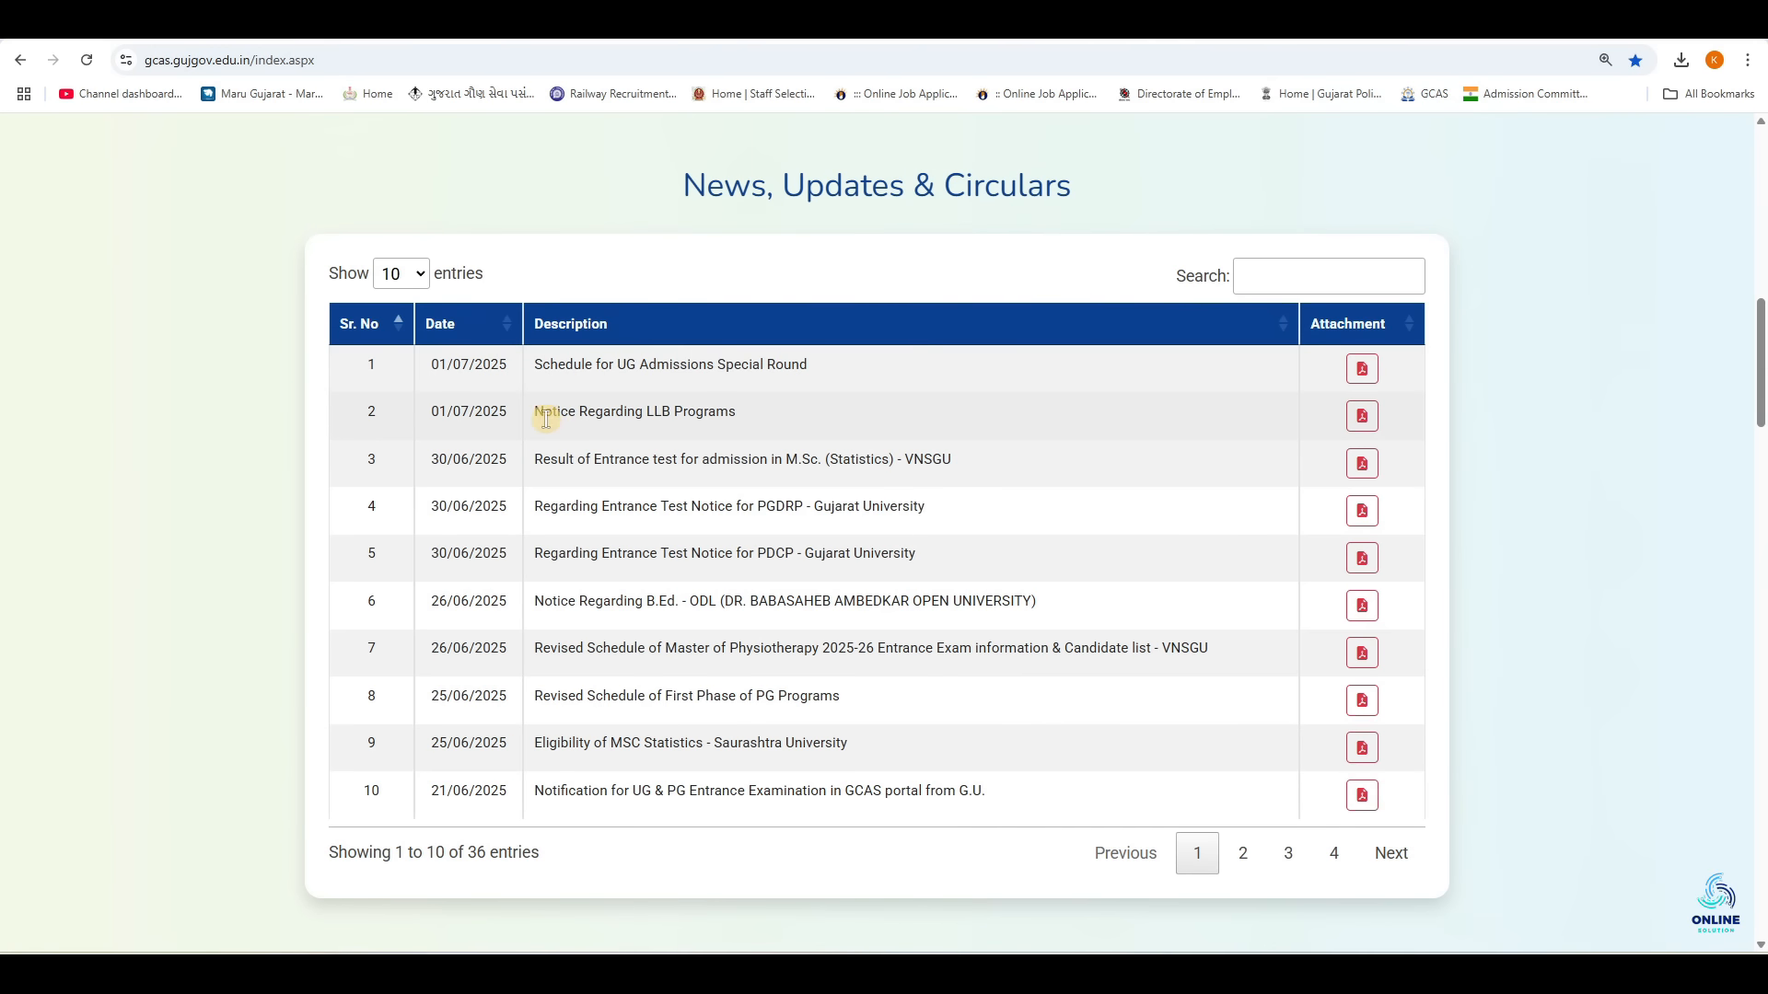
click(1363, 417)
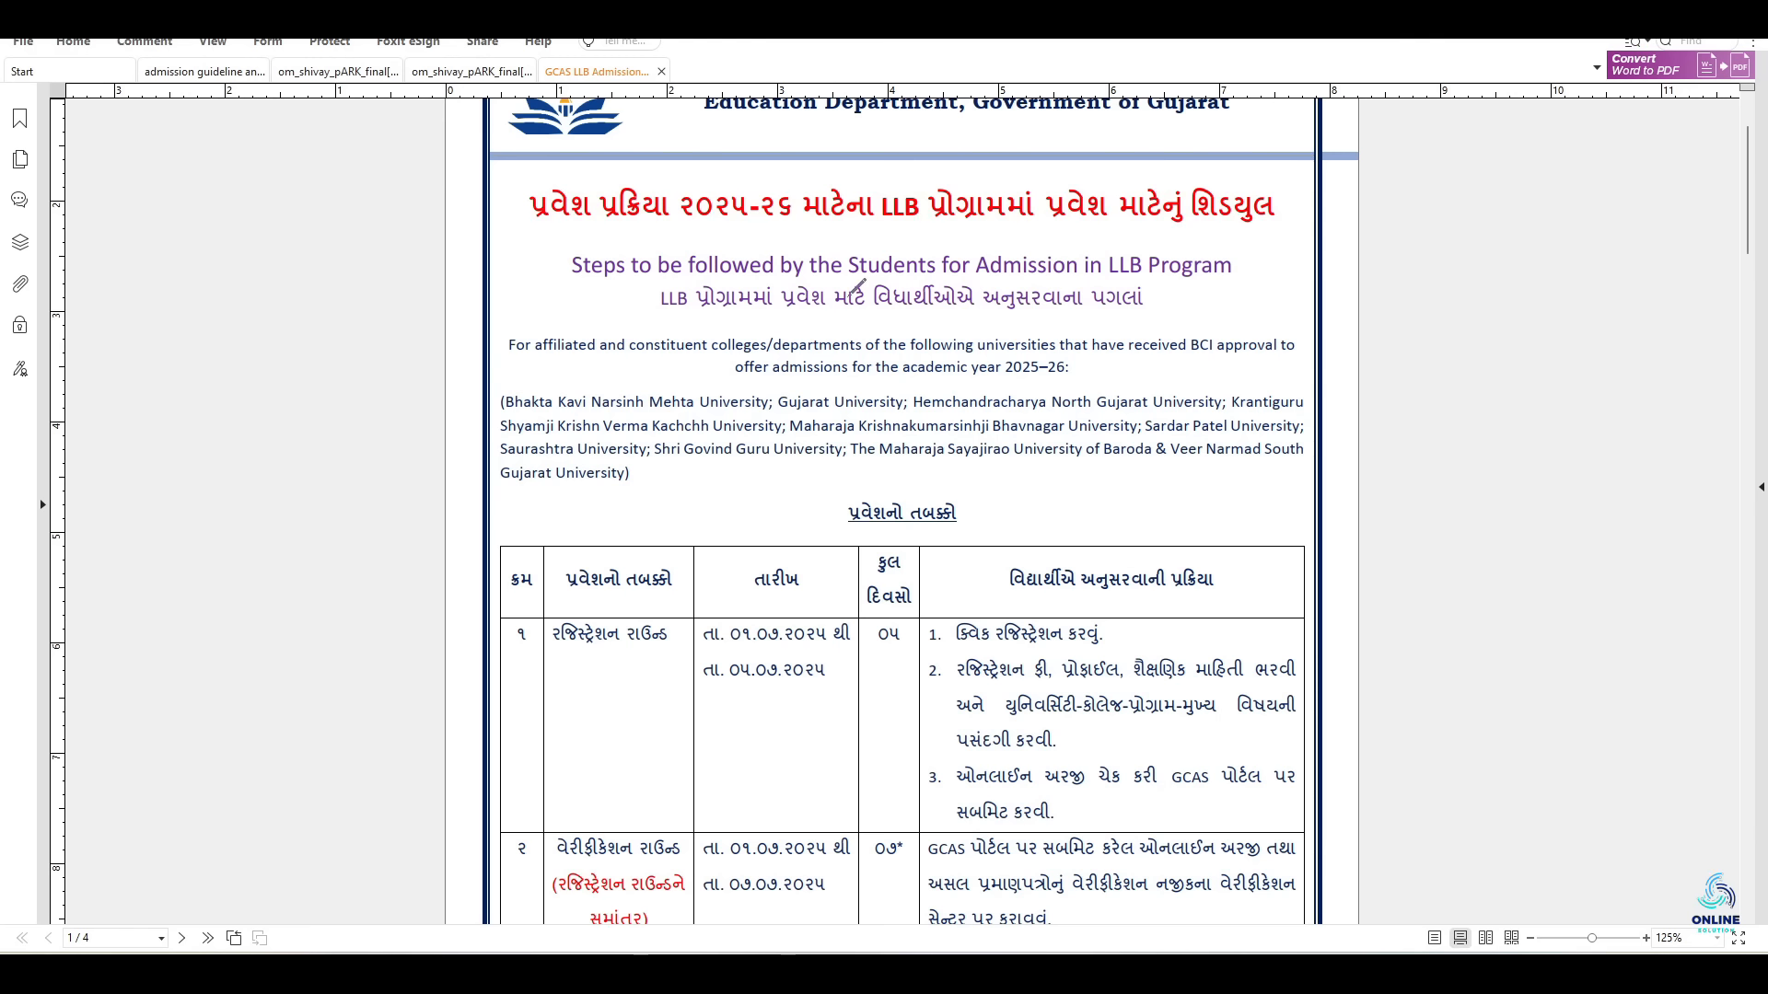
drag(699, 227, 983, 229)
scroll(966, 546, down, 3)
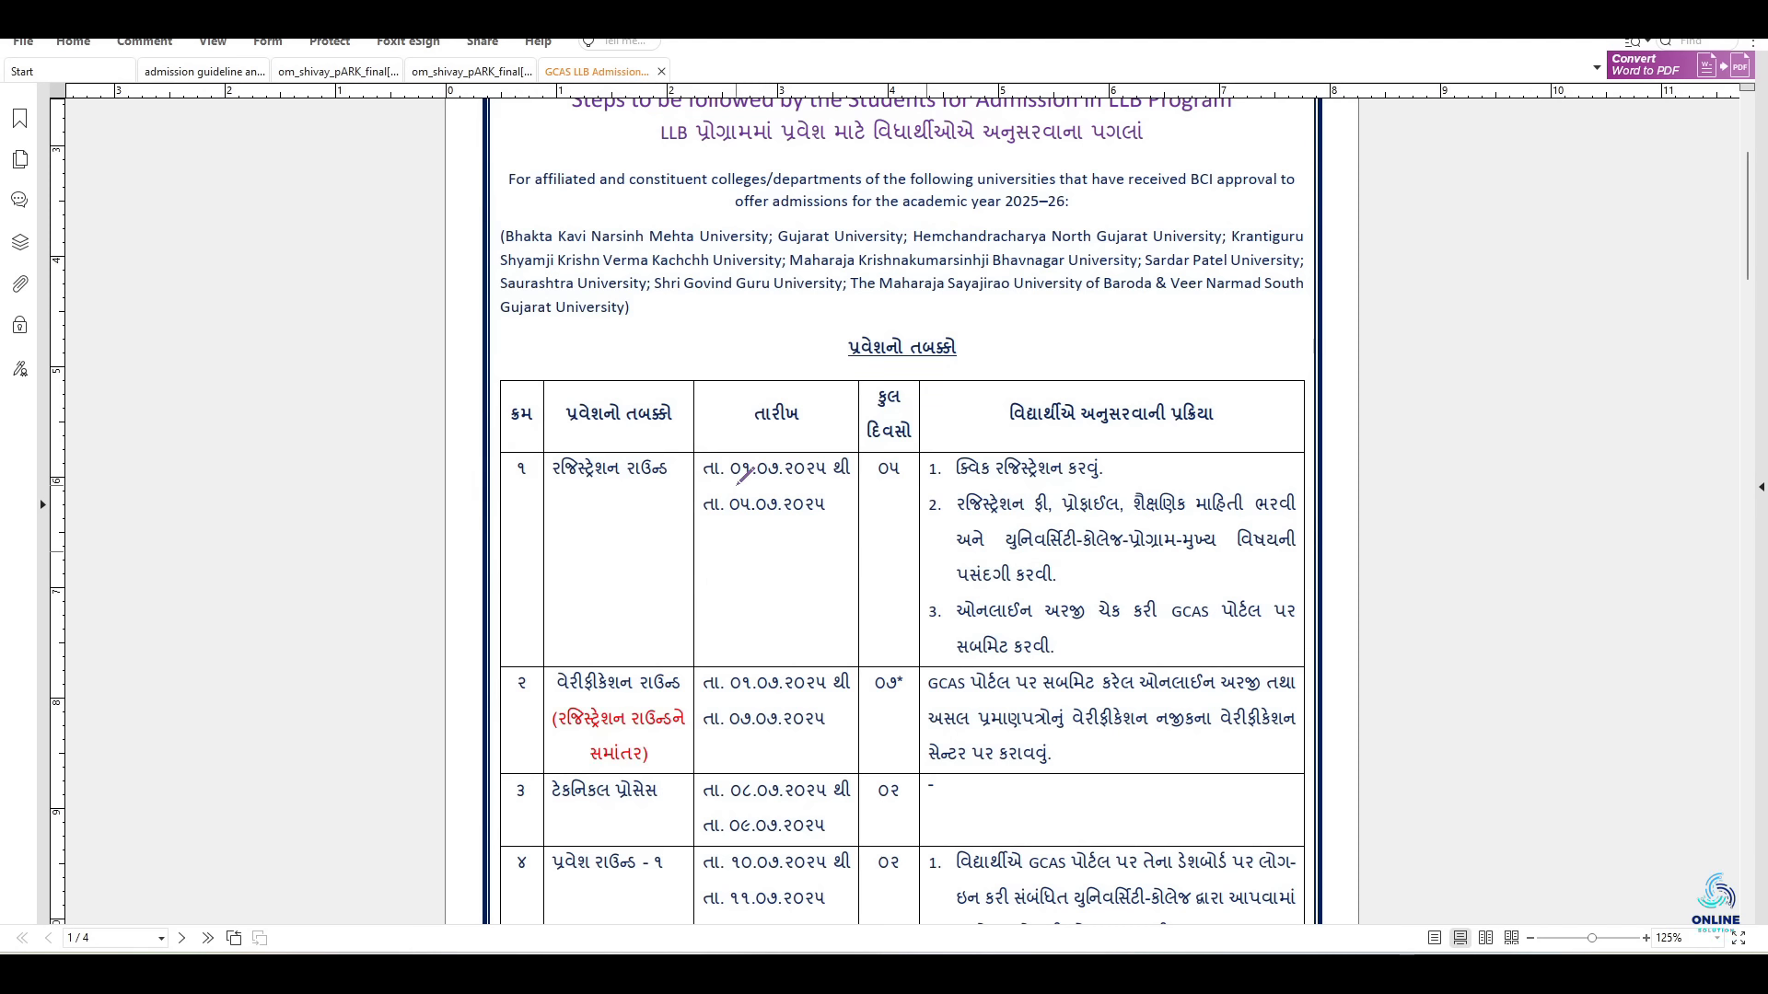
Underline the registration round's start and end dates and the verification round's end date, and review the rest of the admission schedule.
mouse_move(735, 482)
mouse_down()
mouse_move(804, 481)
mouse_move(776, 524)
mouse_move(793, 524)
mouse_up()
scroll(812, 506, down, 5)
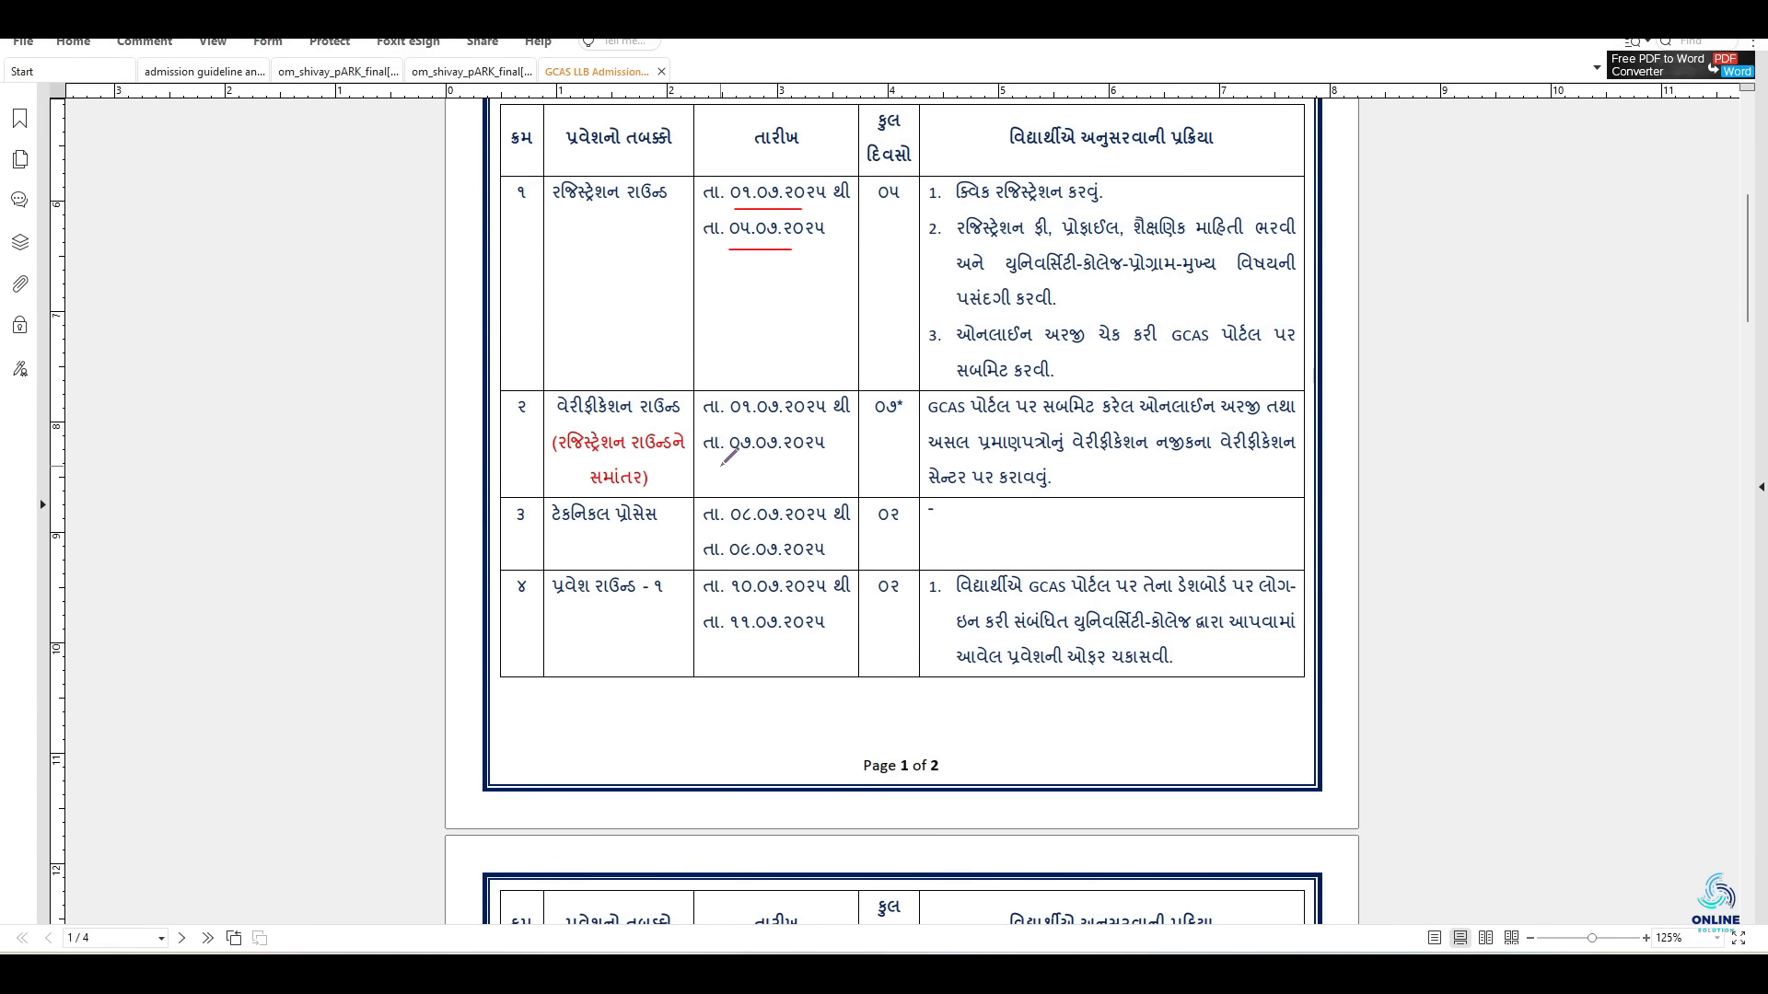
drag(721, 464, 784, 460)
scroll(936, 511, down, 5)
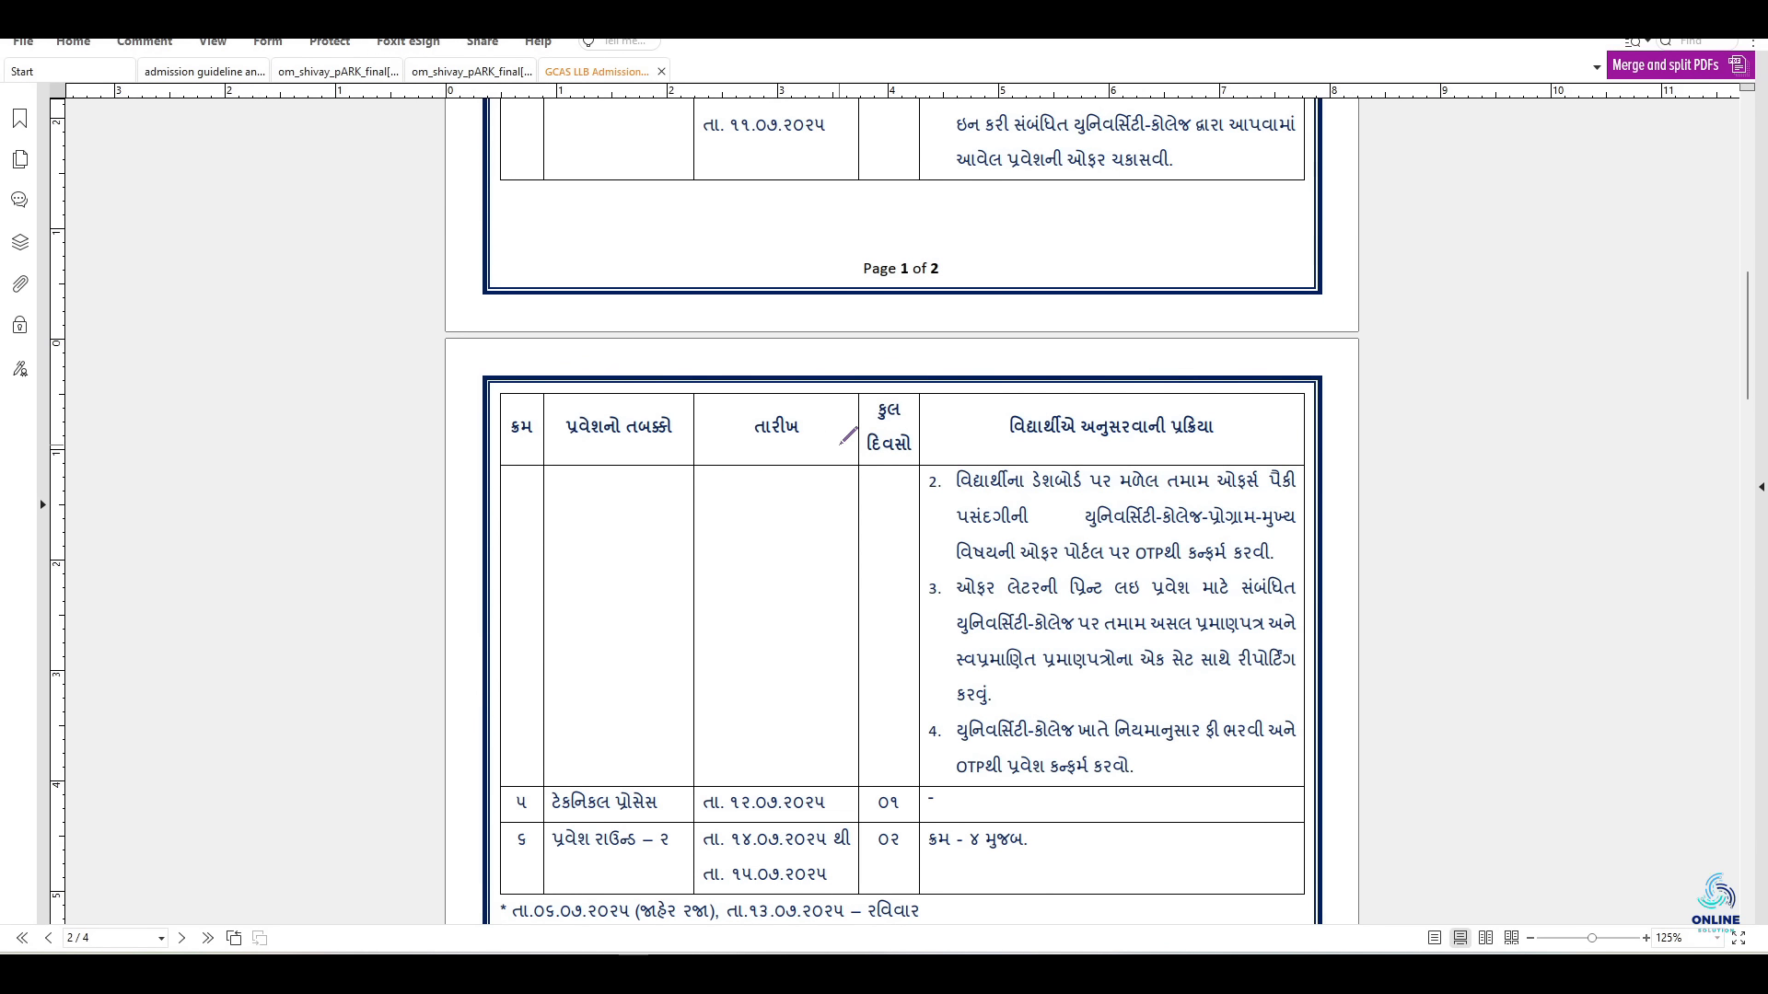
scroll(846, 436, up, 5)
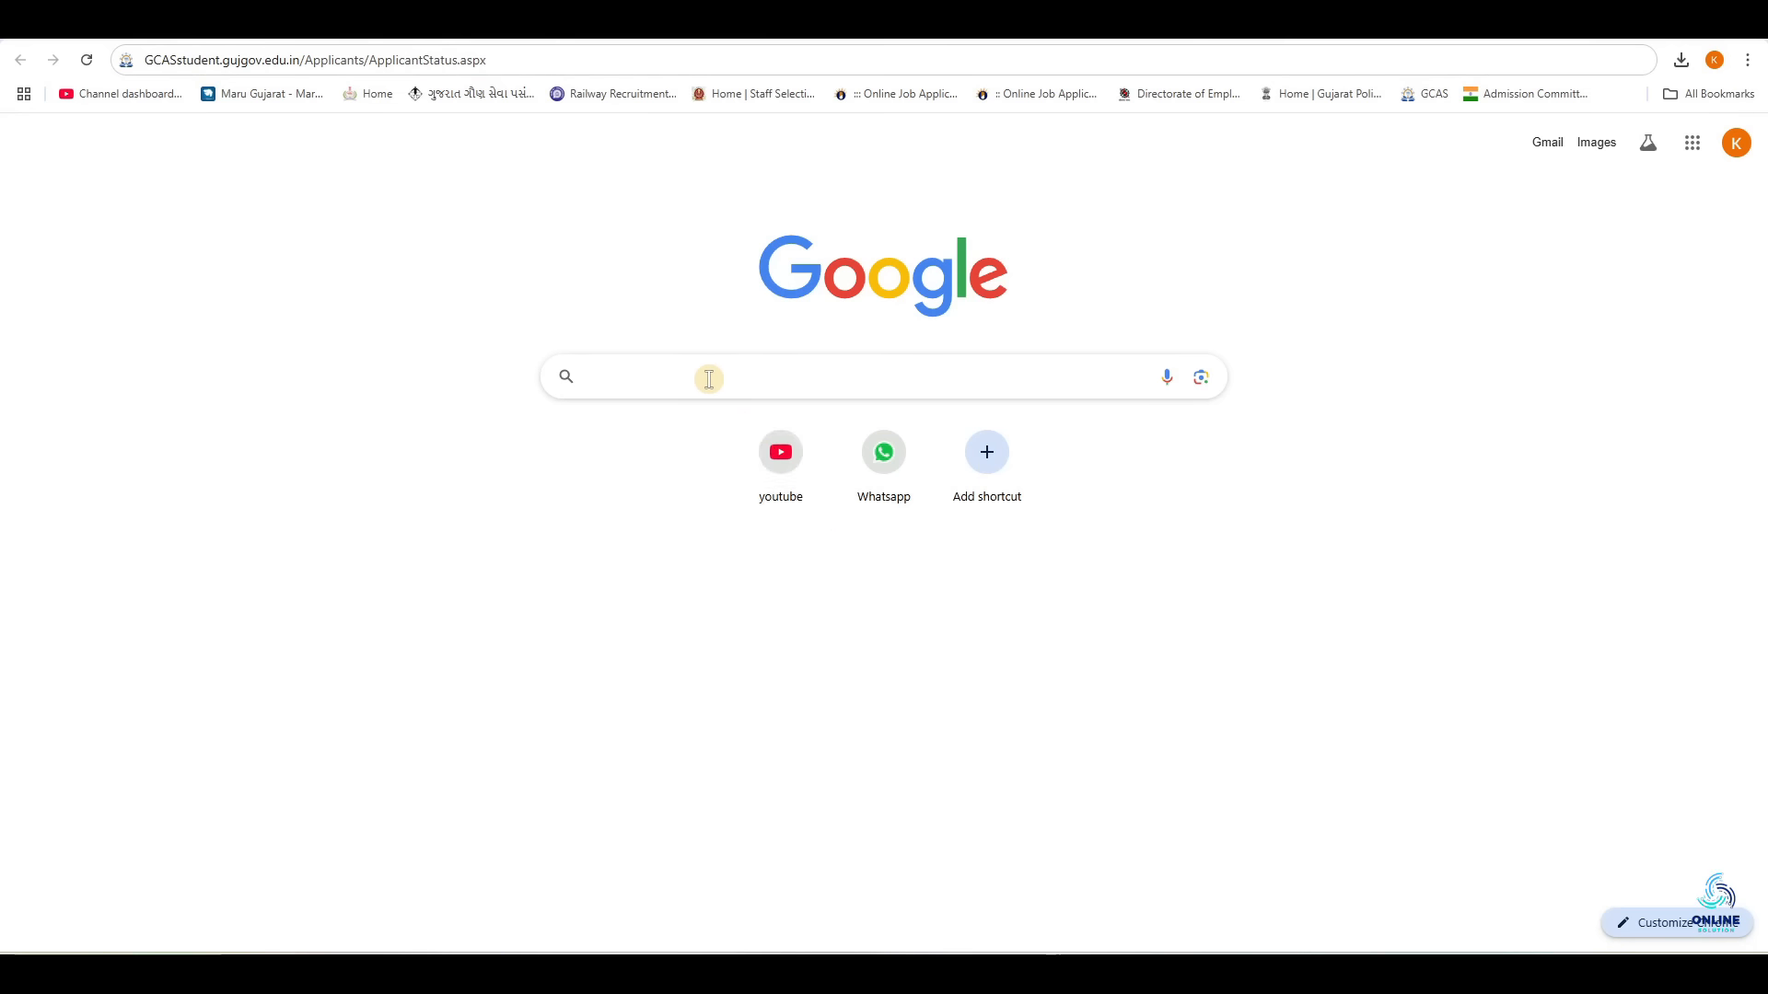
Search Google for "gcas" and open the GCAS website.
click(708, 378)
text(gcas)
key(Return)
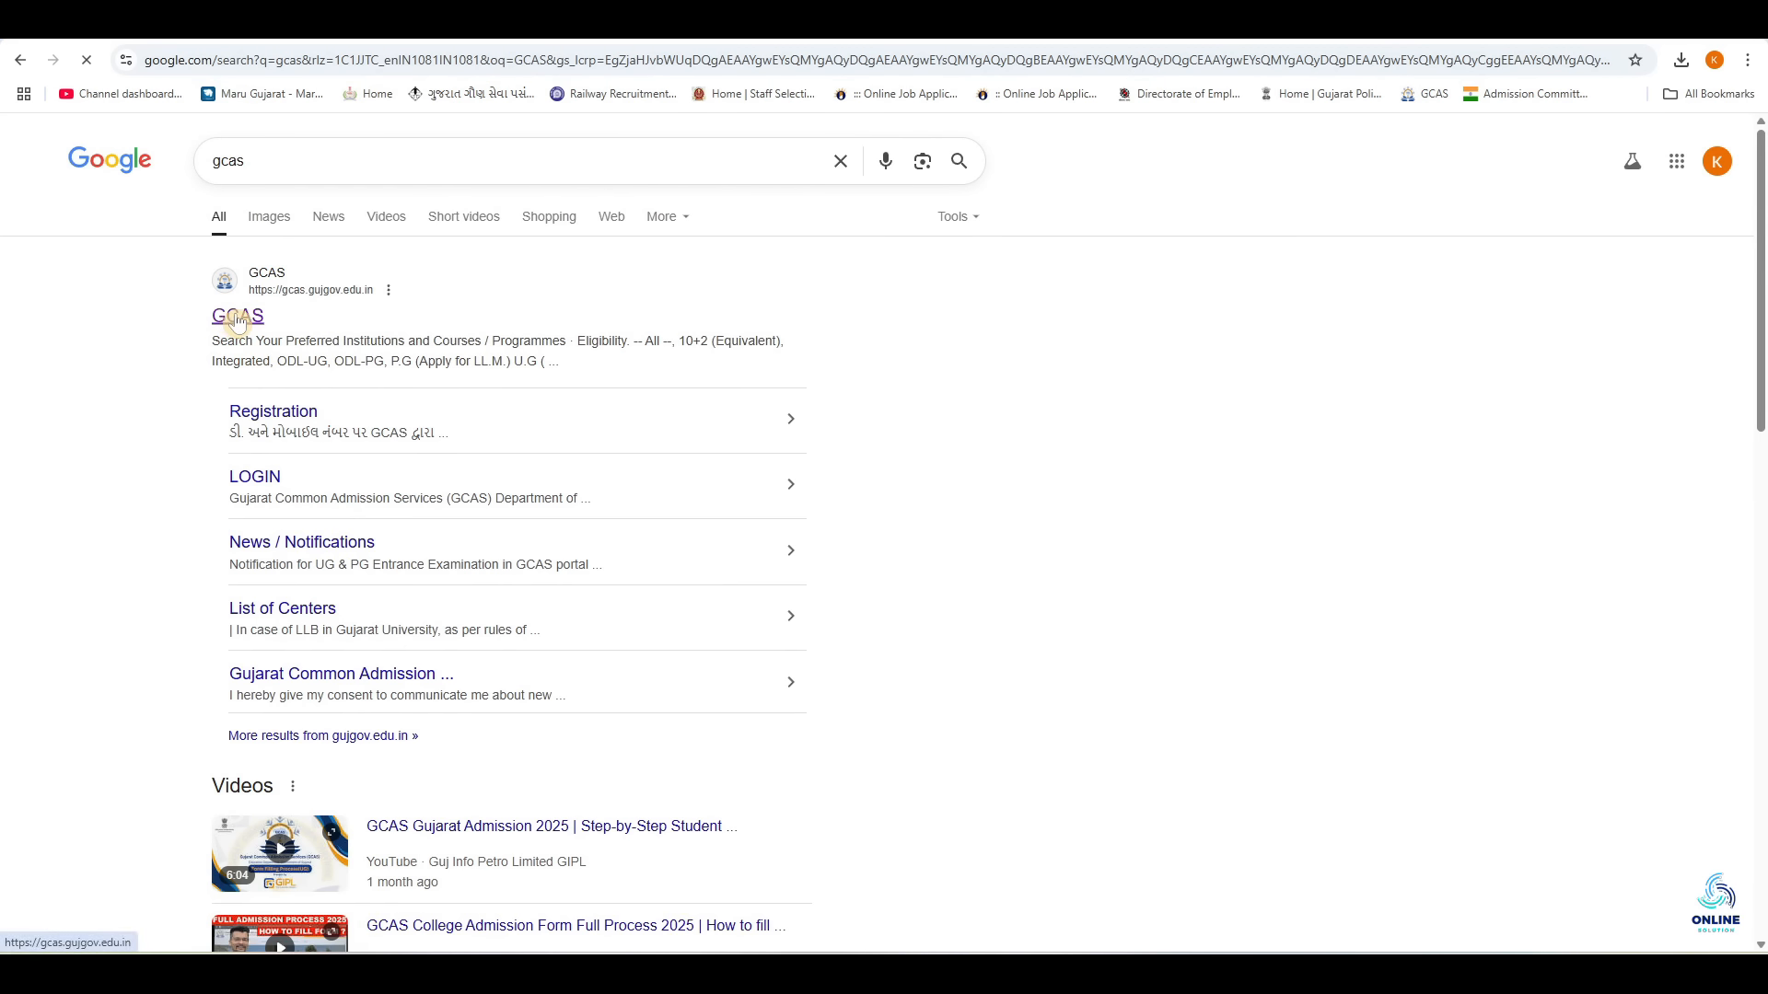
click(237, 318)
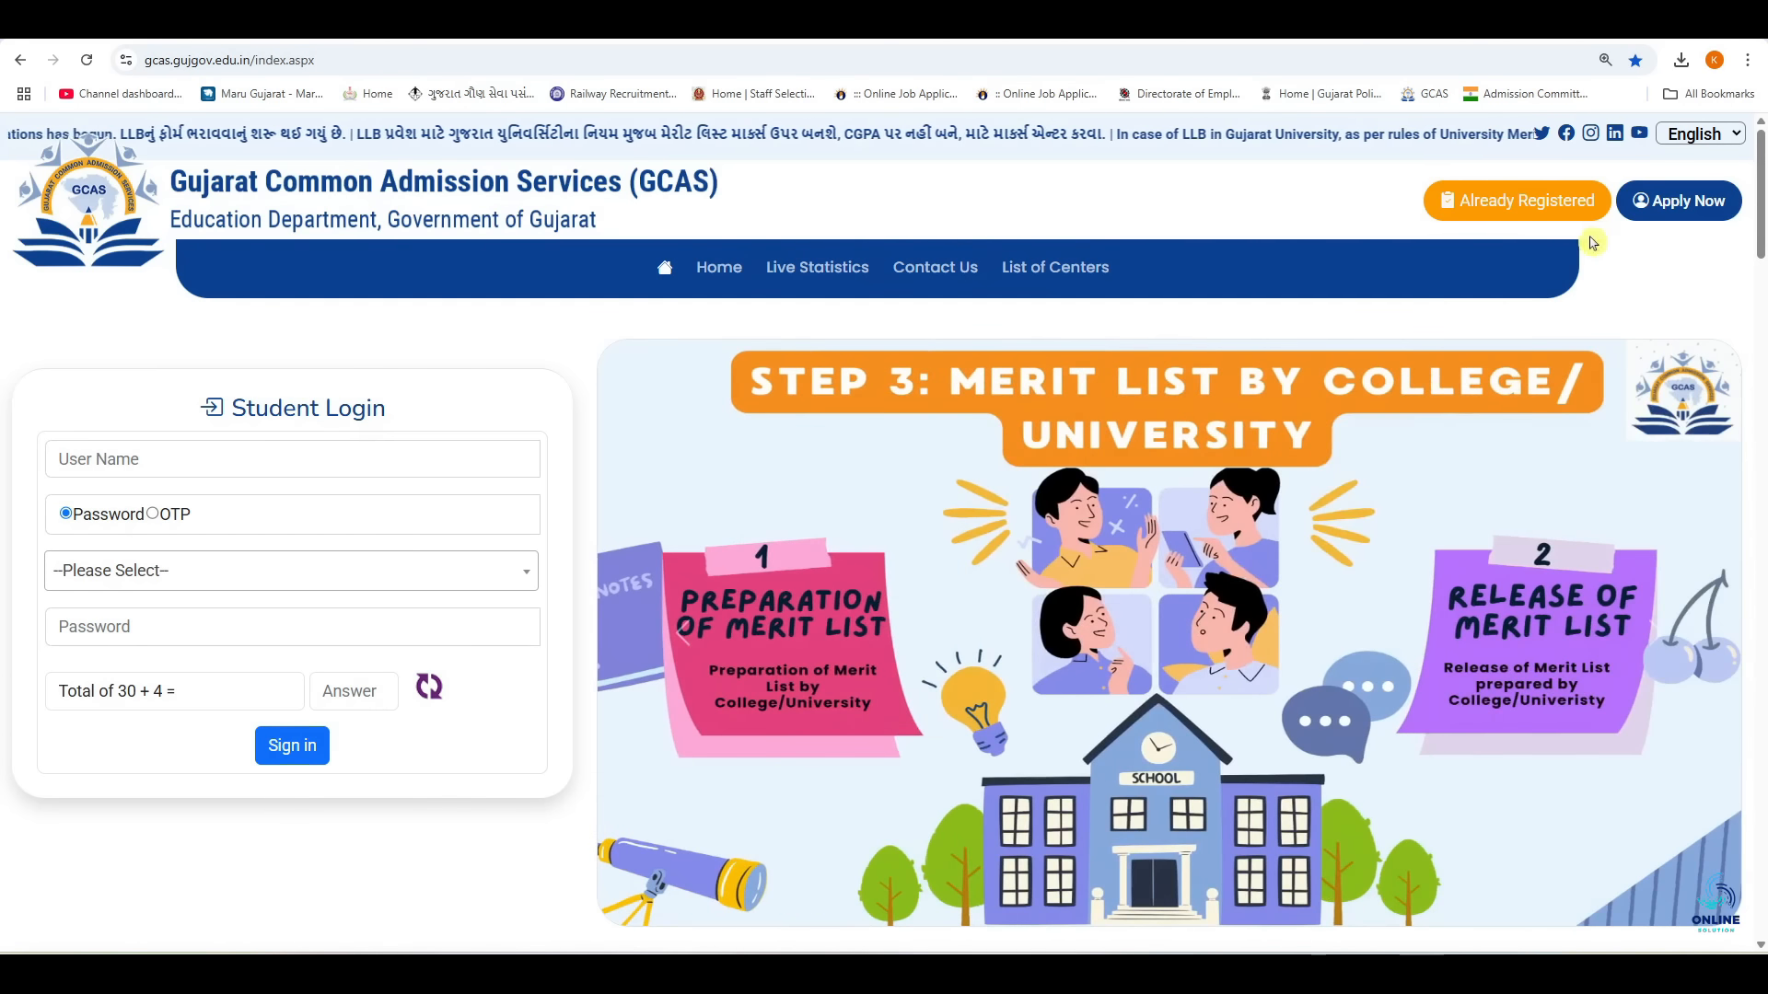
Open the Quick Registration form for new applicants and set the program type to LL.B.
click(1683, 210)
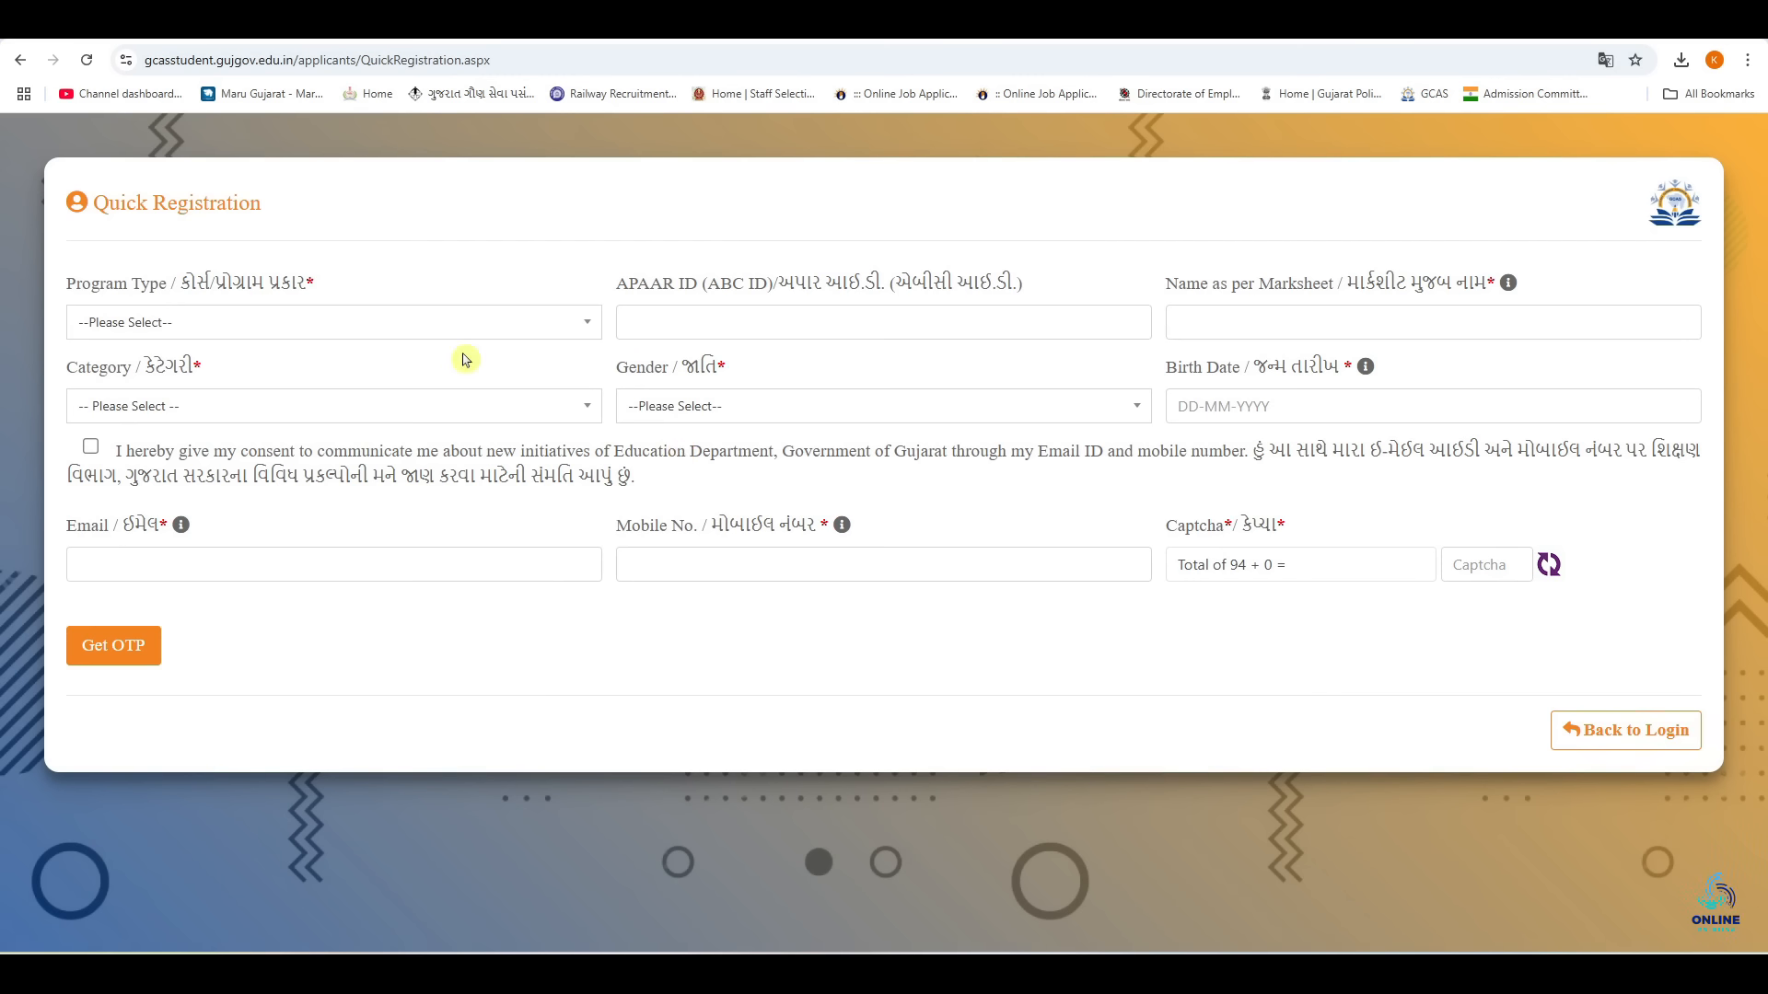
click(351, 328)
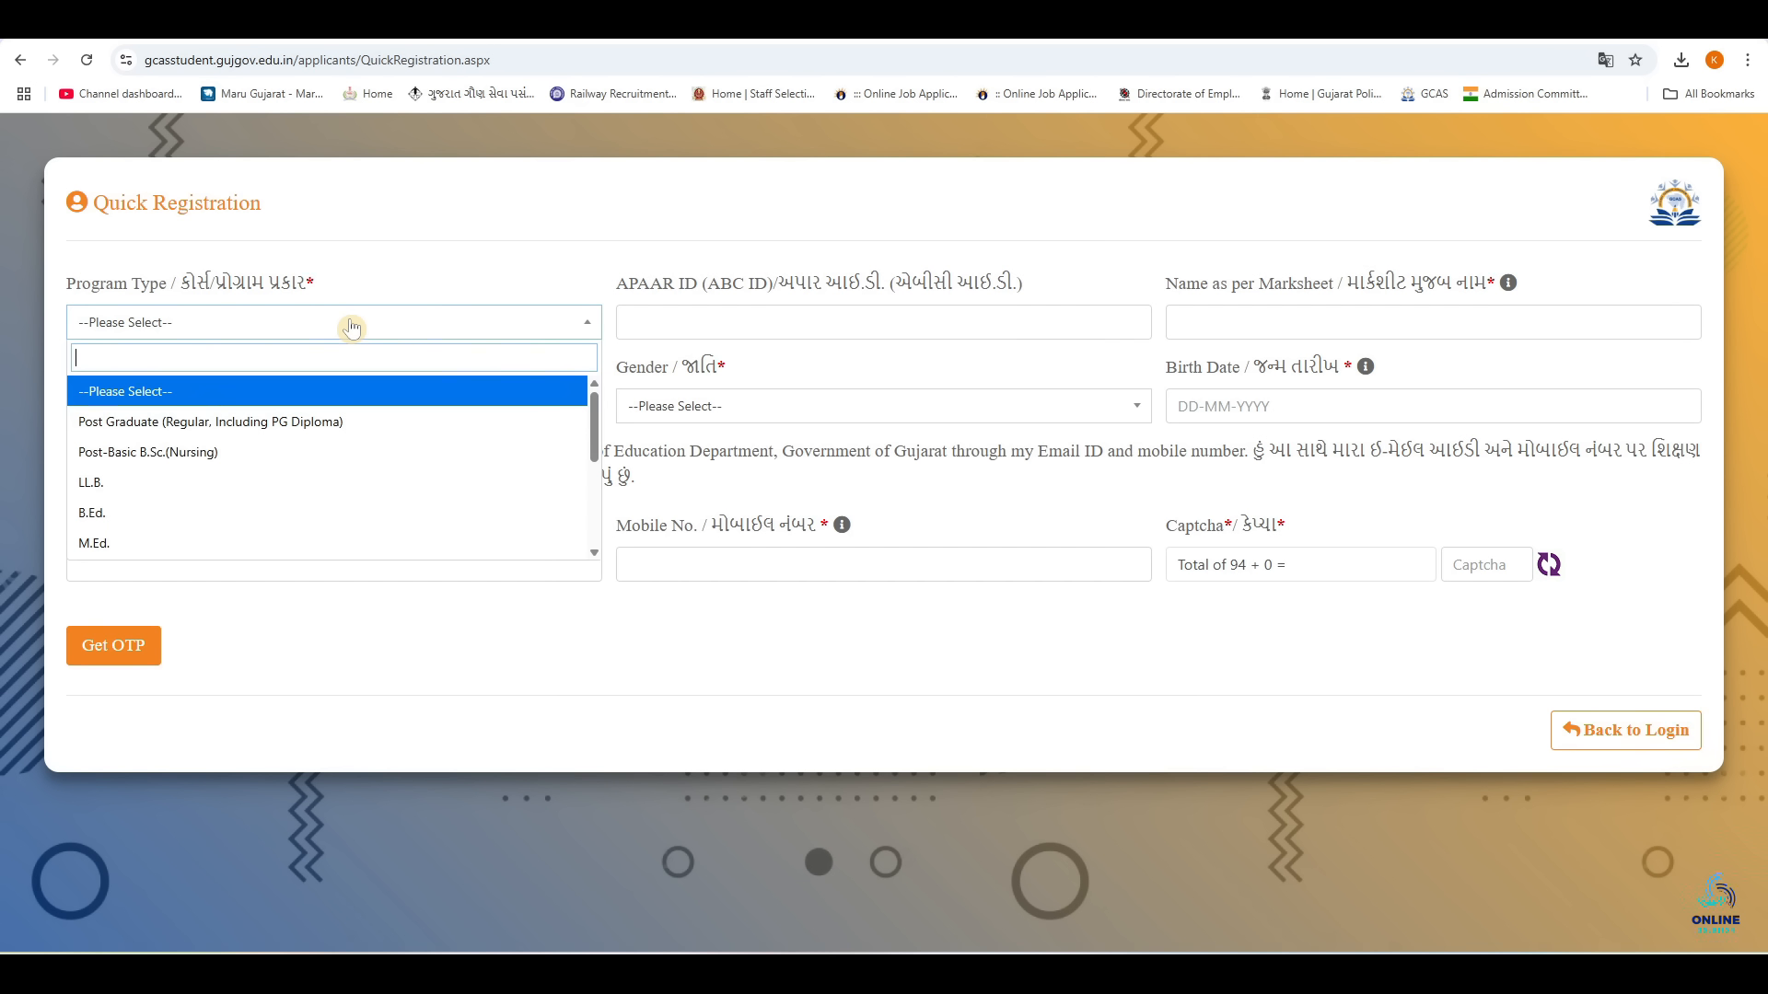
click(141, 485)
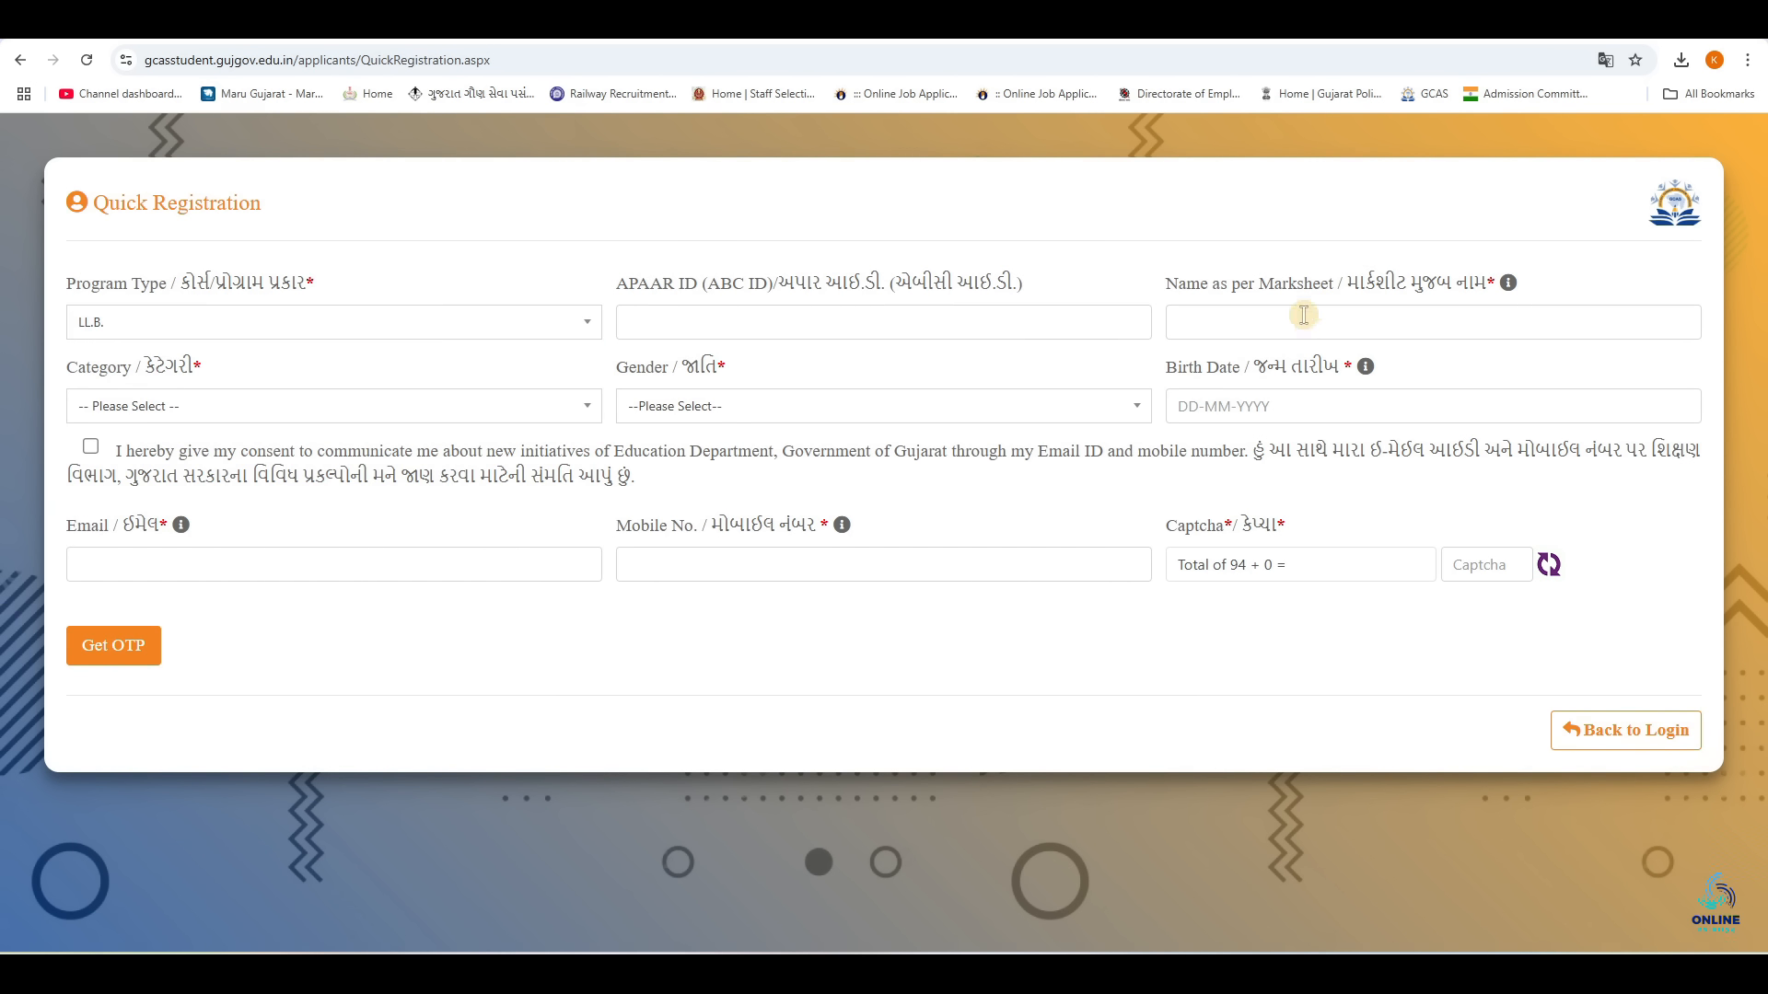
Go through the name, category, gender and birth date fields of the Quick Registration form.
click(1228, 316)
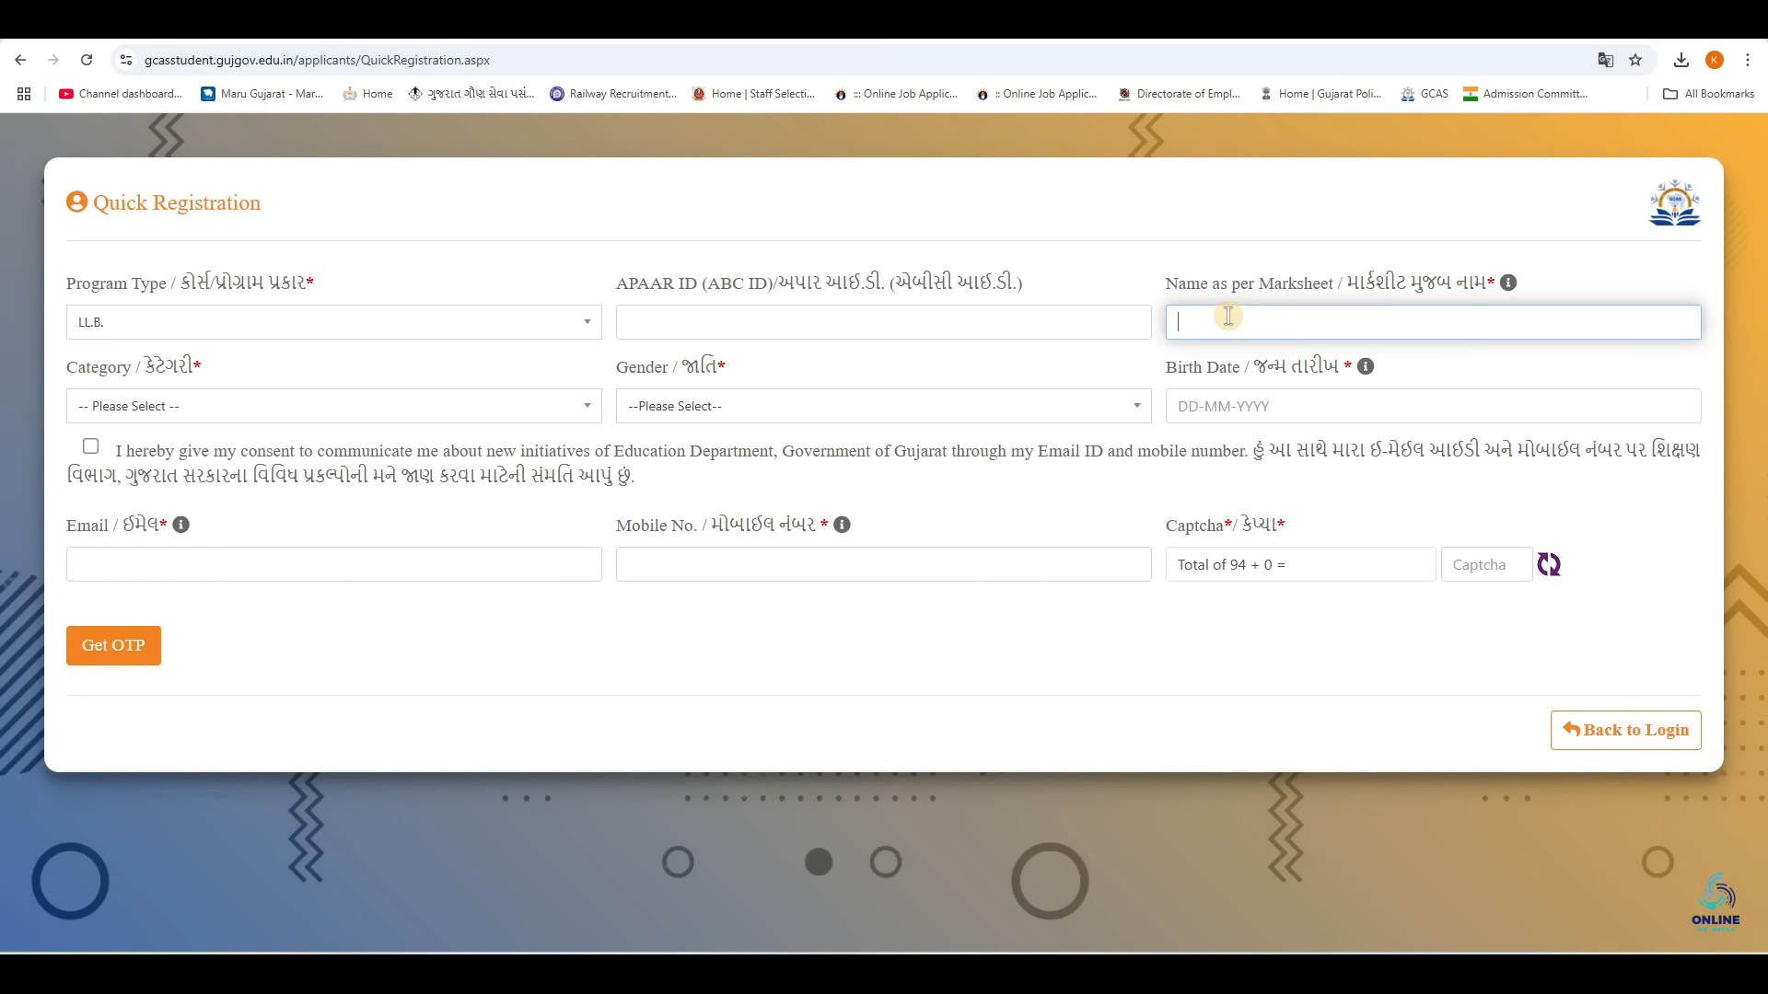
click(391, 406)
click(669, 408)
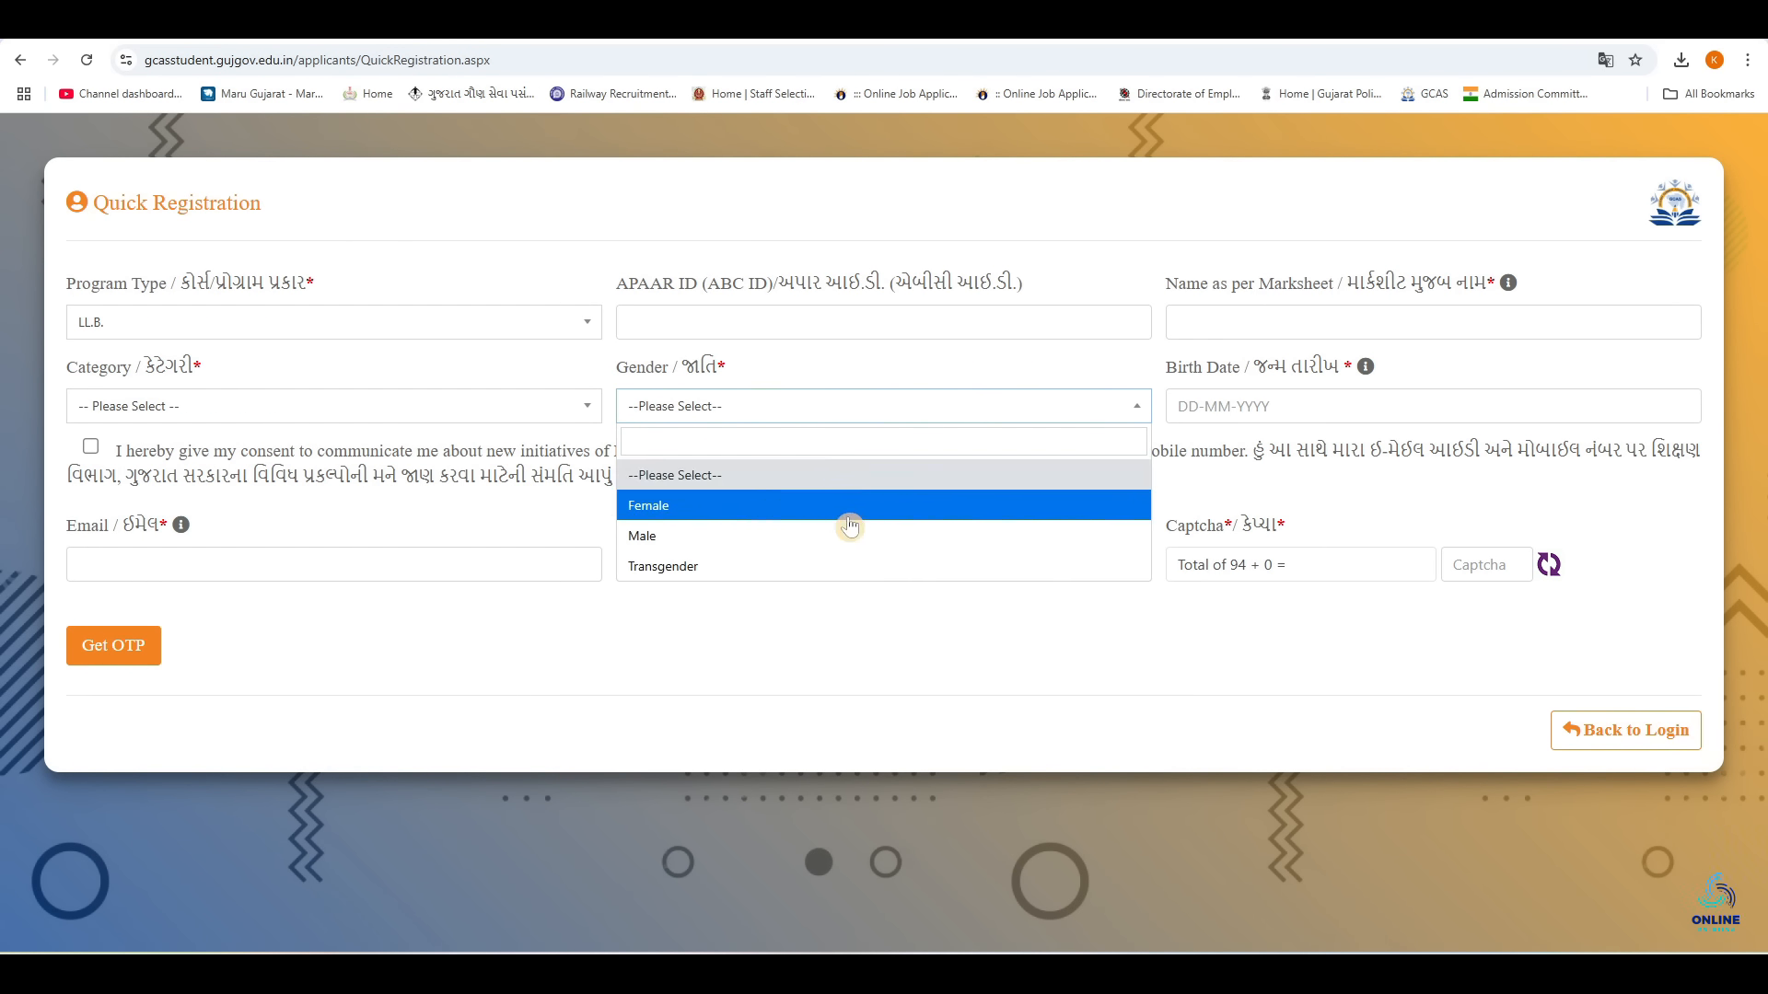
click(1225, 412)
click(842, 606)
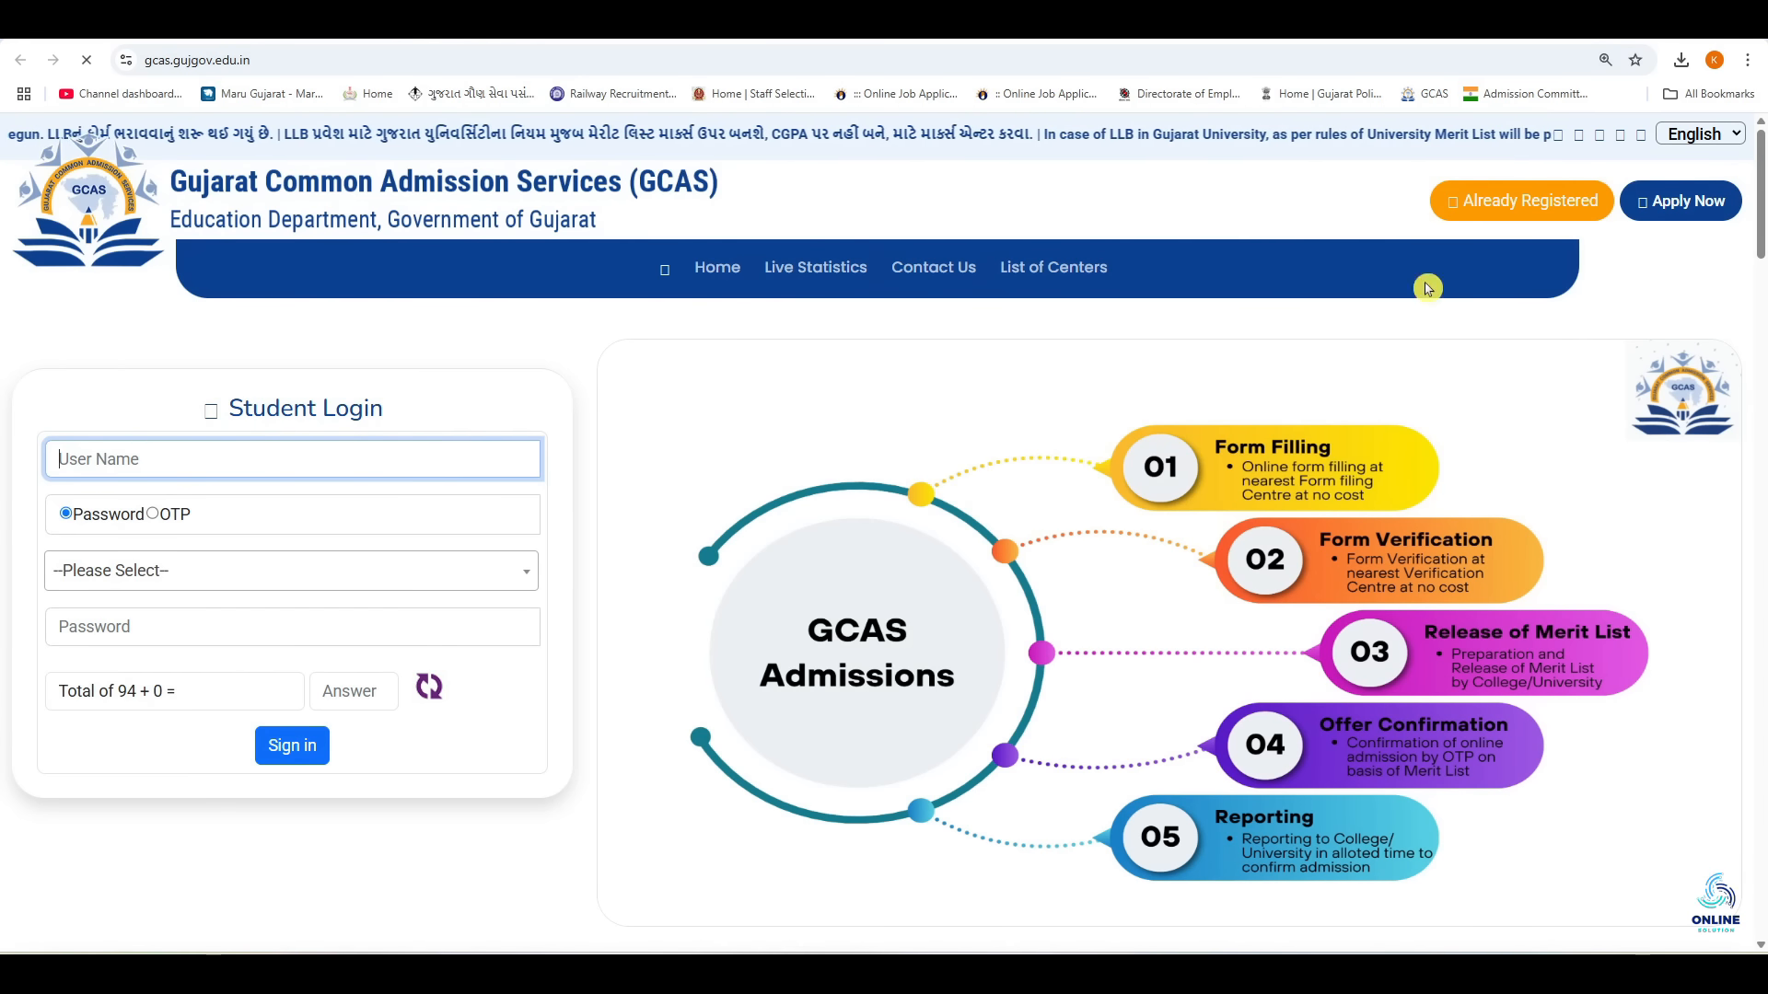
Open the student login for already registered applicants and select LL.B. as the form type.
click(1529, 204)
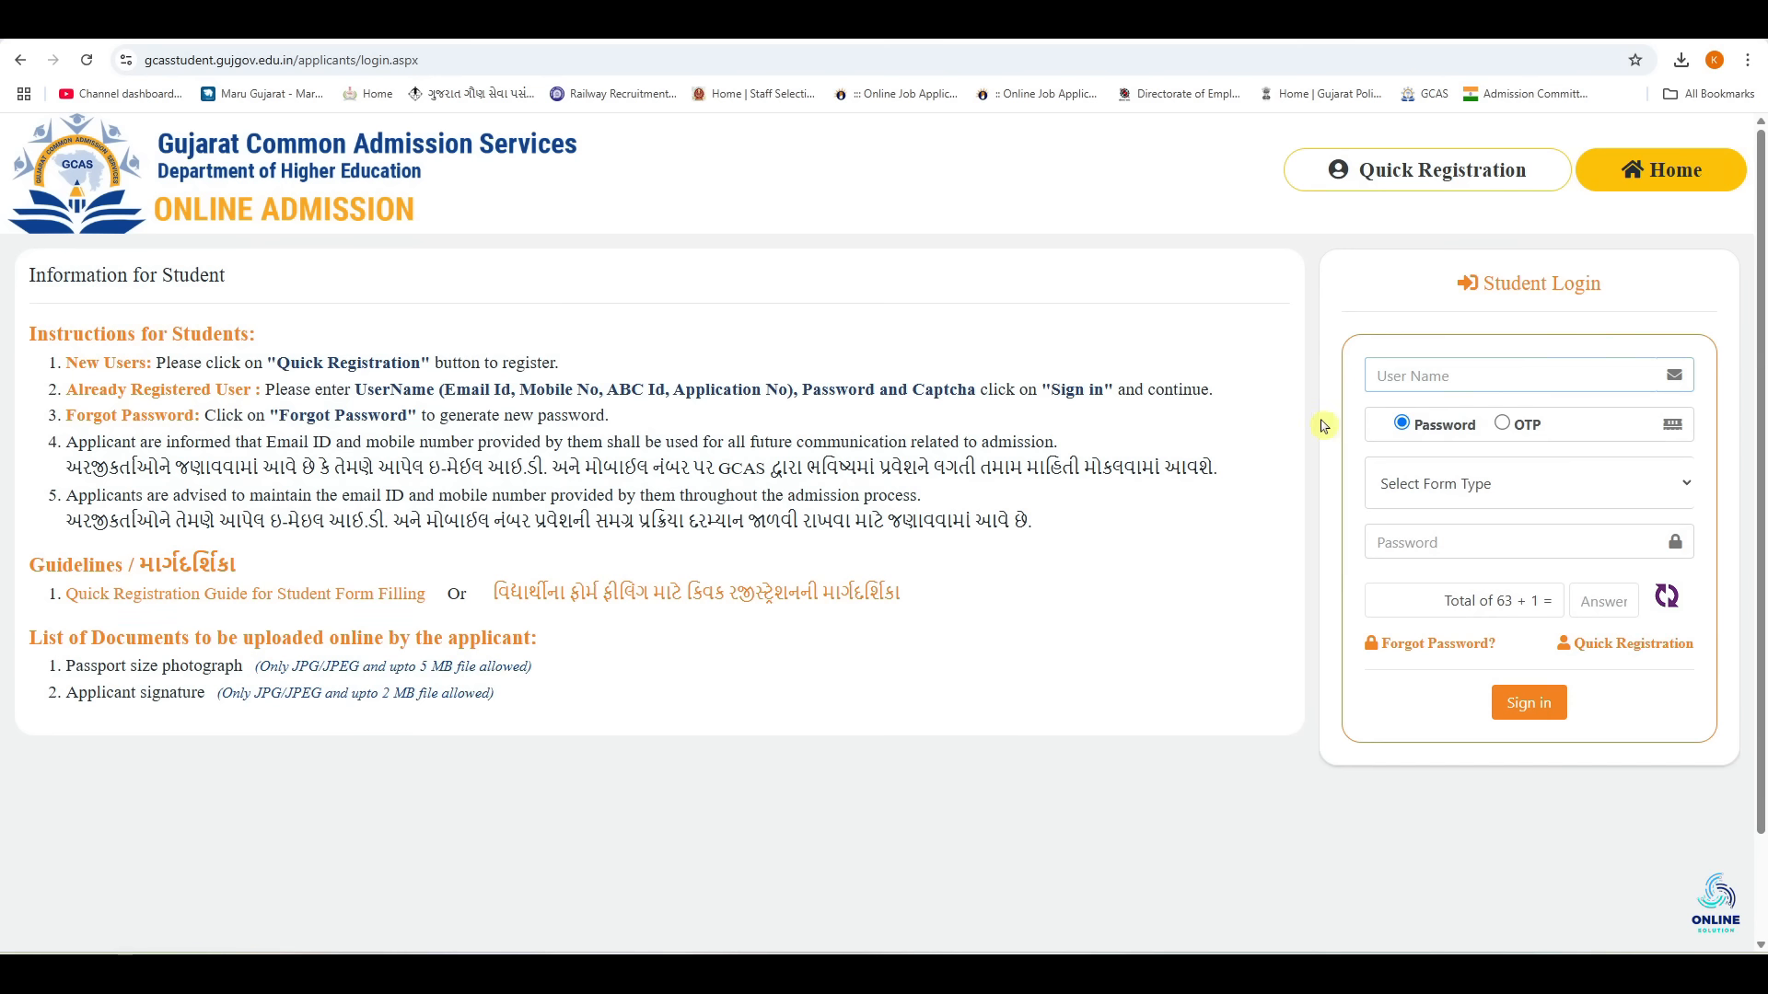
click(1416, 375)
click(1488, 497)
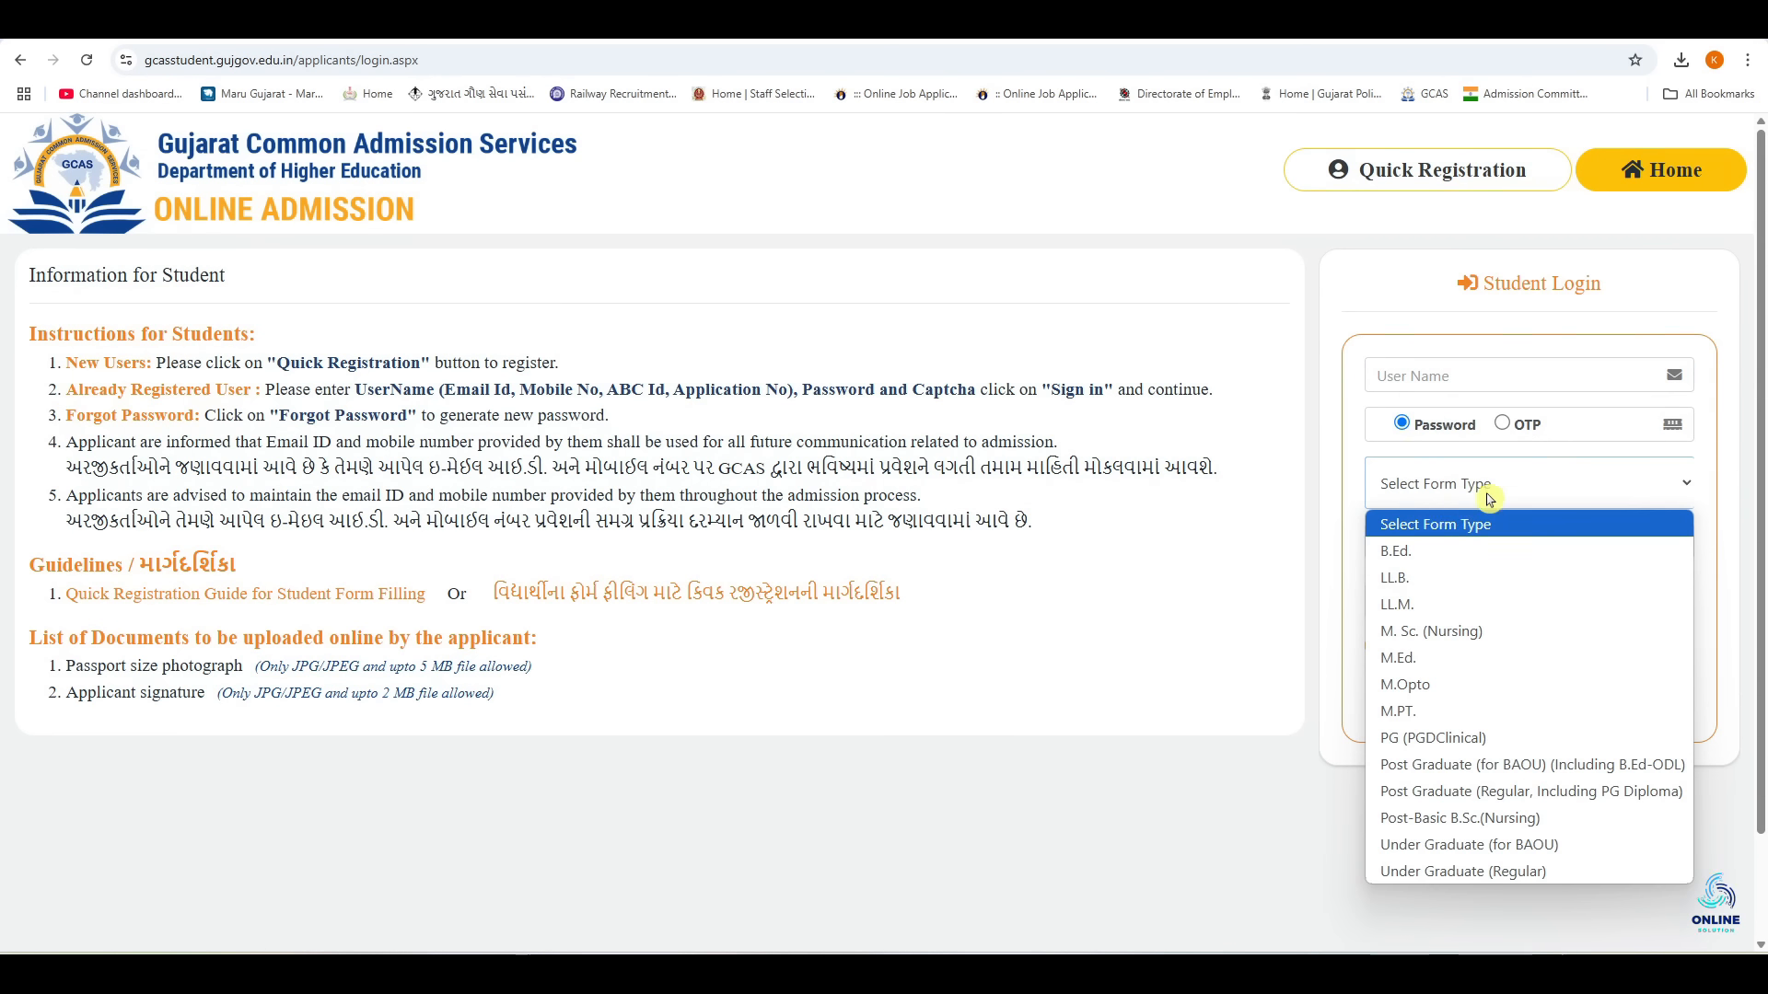
click(1402, 578)
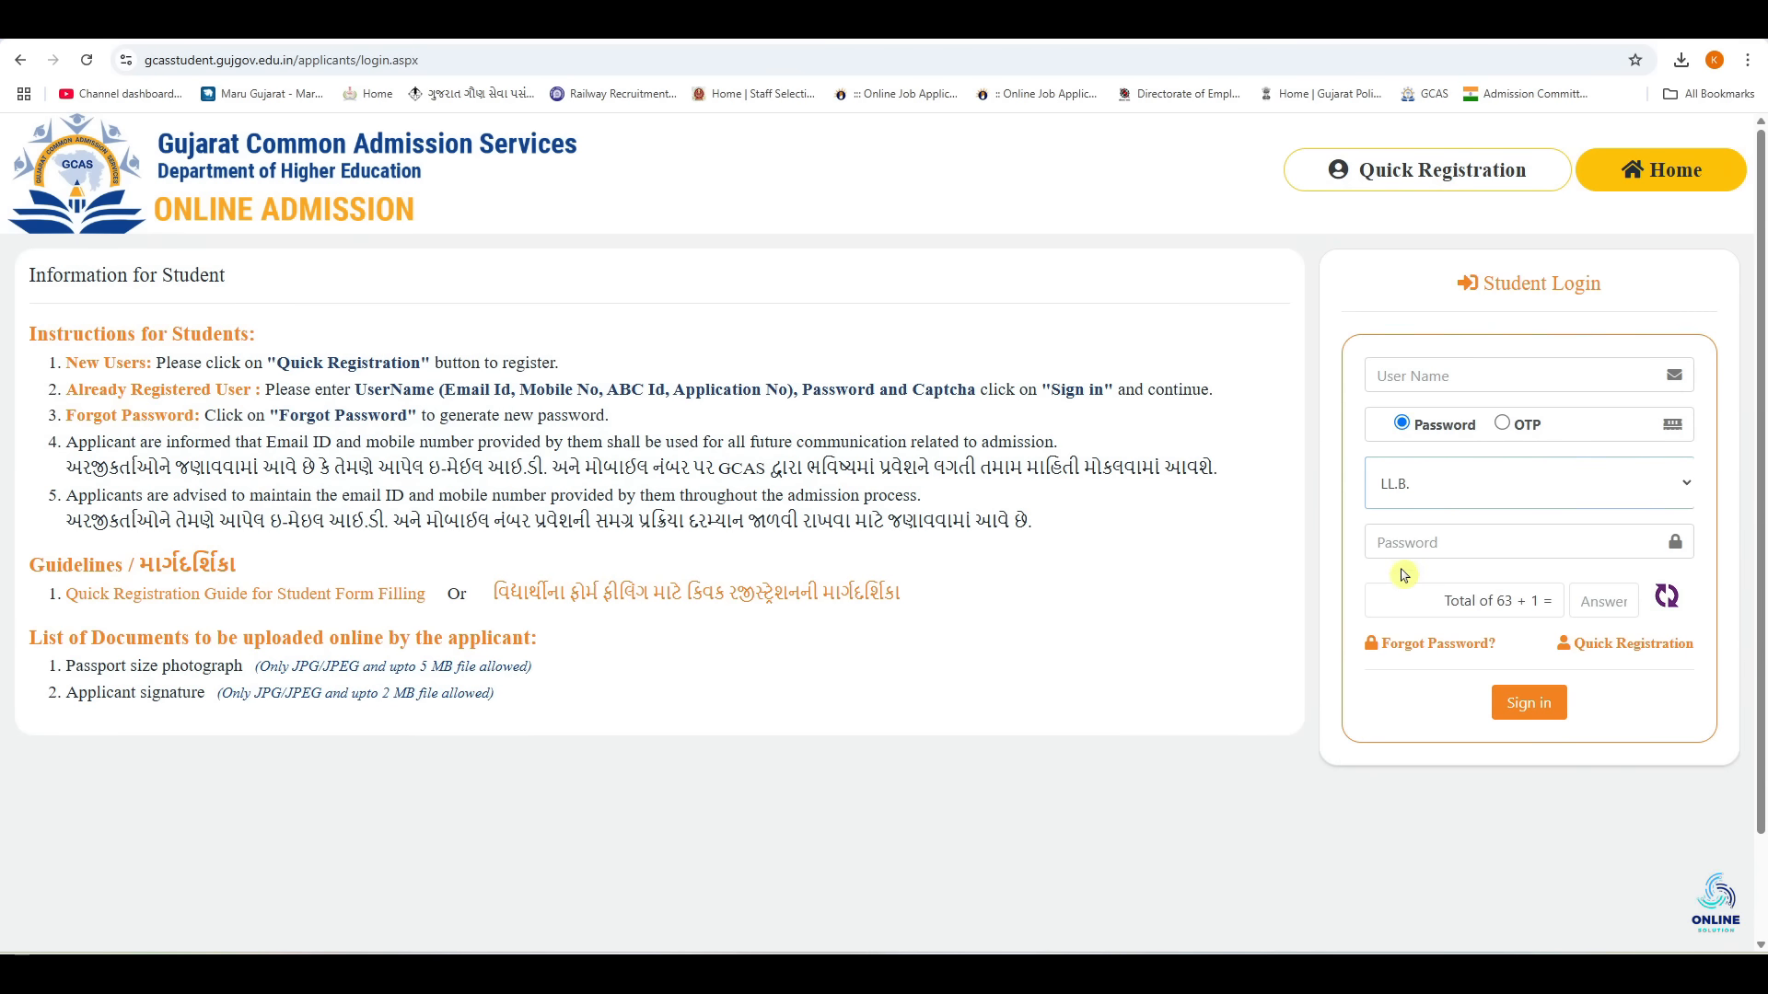
Fill in the account password and the captcha answer and sign in to the student account.
click(1395, 546)
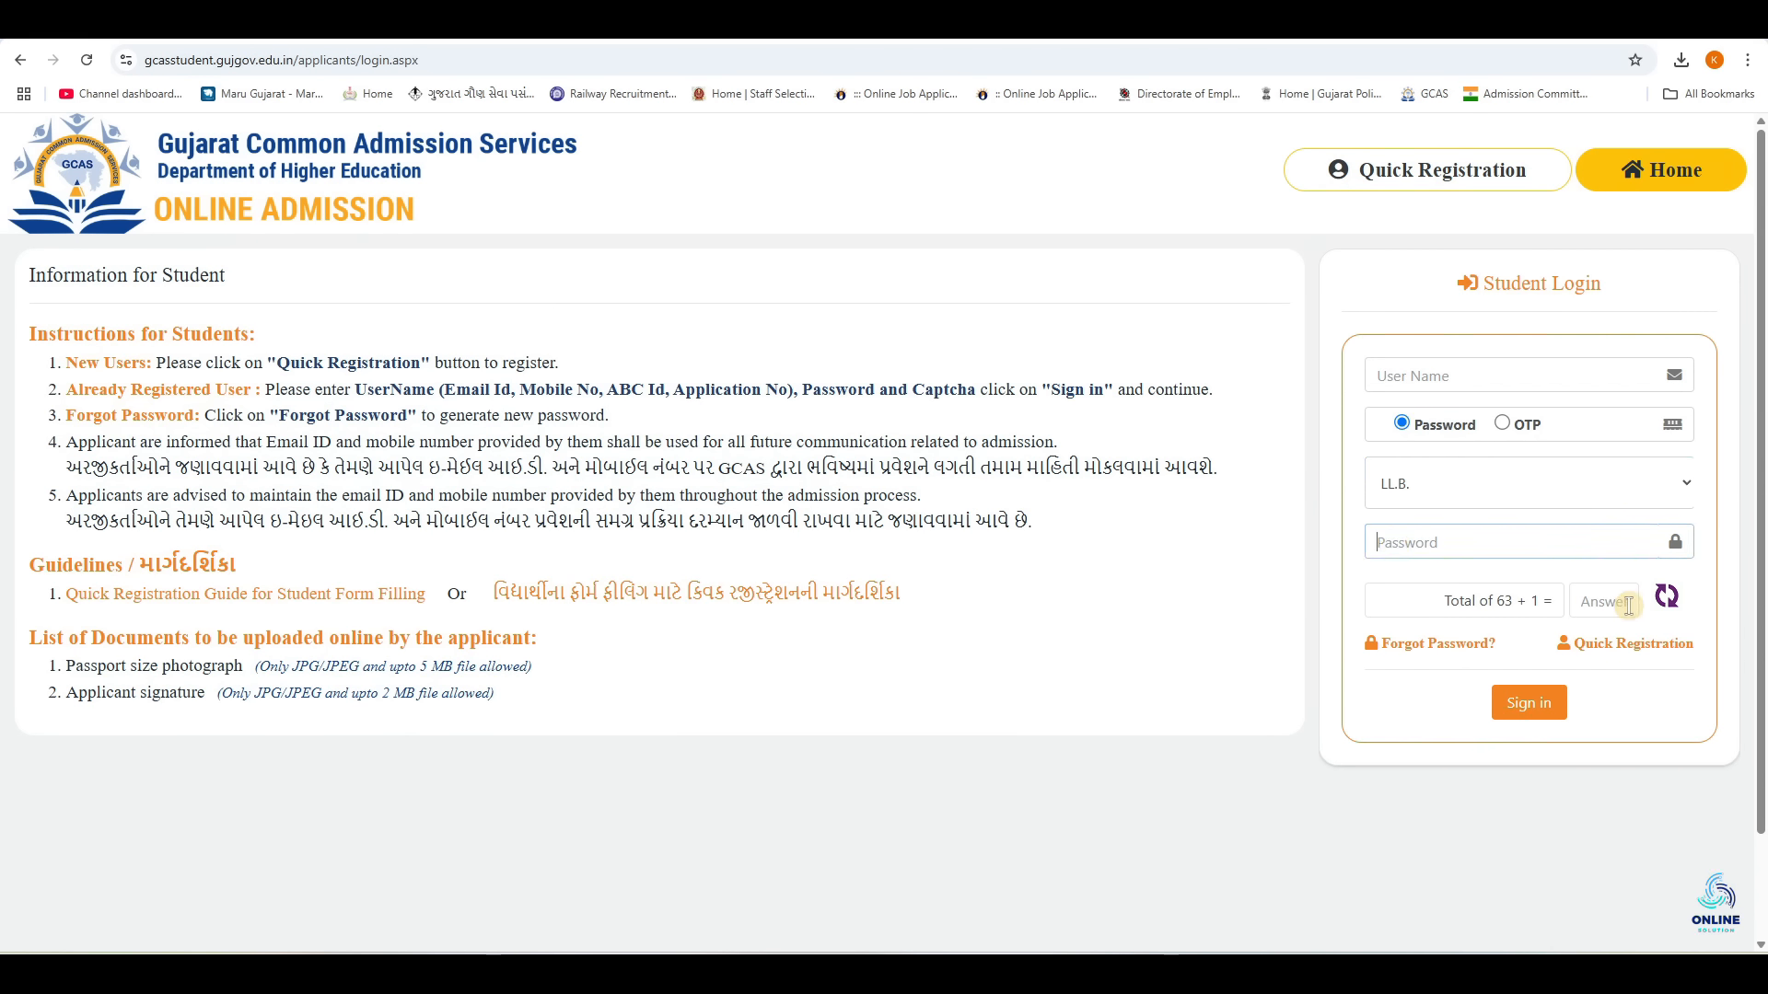
click(1629, 606)
click(1526, 707)
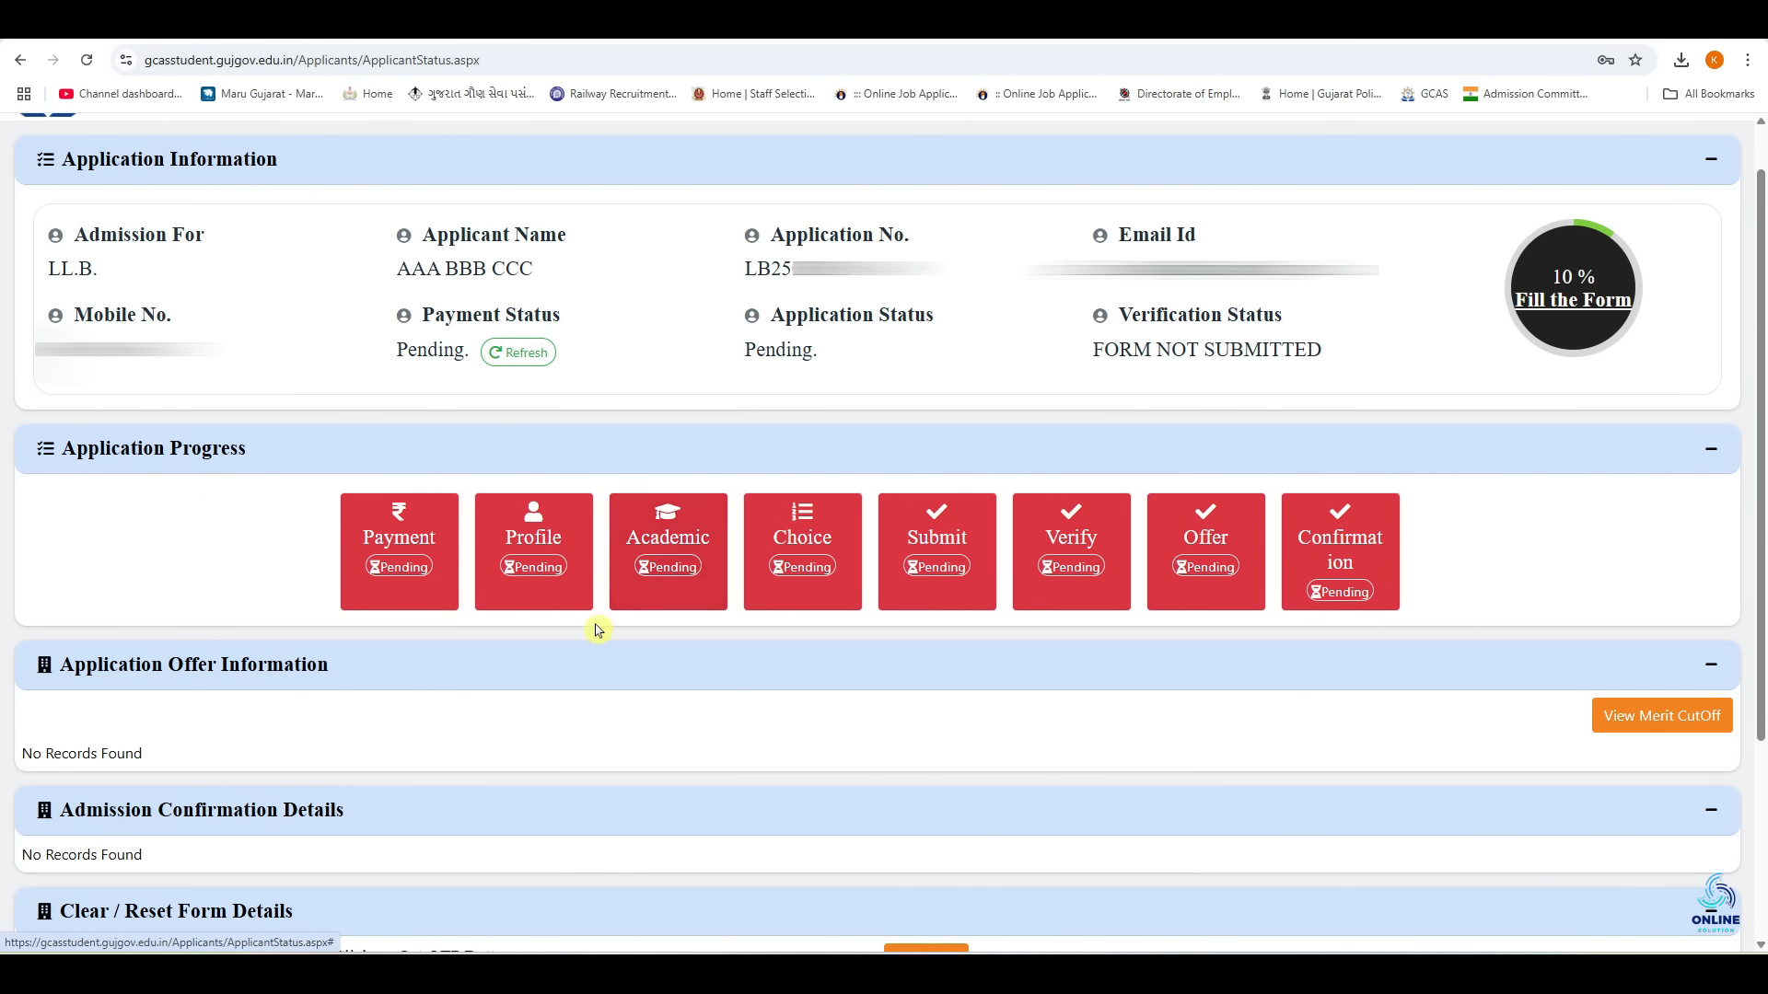
Open the Payment stage of the application, check the fee amount and initiate the payment.
click(411, 553)
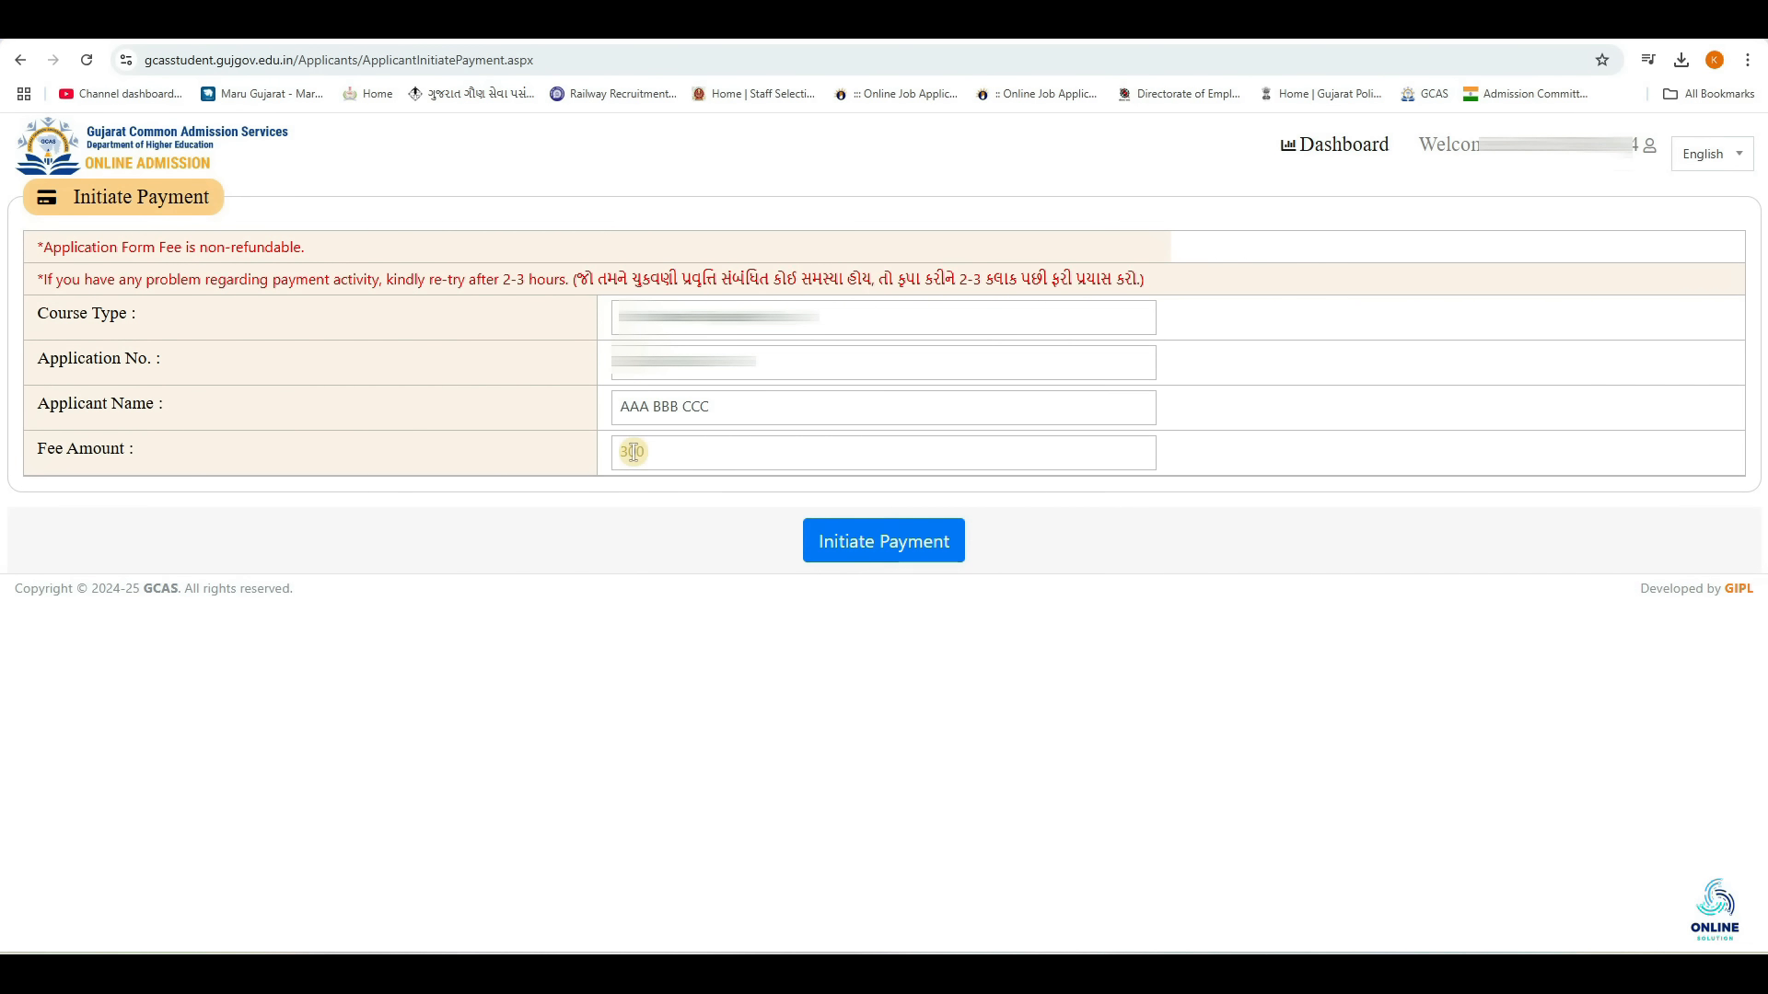
double_click(628, 453)
click(681, 465)
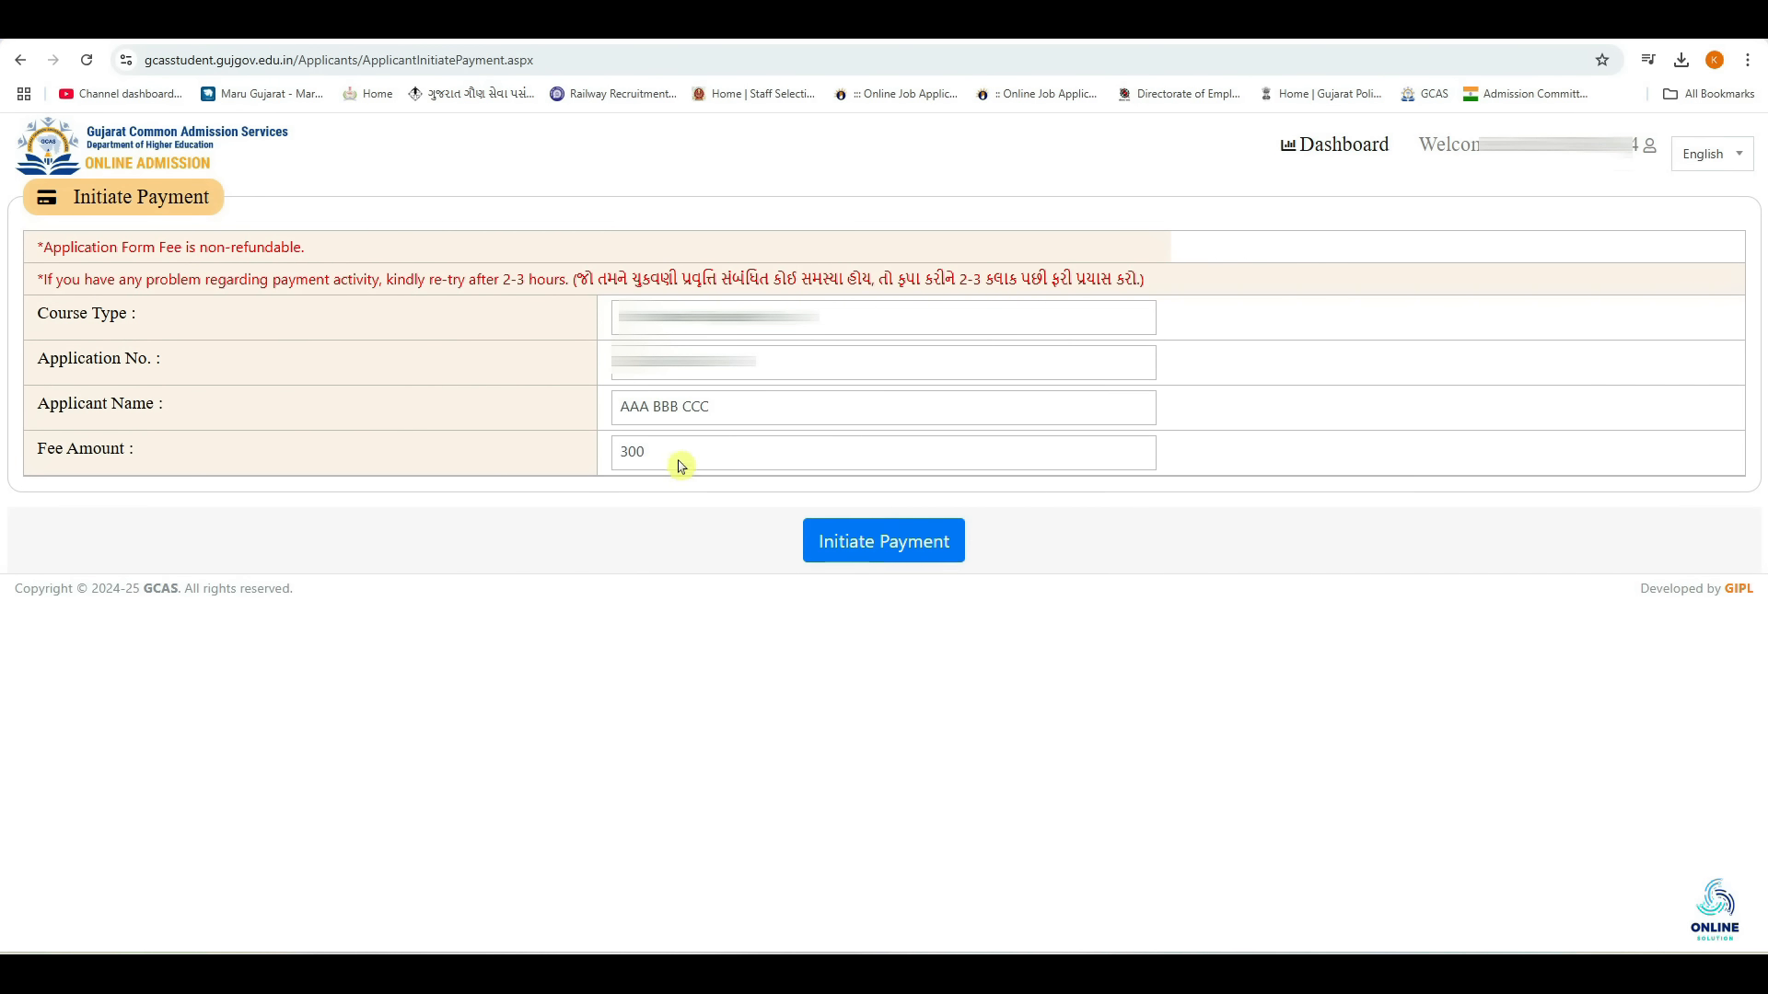
click(898, 555)
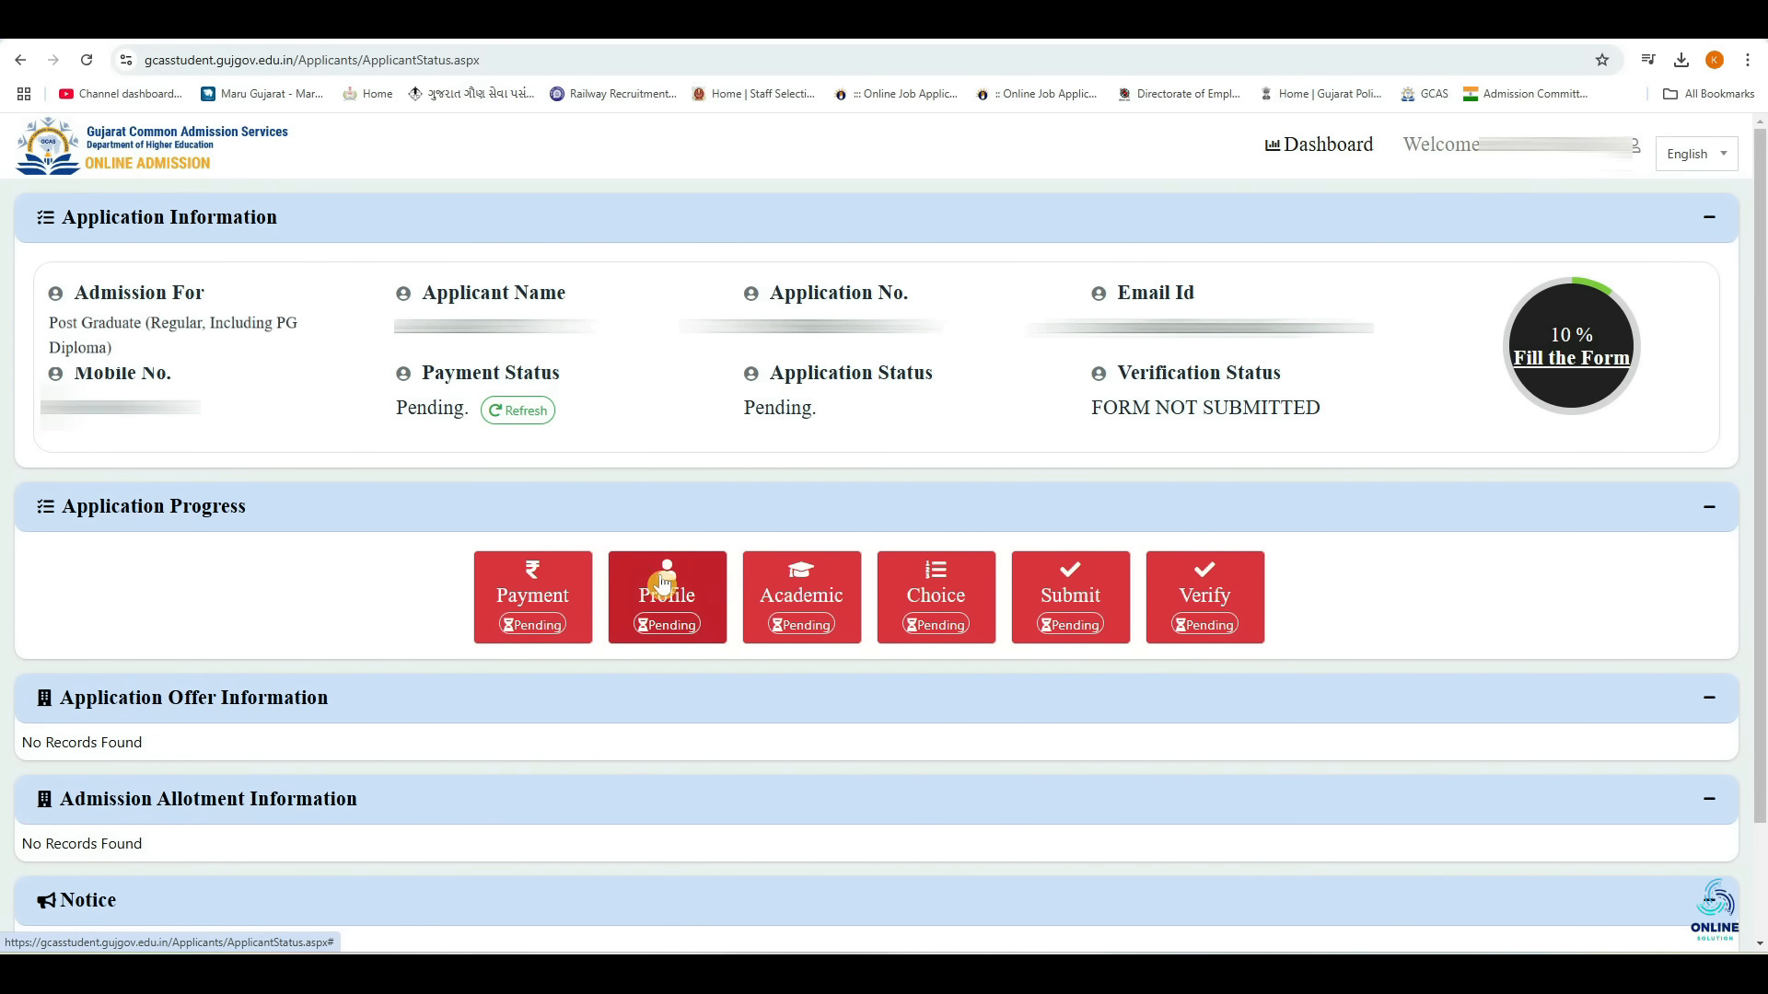
Open the Profile stage of the application and check the hint for the applicant's name field.
click(683, 605)
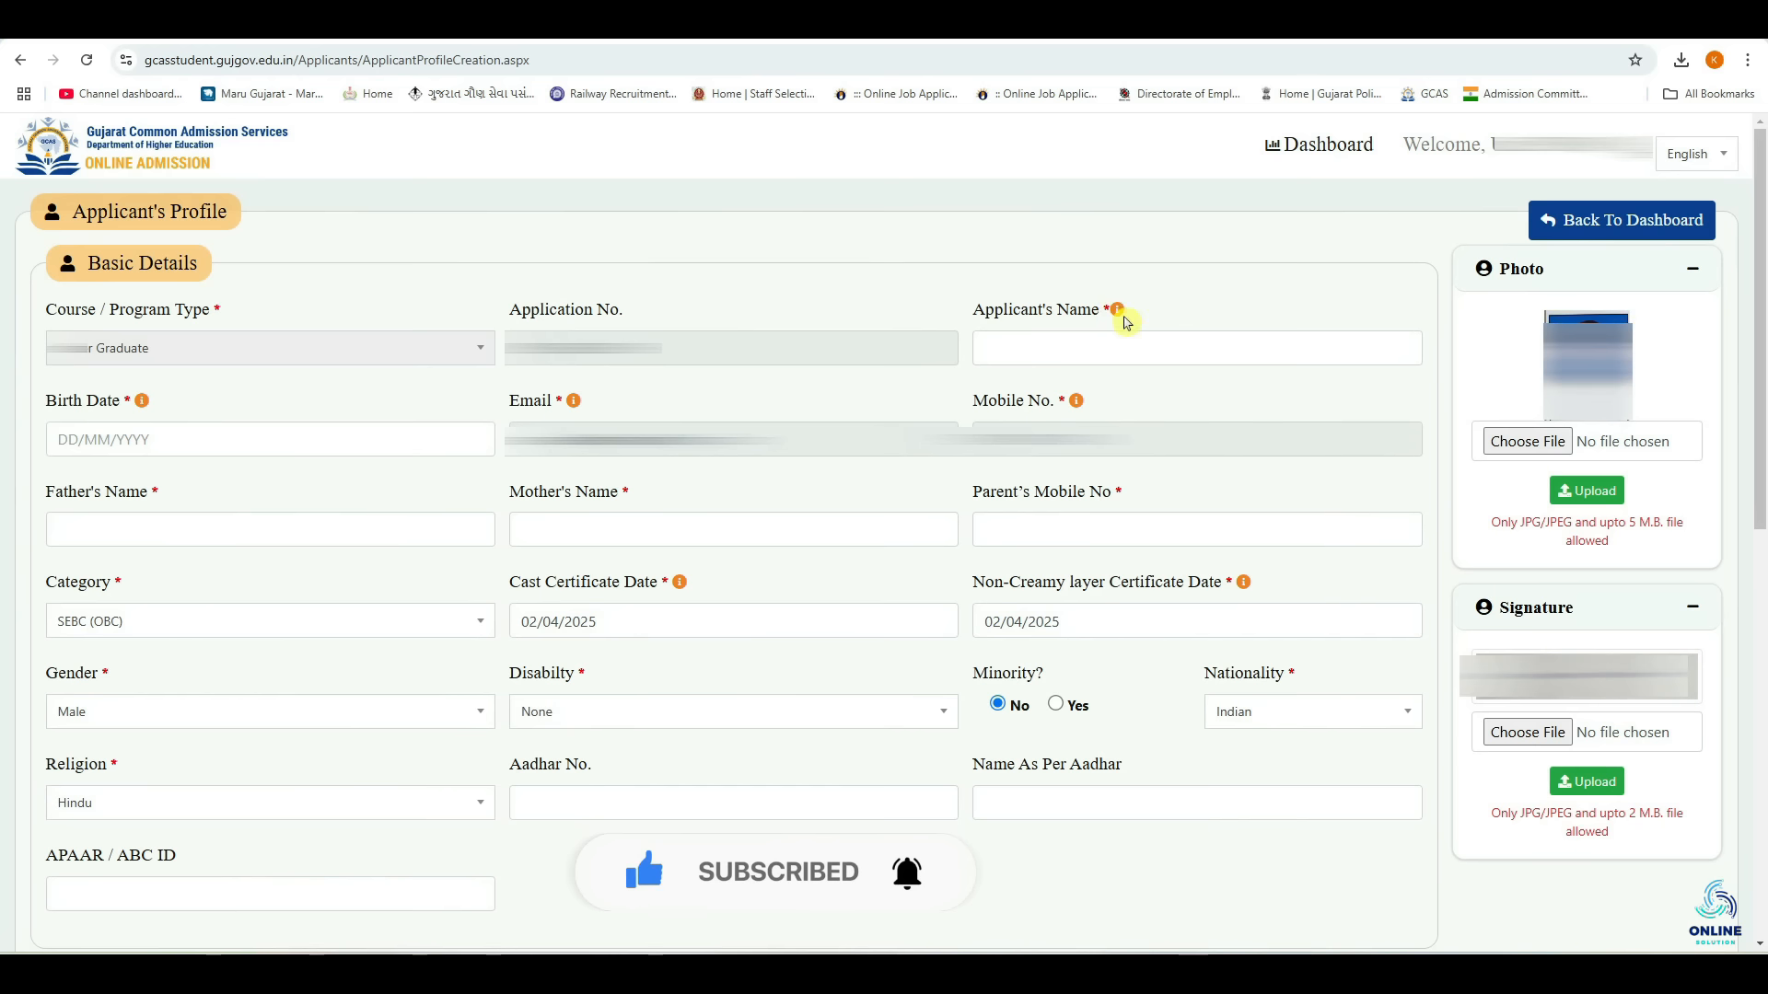
click(1109, 347)
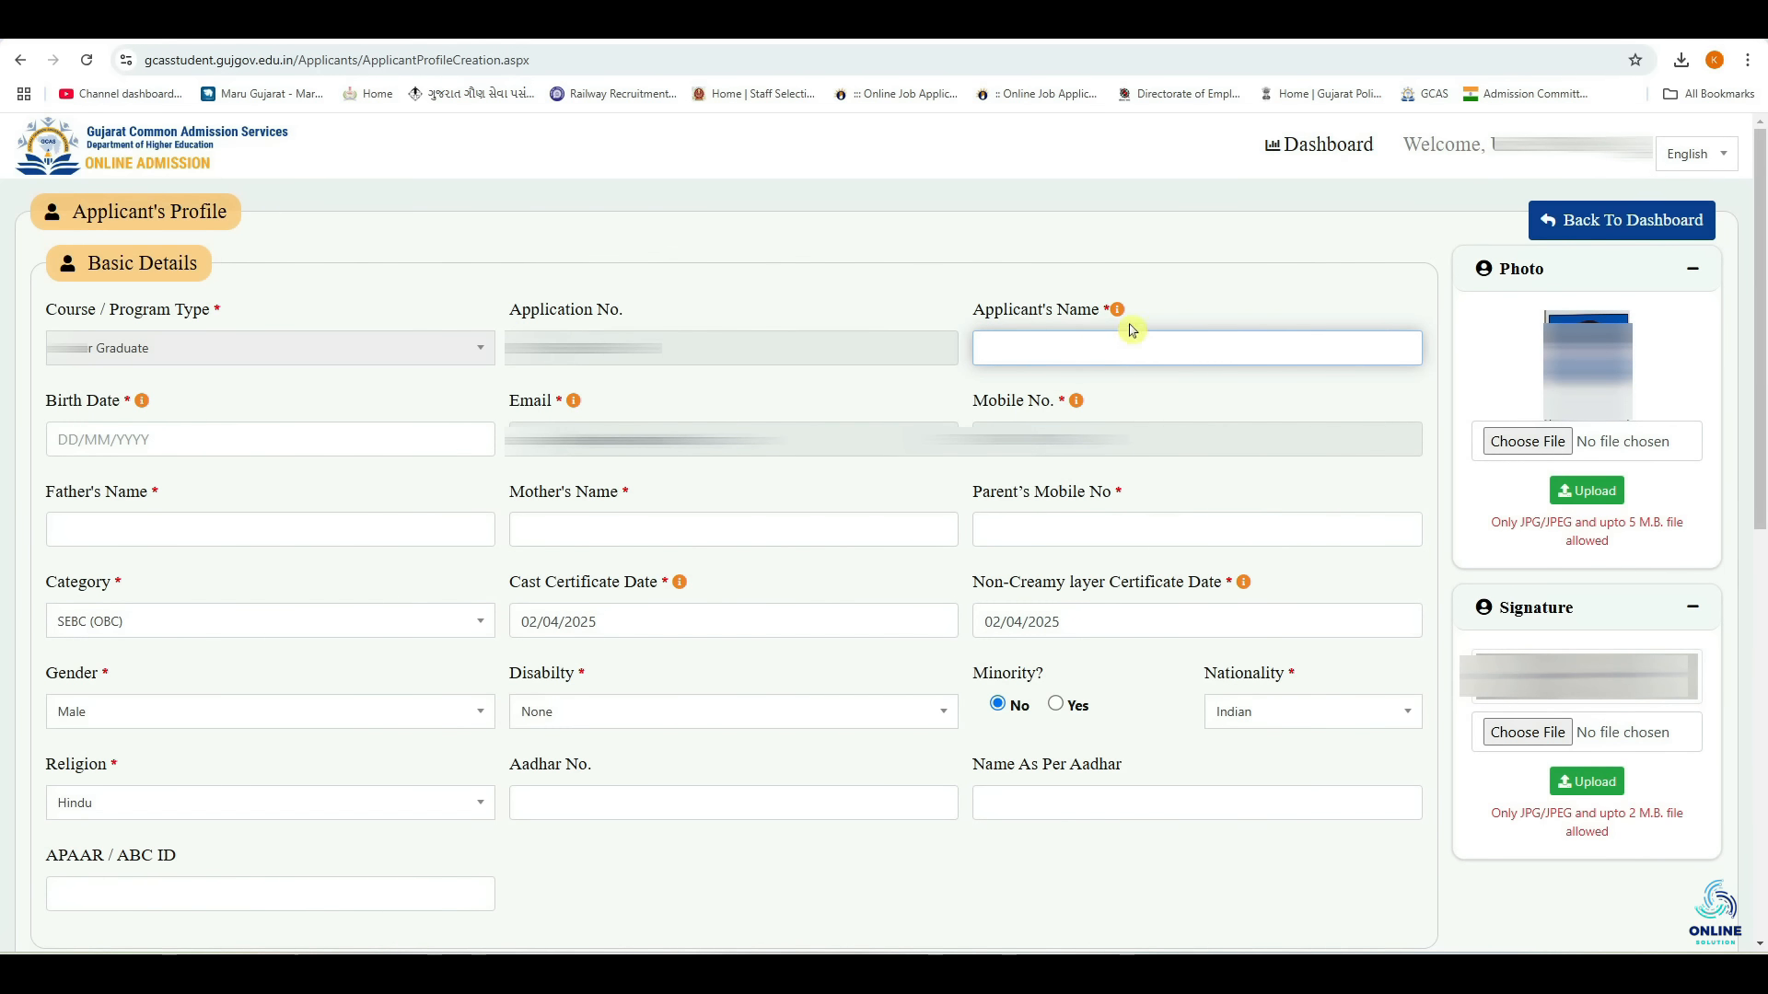
mouse_move(1120, 317)
click(1111, 353)
mouse_move(1113, 318)
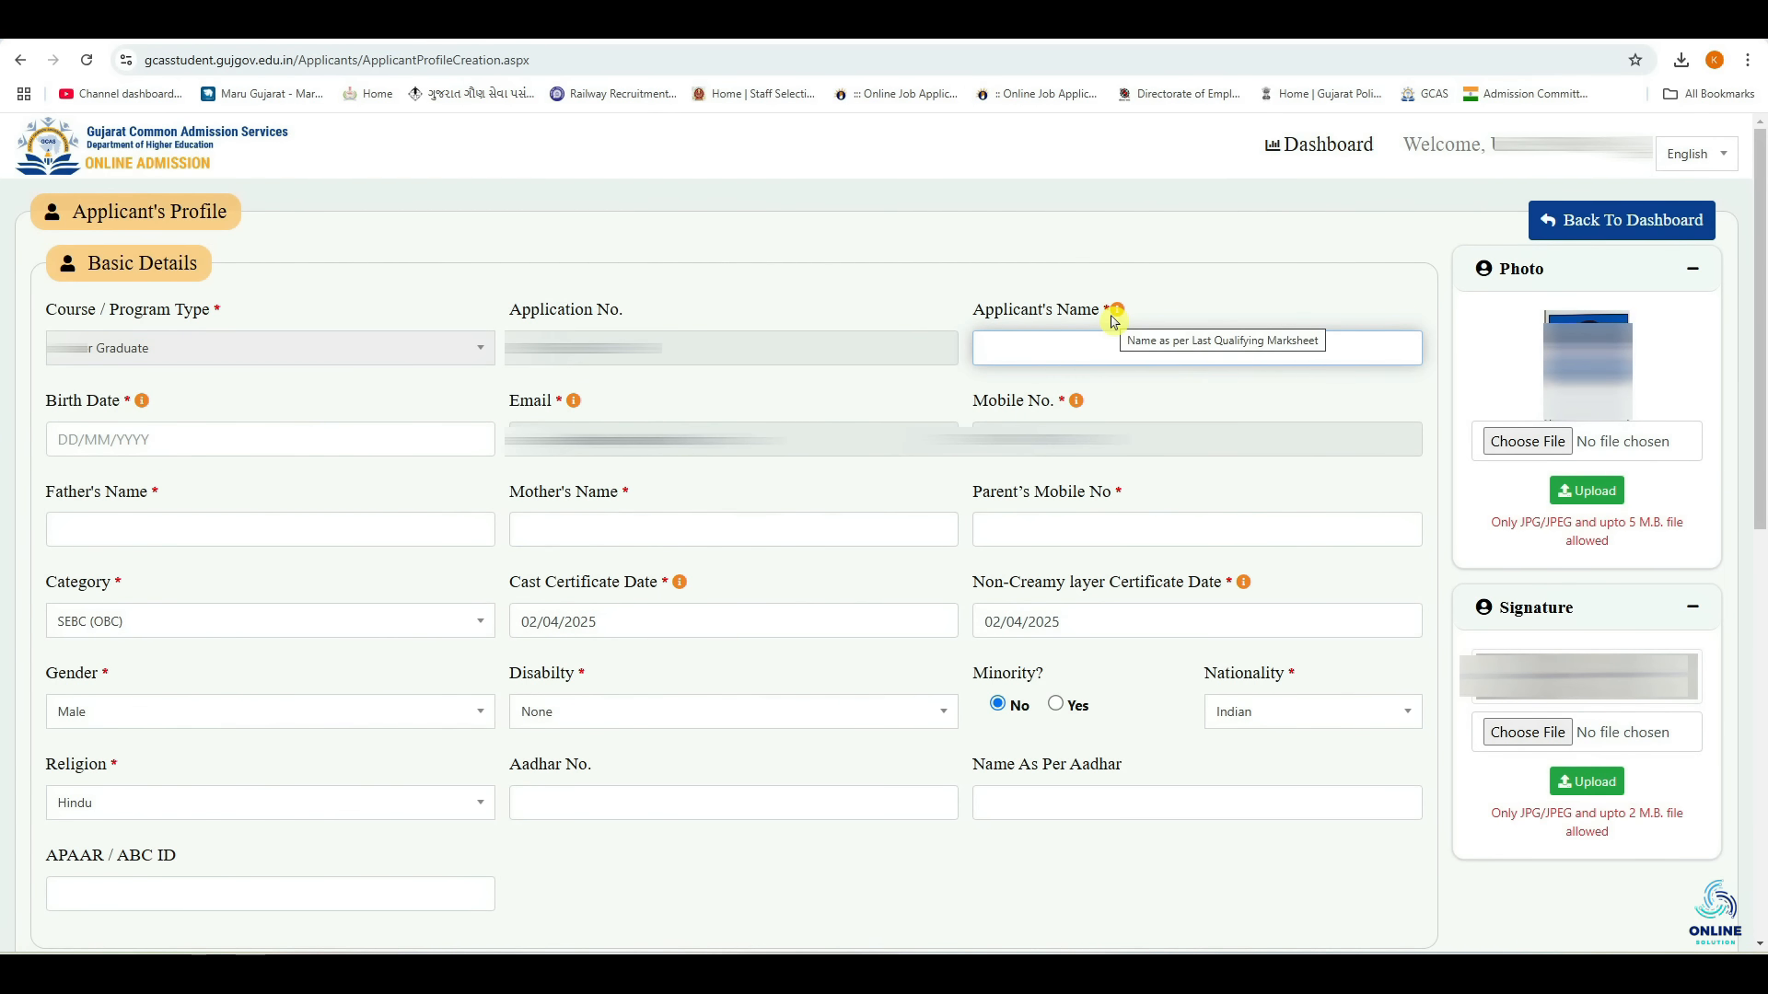
Go through the birth date, father's name, mother's name and parent's mobile number fields in Basic Details.
click(127, 438)
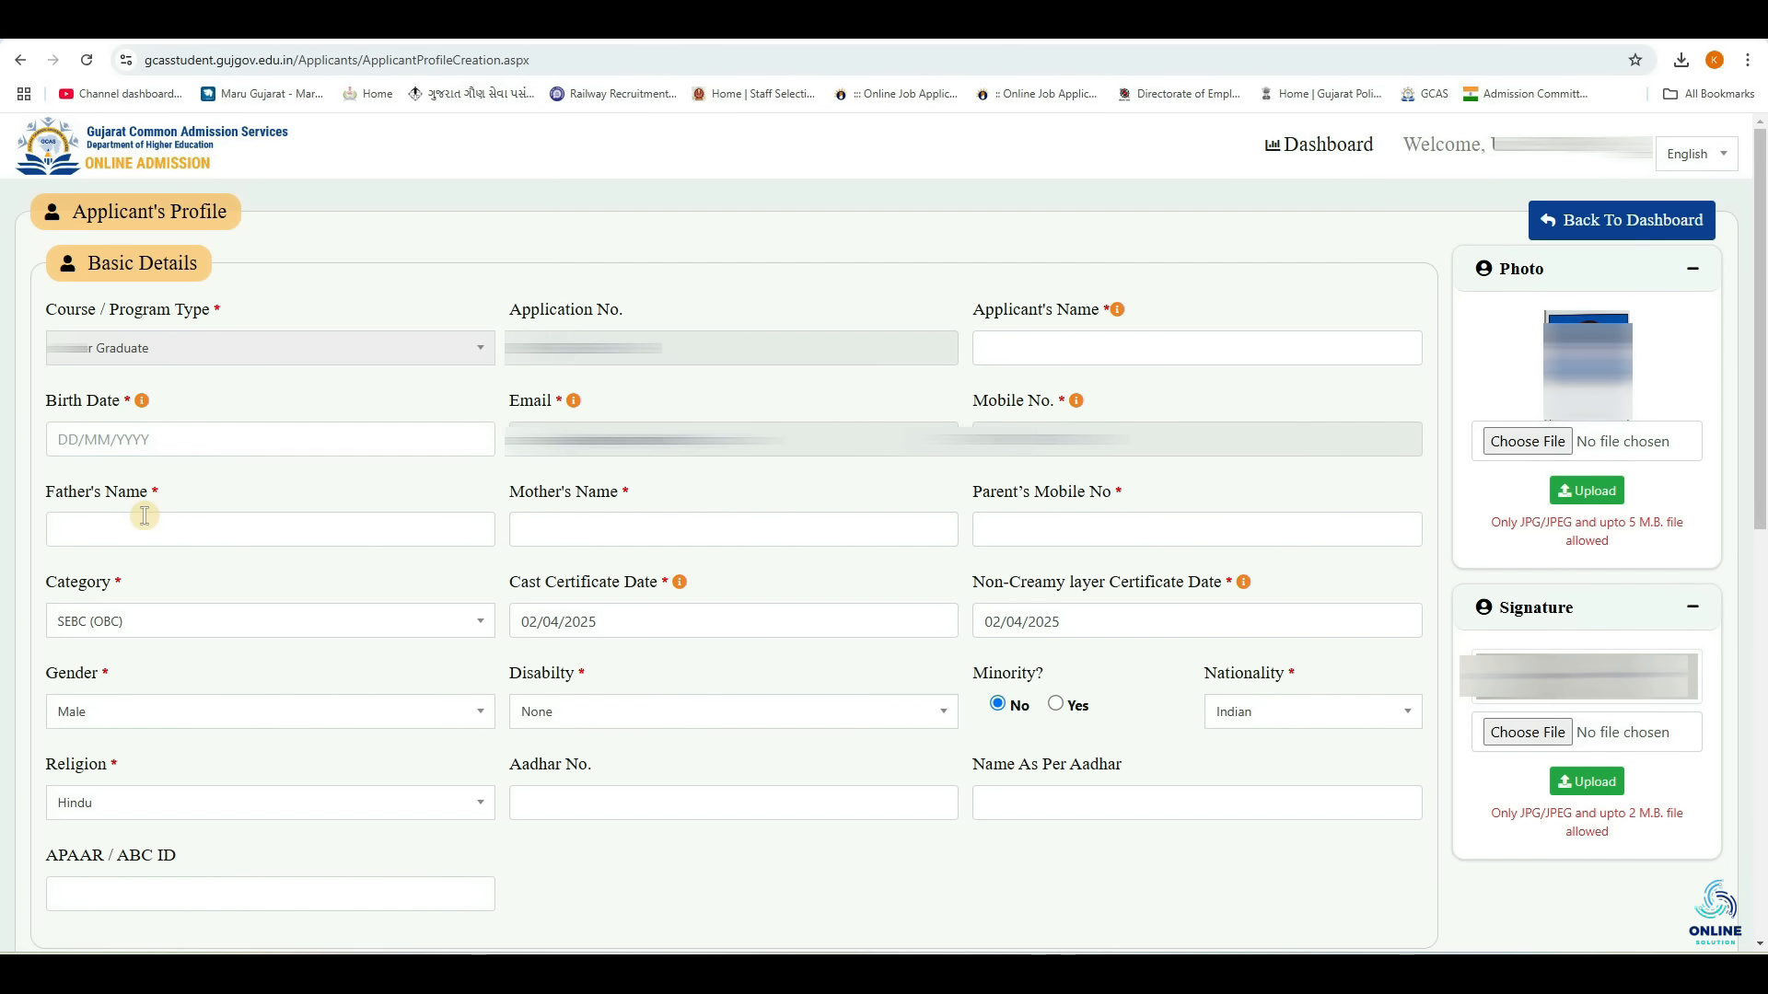
click(116, 533)
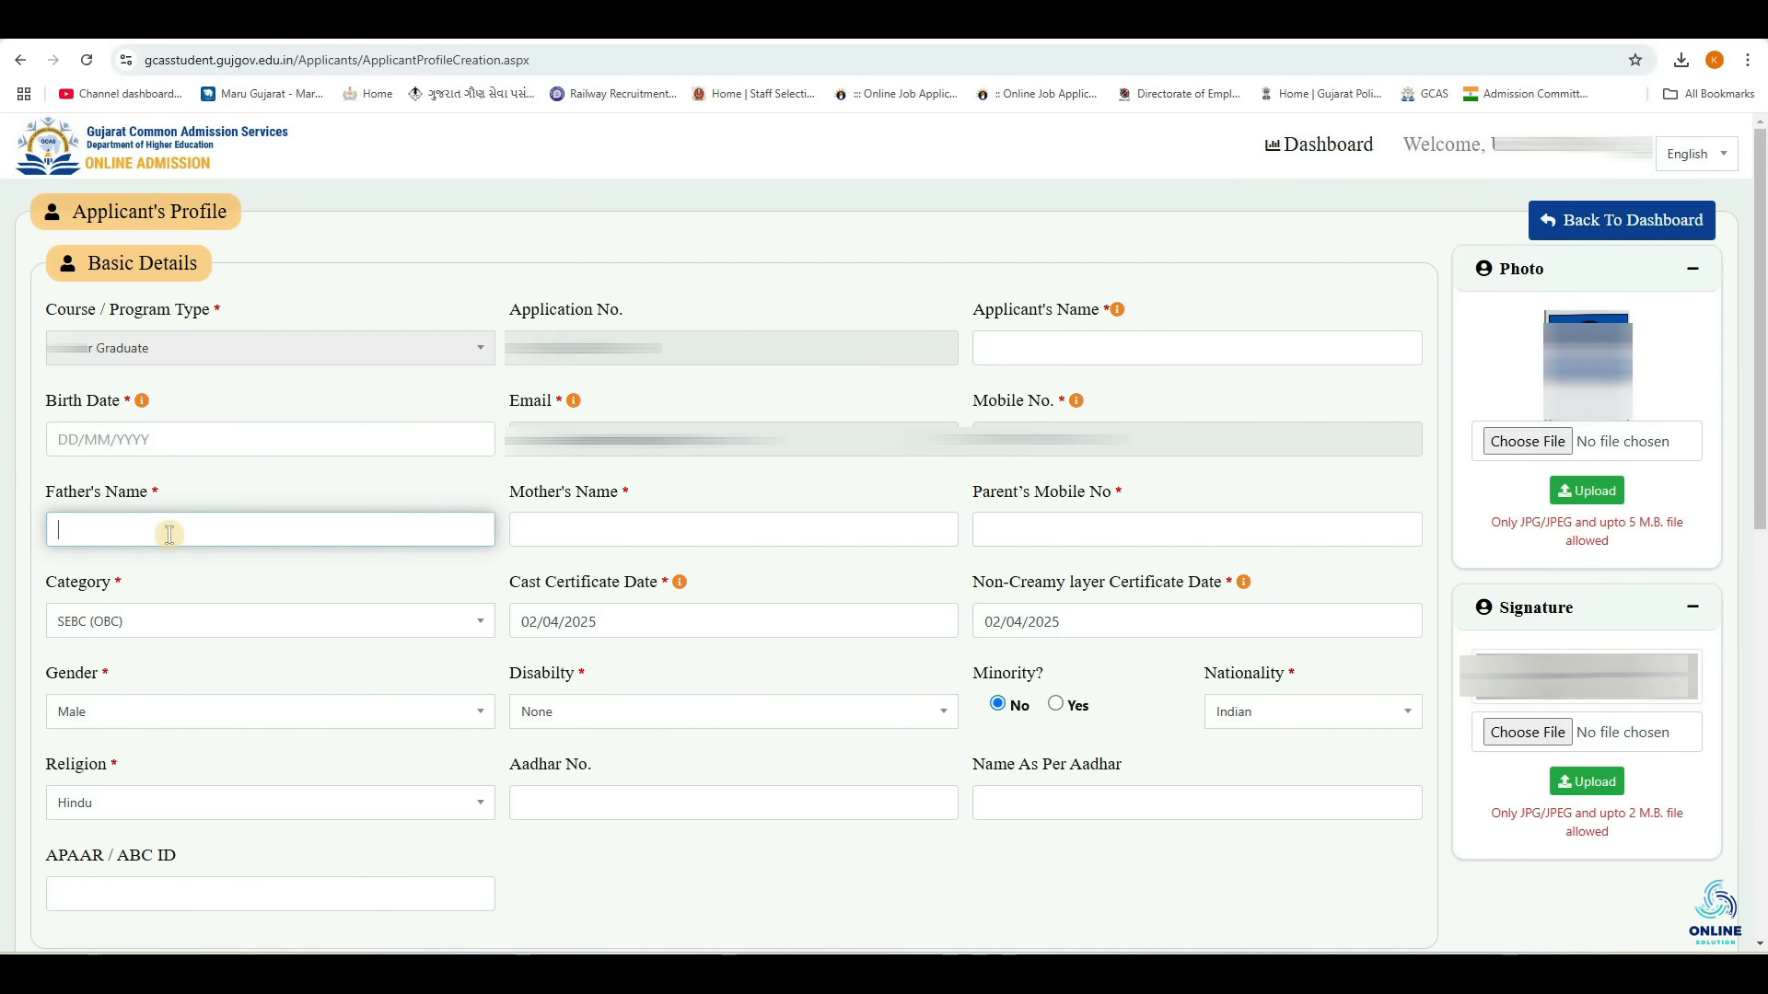
click(534, 534)
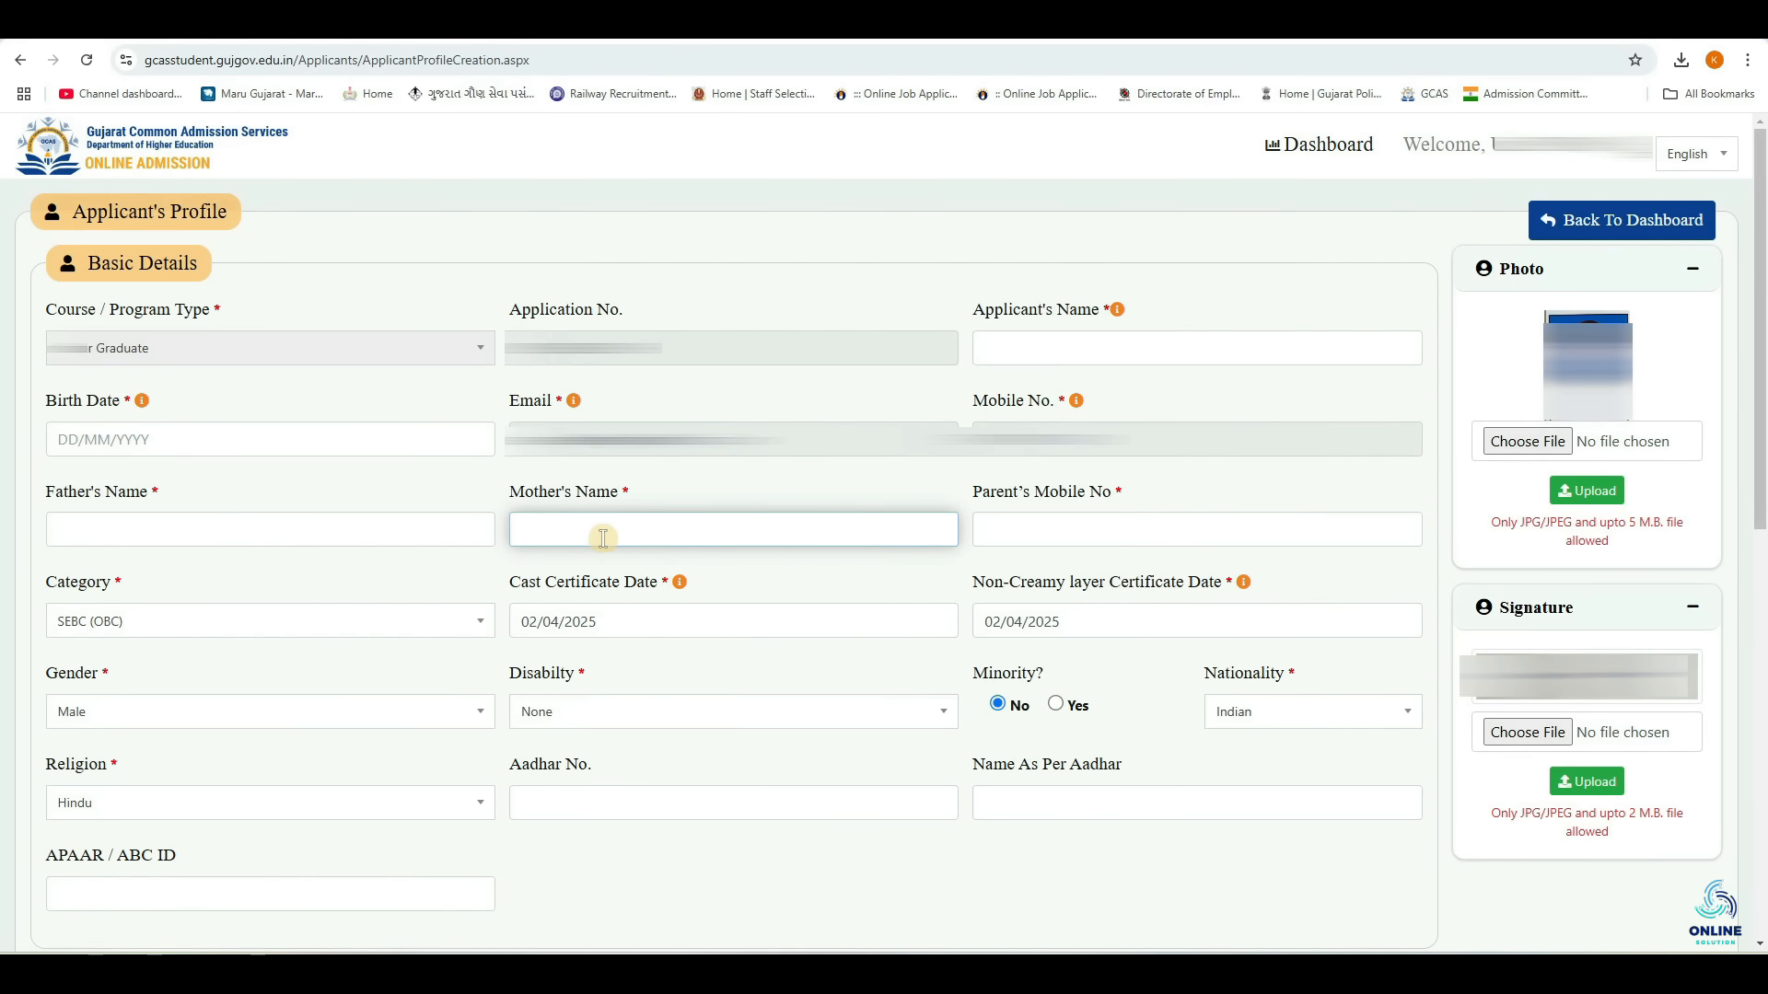
click(1113, 531)
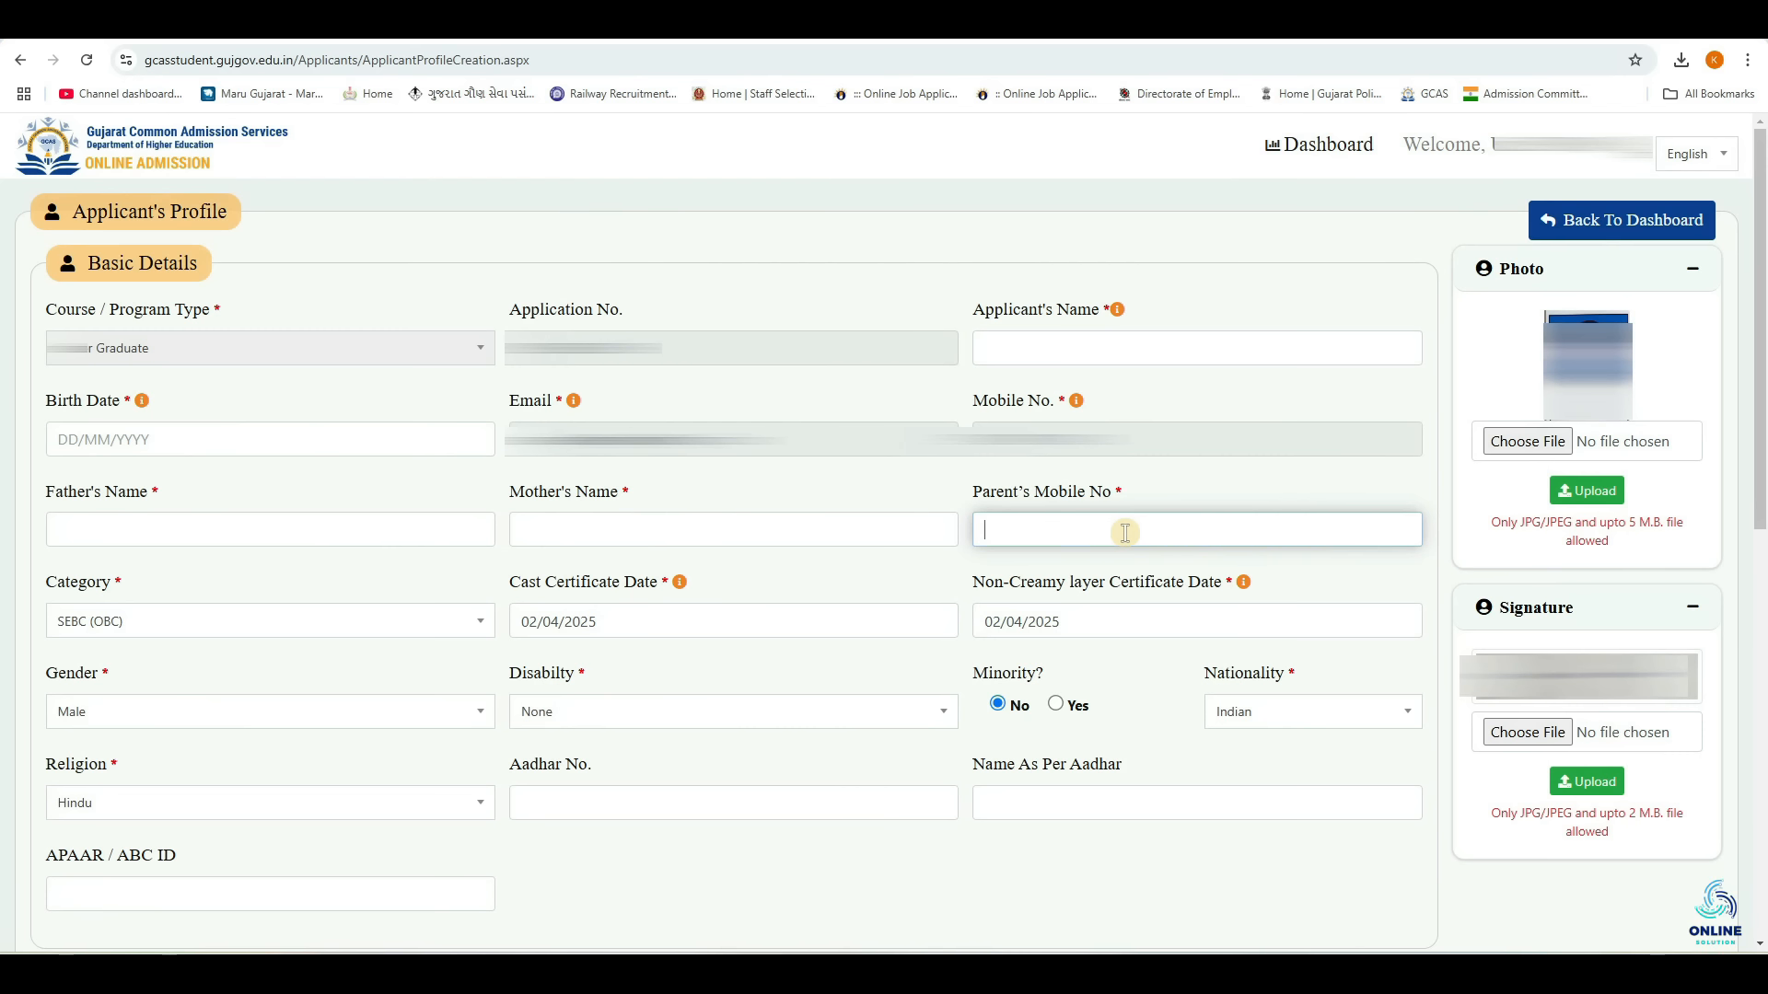
Review the Category options and the Cast Certificate Date and Non-Creamy layer Certificate Date fields in Basic Details.
click(245, 622)
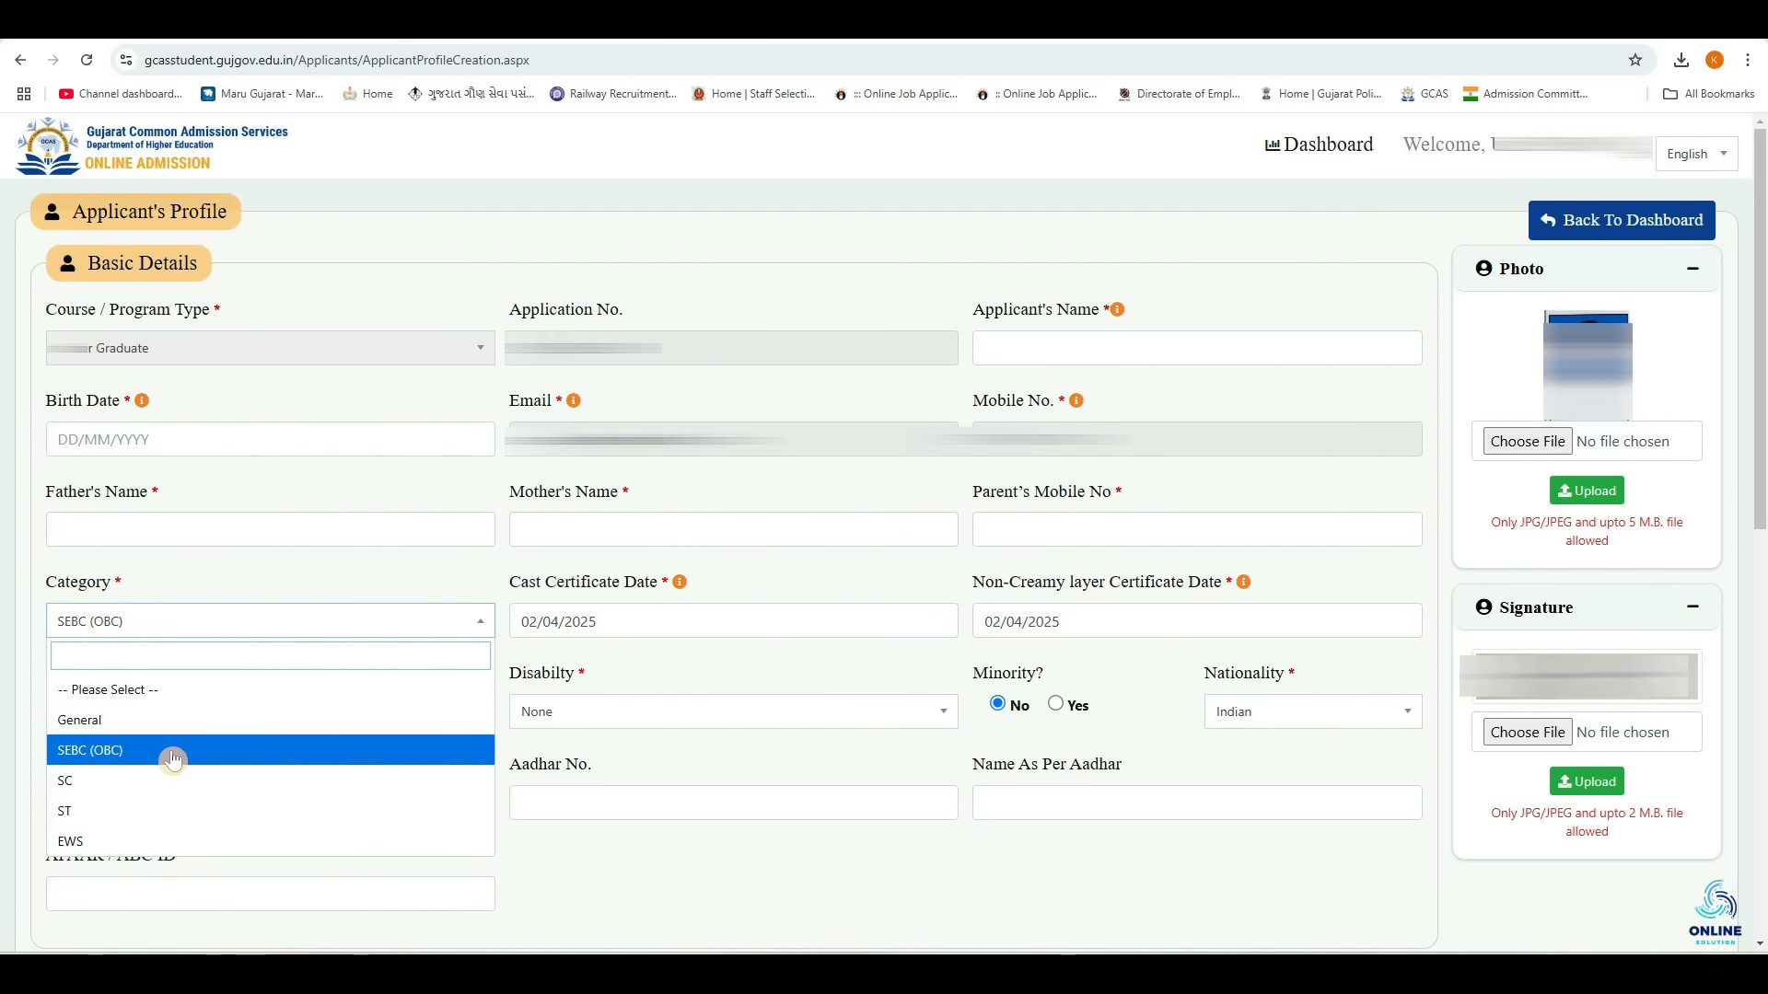
click(661, 657)
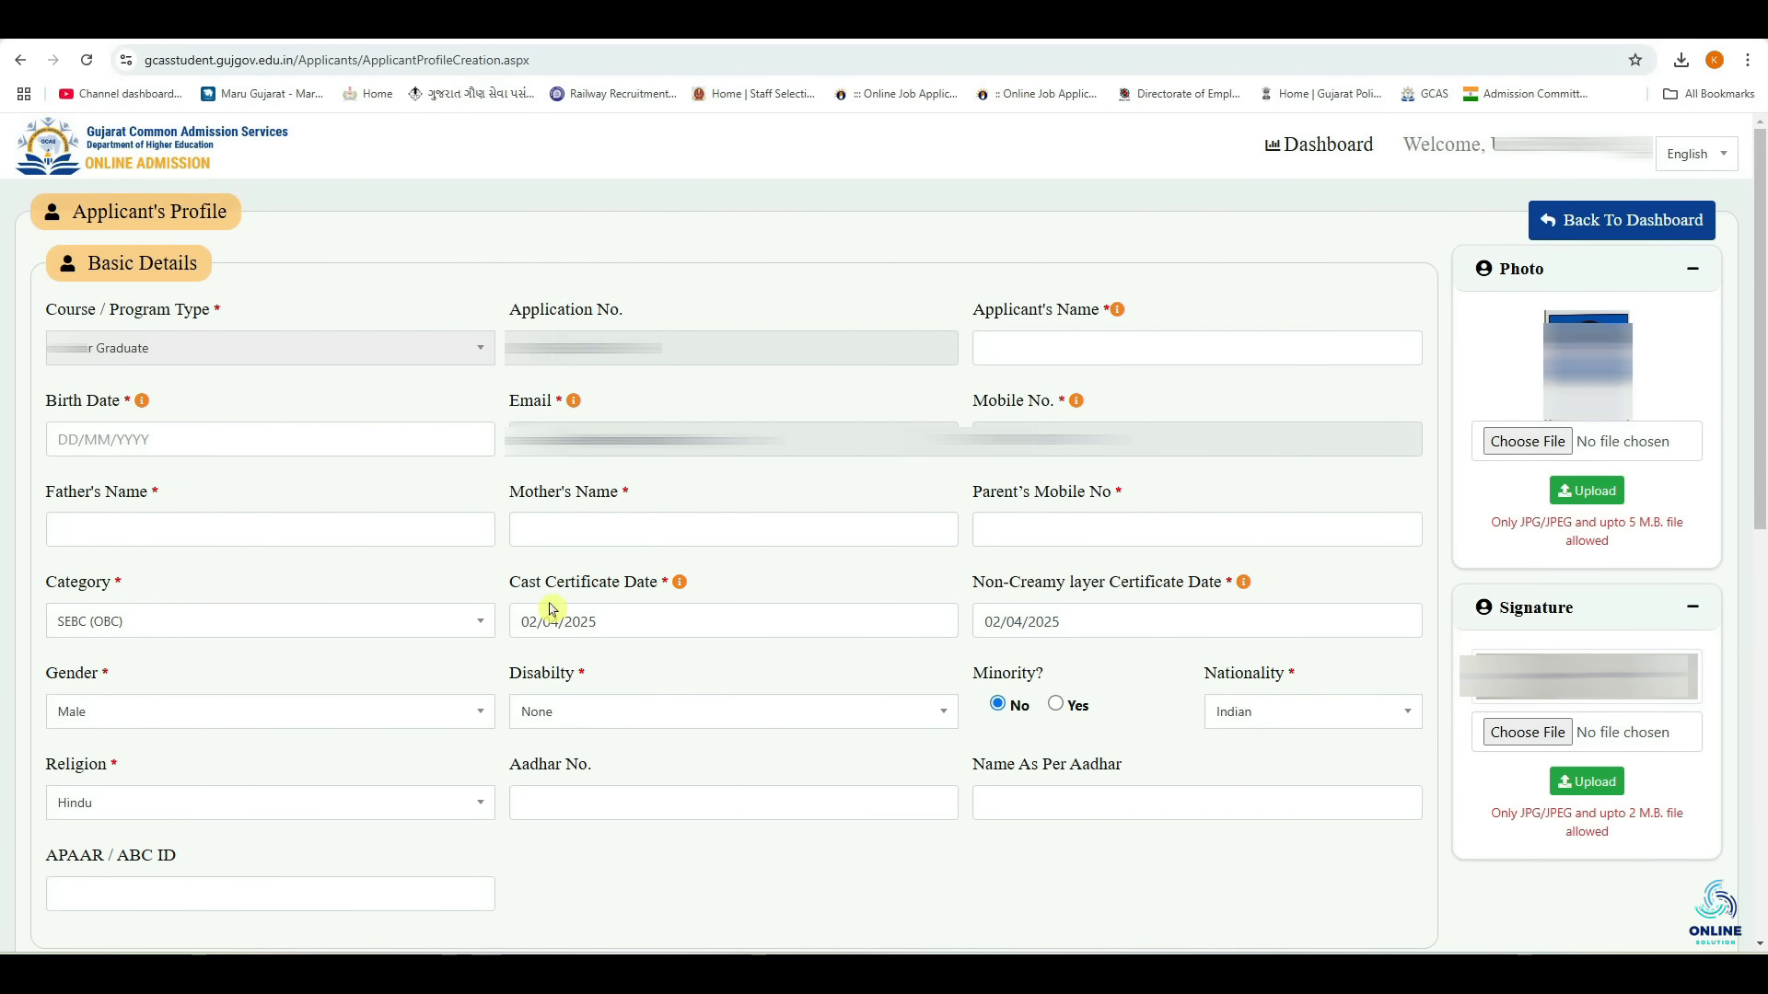
click(660, 620)
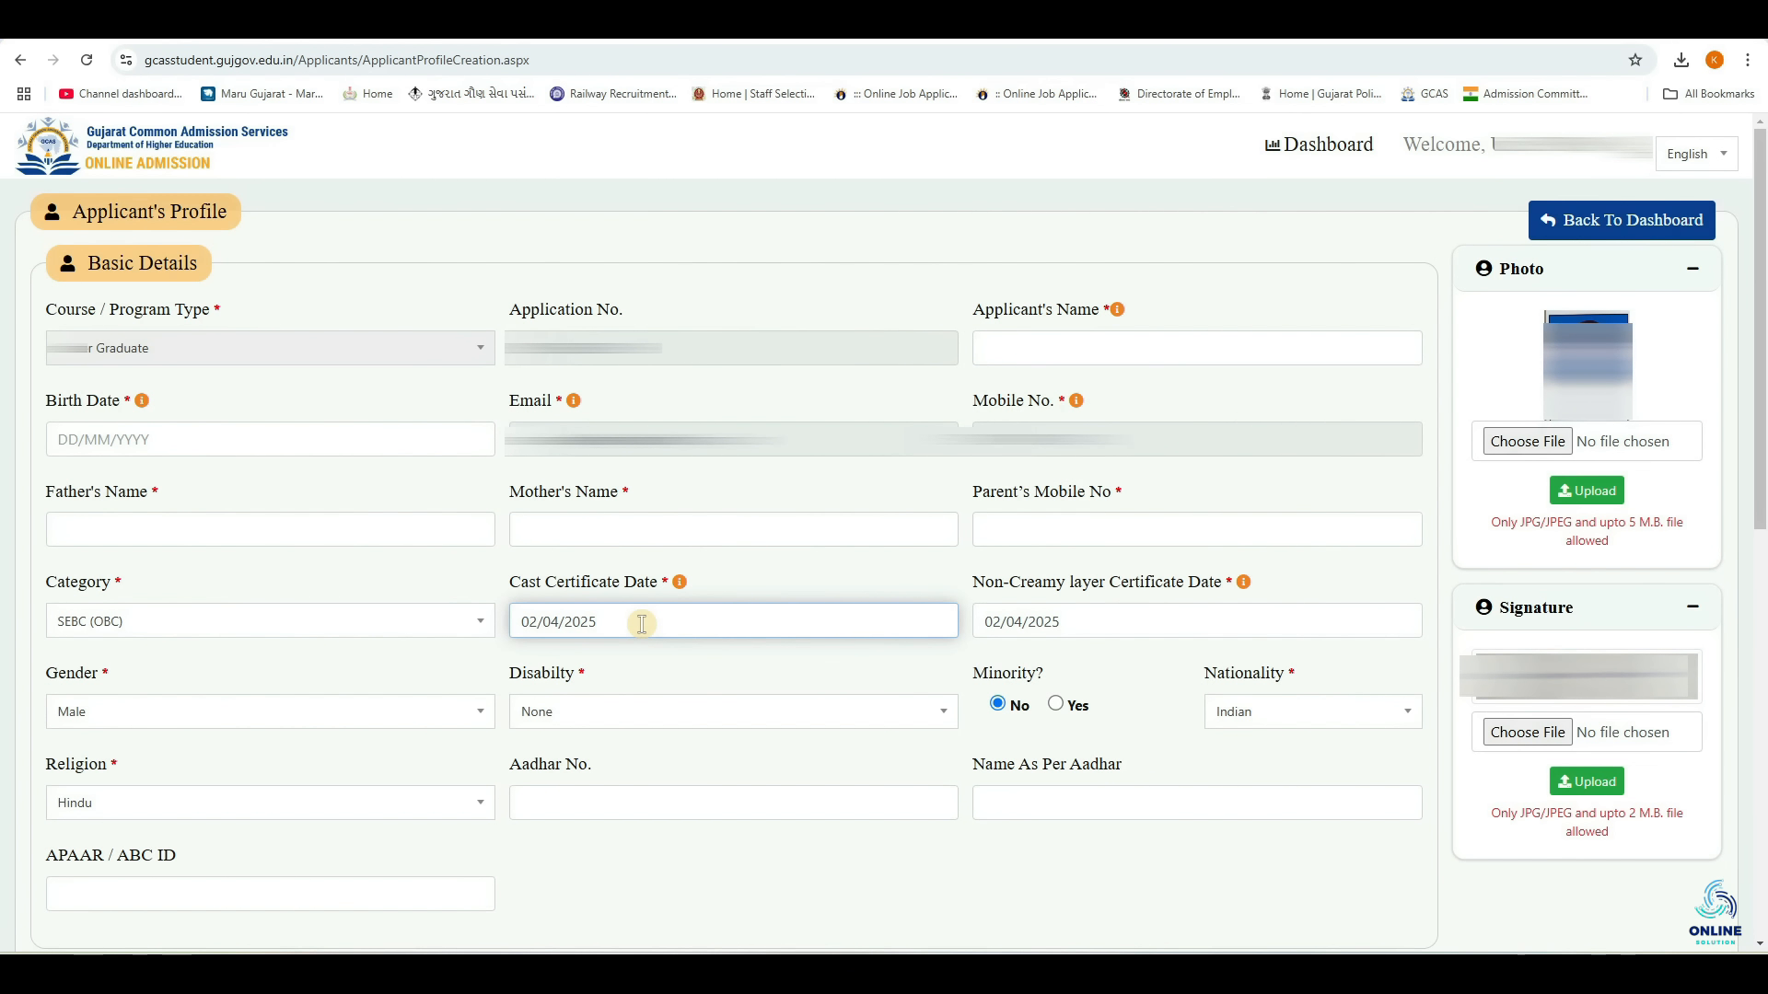
click(1073, 666)
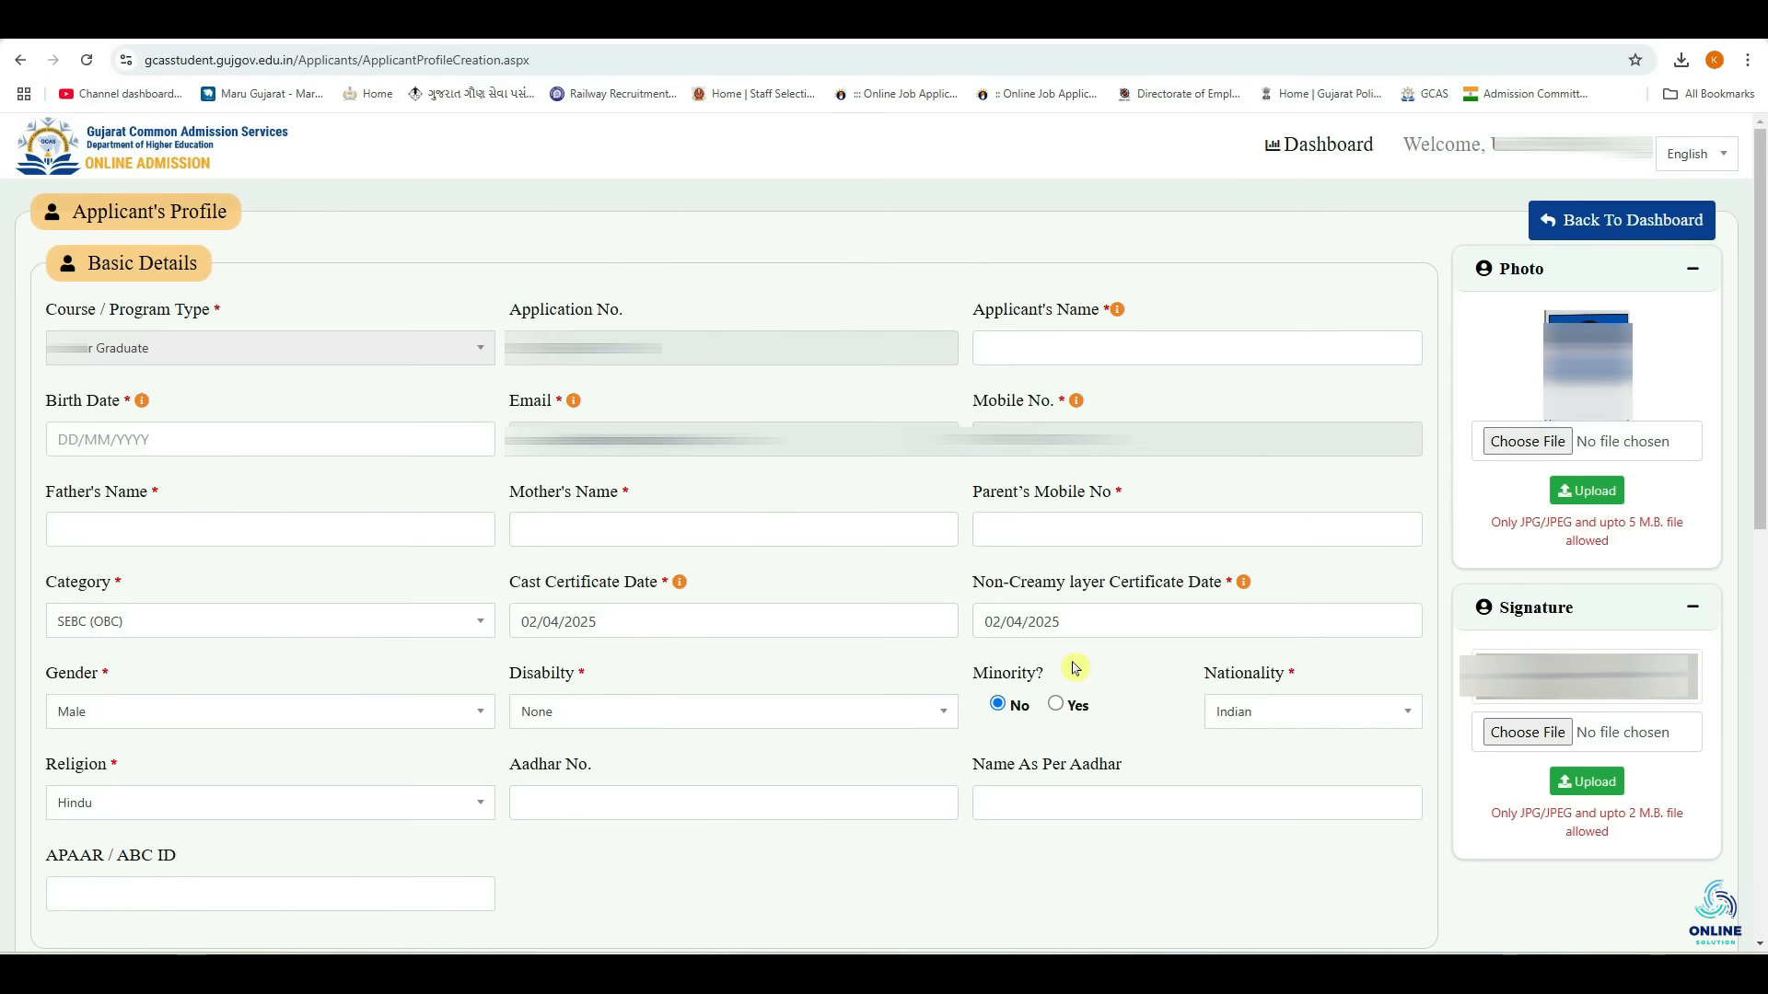
click(1061, 622)
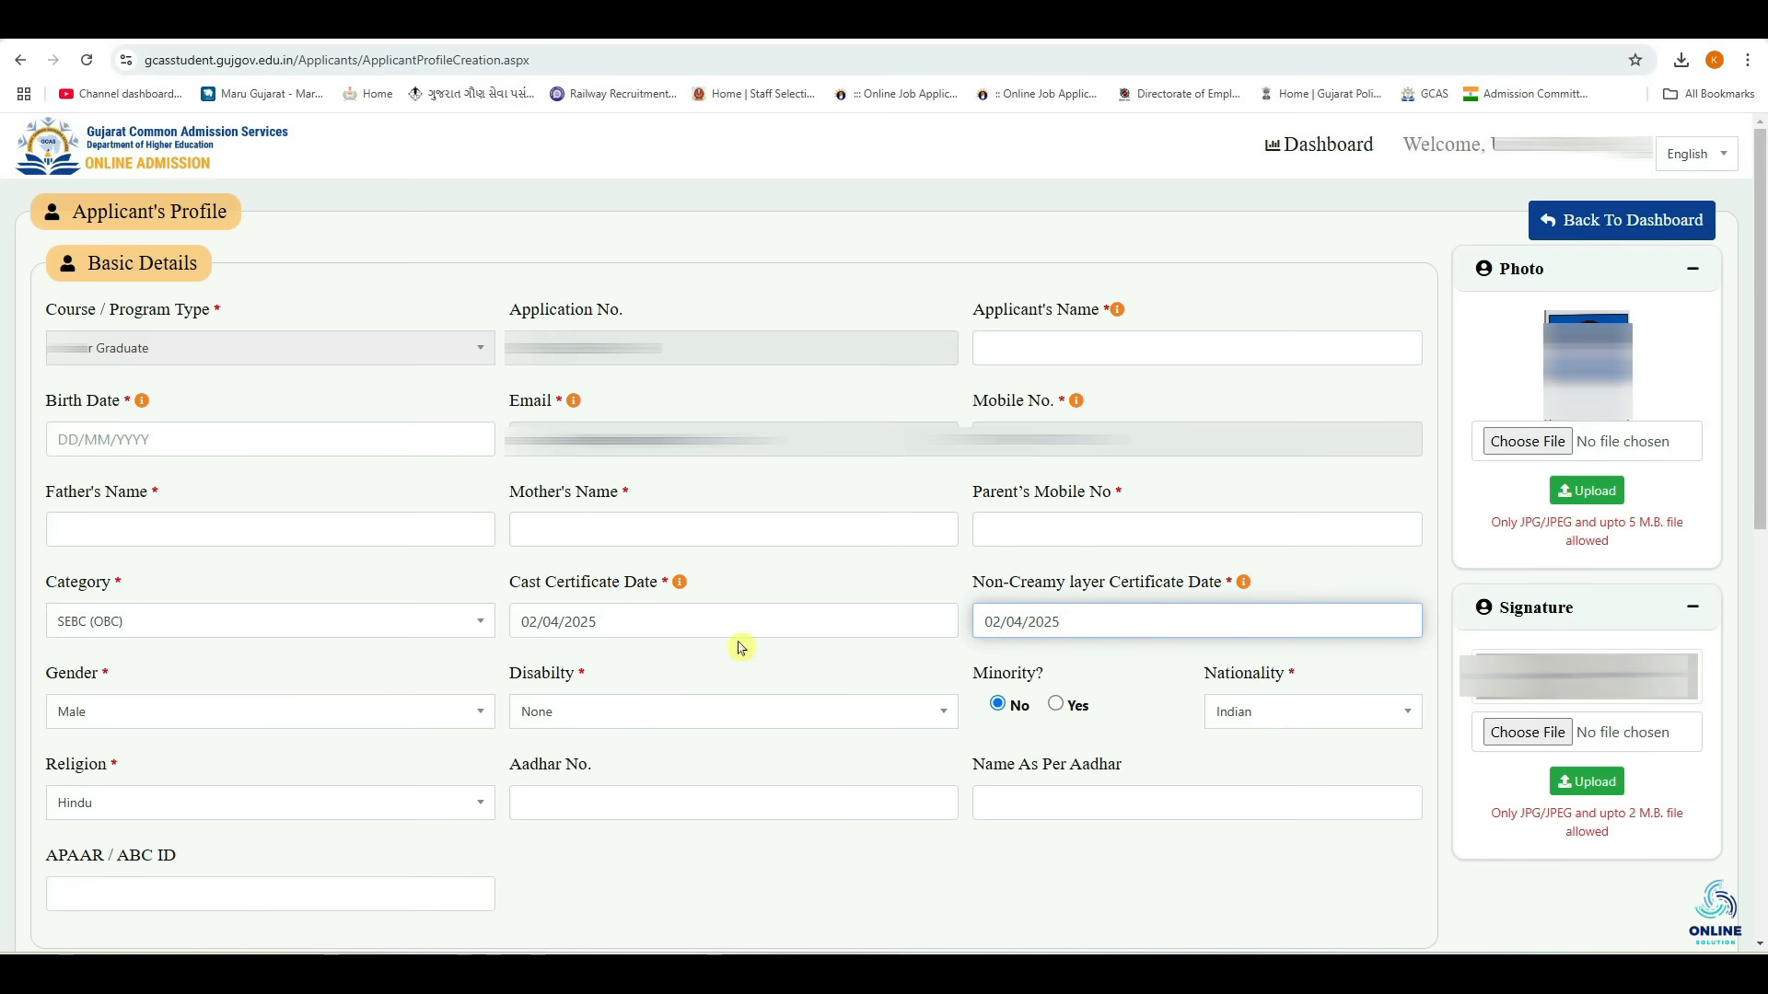
Review the options available for Gender and Disability in Basic Details.
click(323, 712)
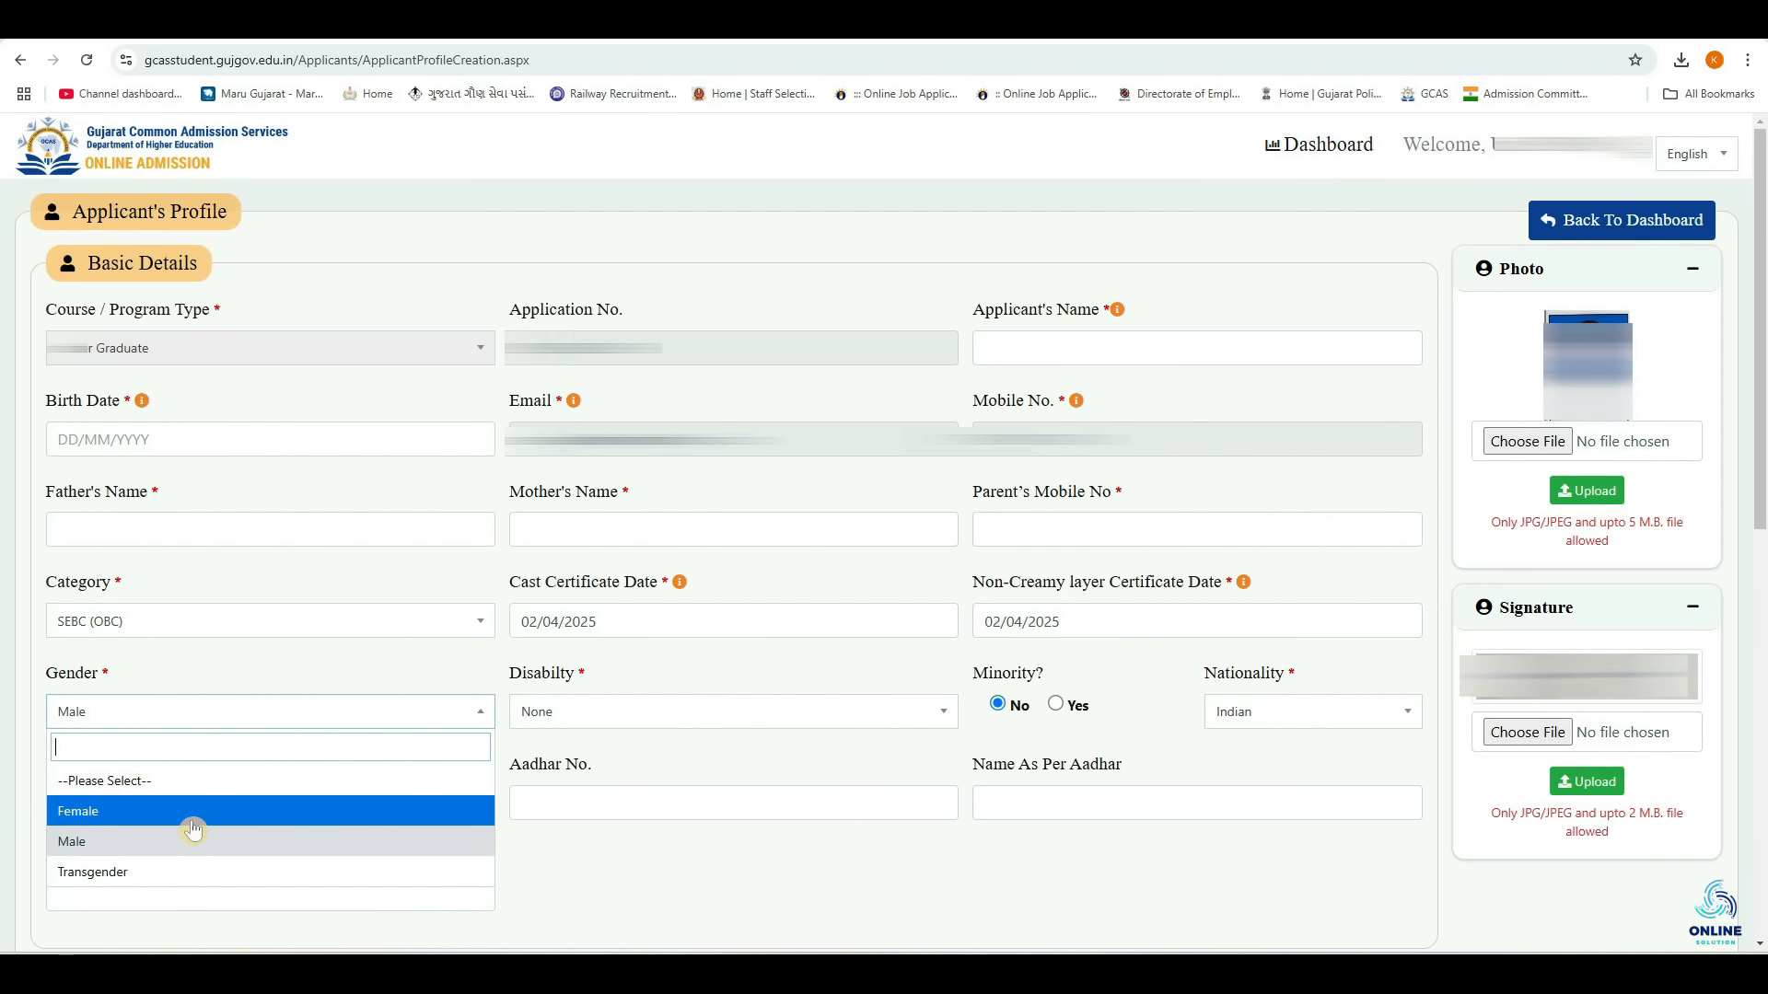
click(369, 701)
click(678, 712)
scroll(831, 752, down, 1)
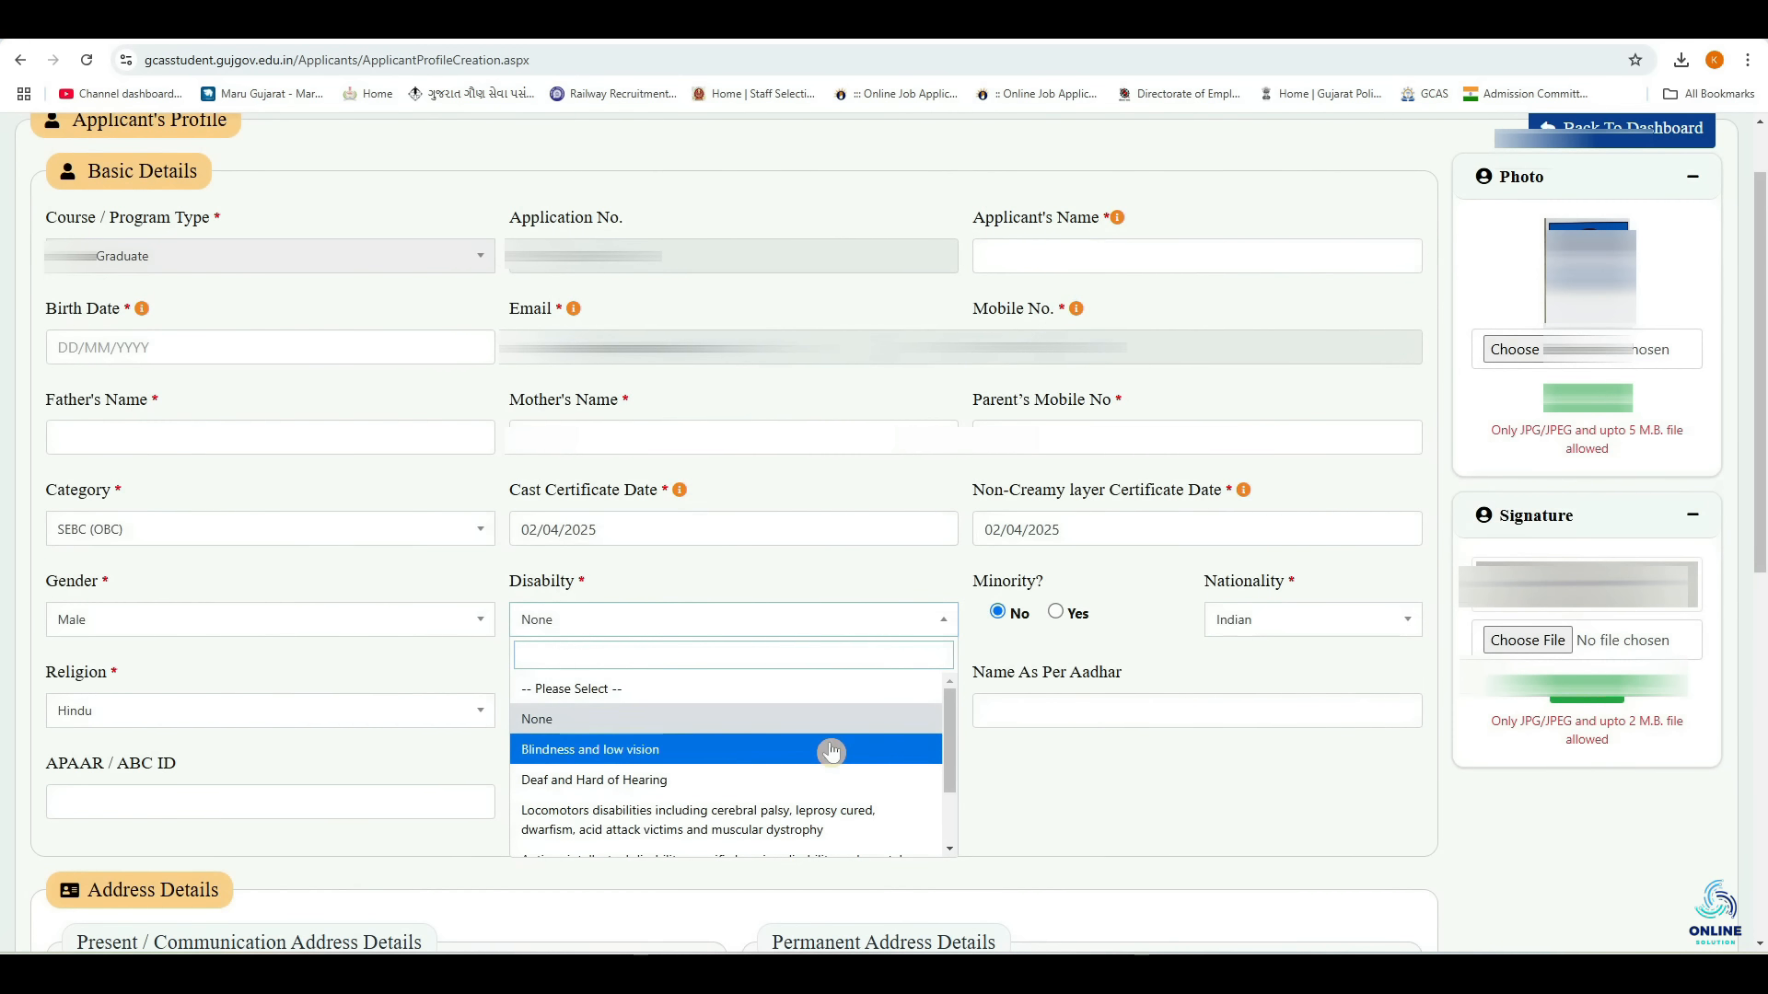
mouse_move(953, 731)
mouse_down()
mouse_move(953, 794)
mouse_move(954, 732)
mouse_up()
click(707, 717)
click(697, 624)
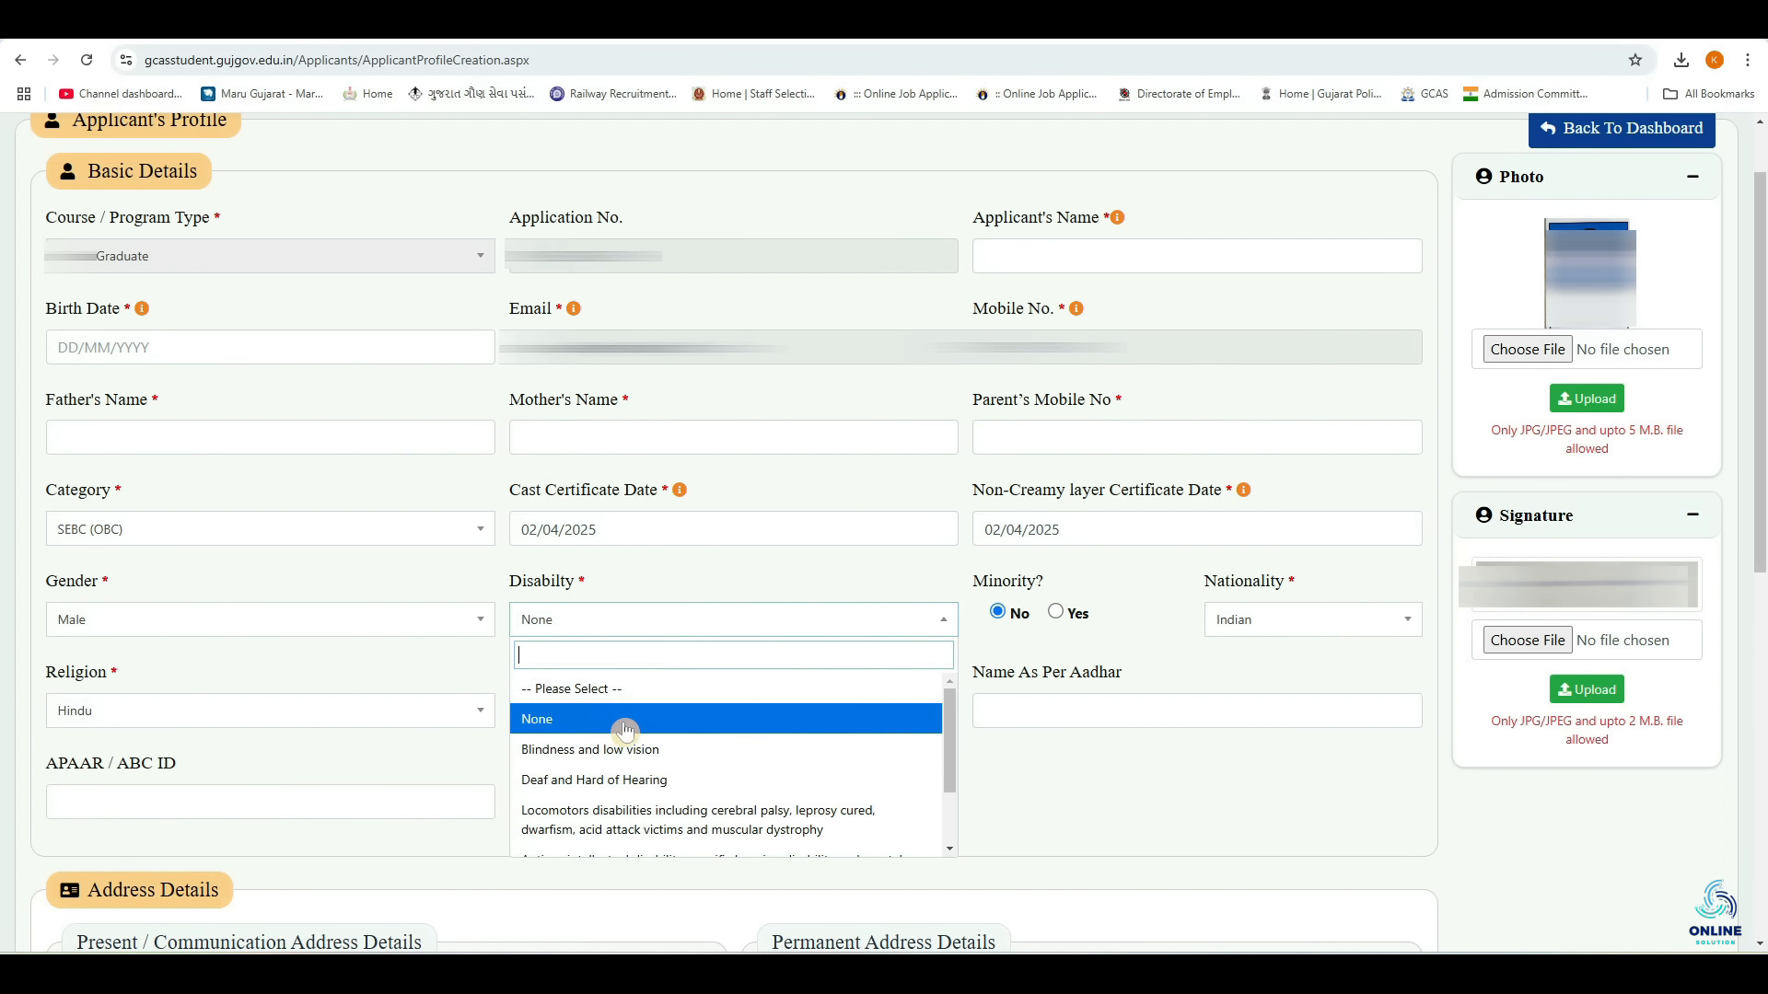
click(1082, 752)
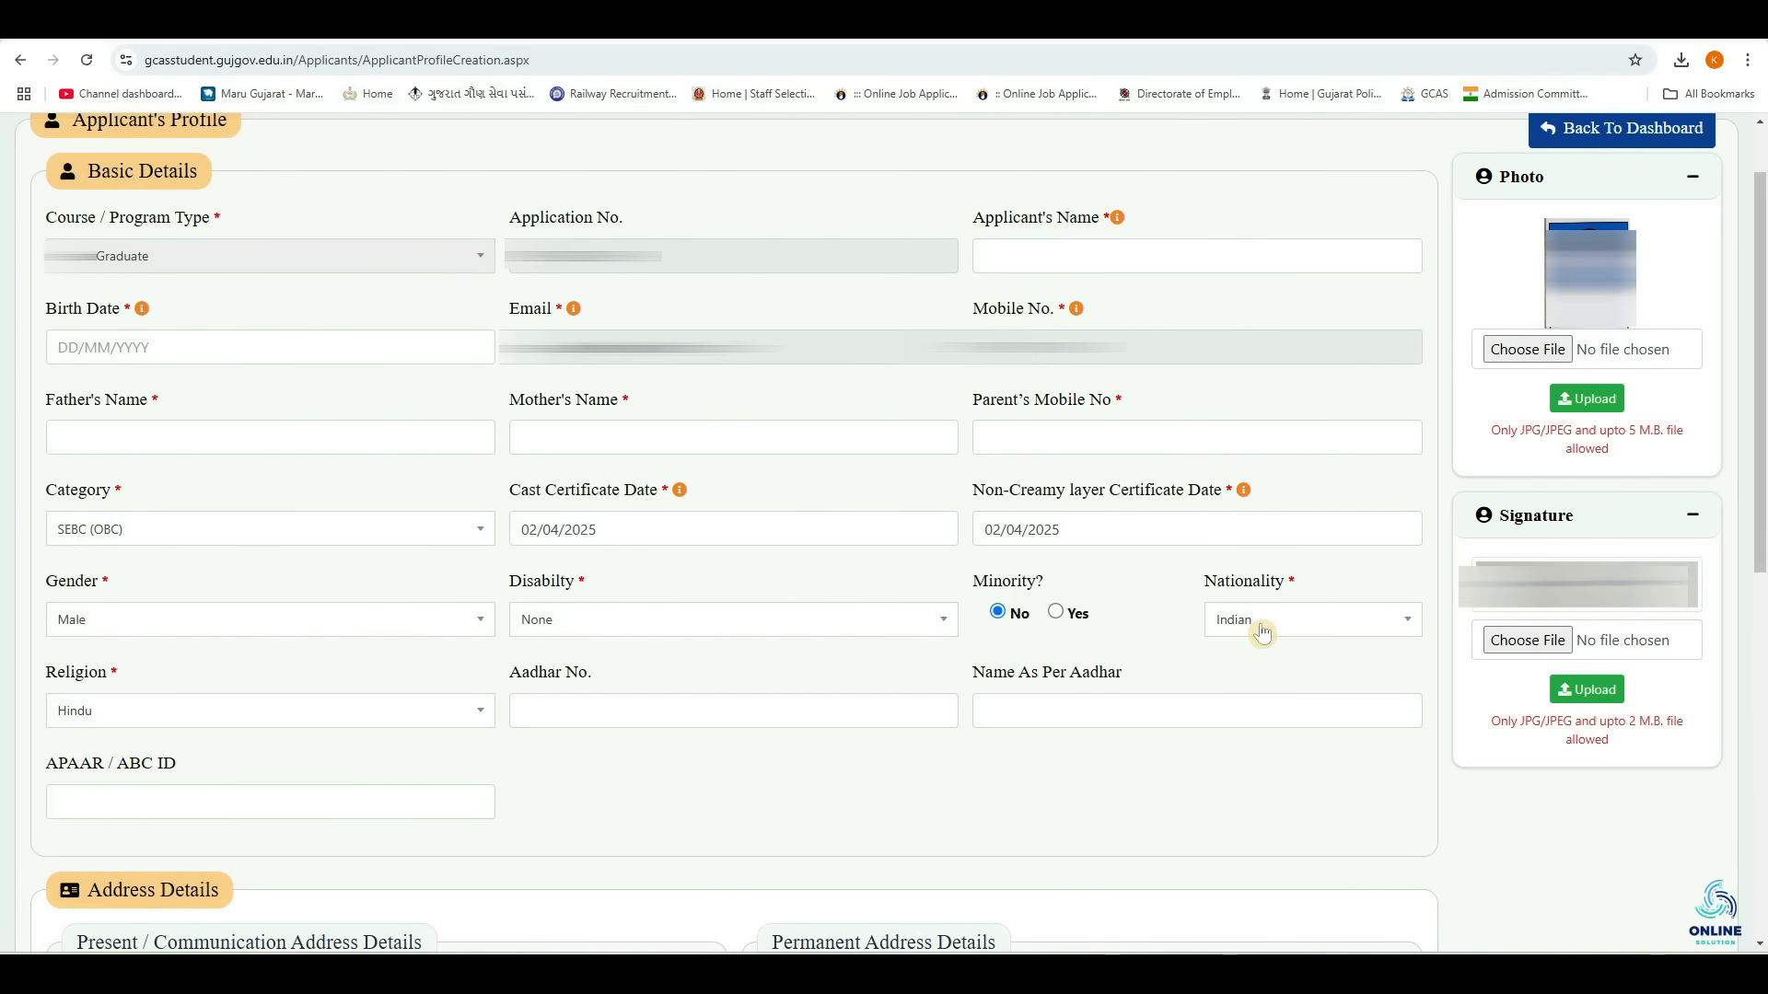
Review the Religion options and go through the Aadhar number, name as per Aadhar, applicant's name and APAAR / ABC ID fields.
click(160, 719)
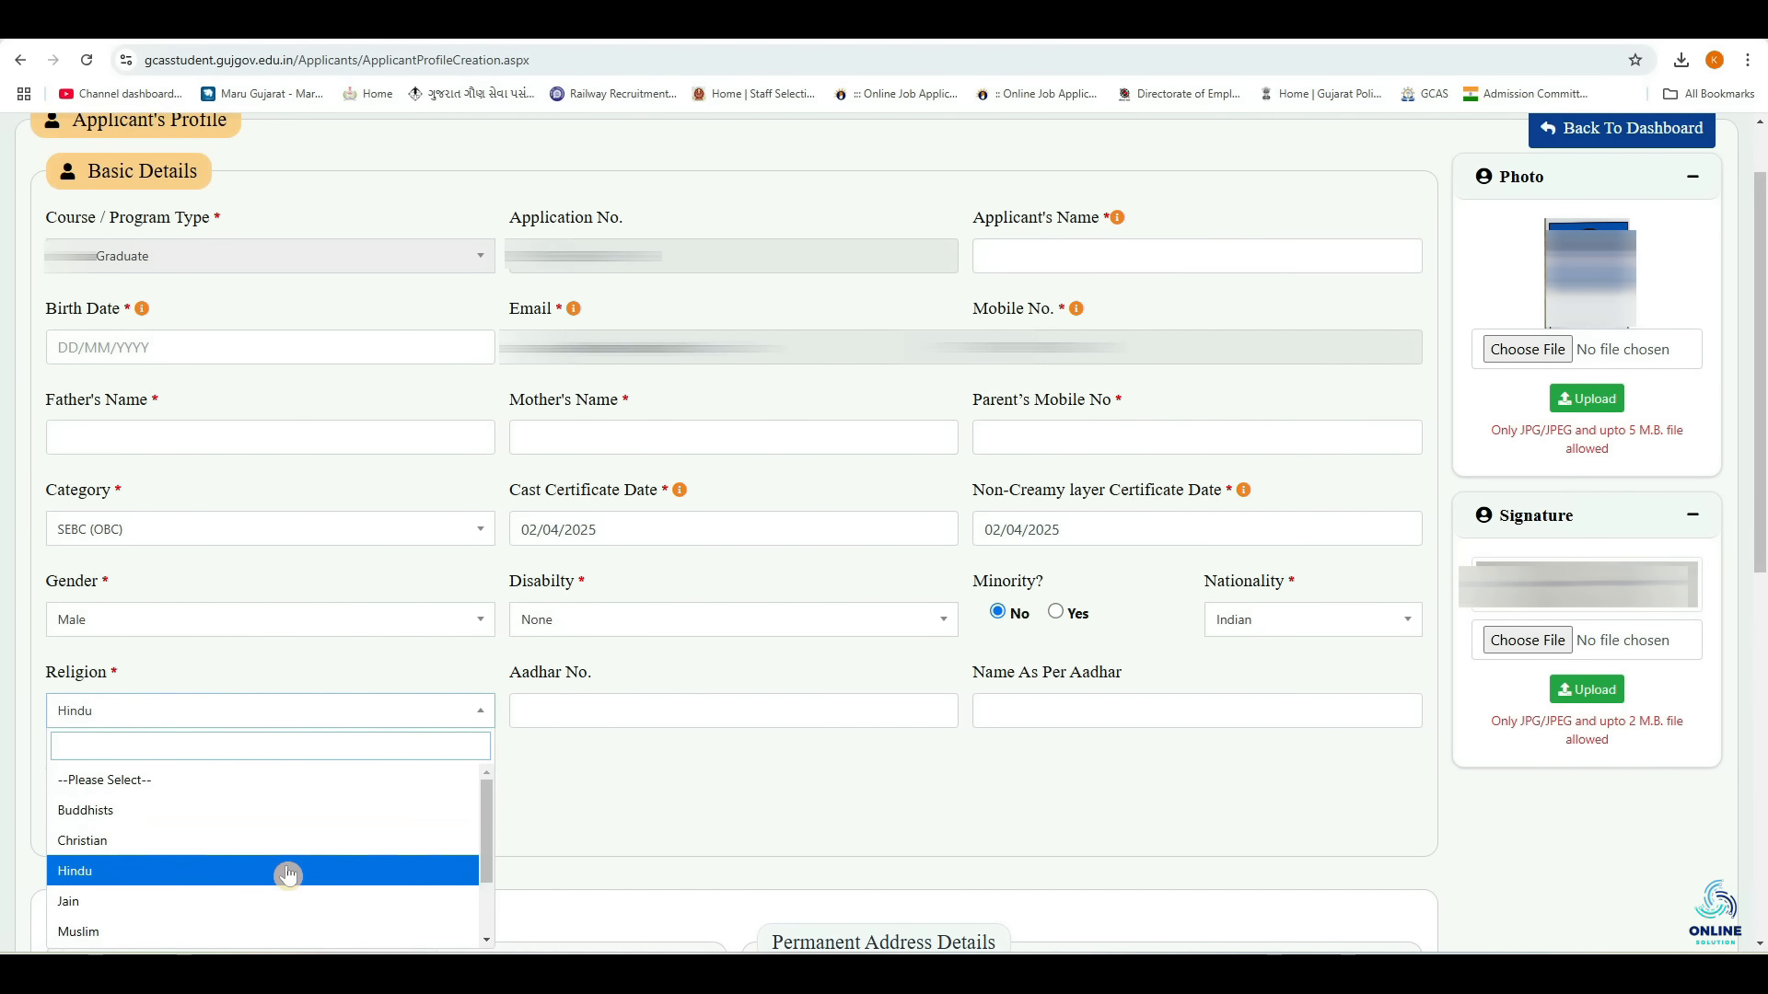
click(582, 803)
click(600, 716)
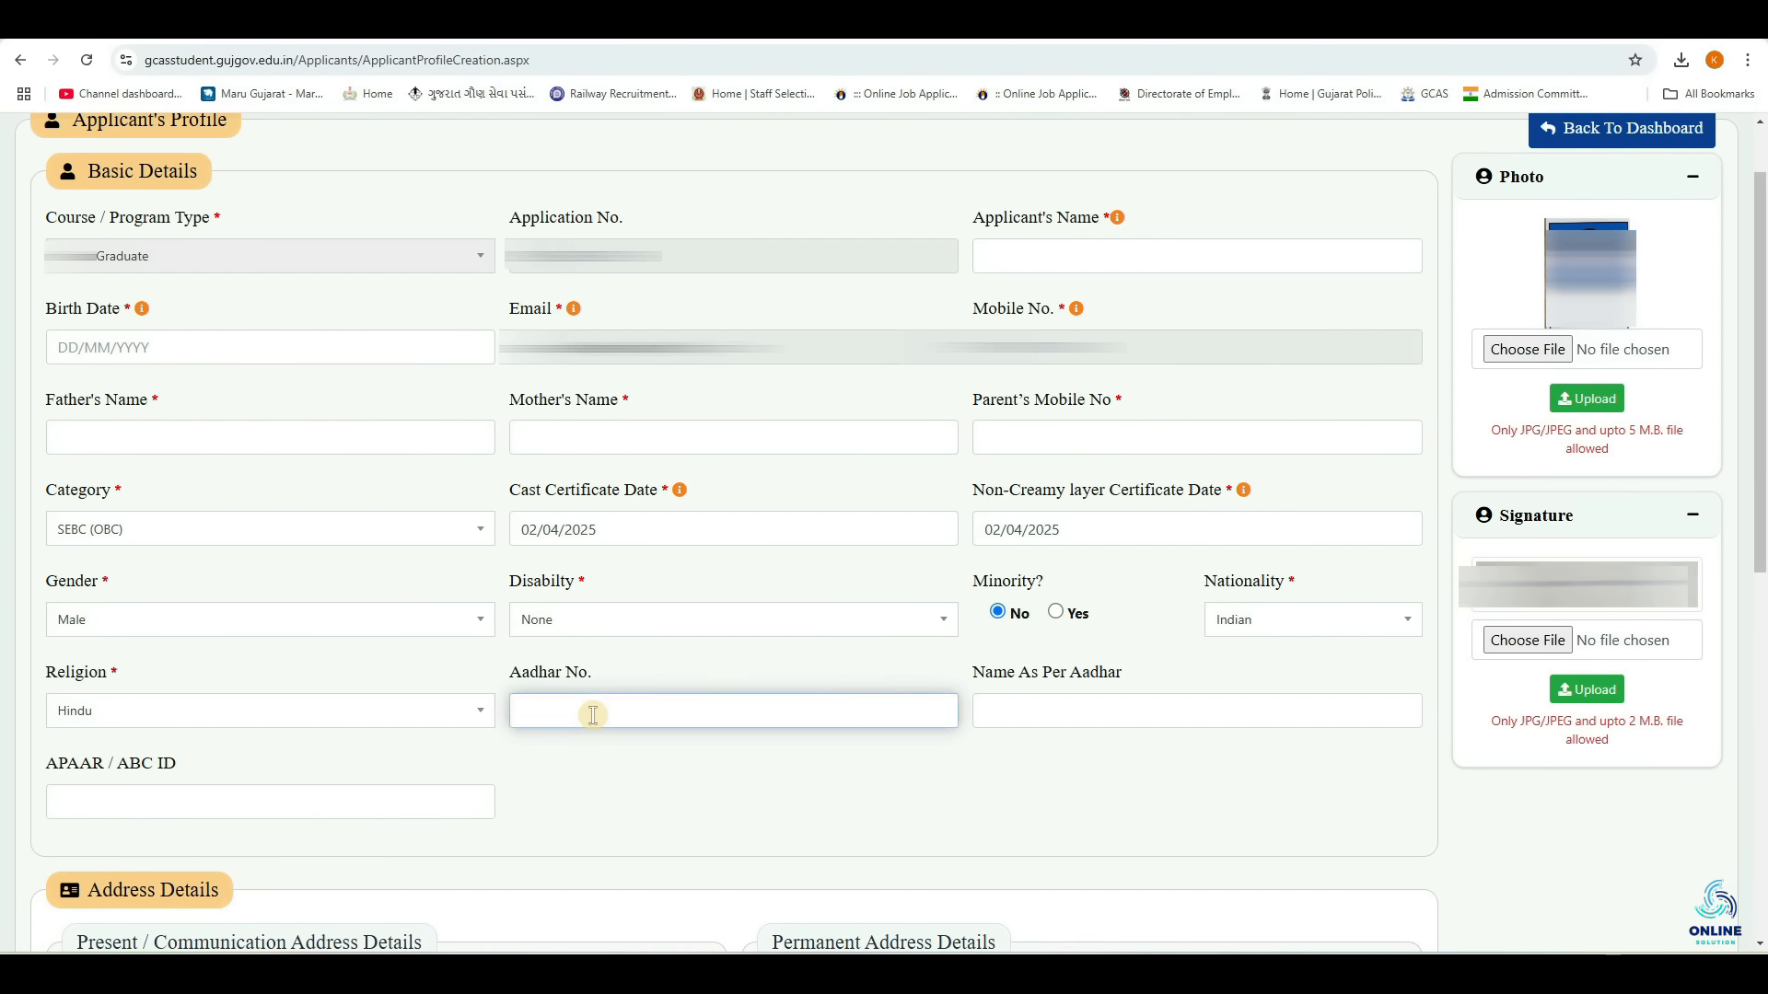
click(1012, 713)
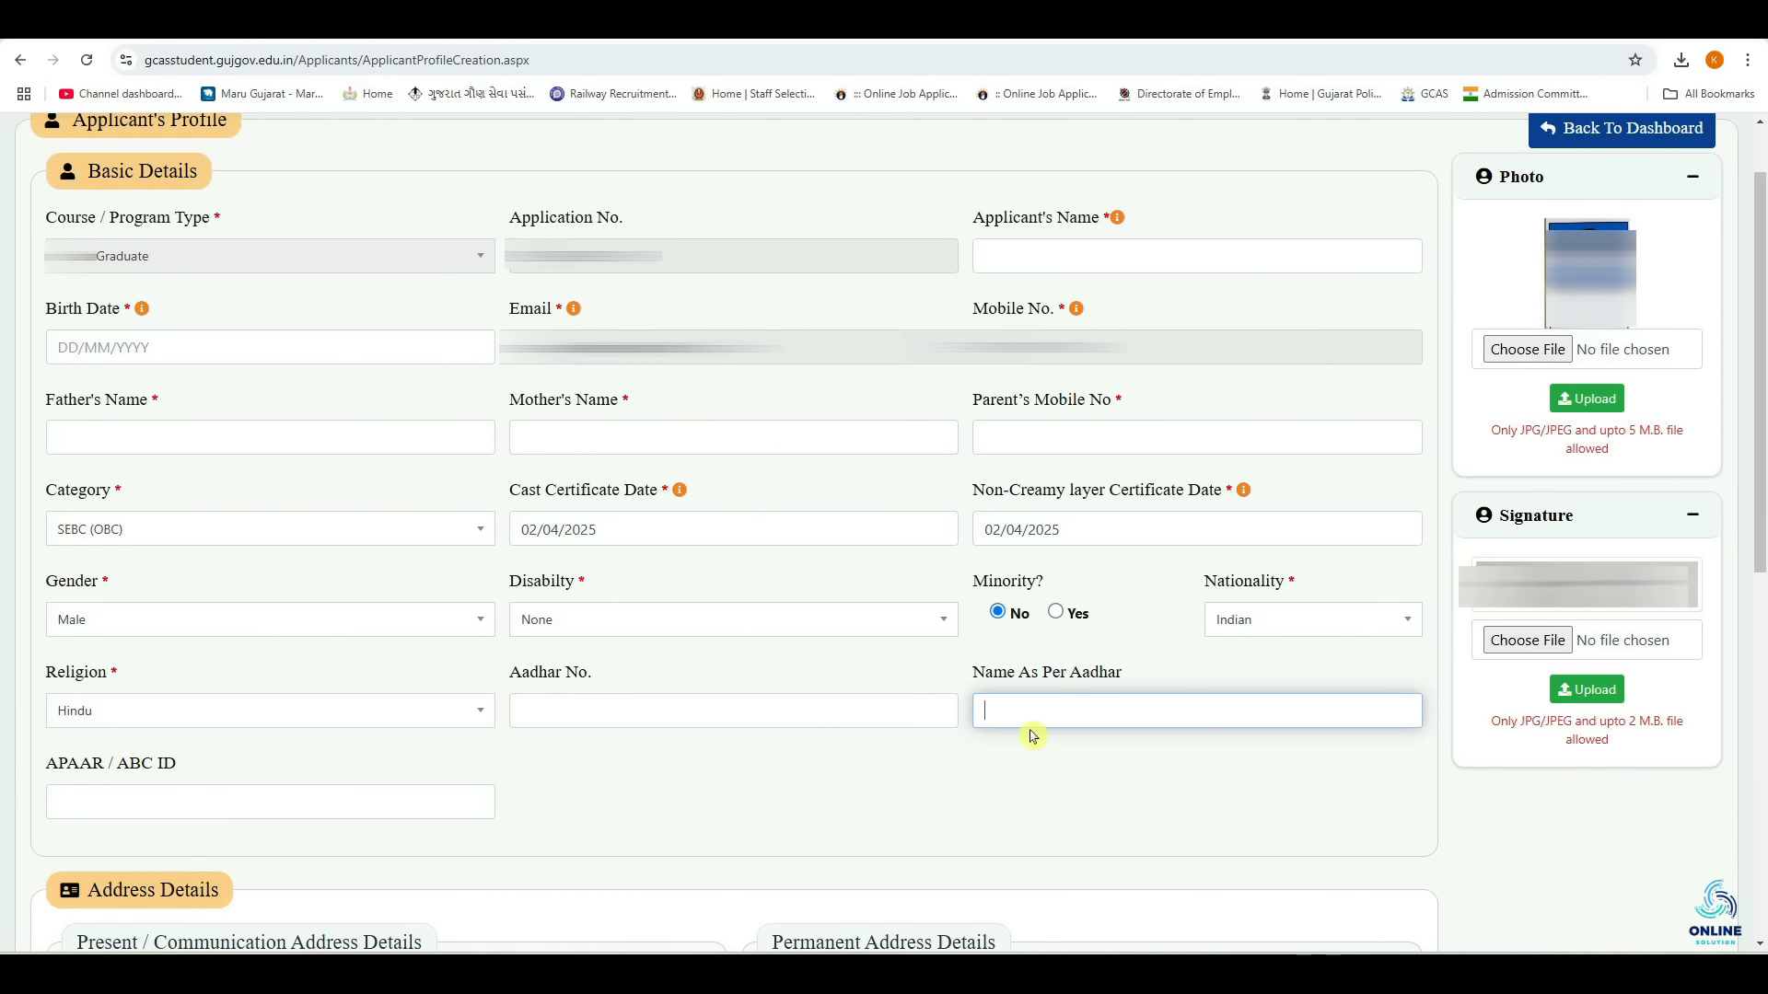
click(1242, 244)
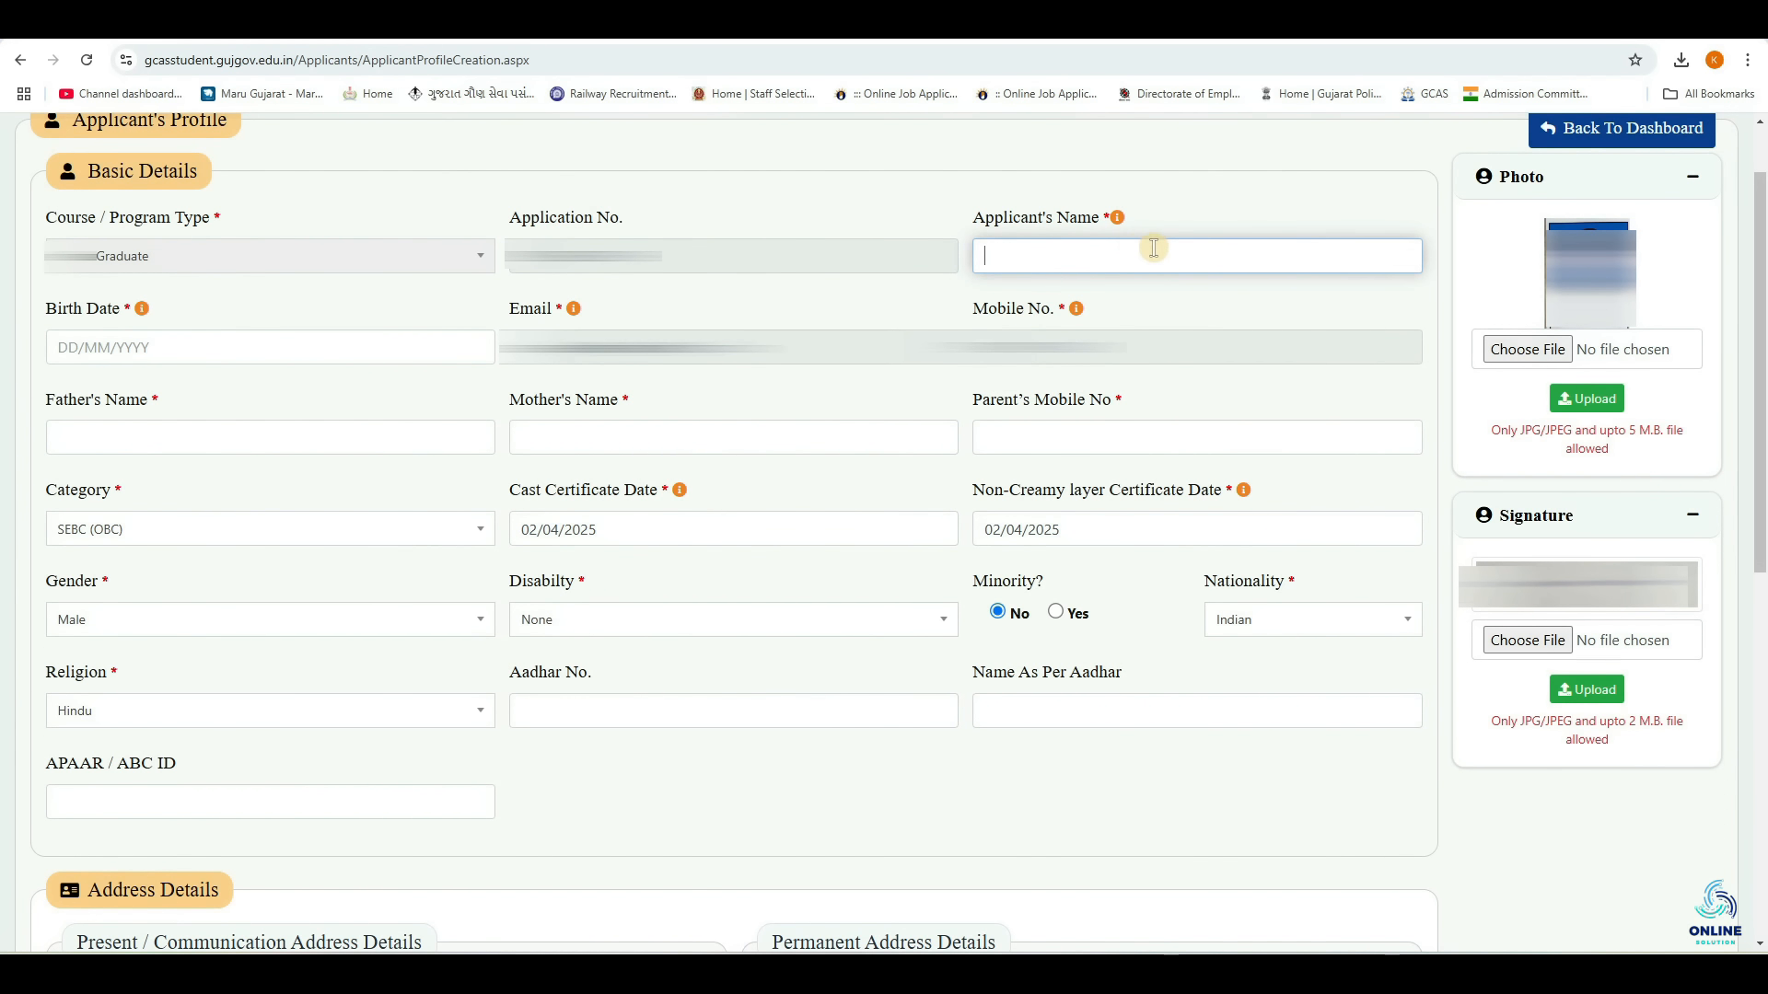
click(1144, 759)
click(112, 807)
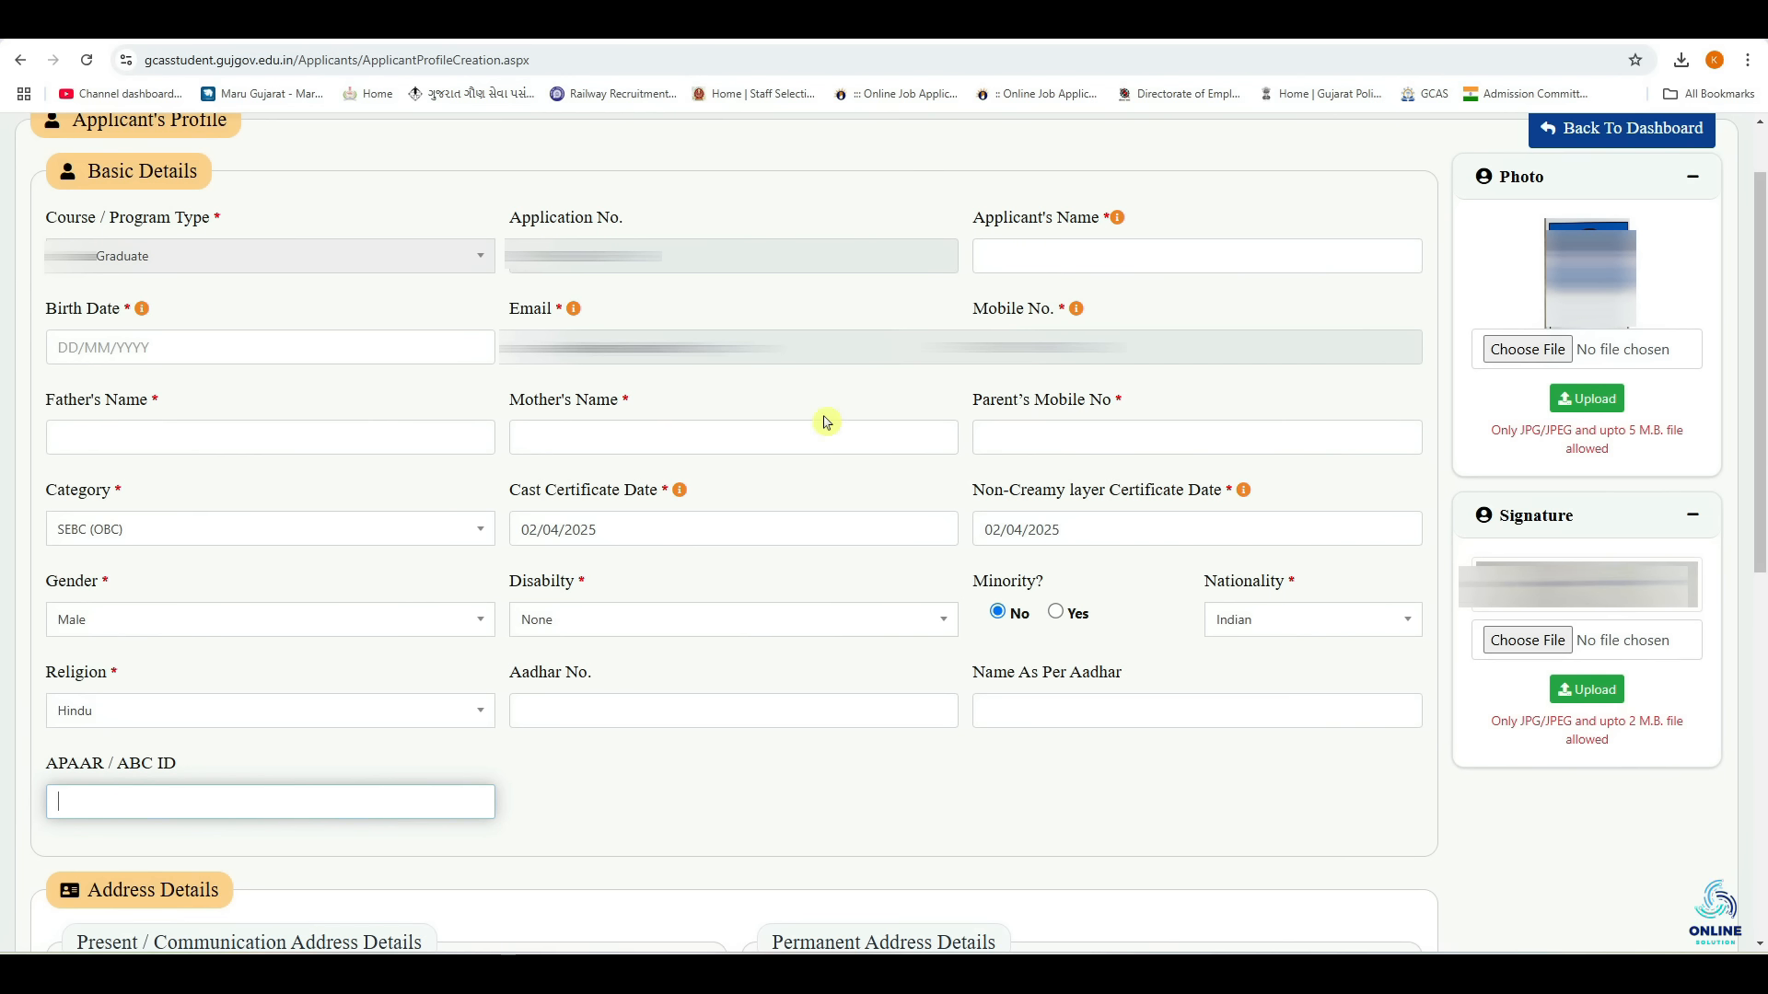
In the present address details, go to the address field and choose GUJARAT as the state and BHAVNAGAR as the district.
scroll(826, 422, down, 8)
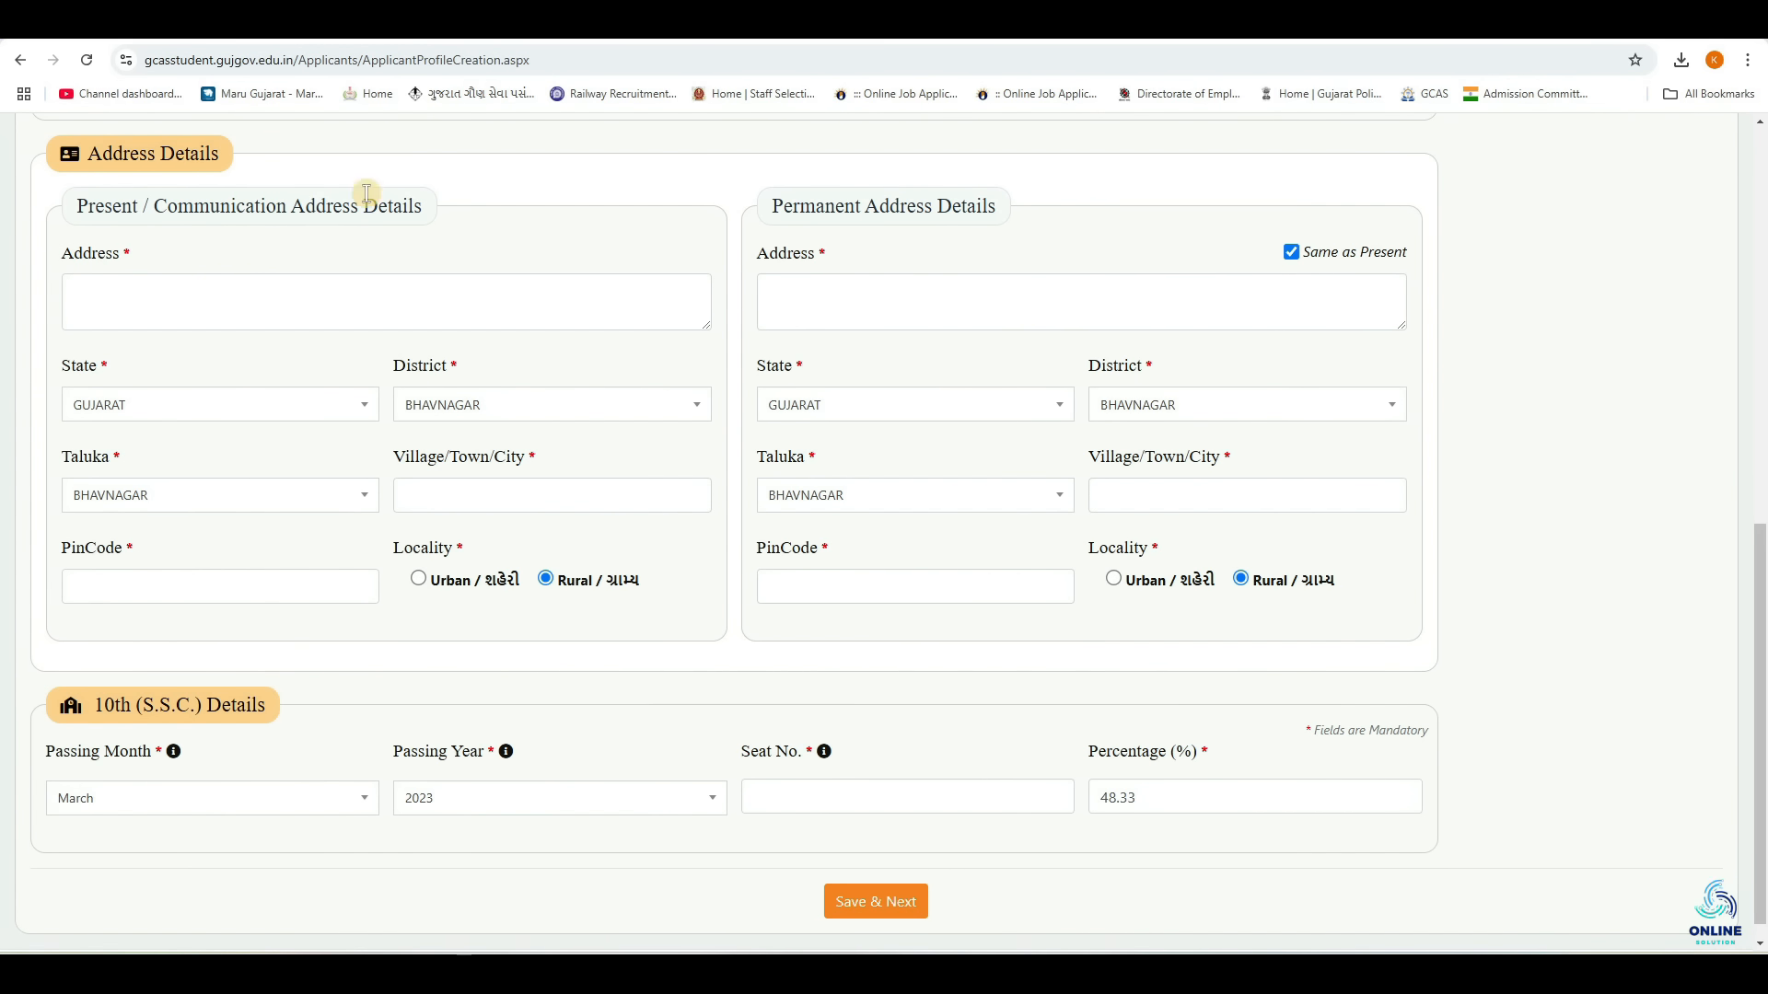
click(166, 288)
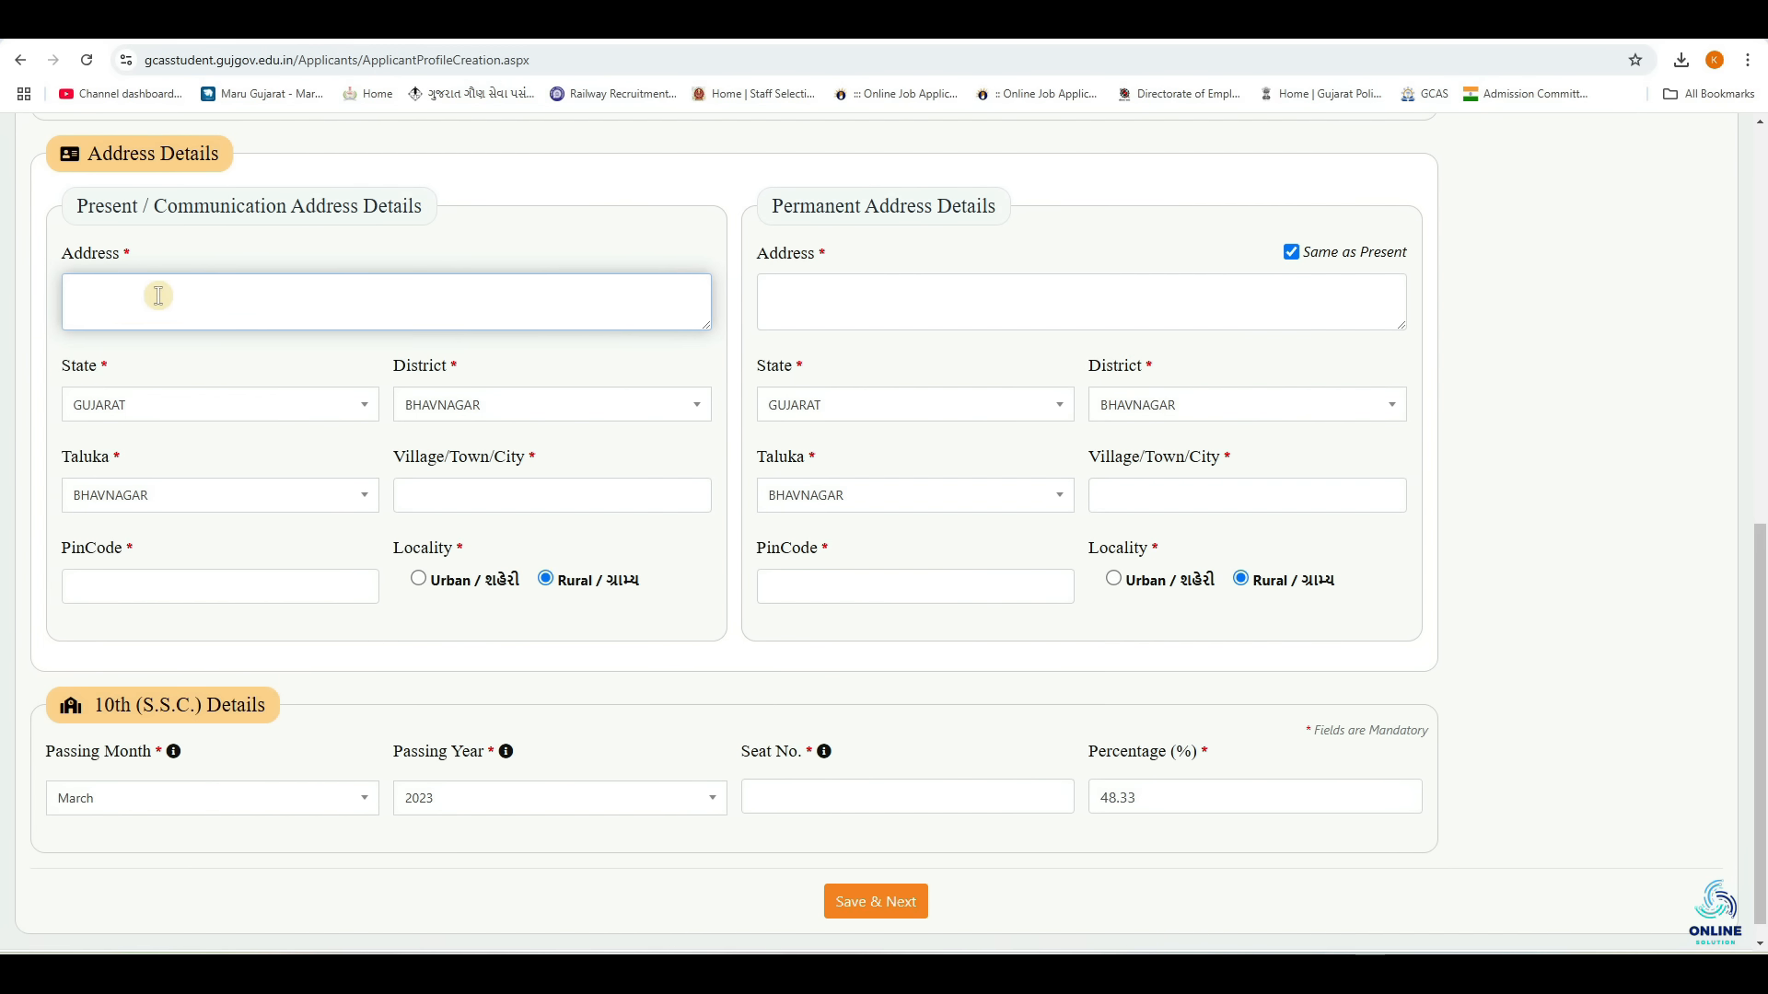
click(129, 407)
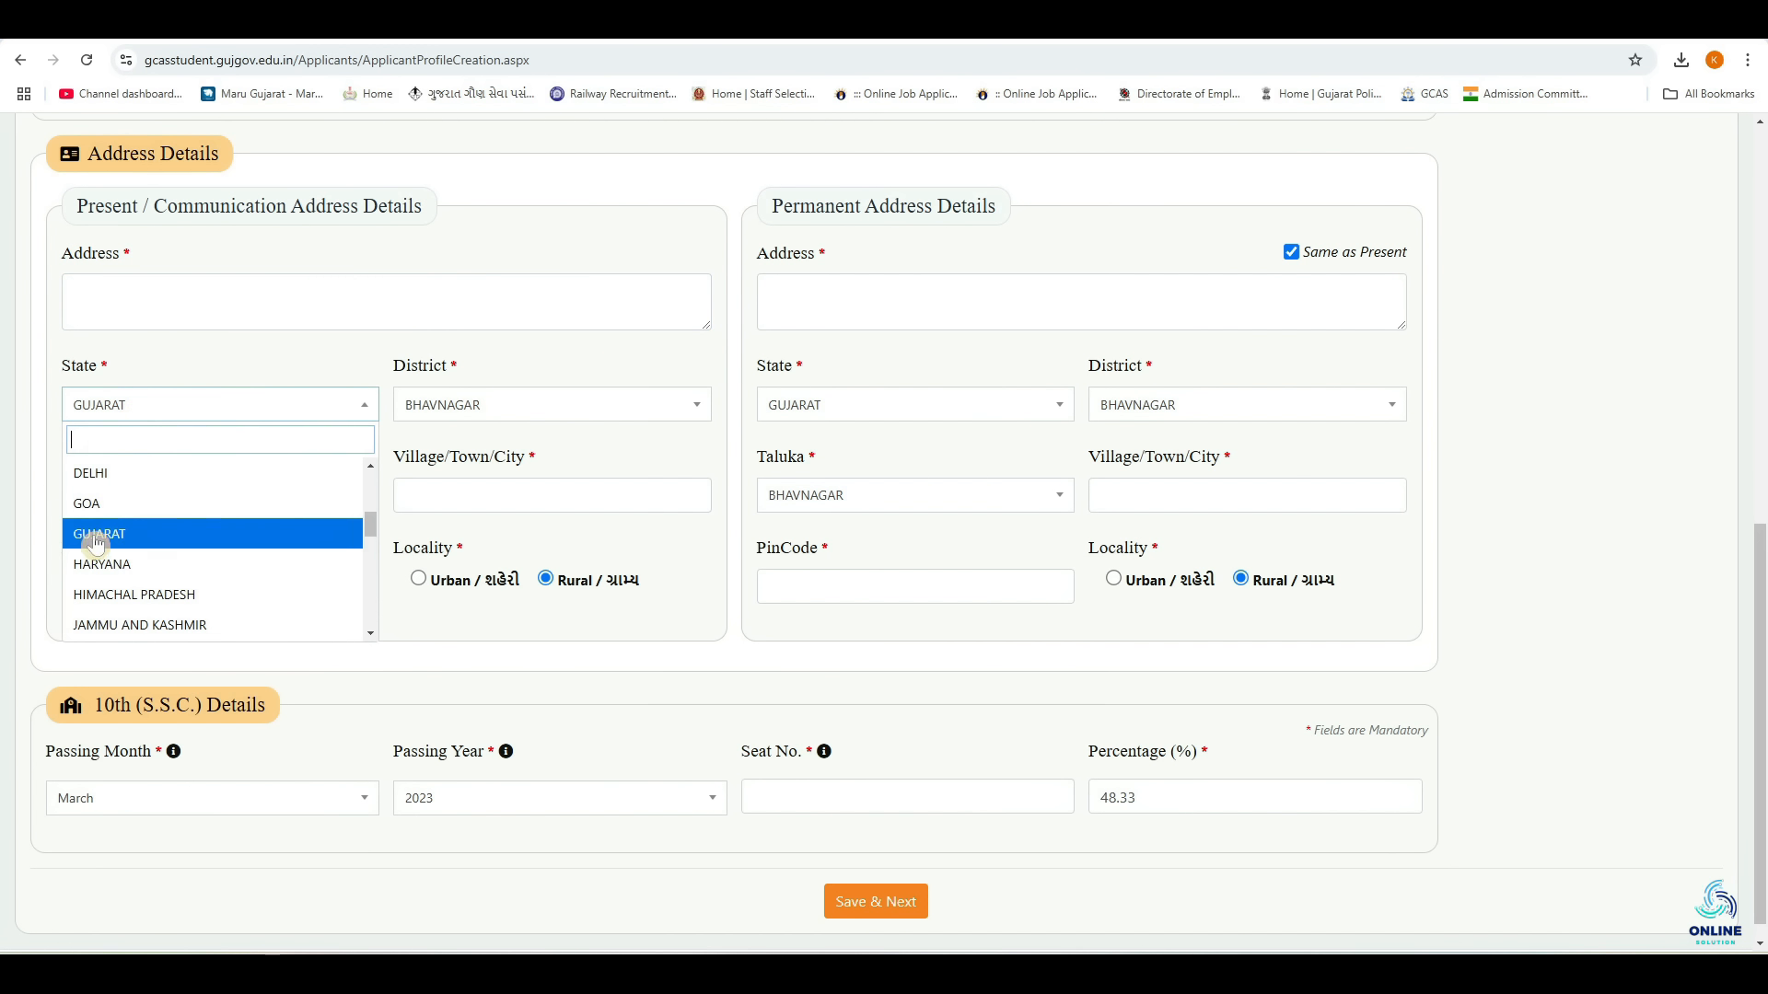
click(147, 537)
click(405, 407)
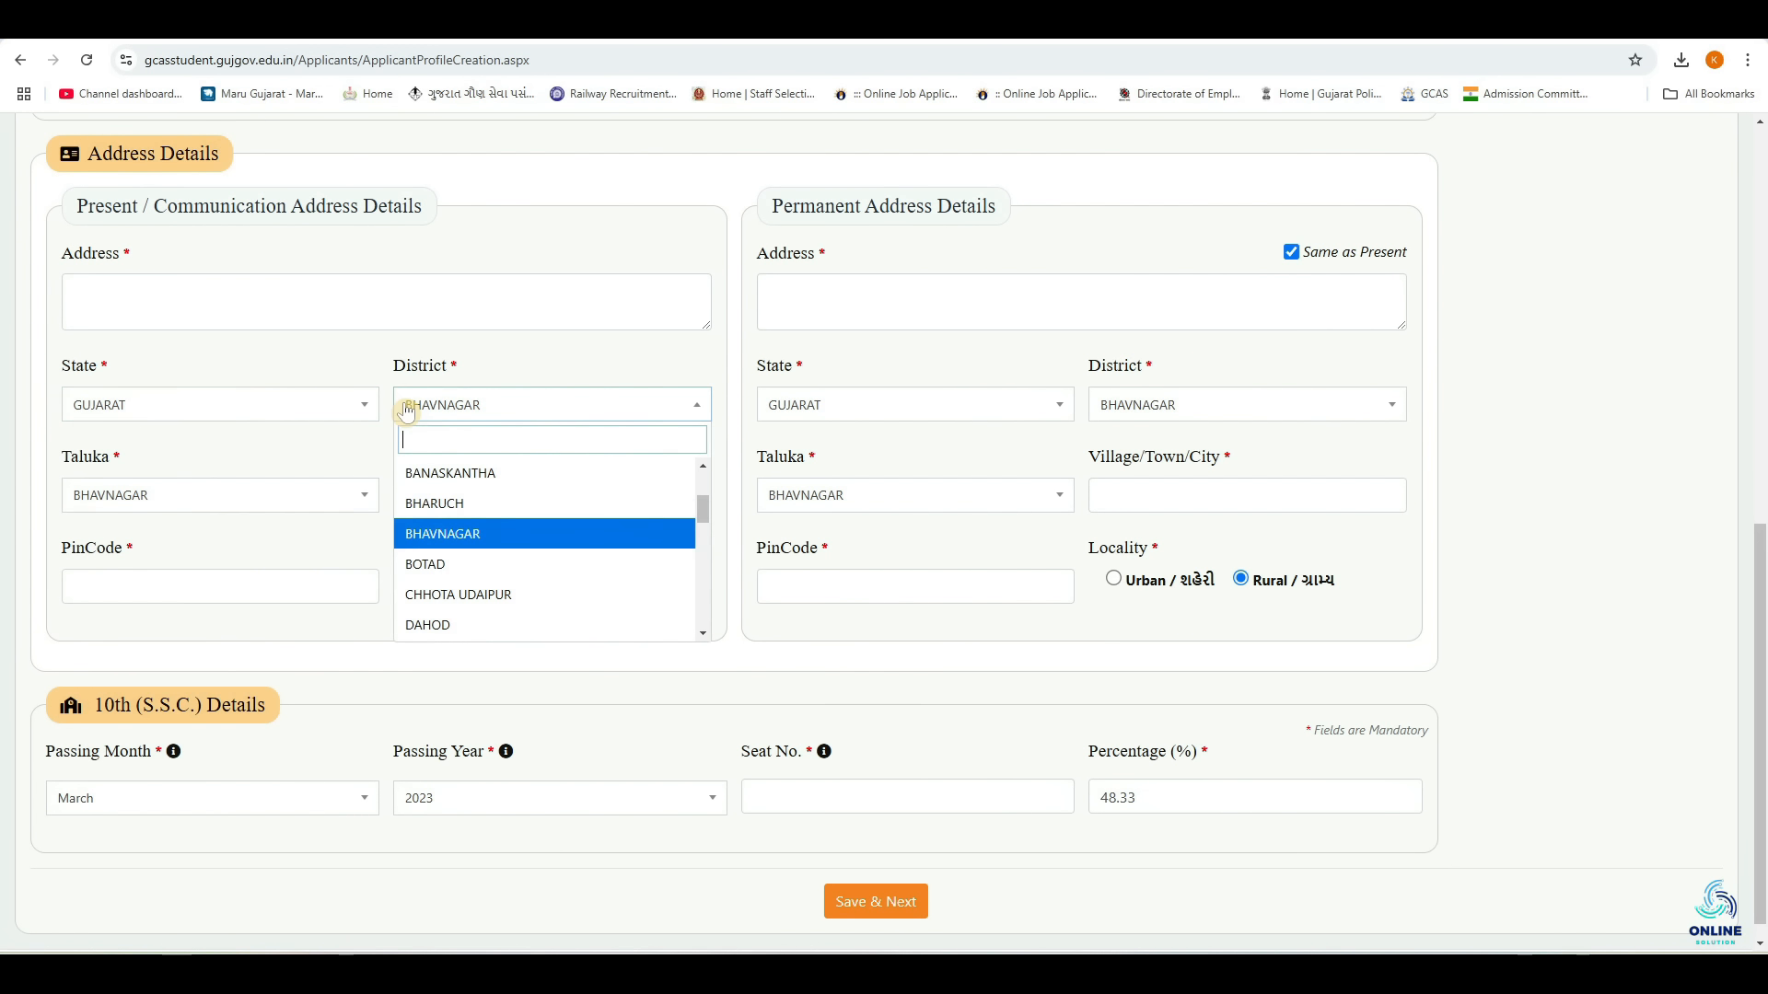
click(466, 543)
Choose BHAVNAGAR as the present address taluka and go through the Village/Town/City and PinCode fields.
click(182, 497)
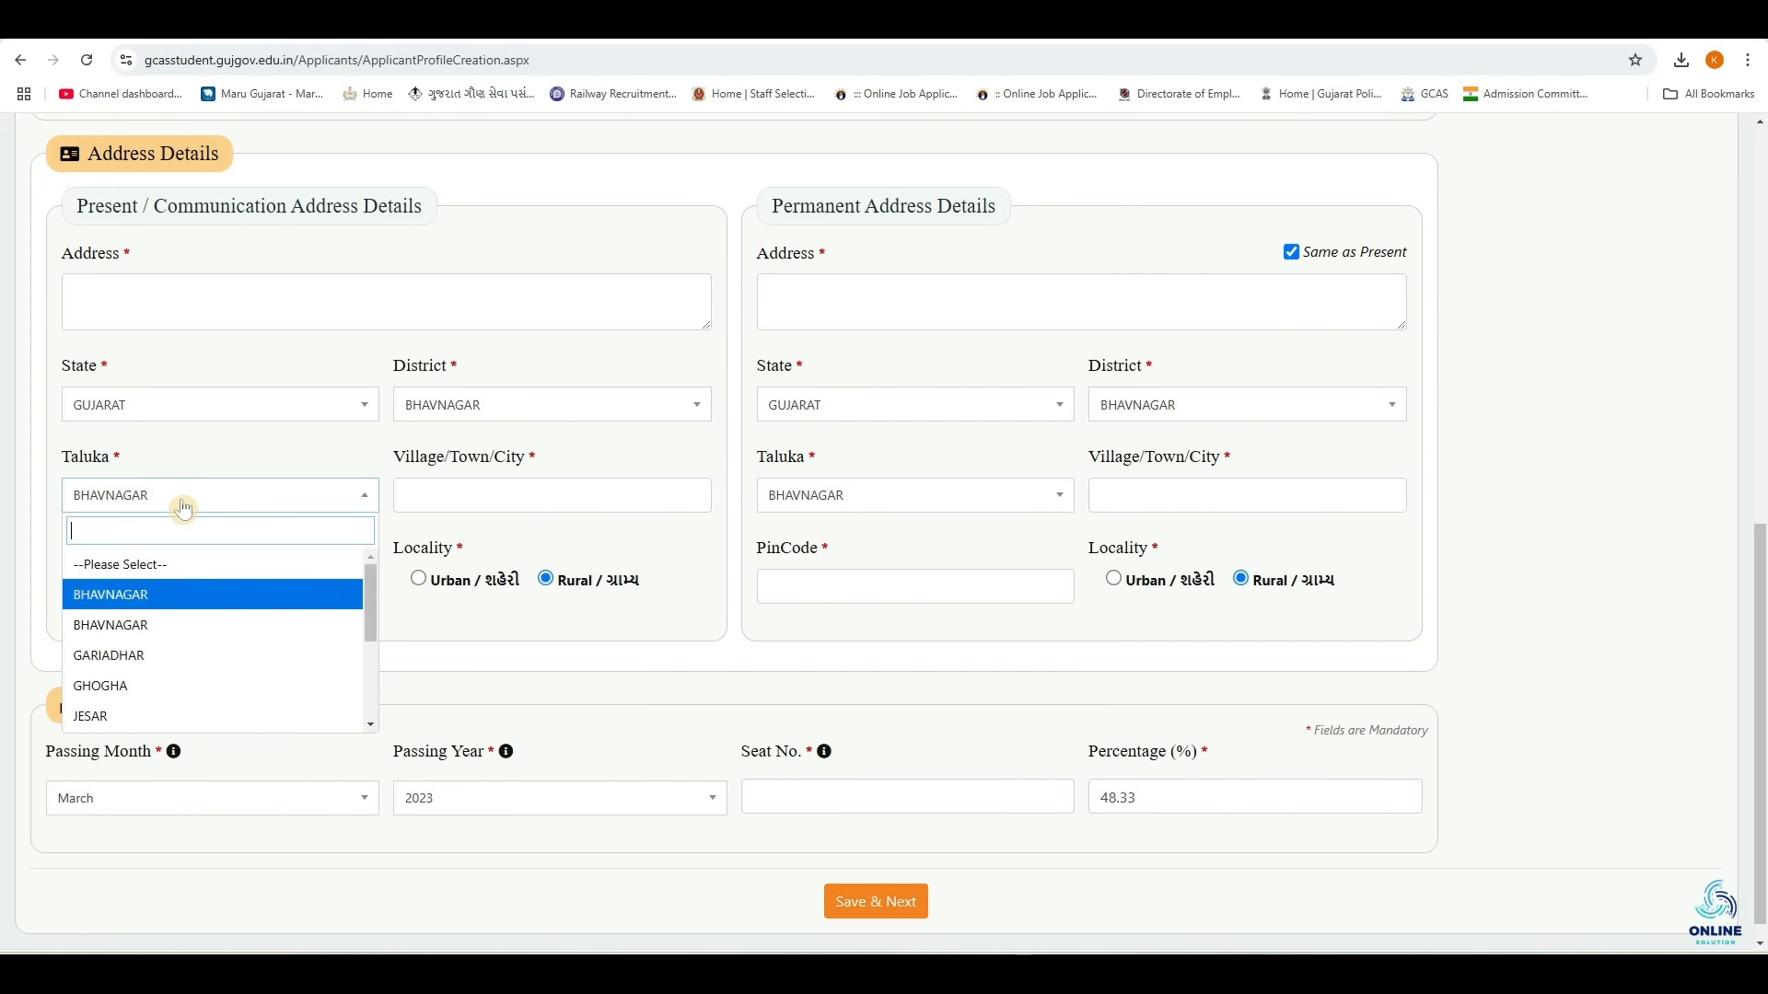
click(129, 602)
click(432, 490)
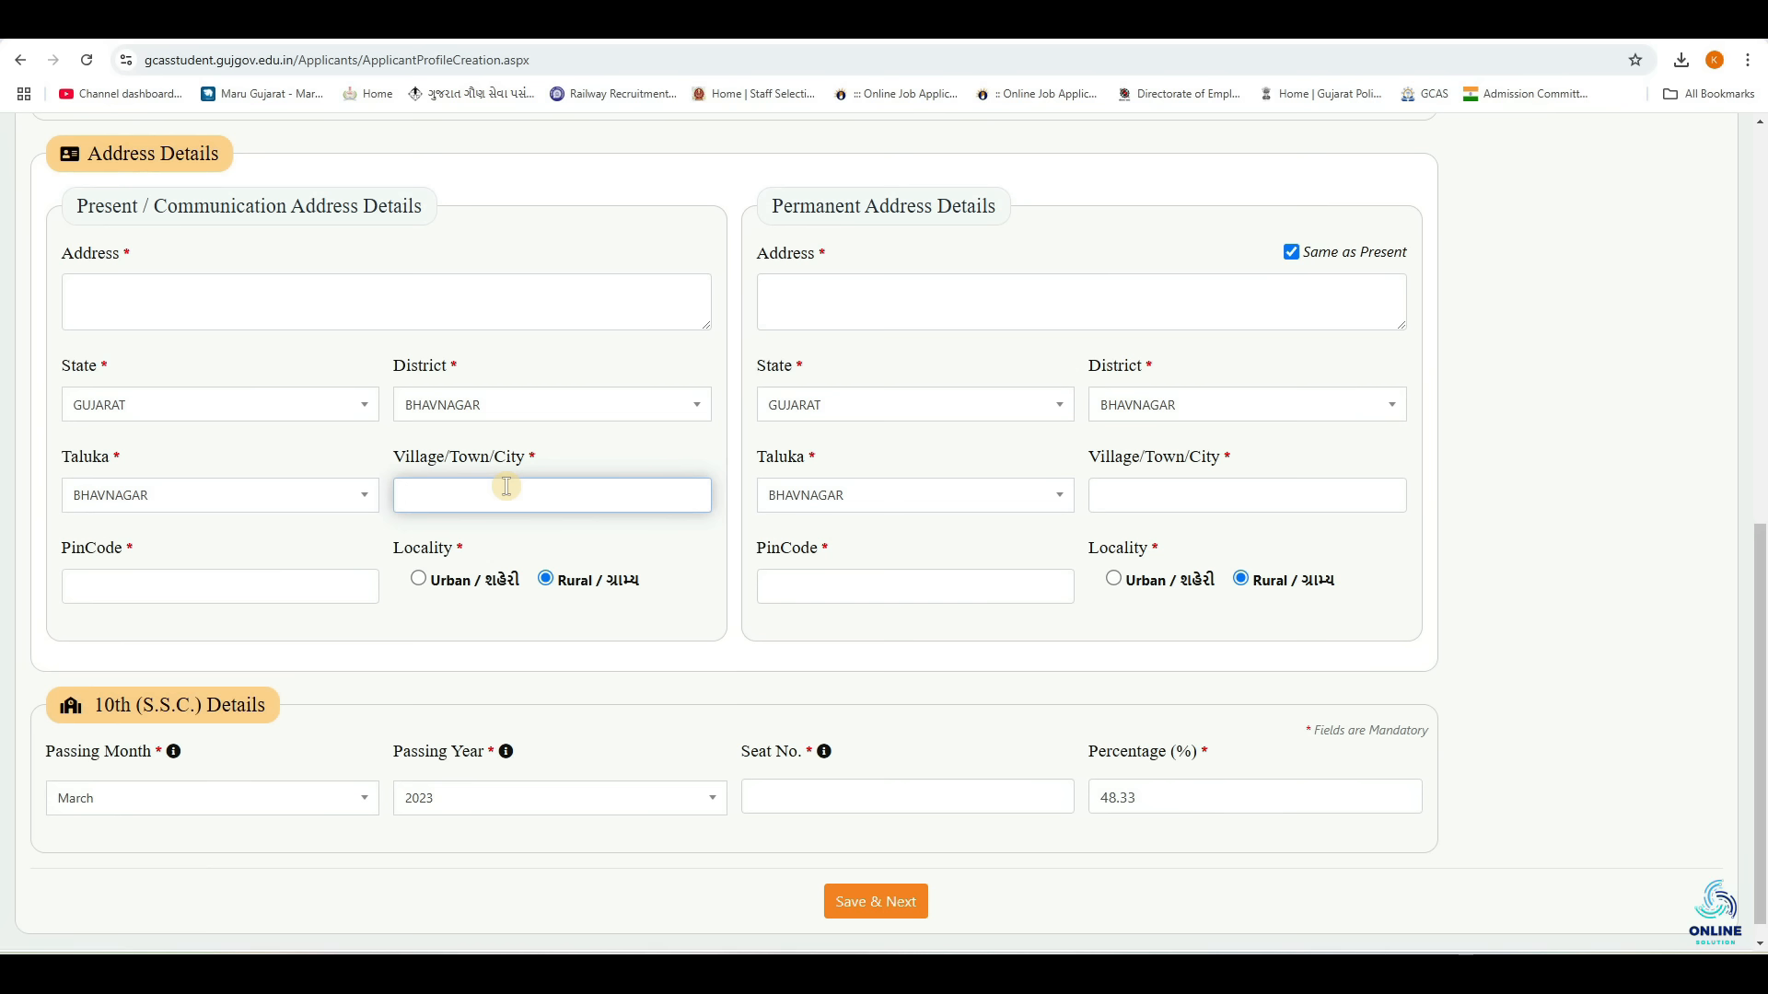
click(175, 588)
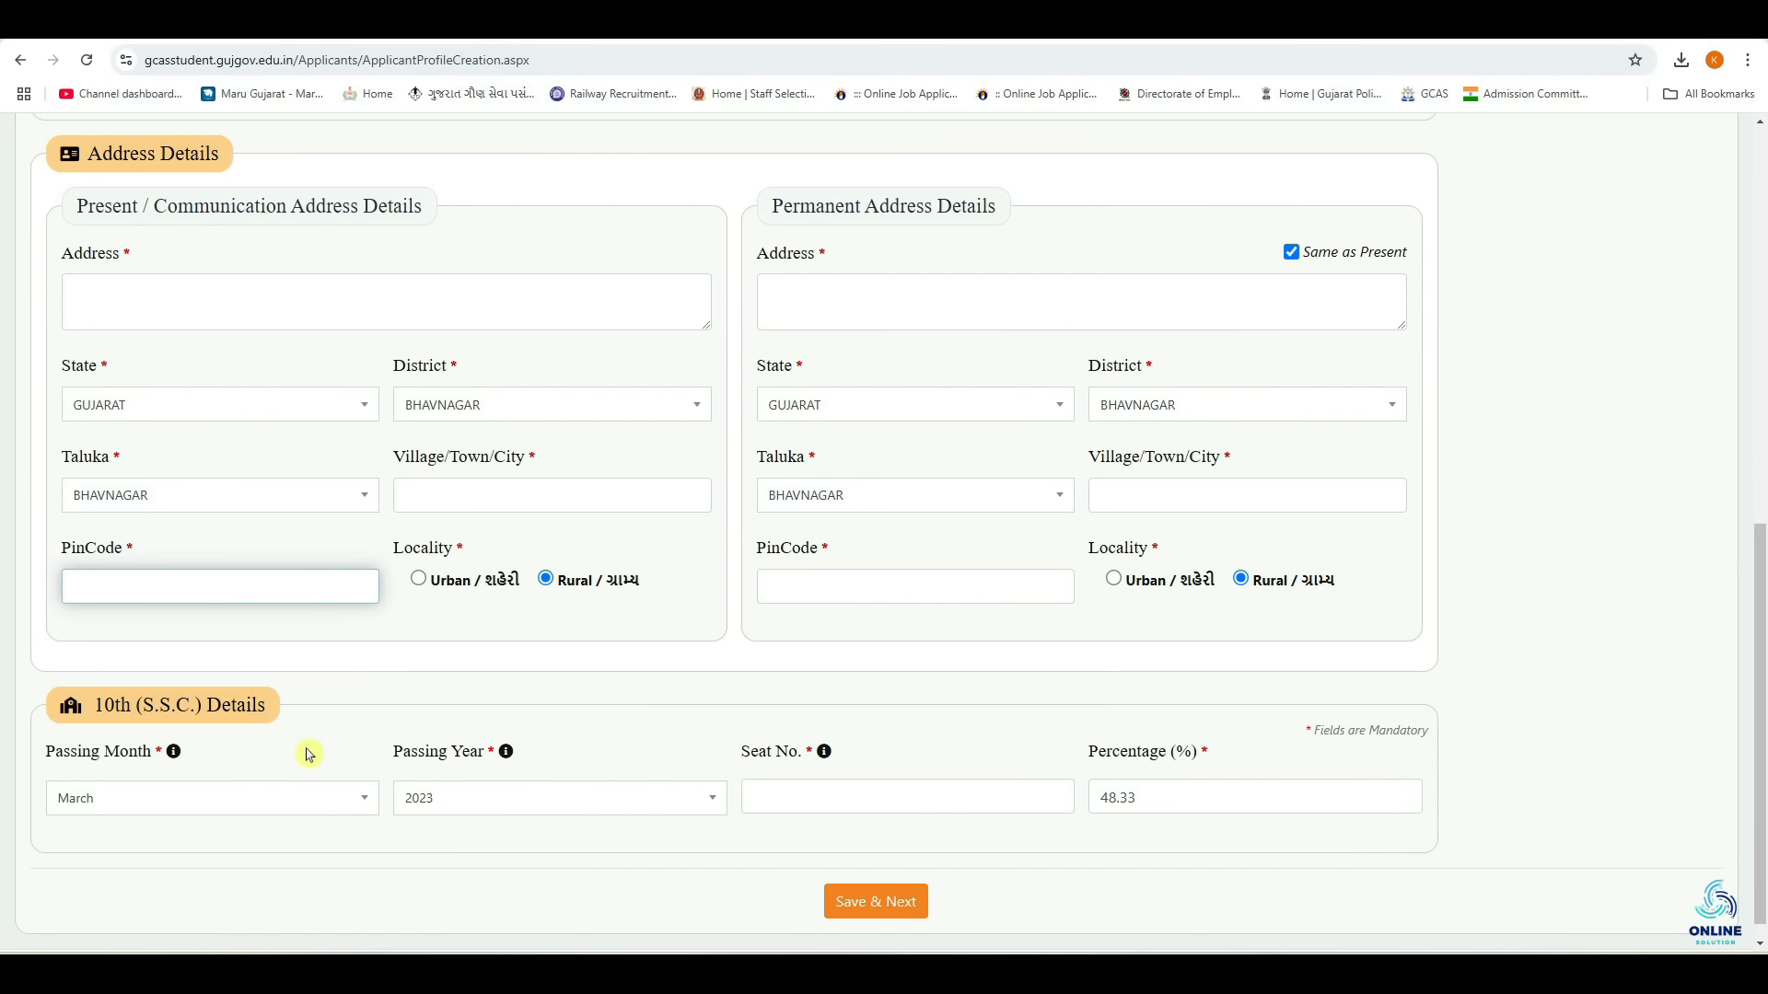
Go through the passing month, passing year, seat number and percentage in the 10th (S.S.C.) Details and save the profile.
click(284, 806)
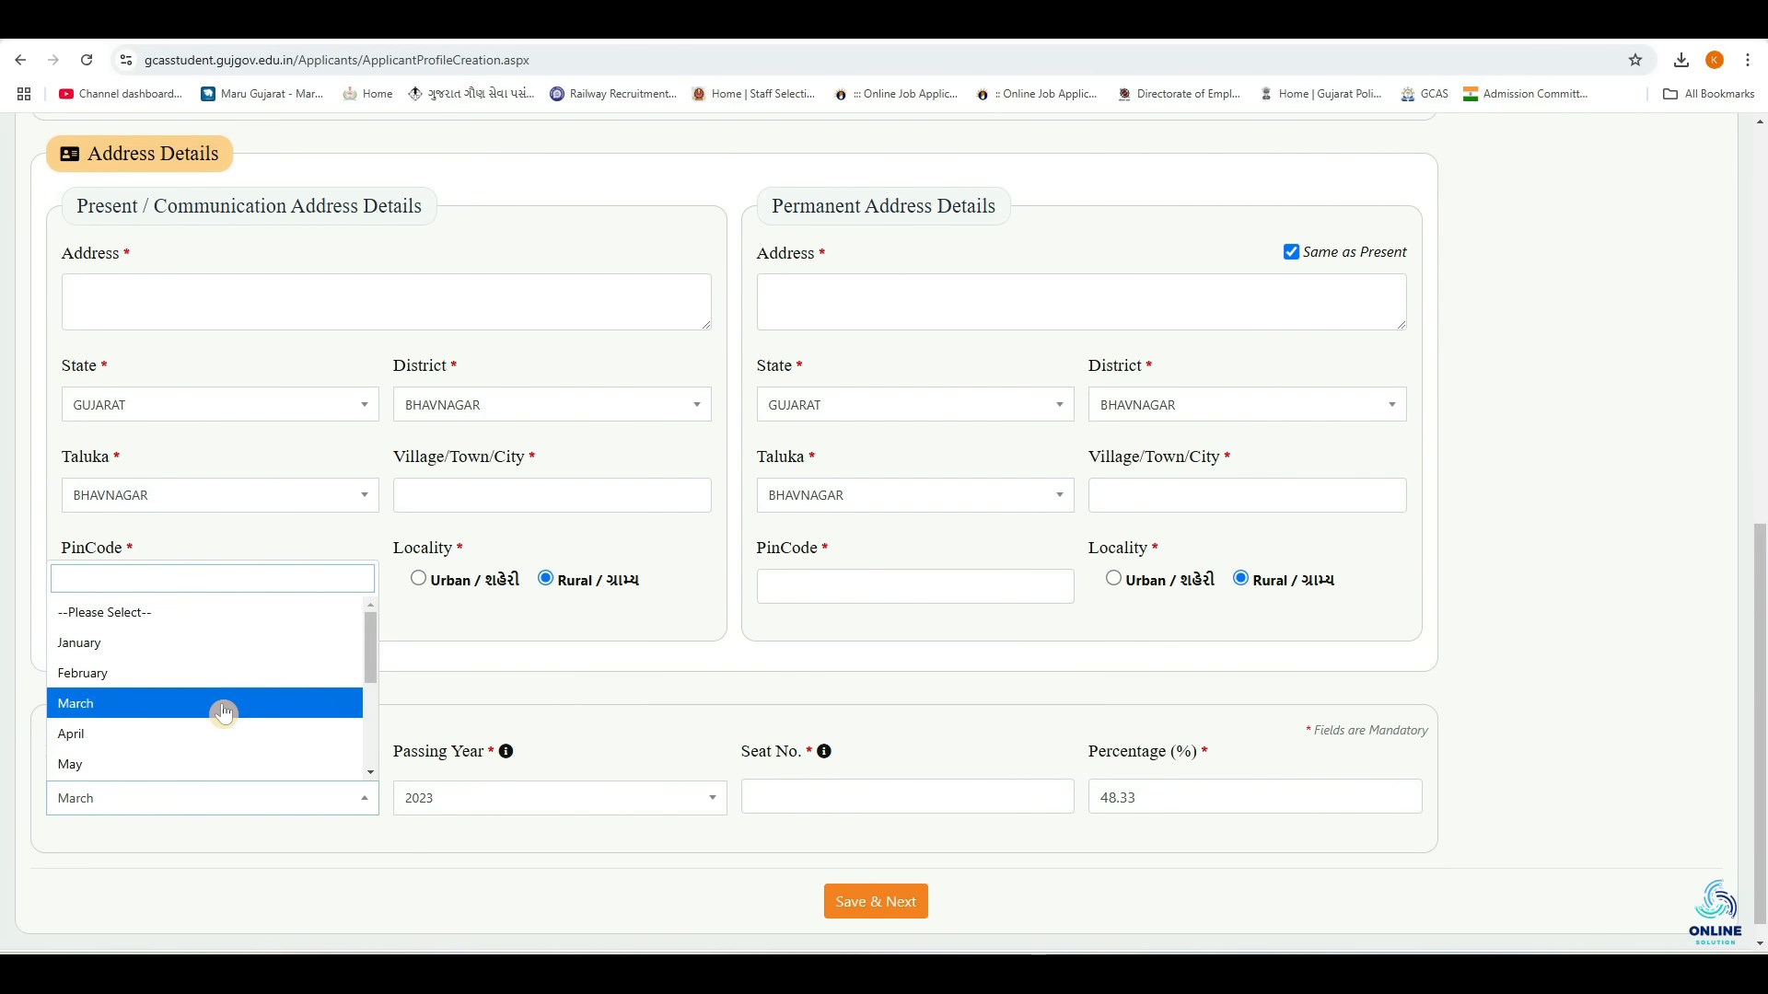
click(632, 877)
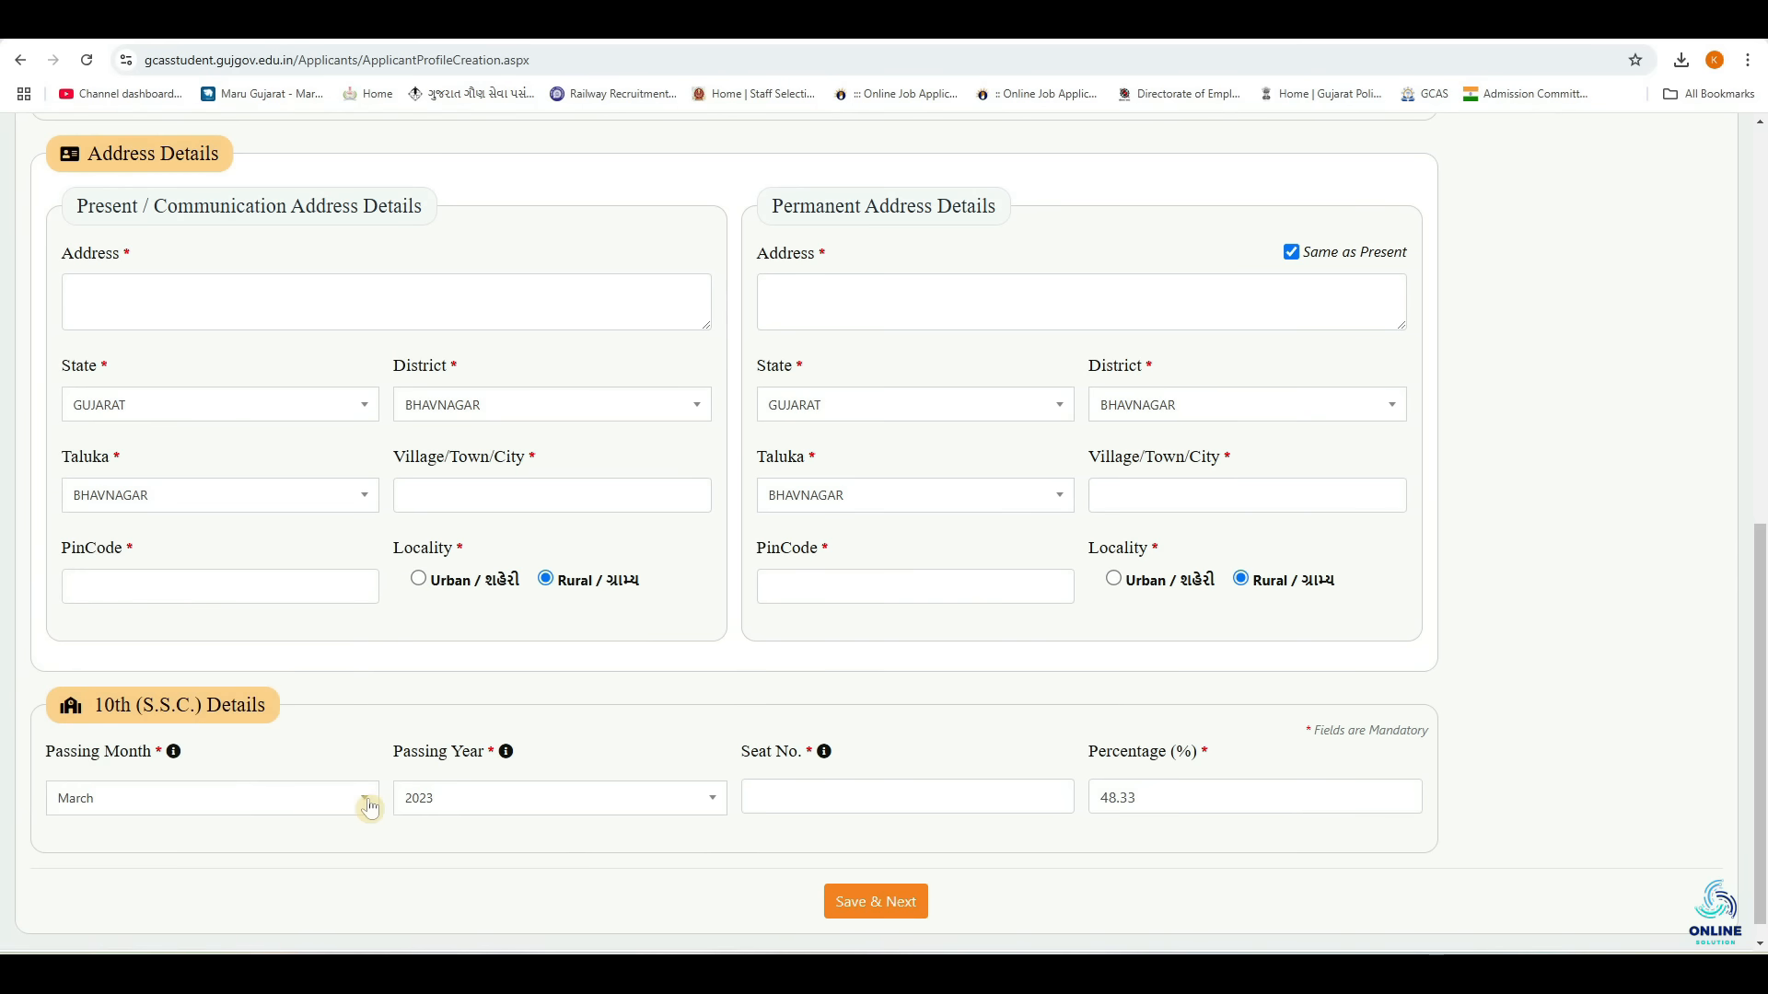
click(539, 808)
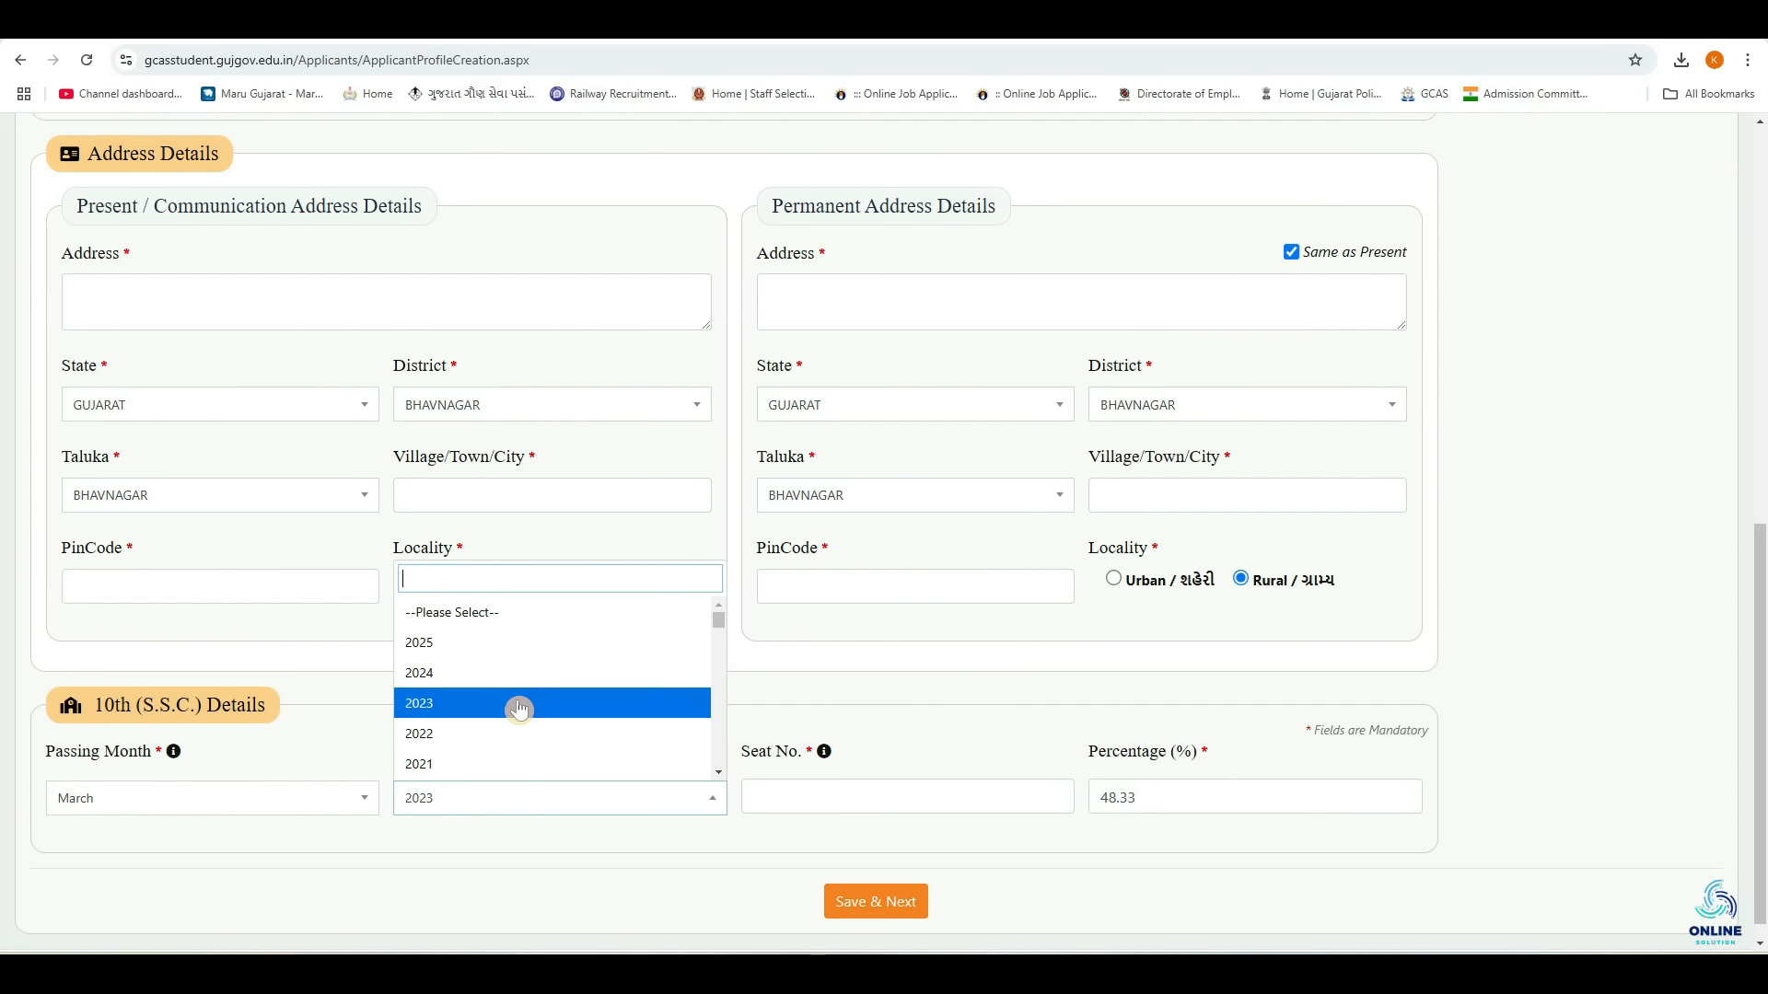
click(585, 840)
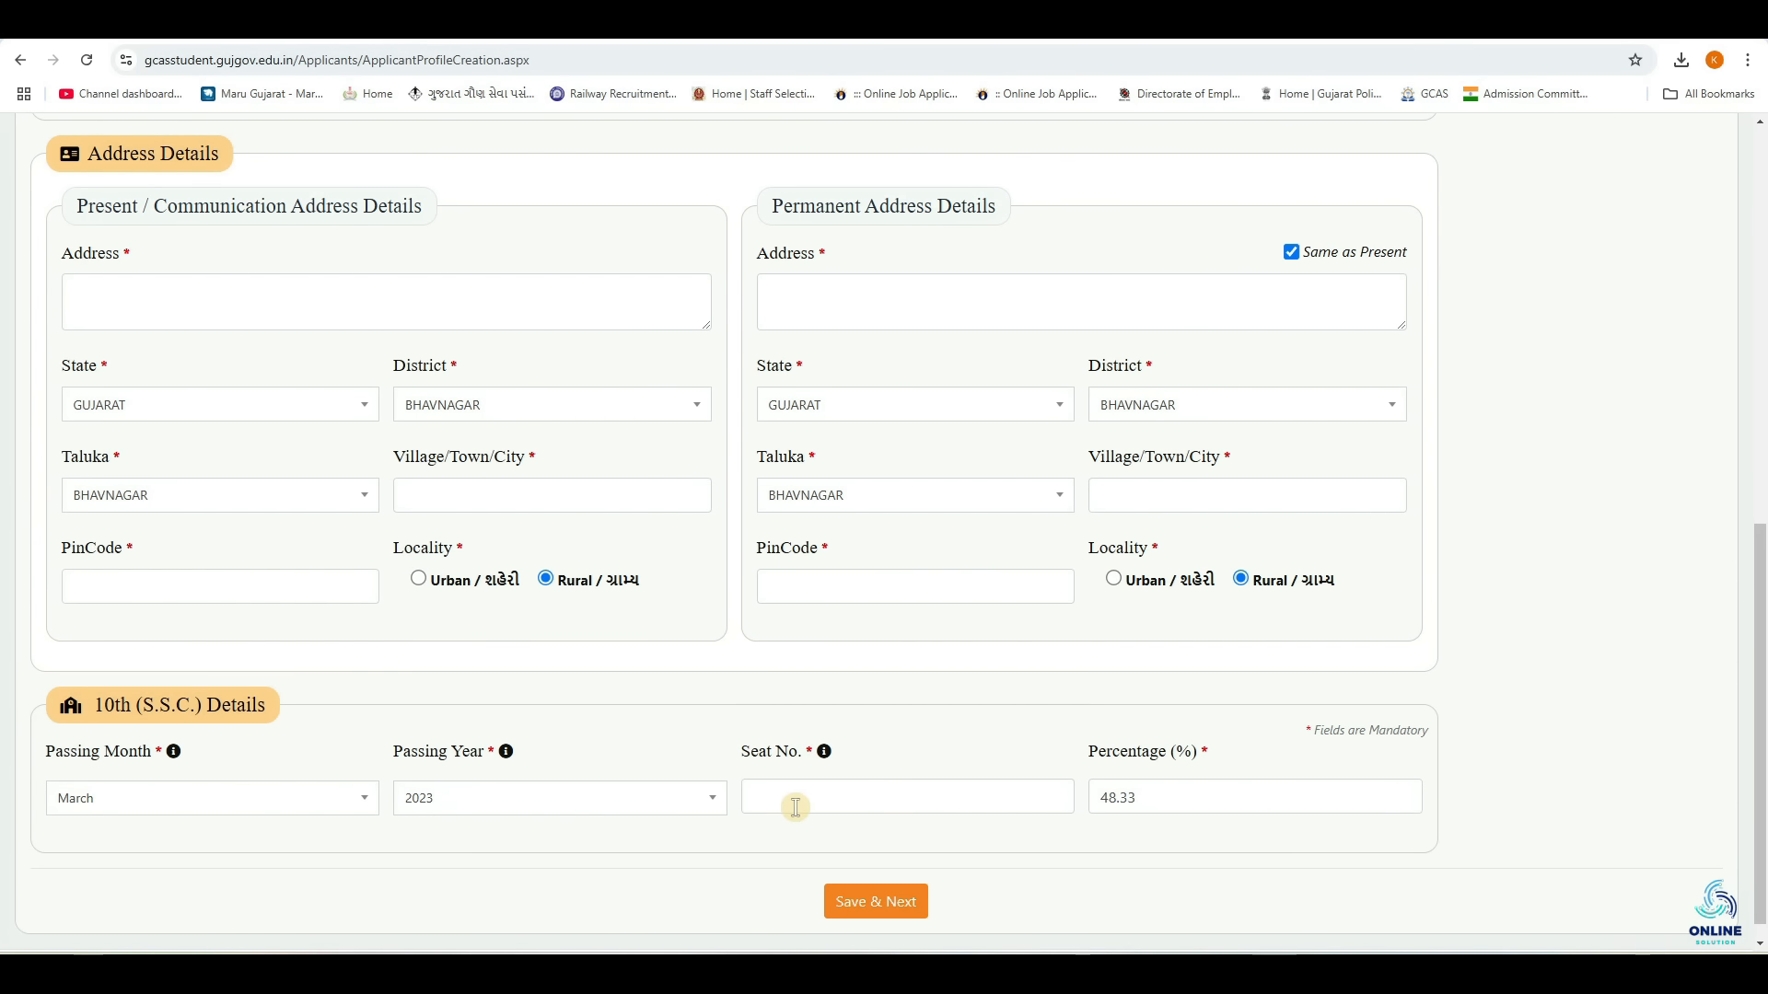
click(795, 807)
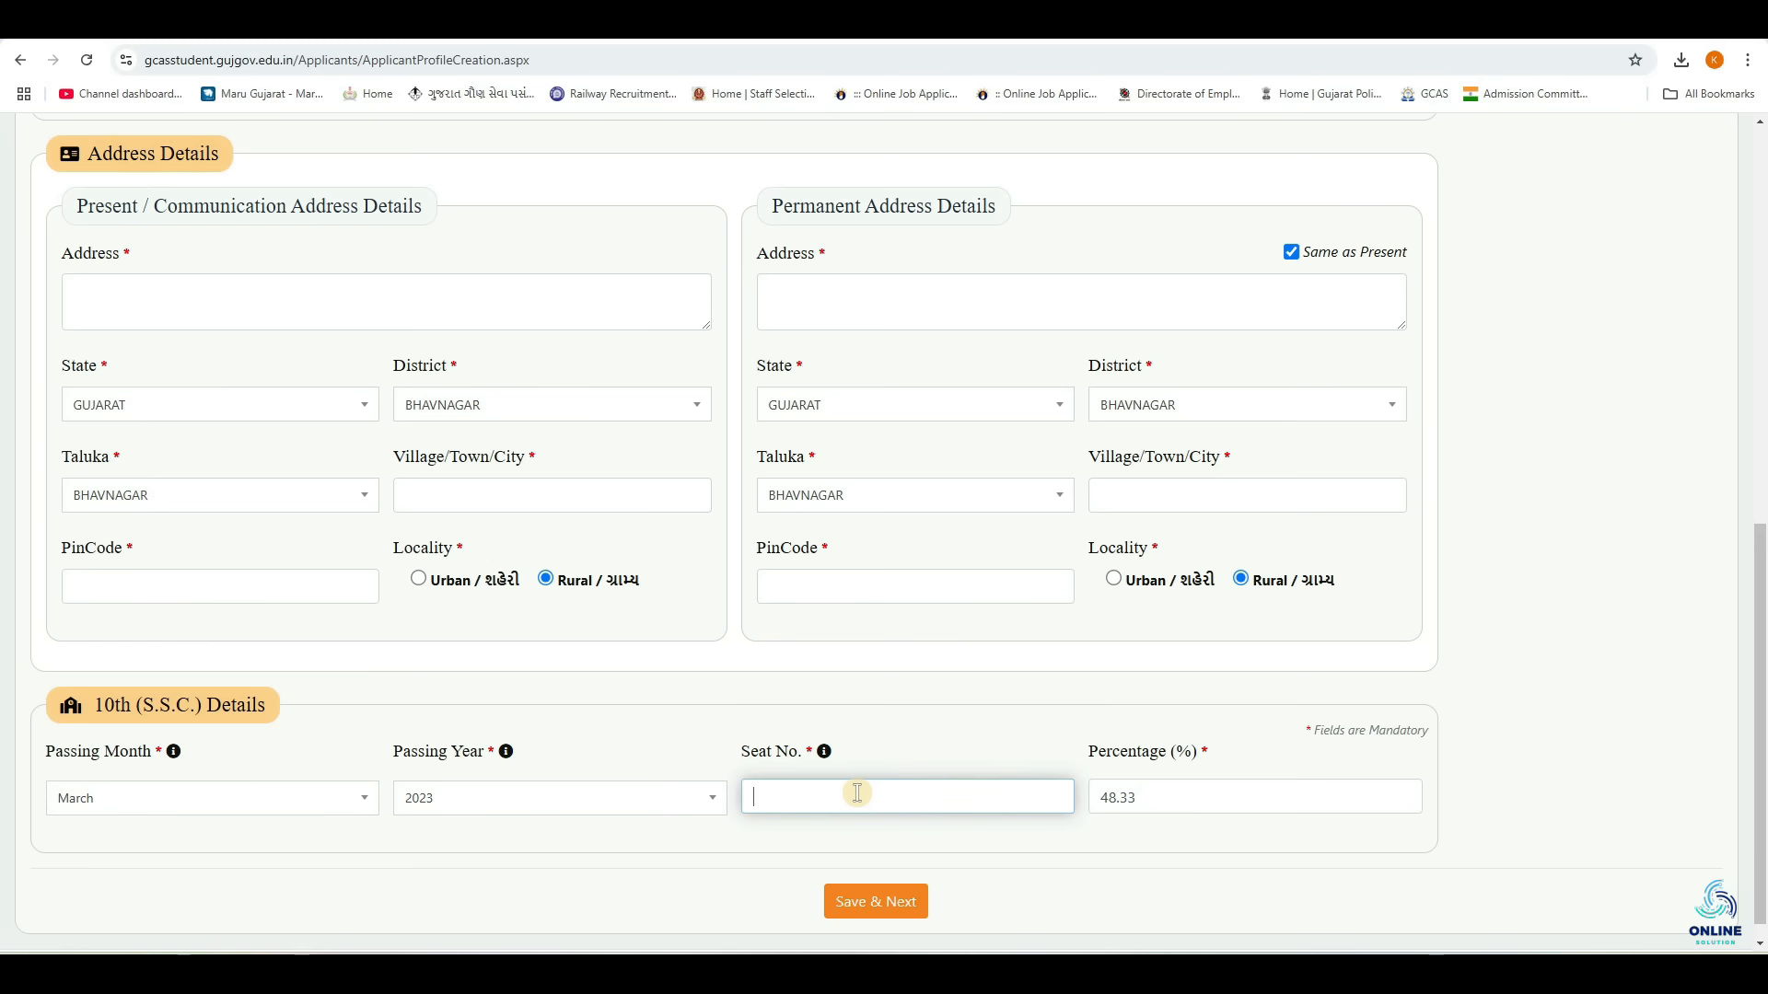
click(1224, 791)
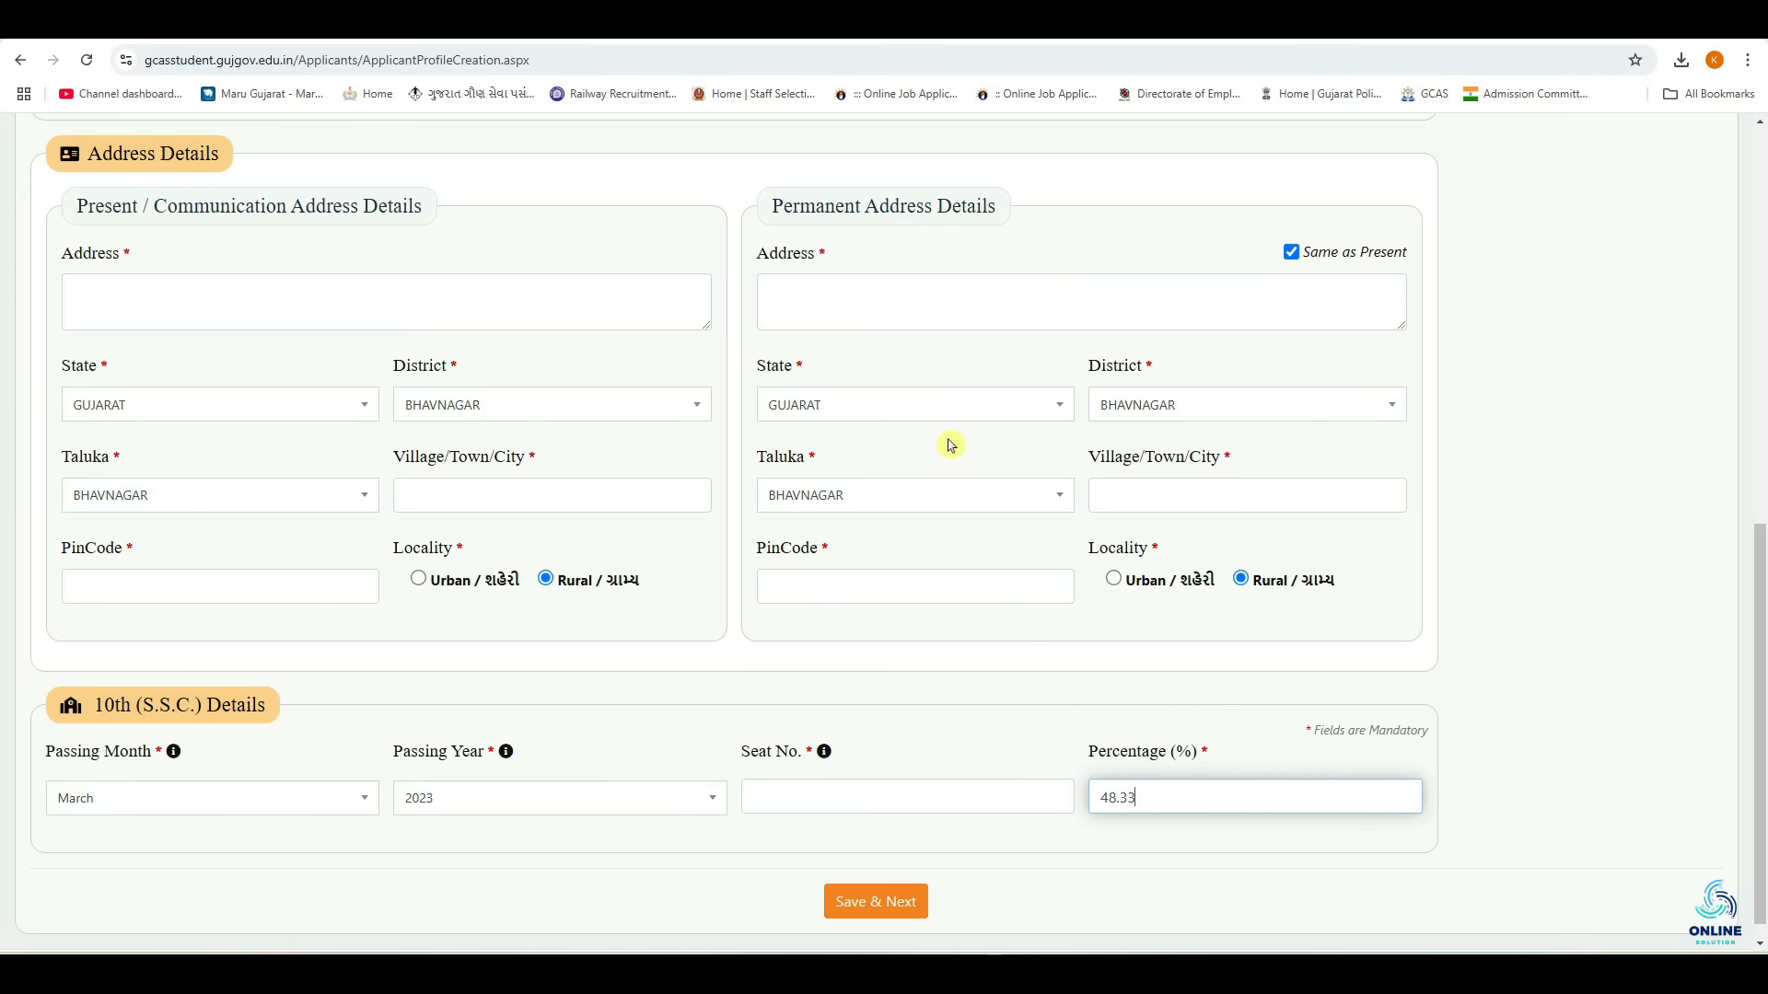
click(883, 907)
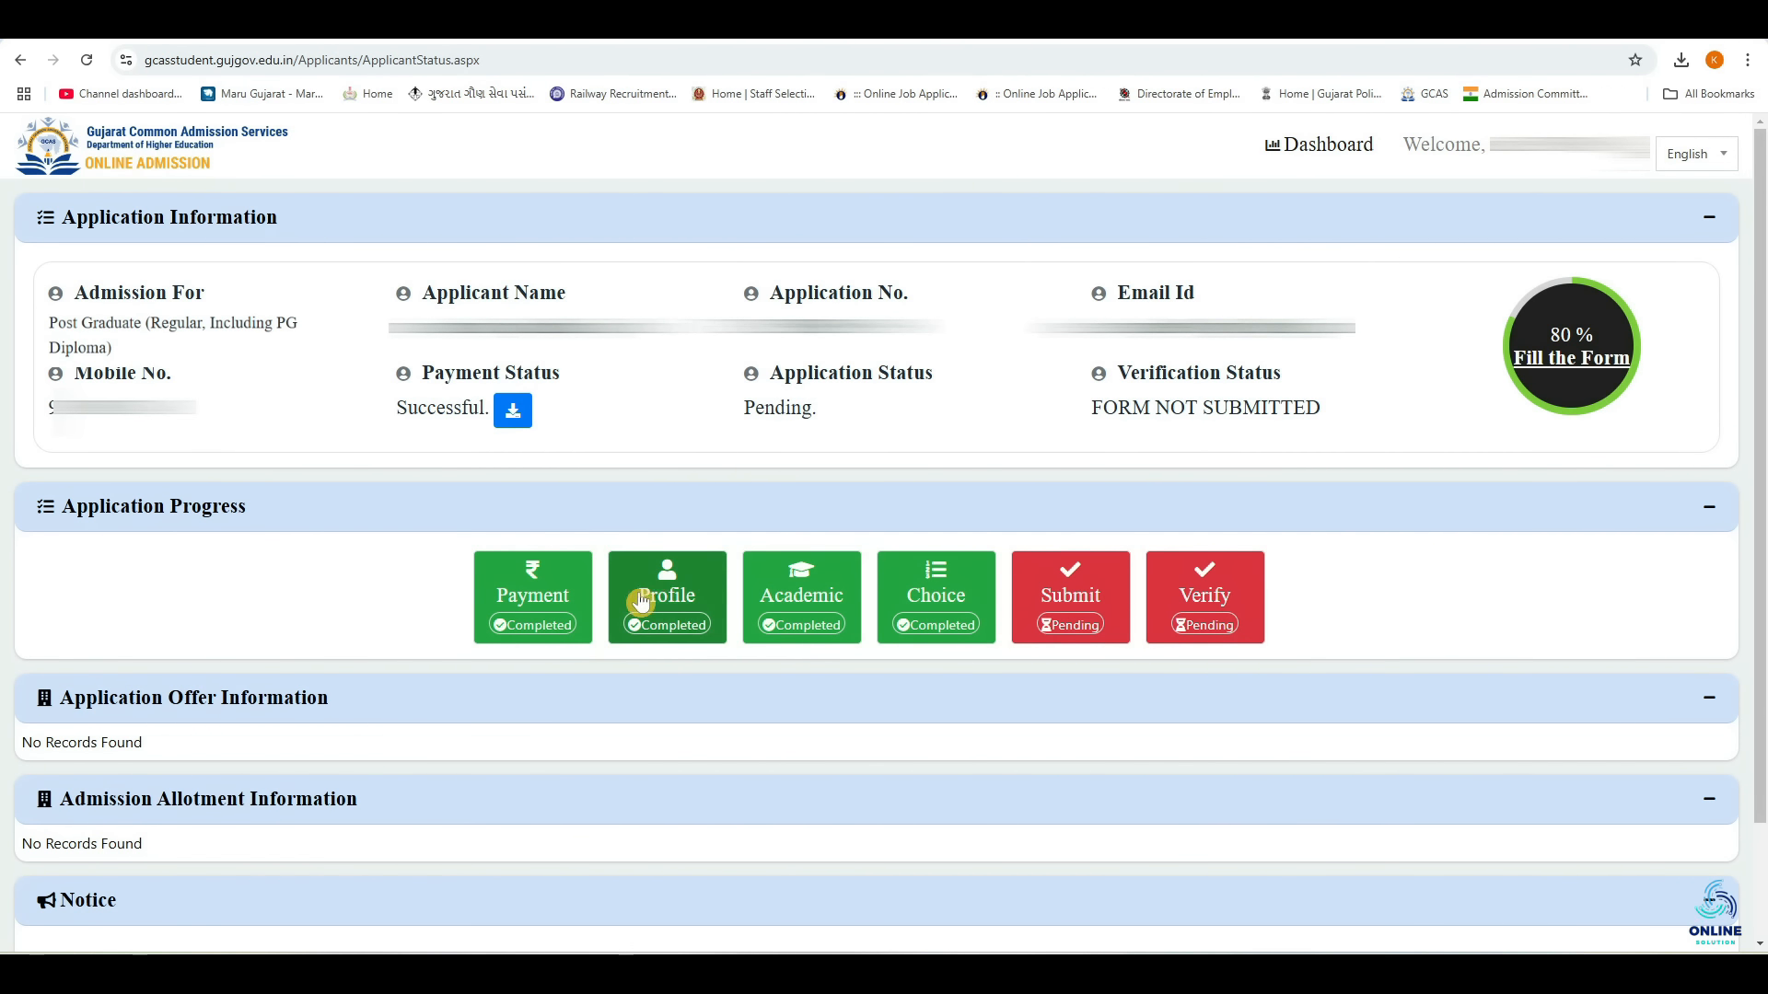
Open the Academic stage and set the exam board to Gujarat Secondary and Higher Secondary Education Board (GSEB).
click(767, 604)
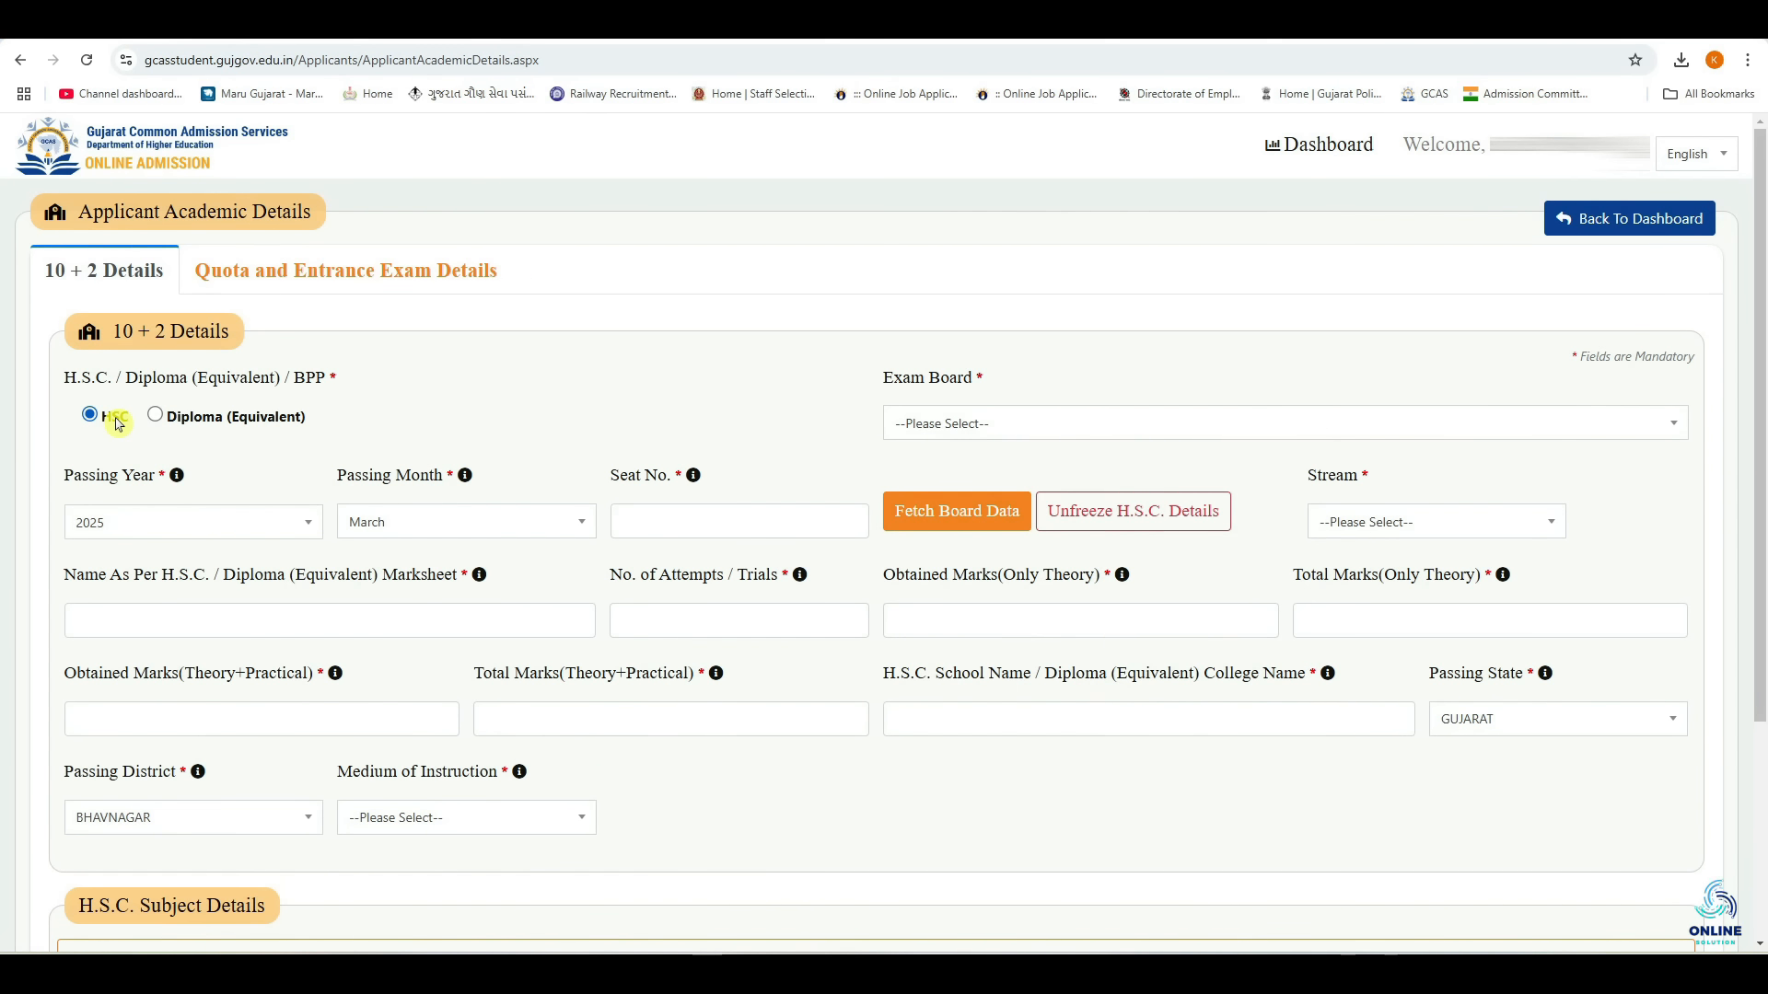
click(991, 426)
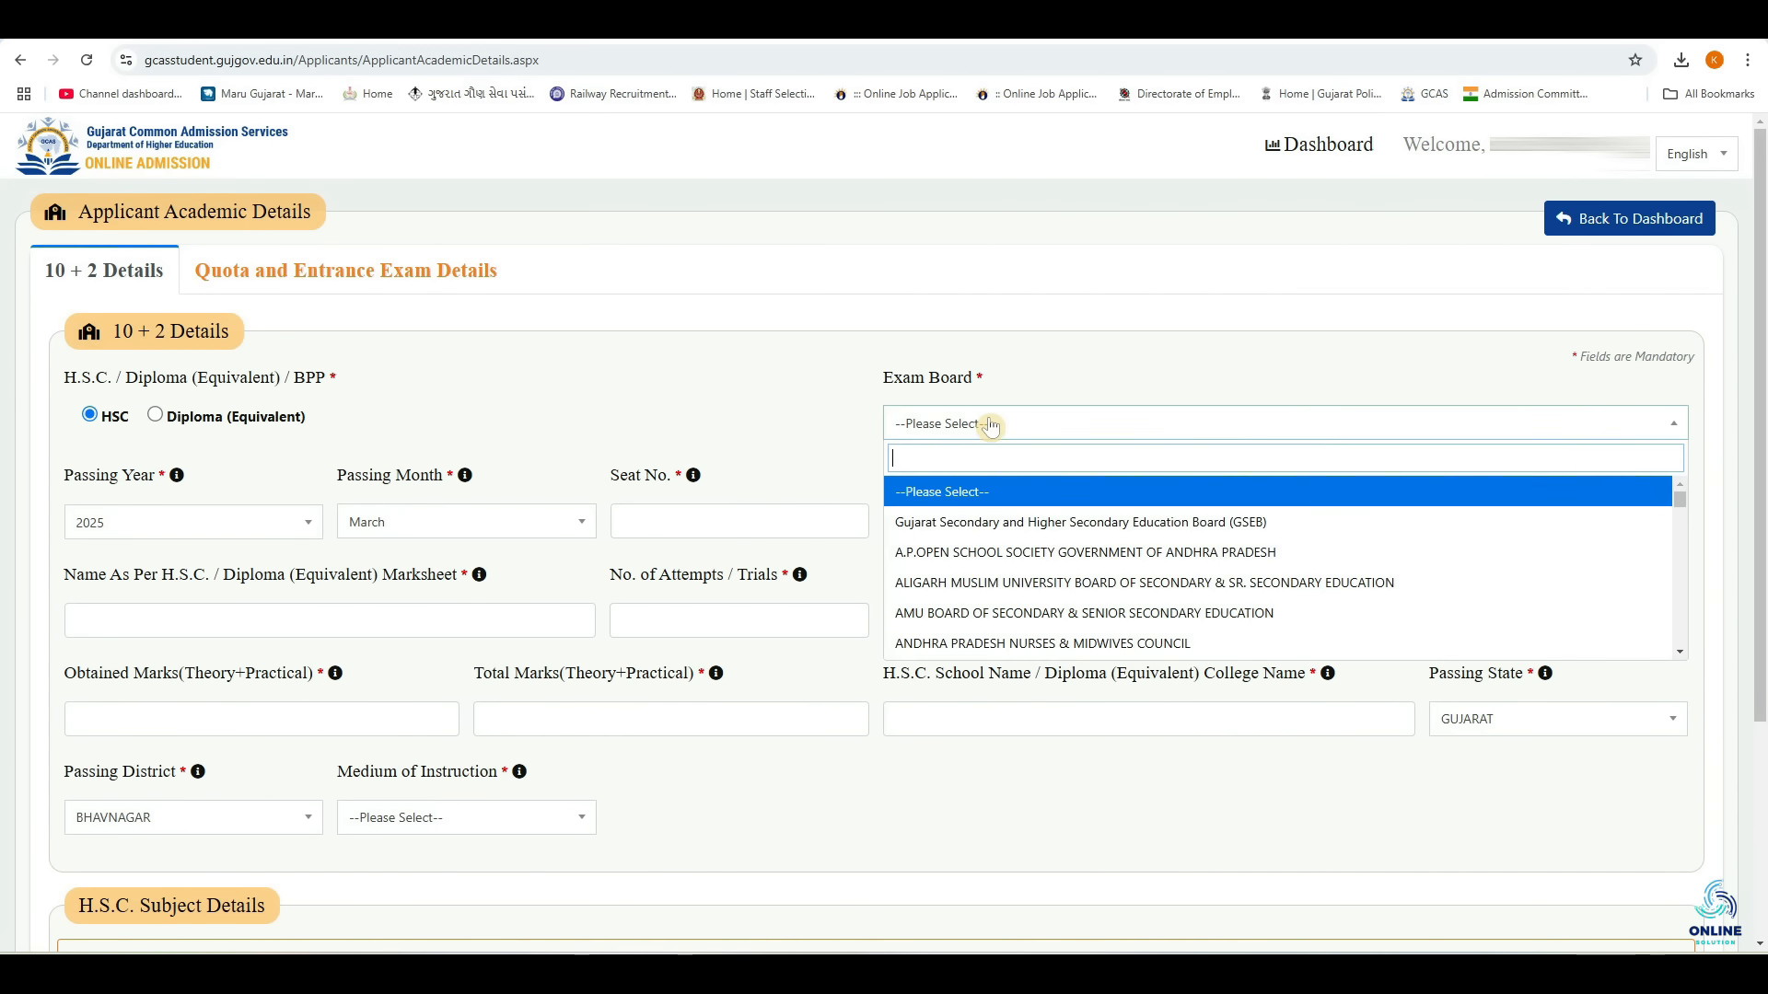
click(957, 532)
Choose 2025 as the 10 + 2 passing year and go through the passing month and seat number fields.
click(272, 521)
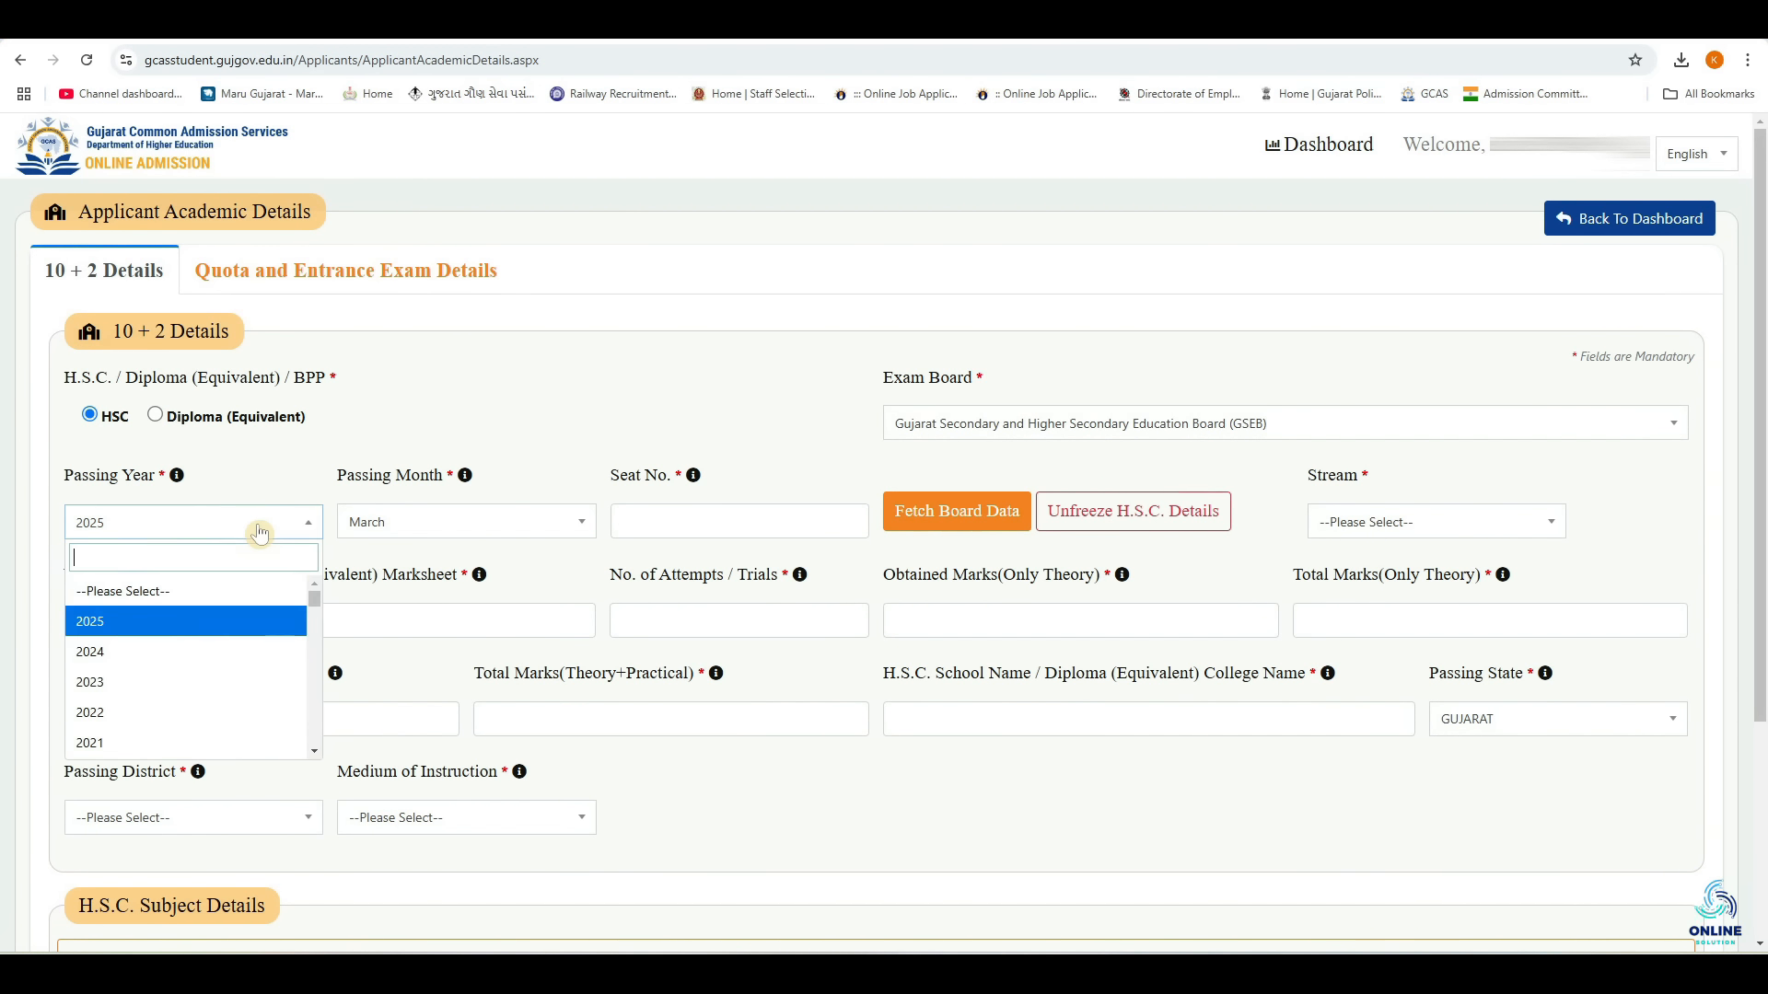
click(187, 622)
click(426, 527)
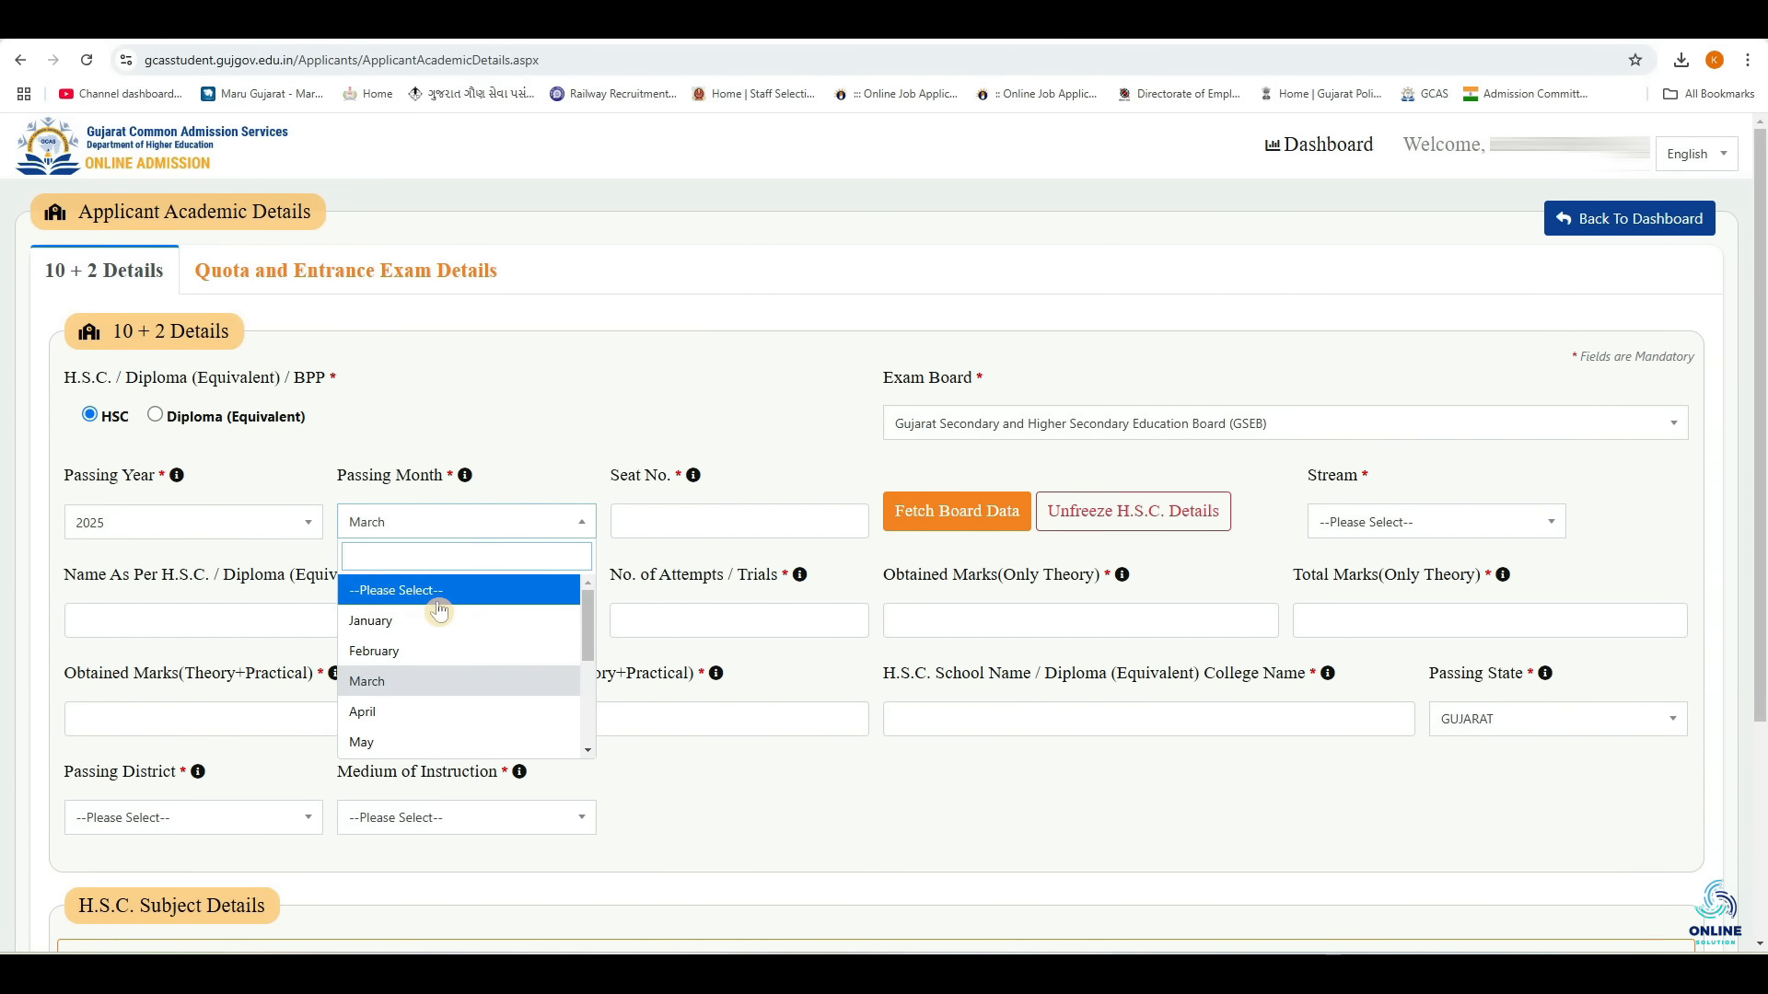
click(689, 525)
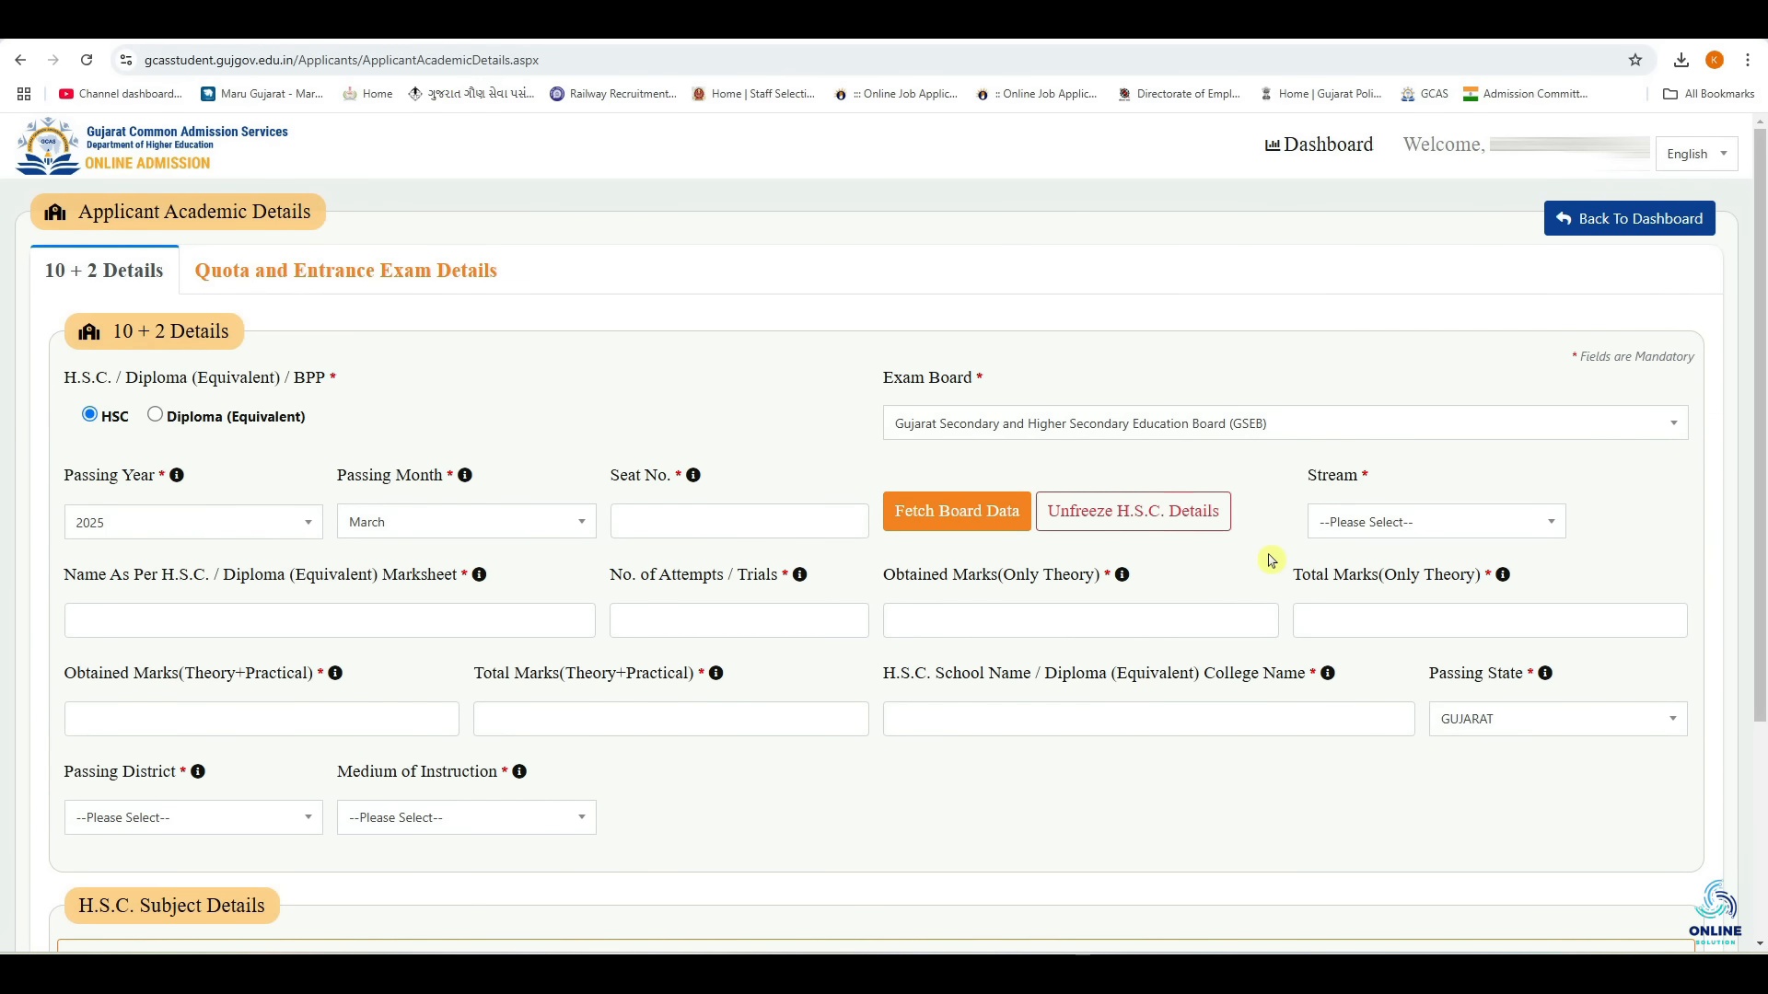
Set the 10 + 2 stream to GENERAL - ARTS and go to the field for the name as per the marksheet.
click(1351, 523)
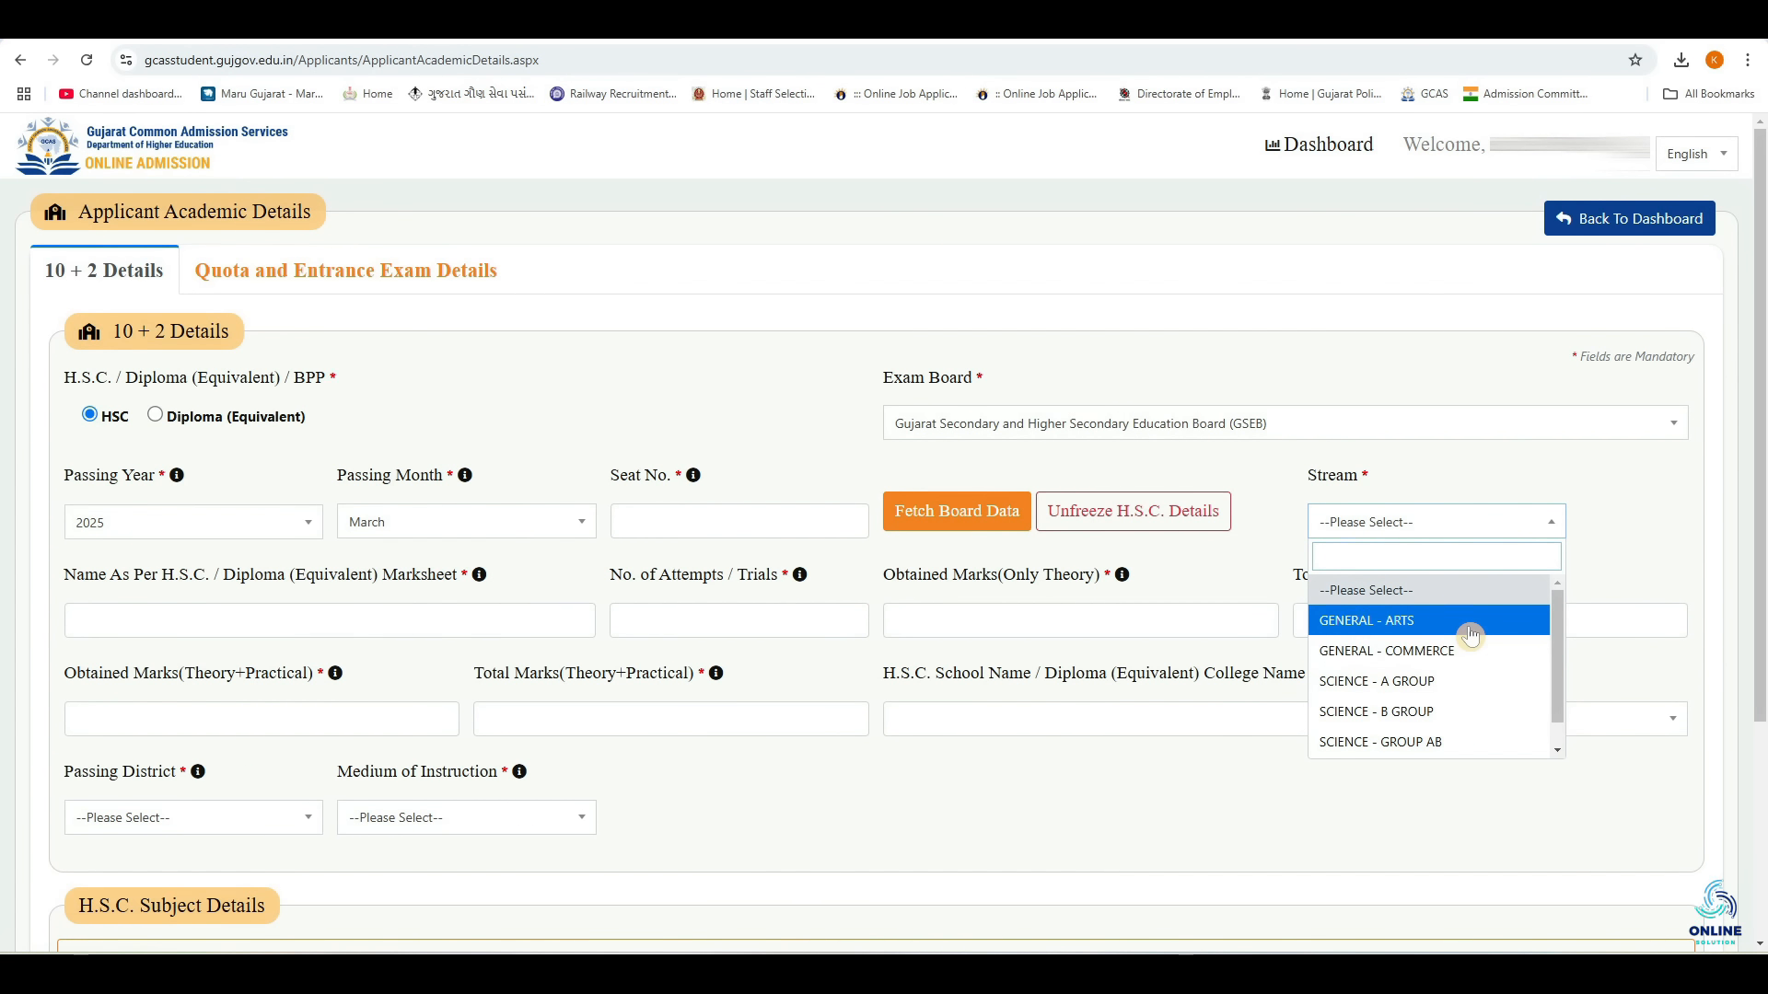
click(1432, 620)
click(199, 616)
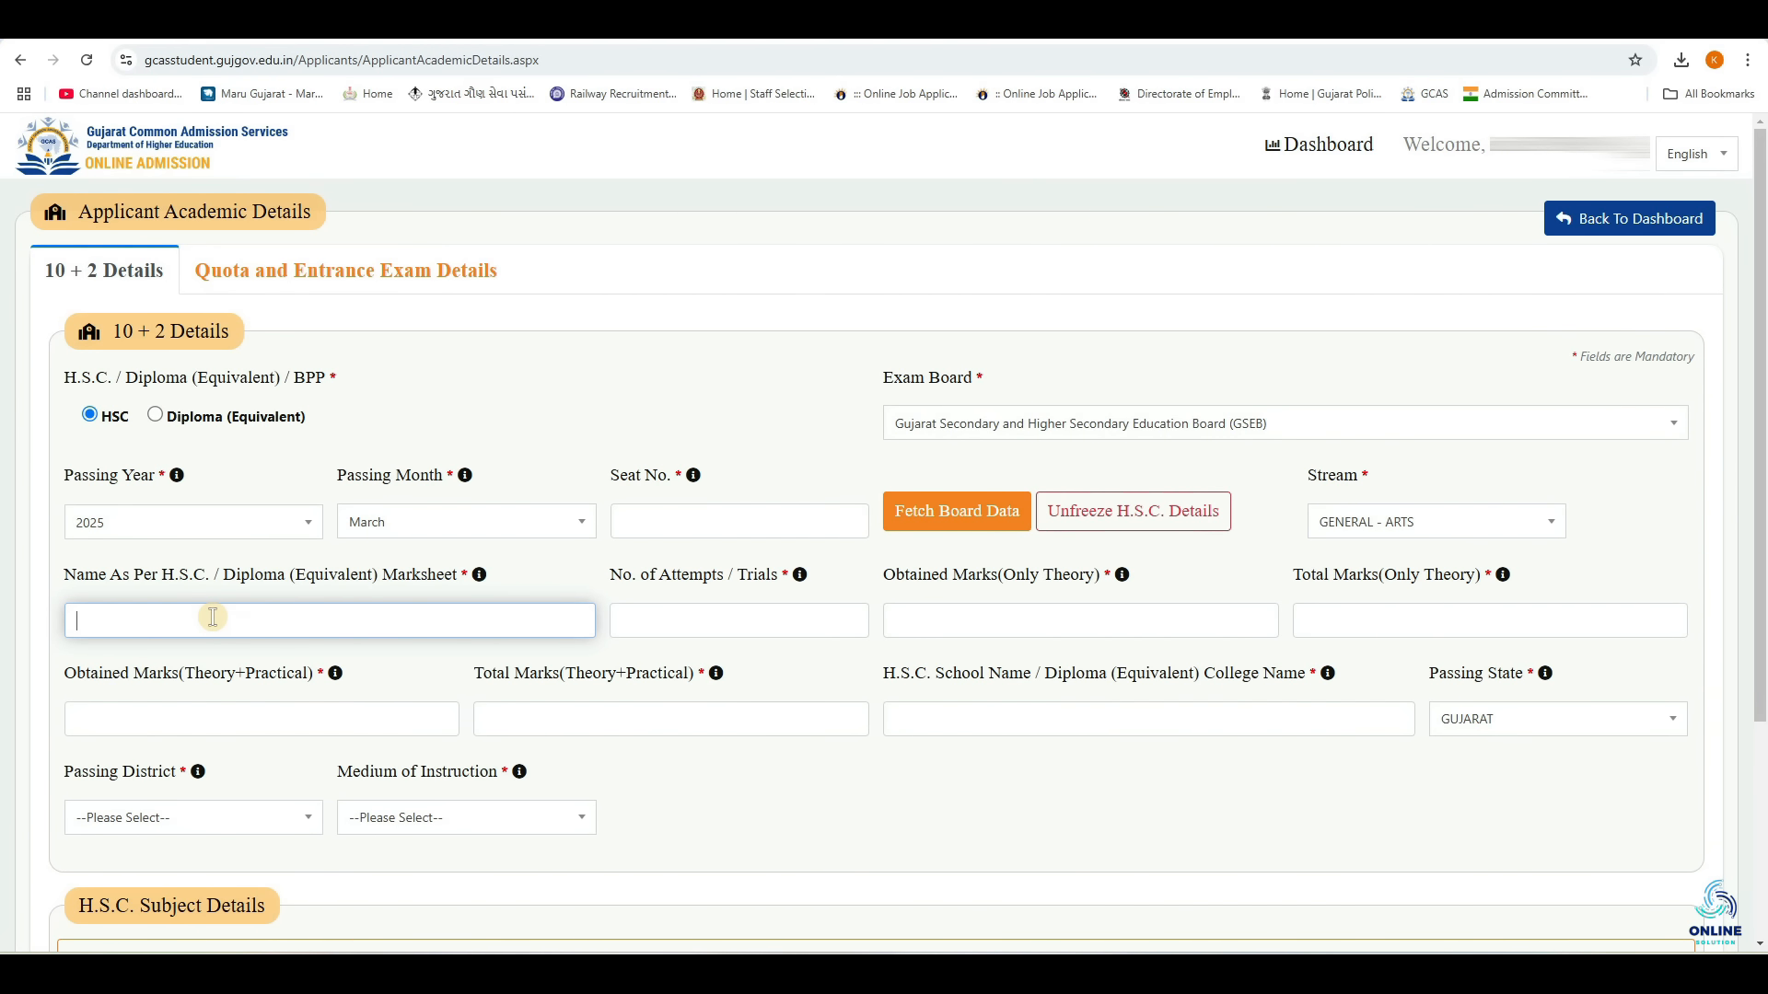
Set the number of attempts to 1 and the theory-only marks to 500 obtained out of a total of 700.
click(722, 619)
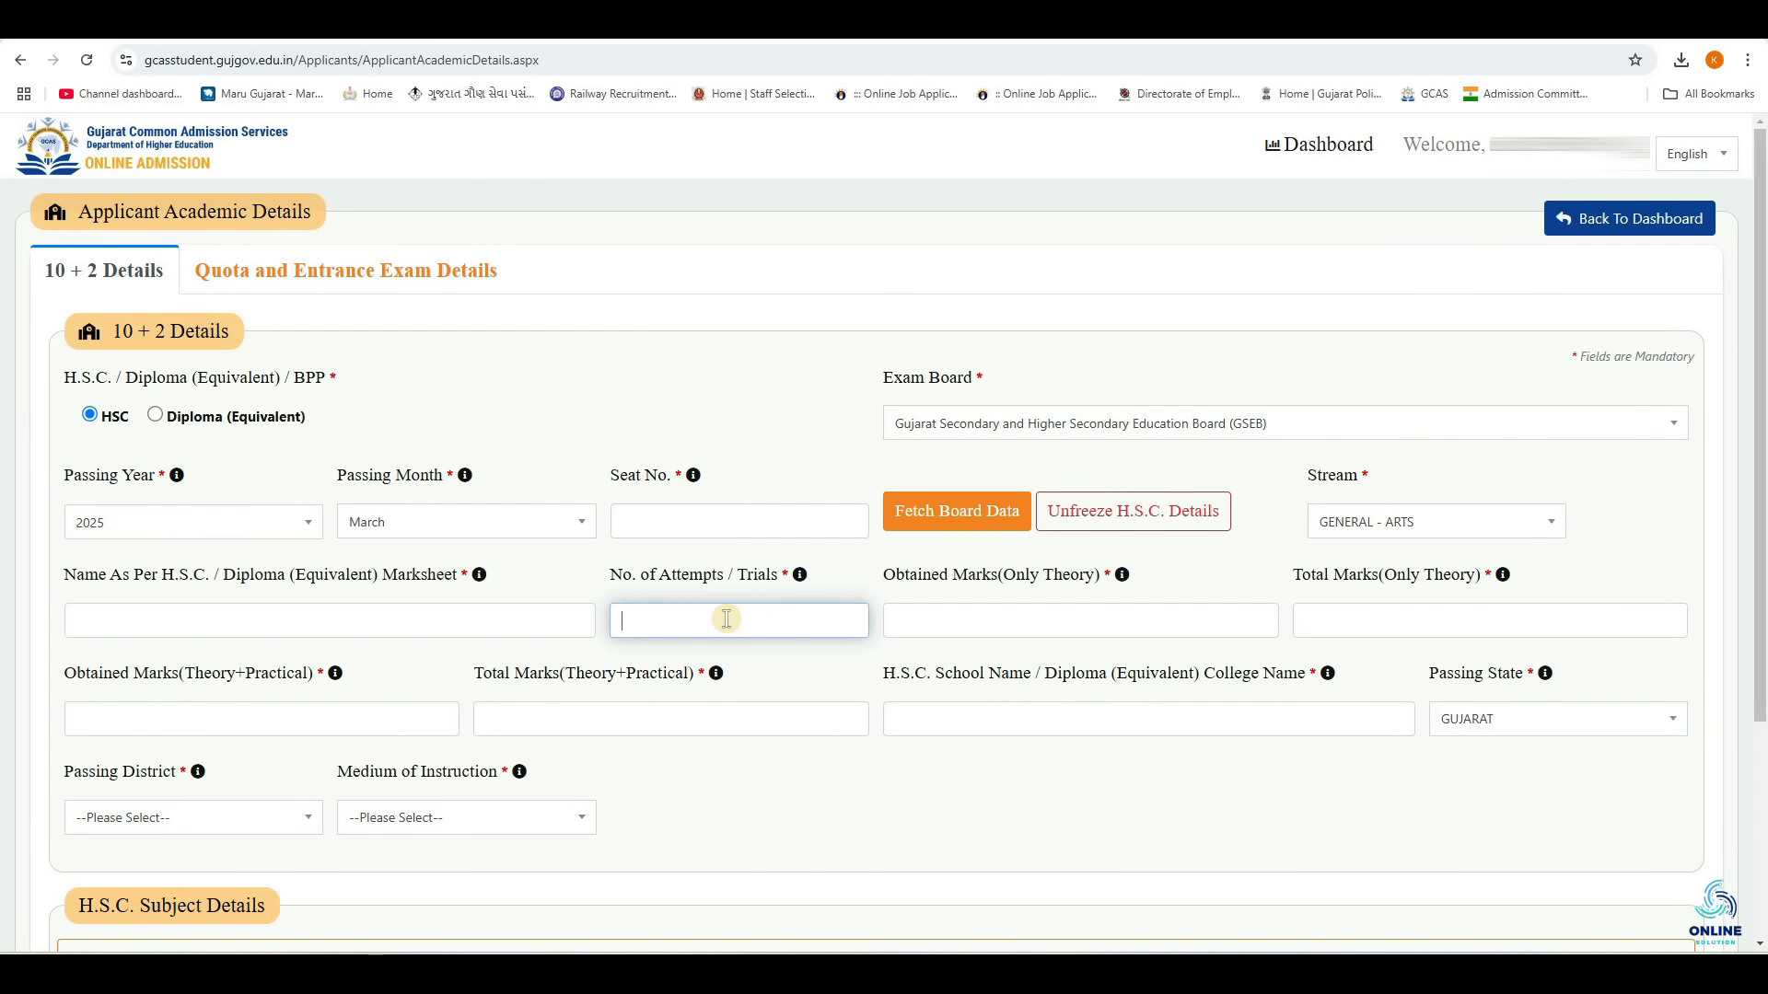
text(1)
click(962, 621)
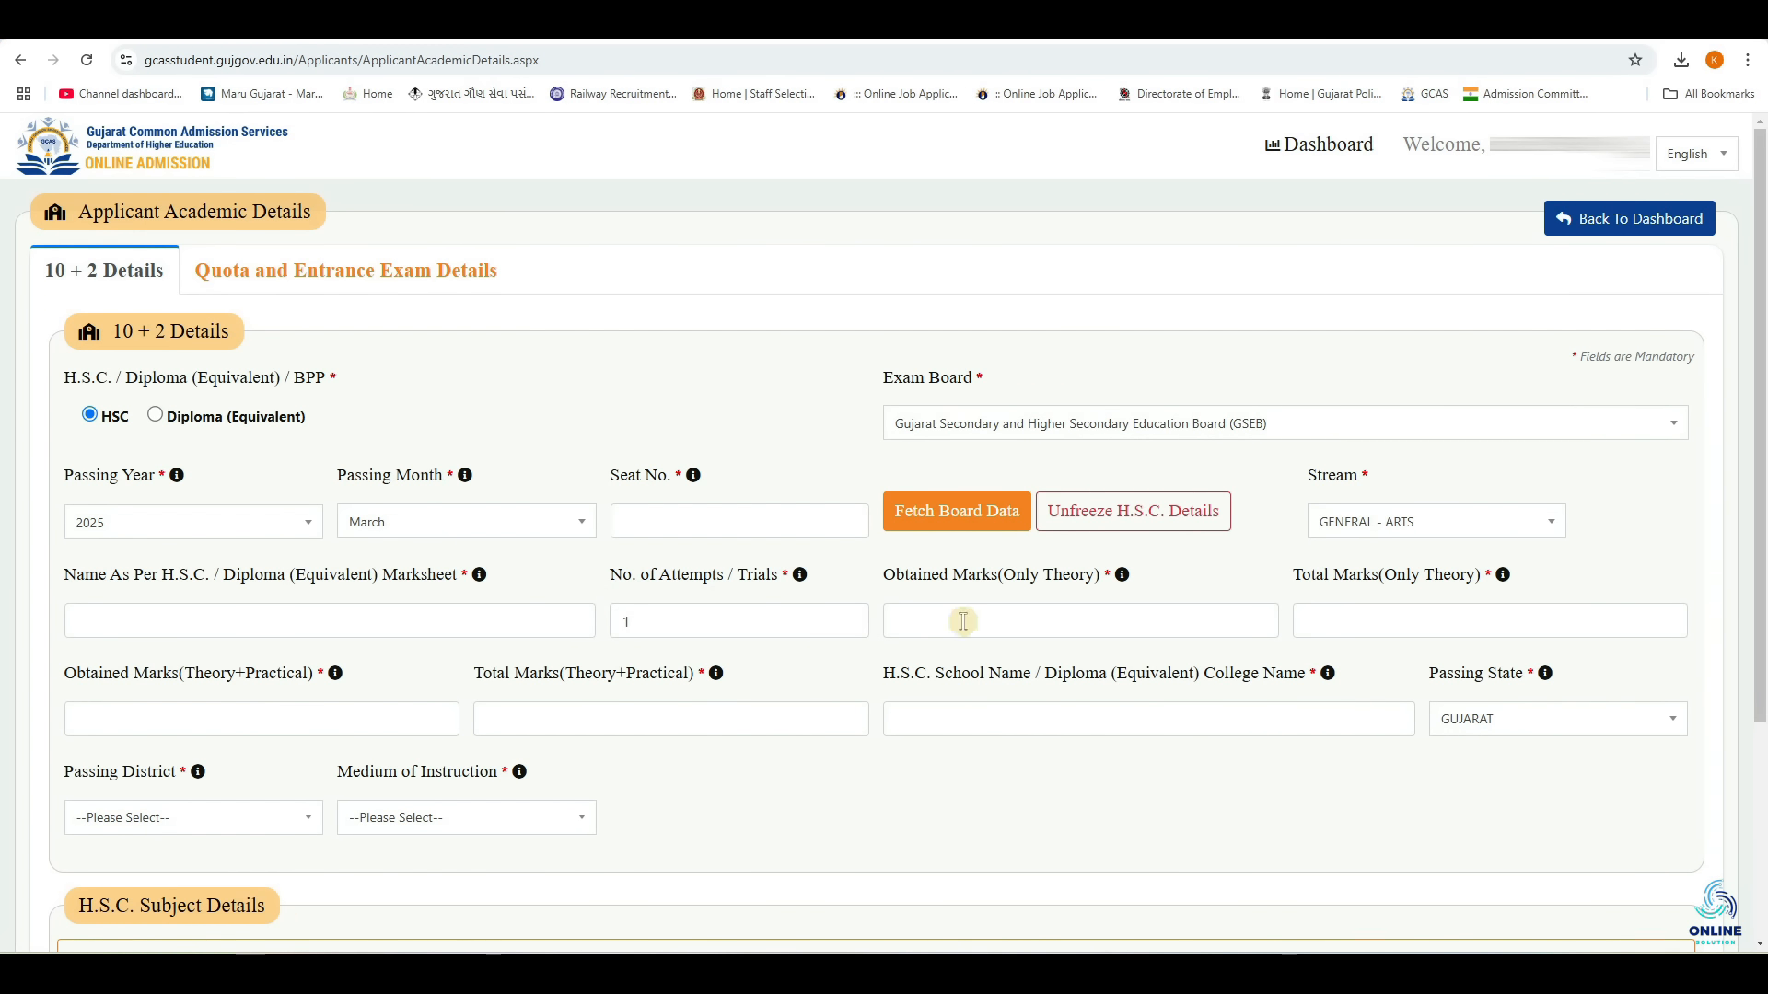
click(1022, 624)
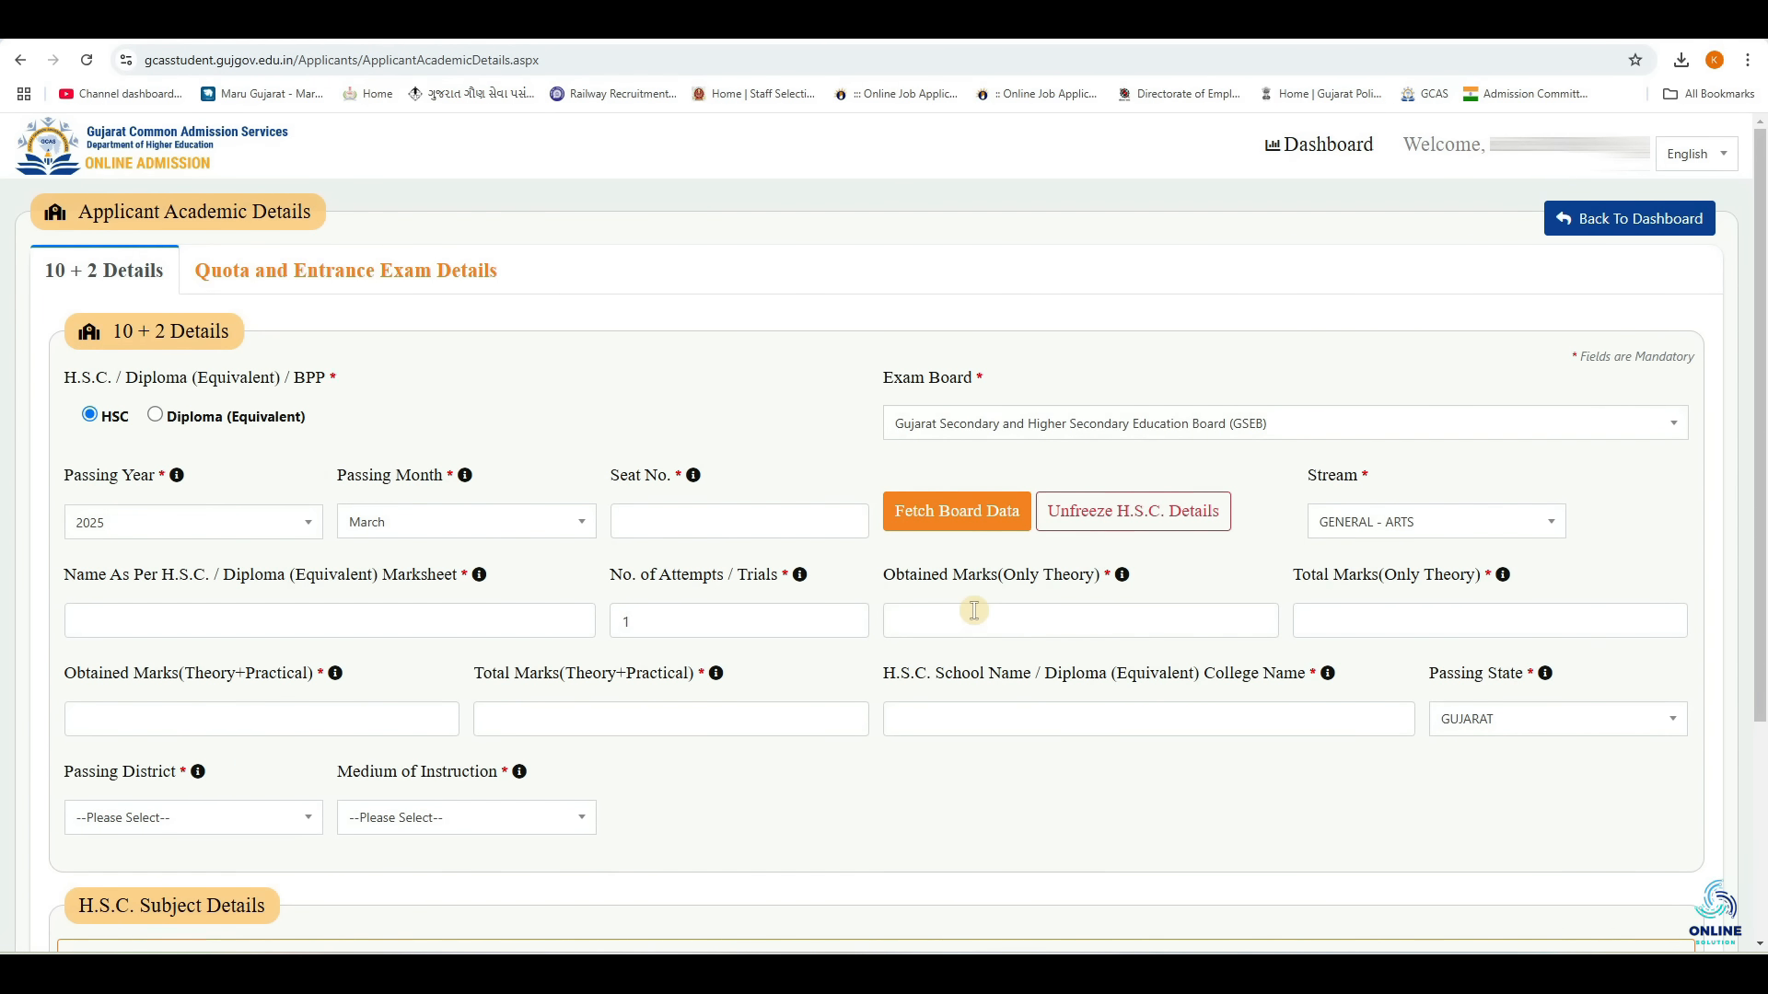
click(970, 619)
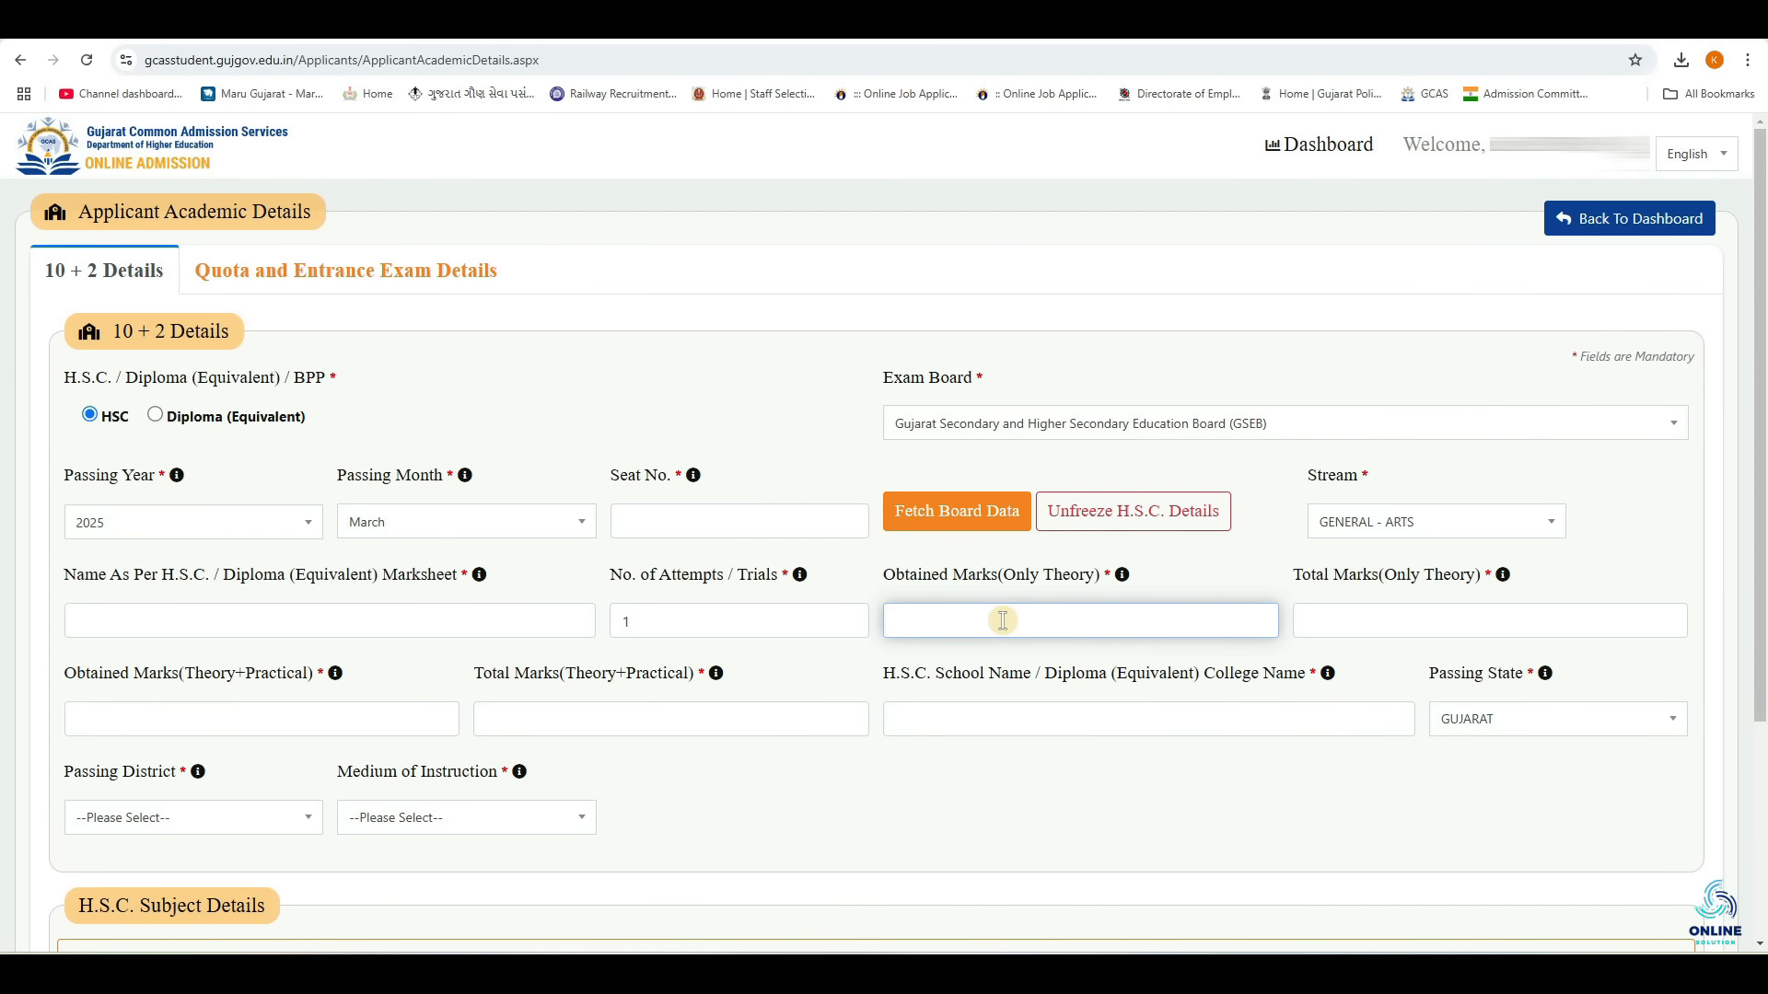
click(1373, 618)
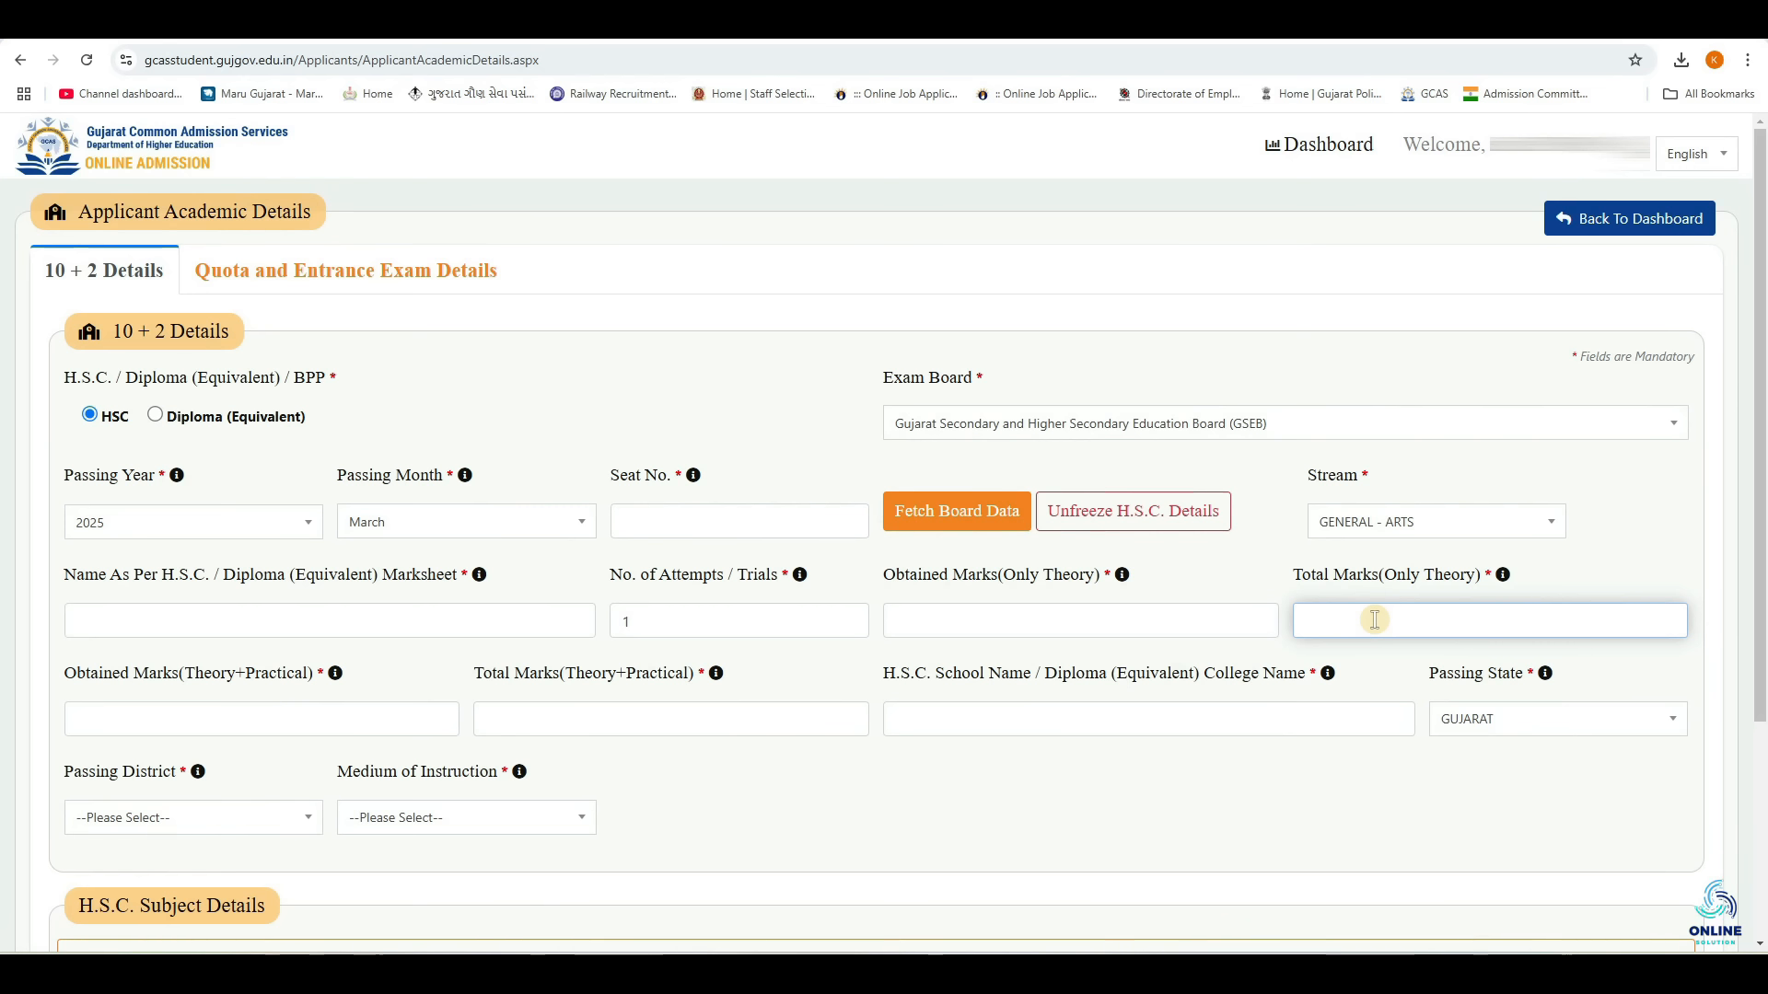
text(700)
click(1137, 628)
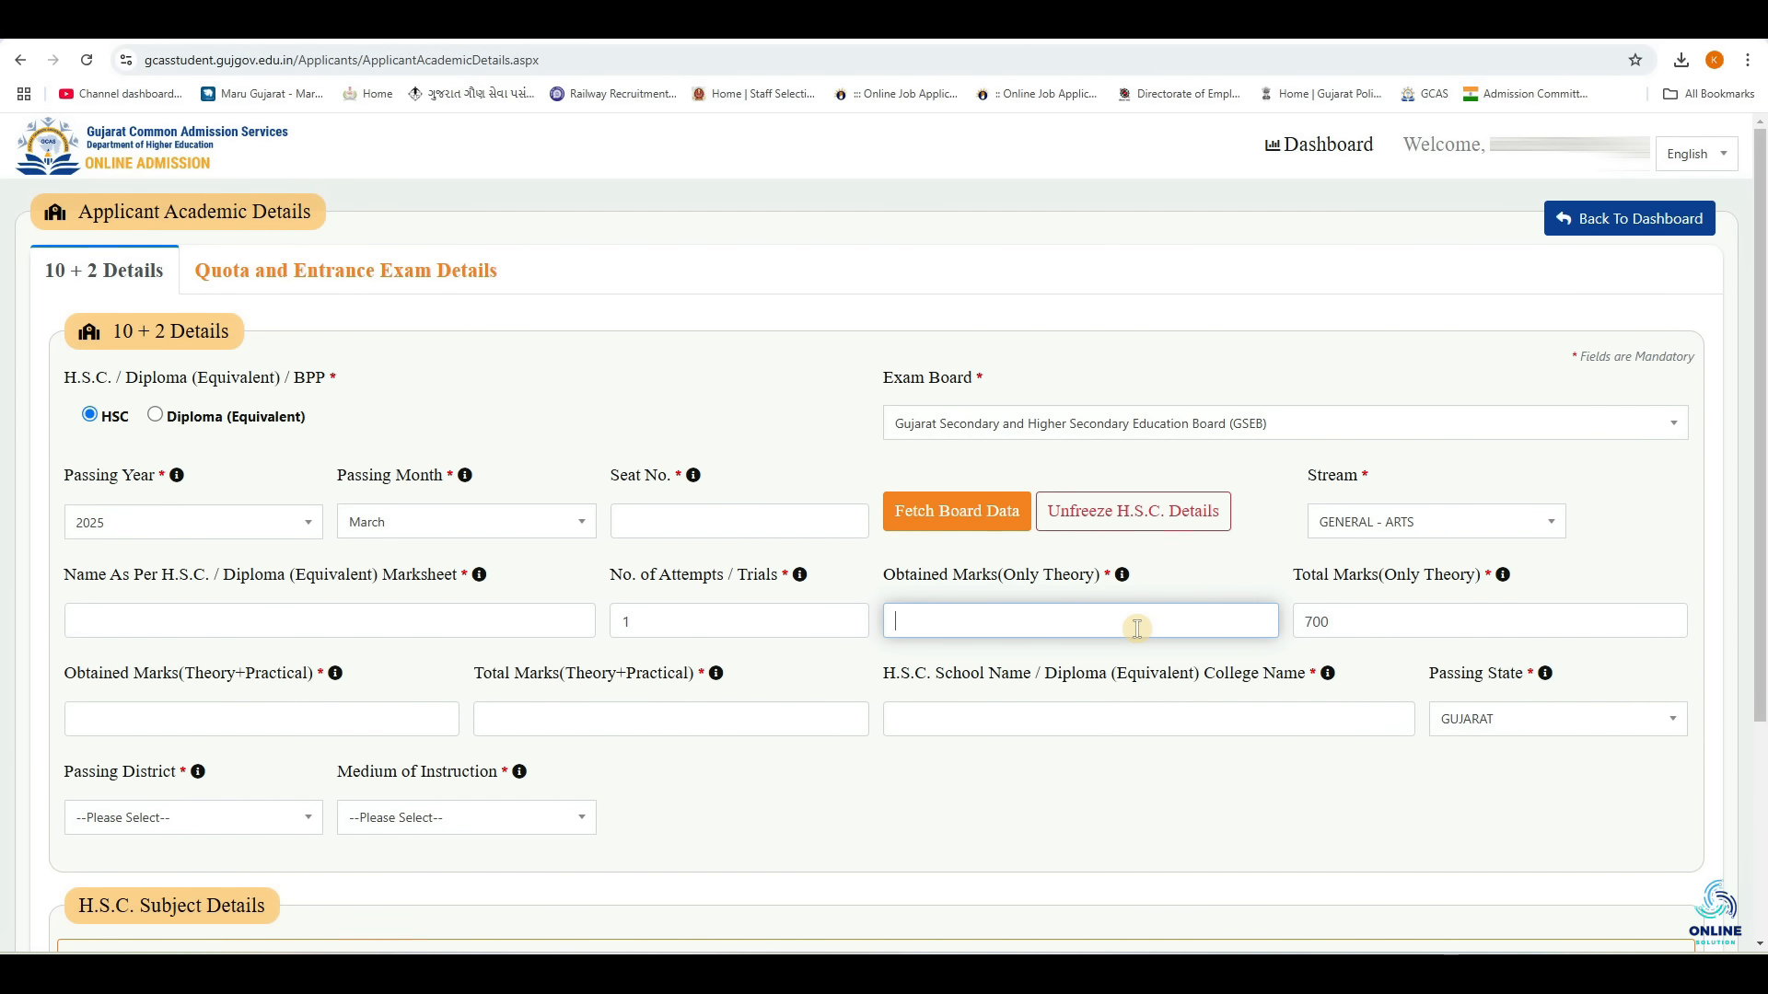
text(500)
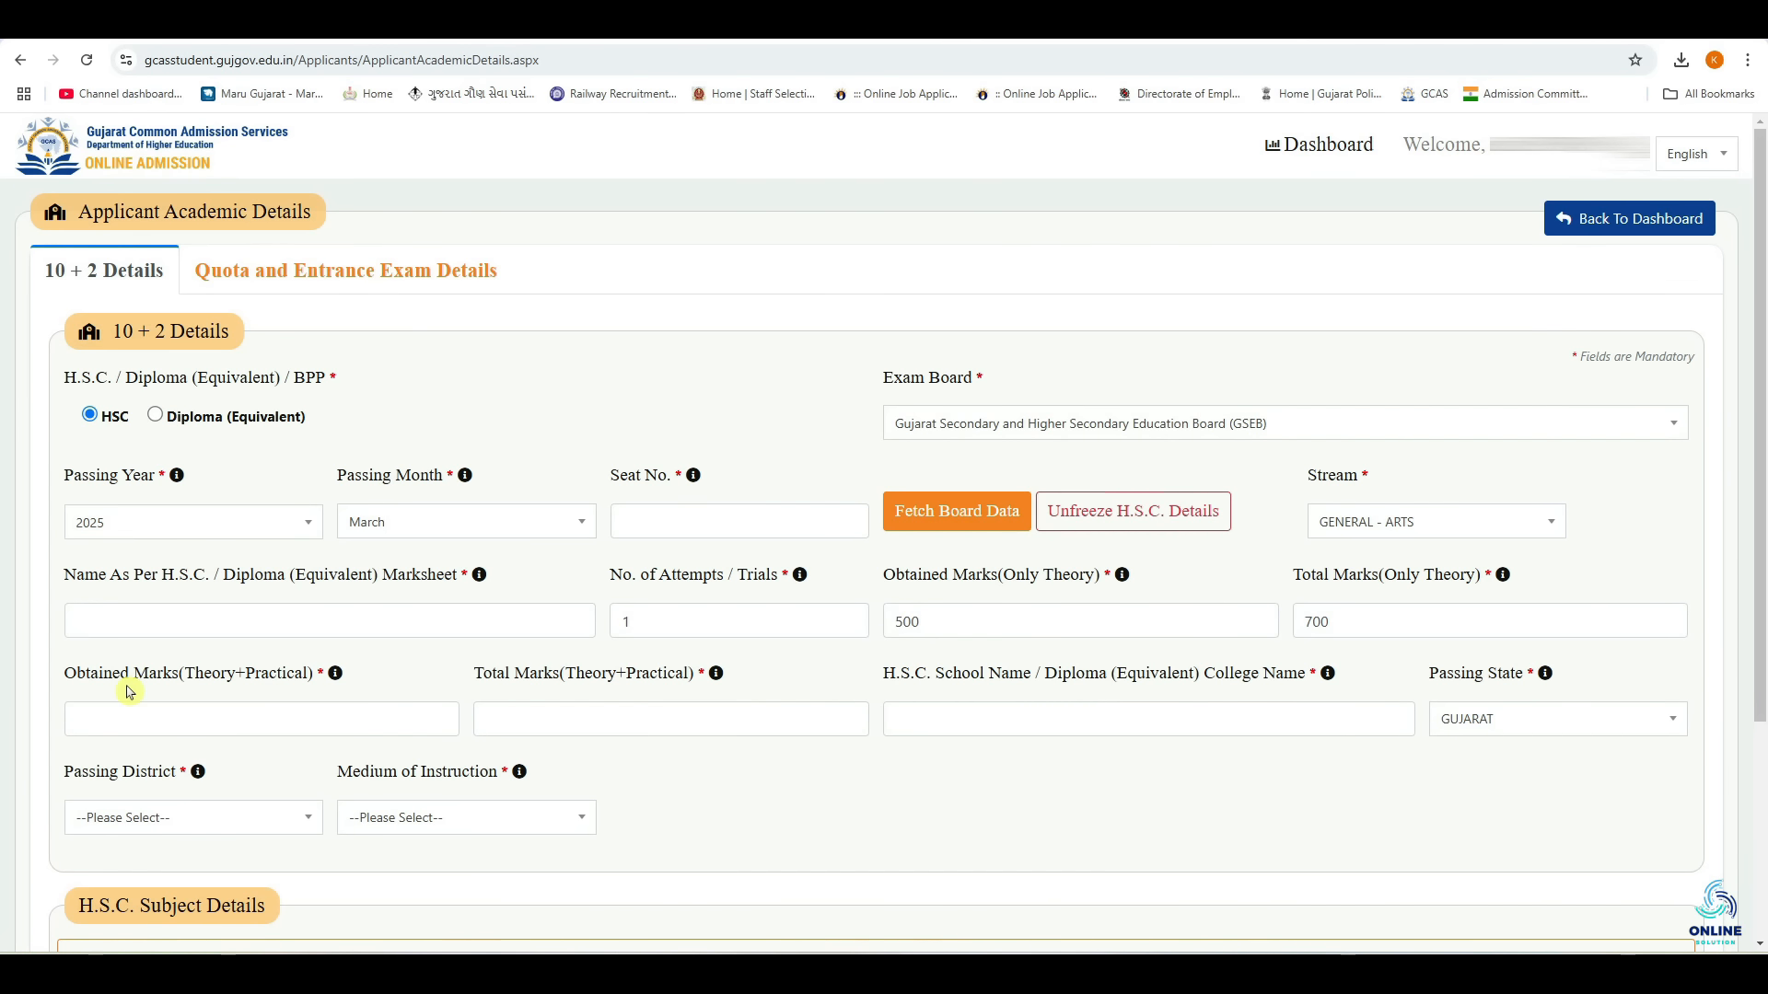
Set the theory and practical marks to 500 obtained out of a total of 650.
click(276, 717)
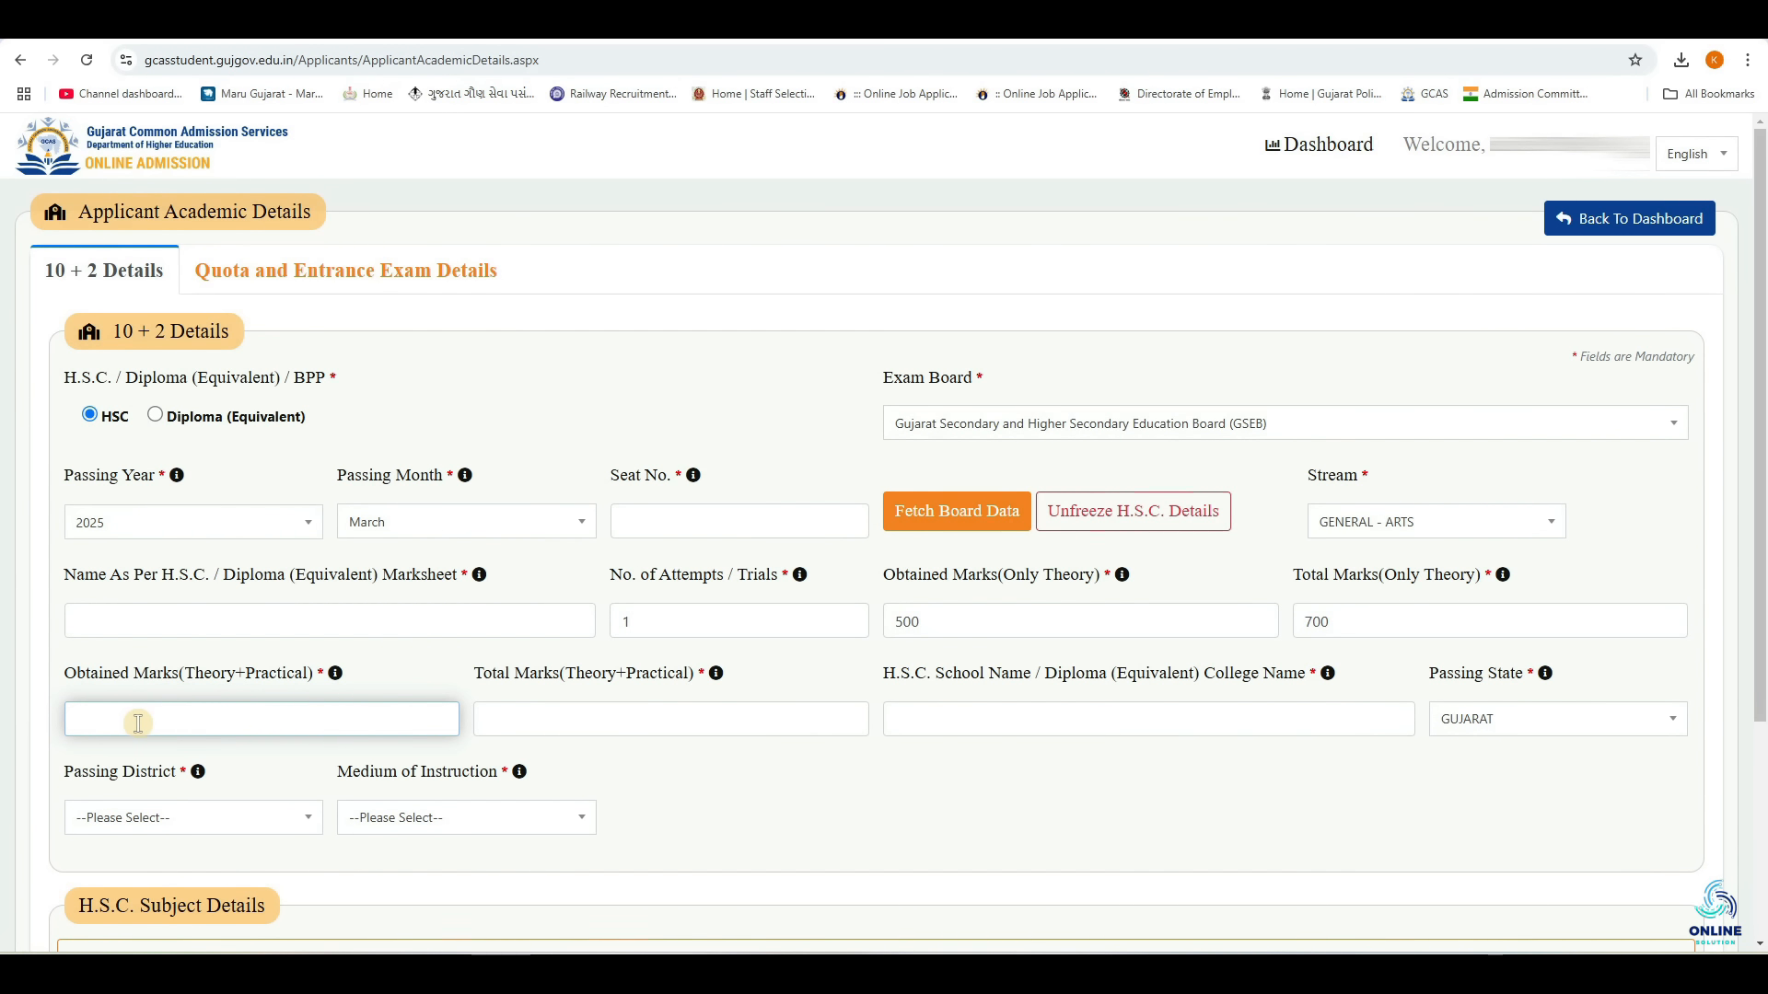
click(516, 715)
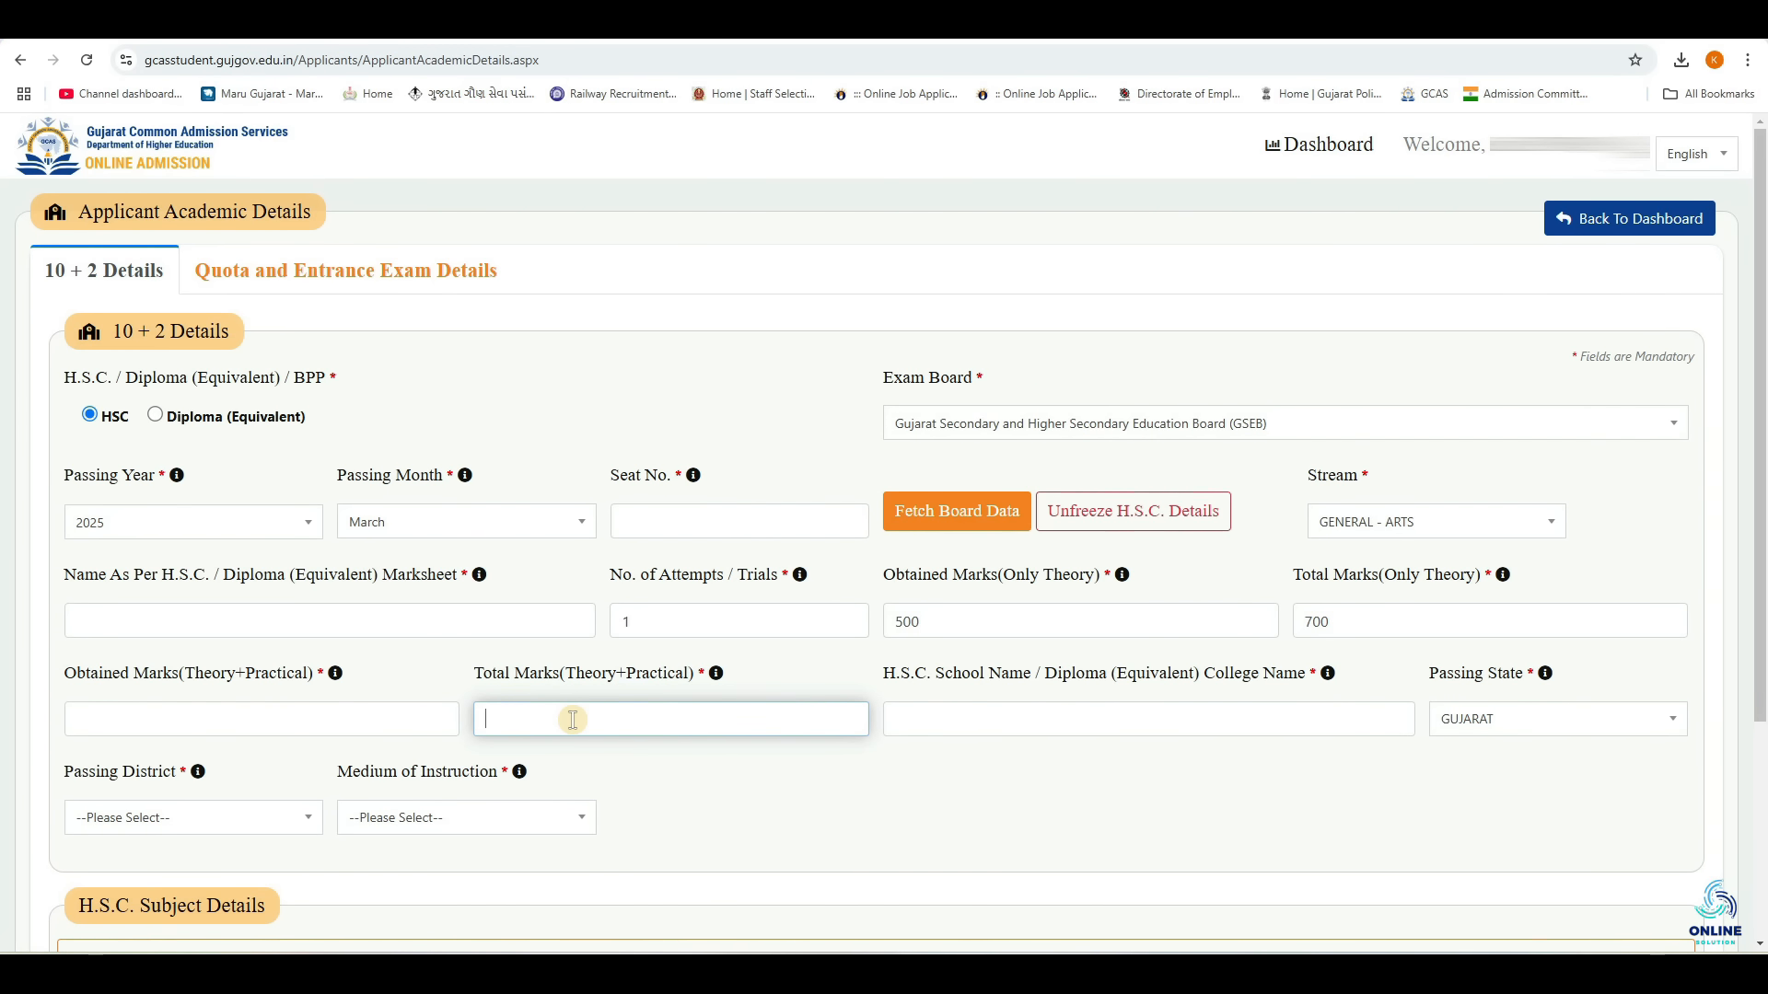
text(650)
click(346, 723)
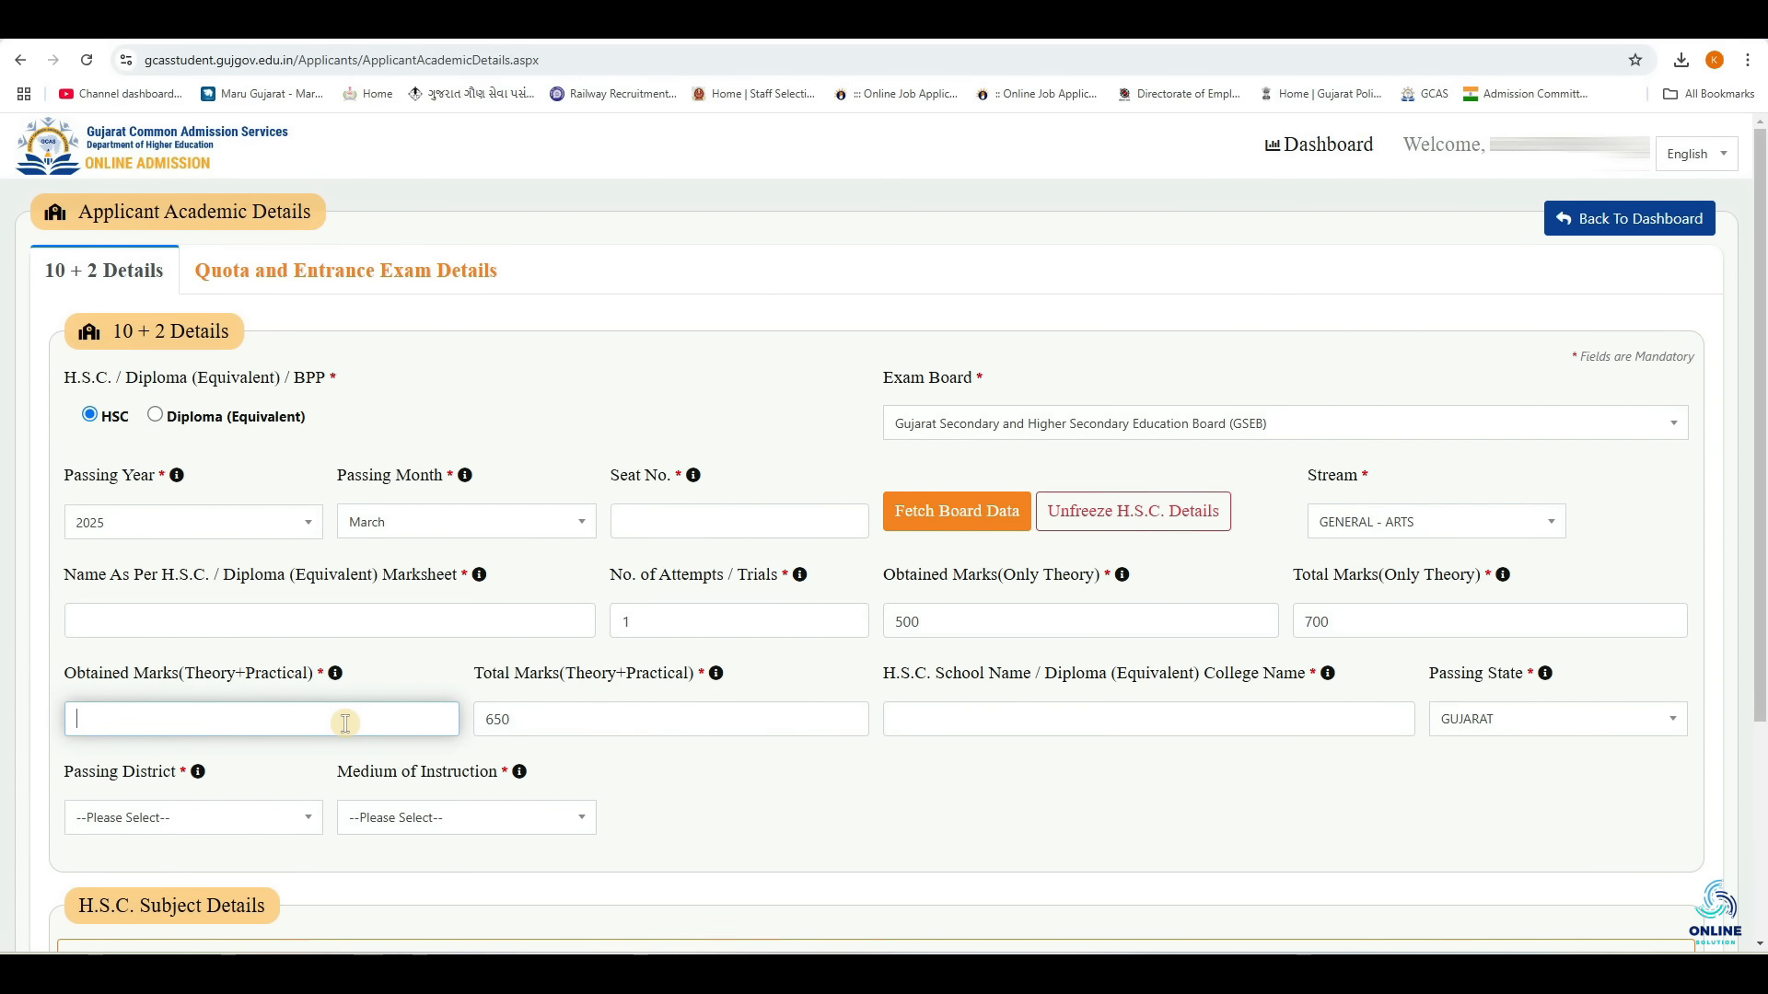
text(500)
click(842, 809)
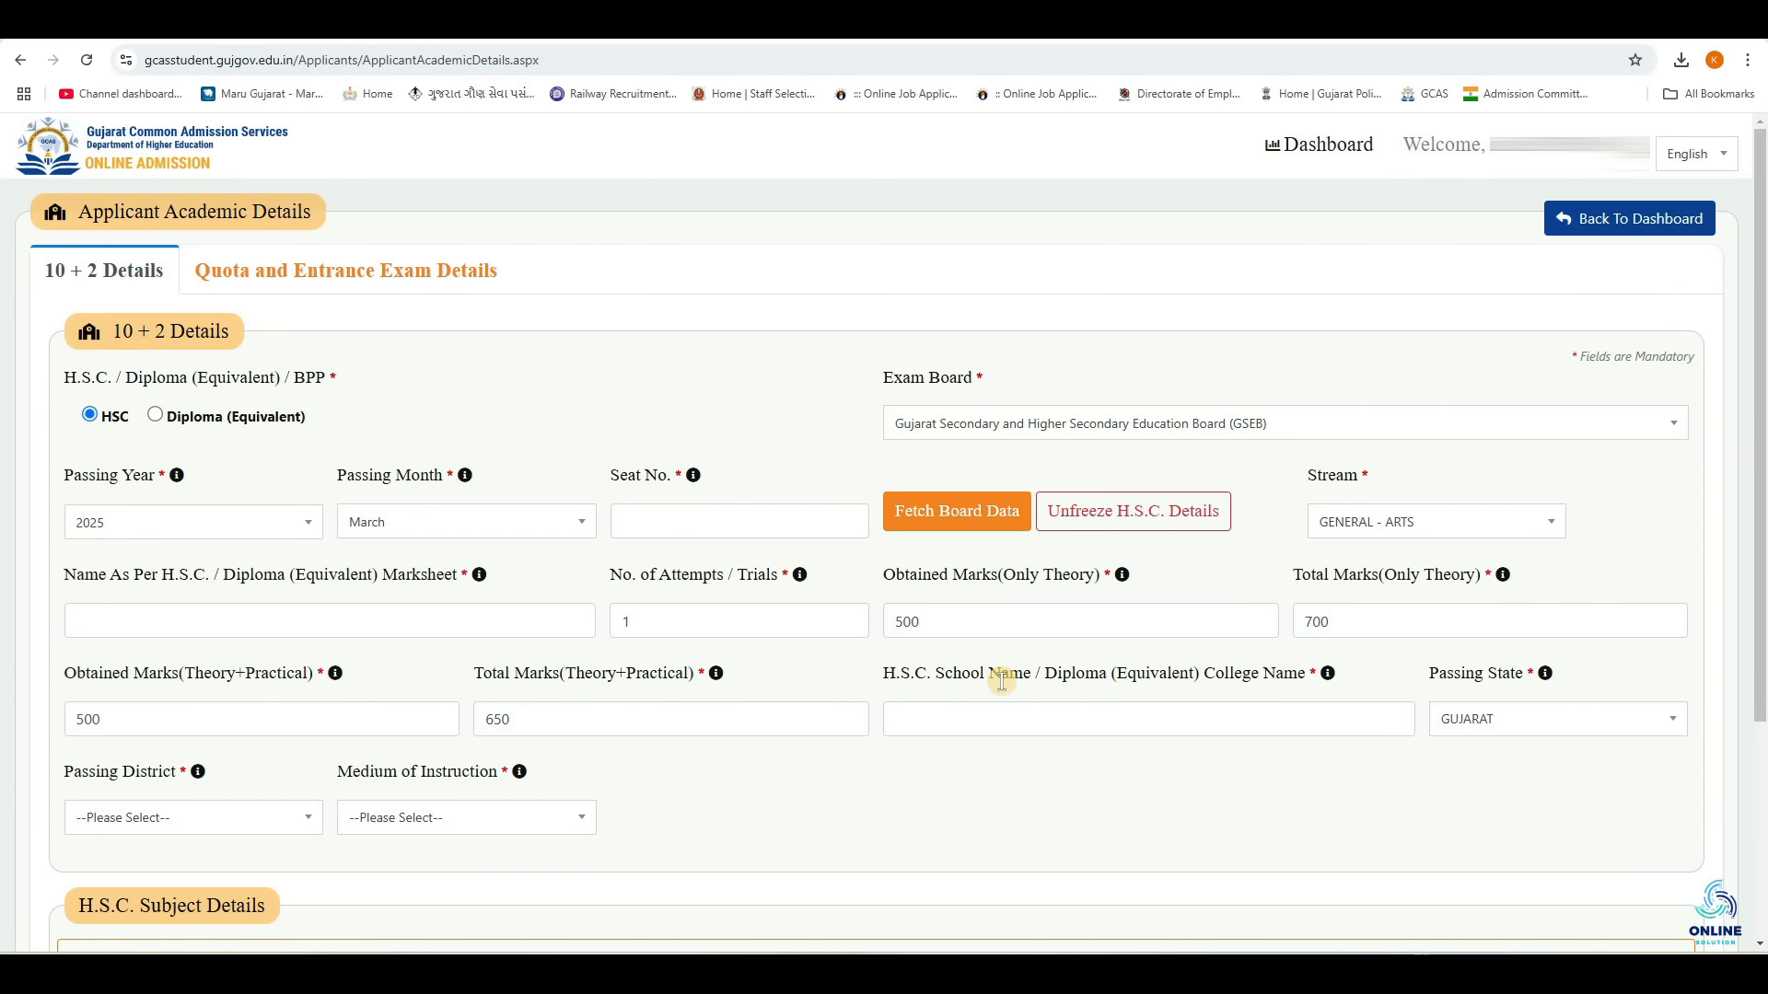
Go through the school name, passing state, passing district and medium of instruction choices in the 10 + 2 Details.
click(1029, 714)
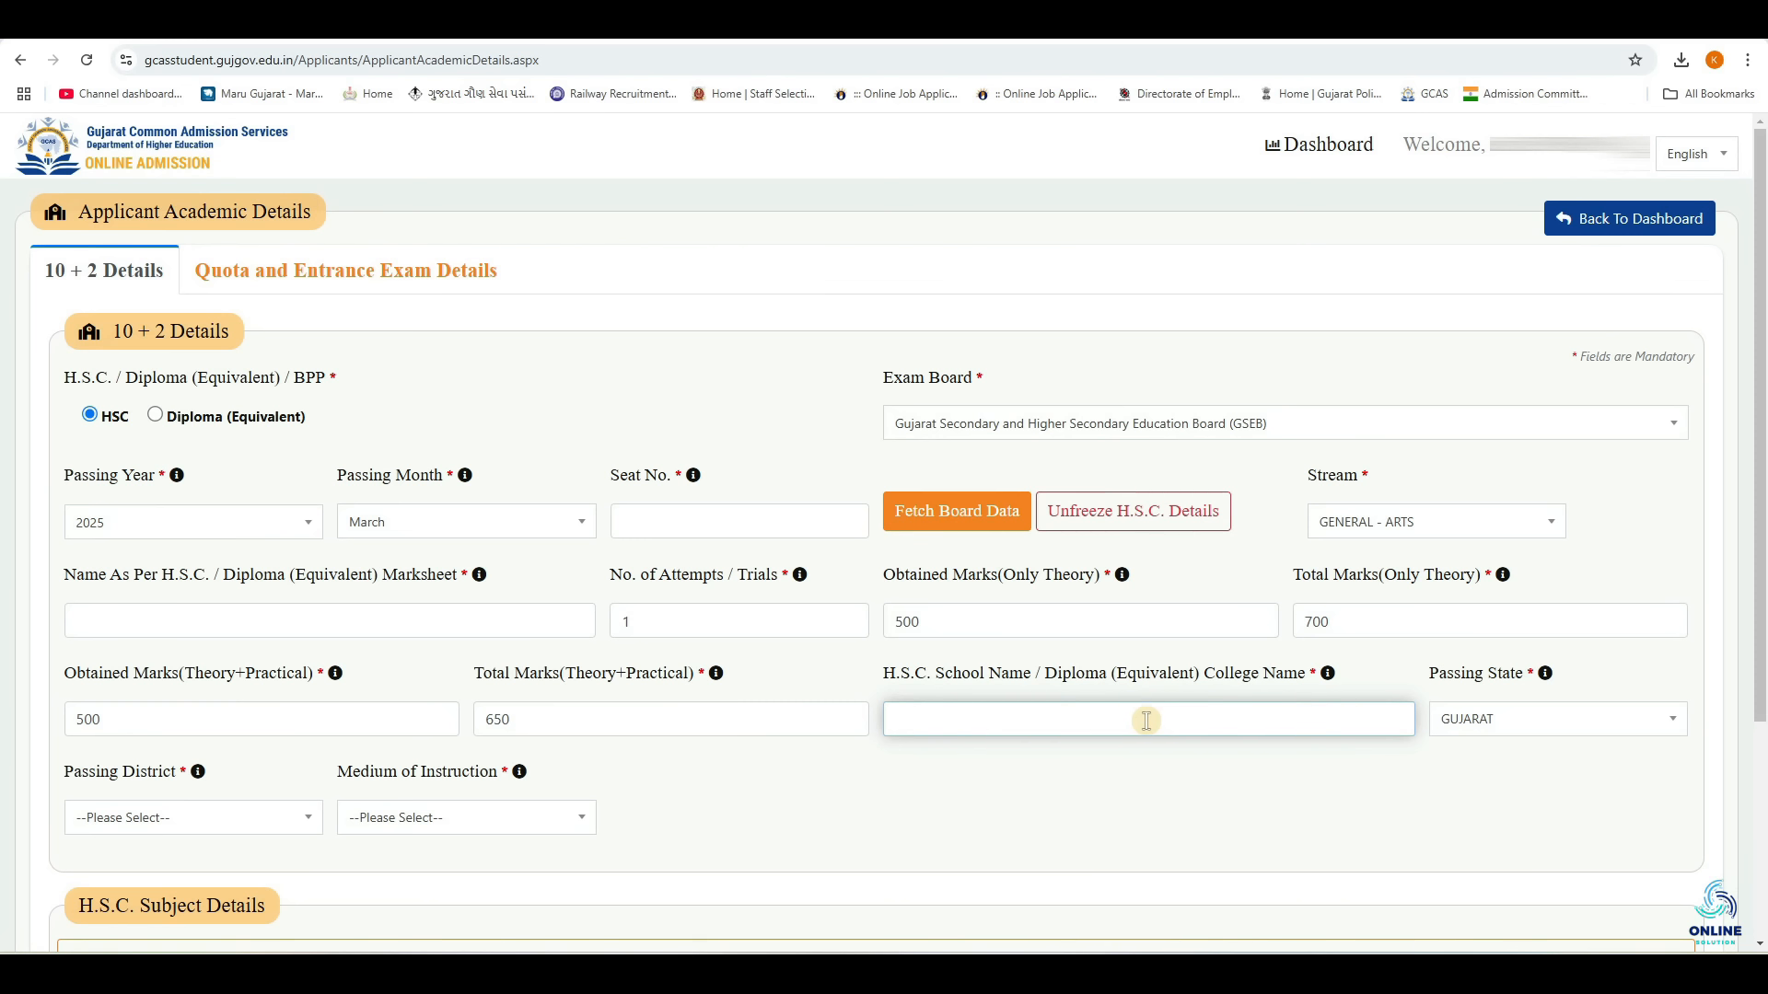
click(1536, 735)
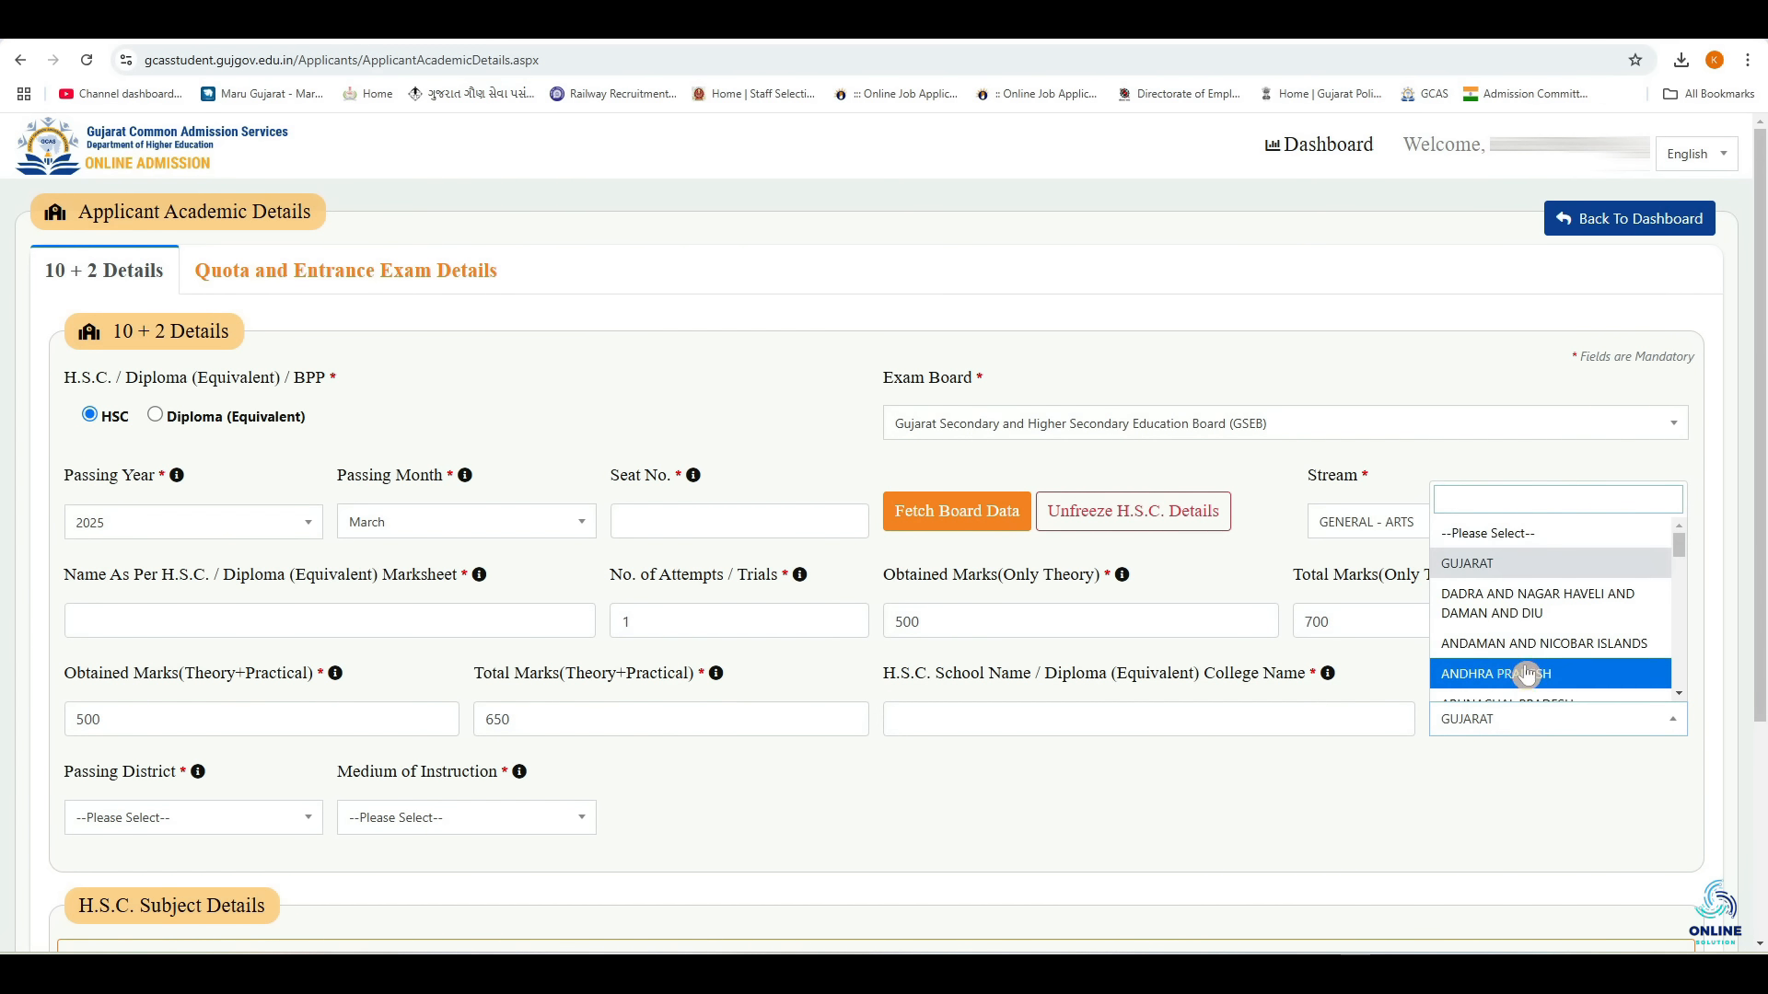
click(1510, 758)
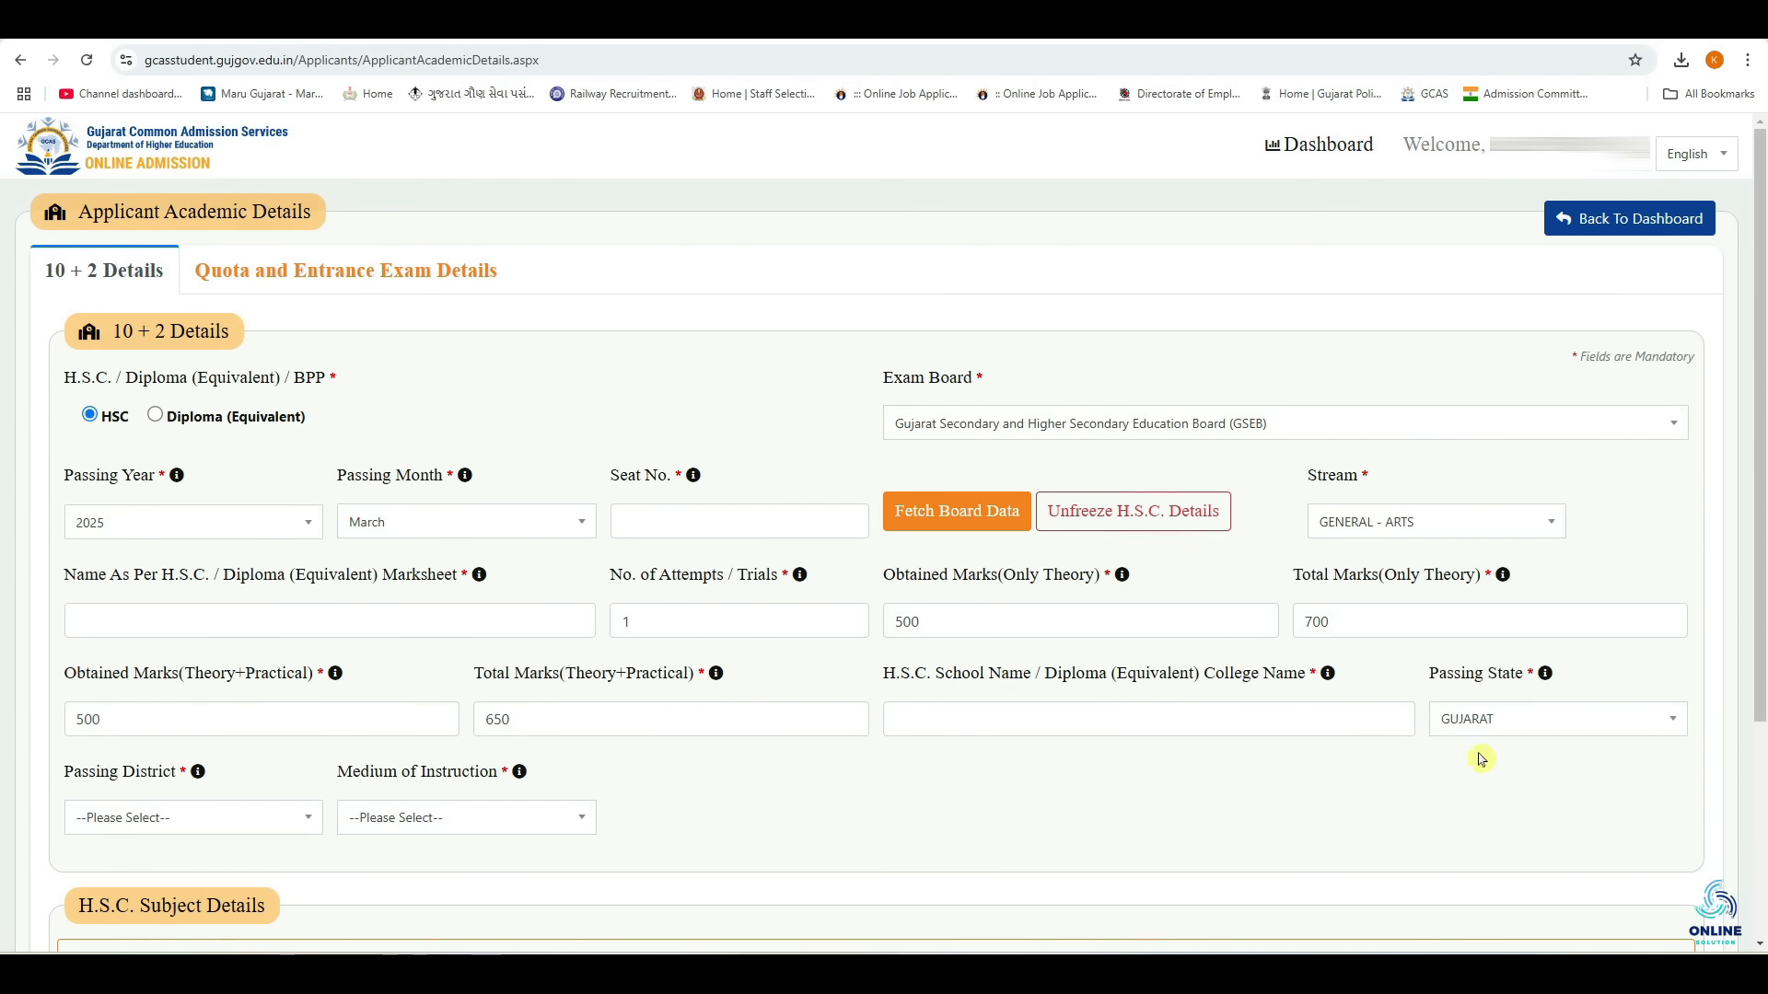
click(173, 826)
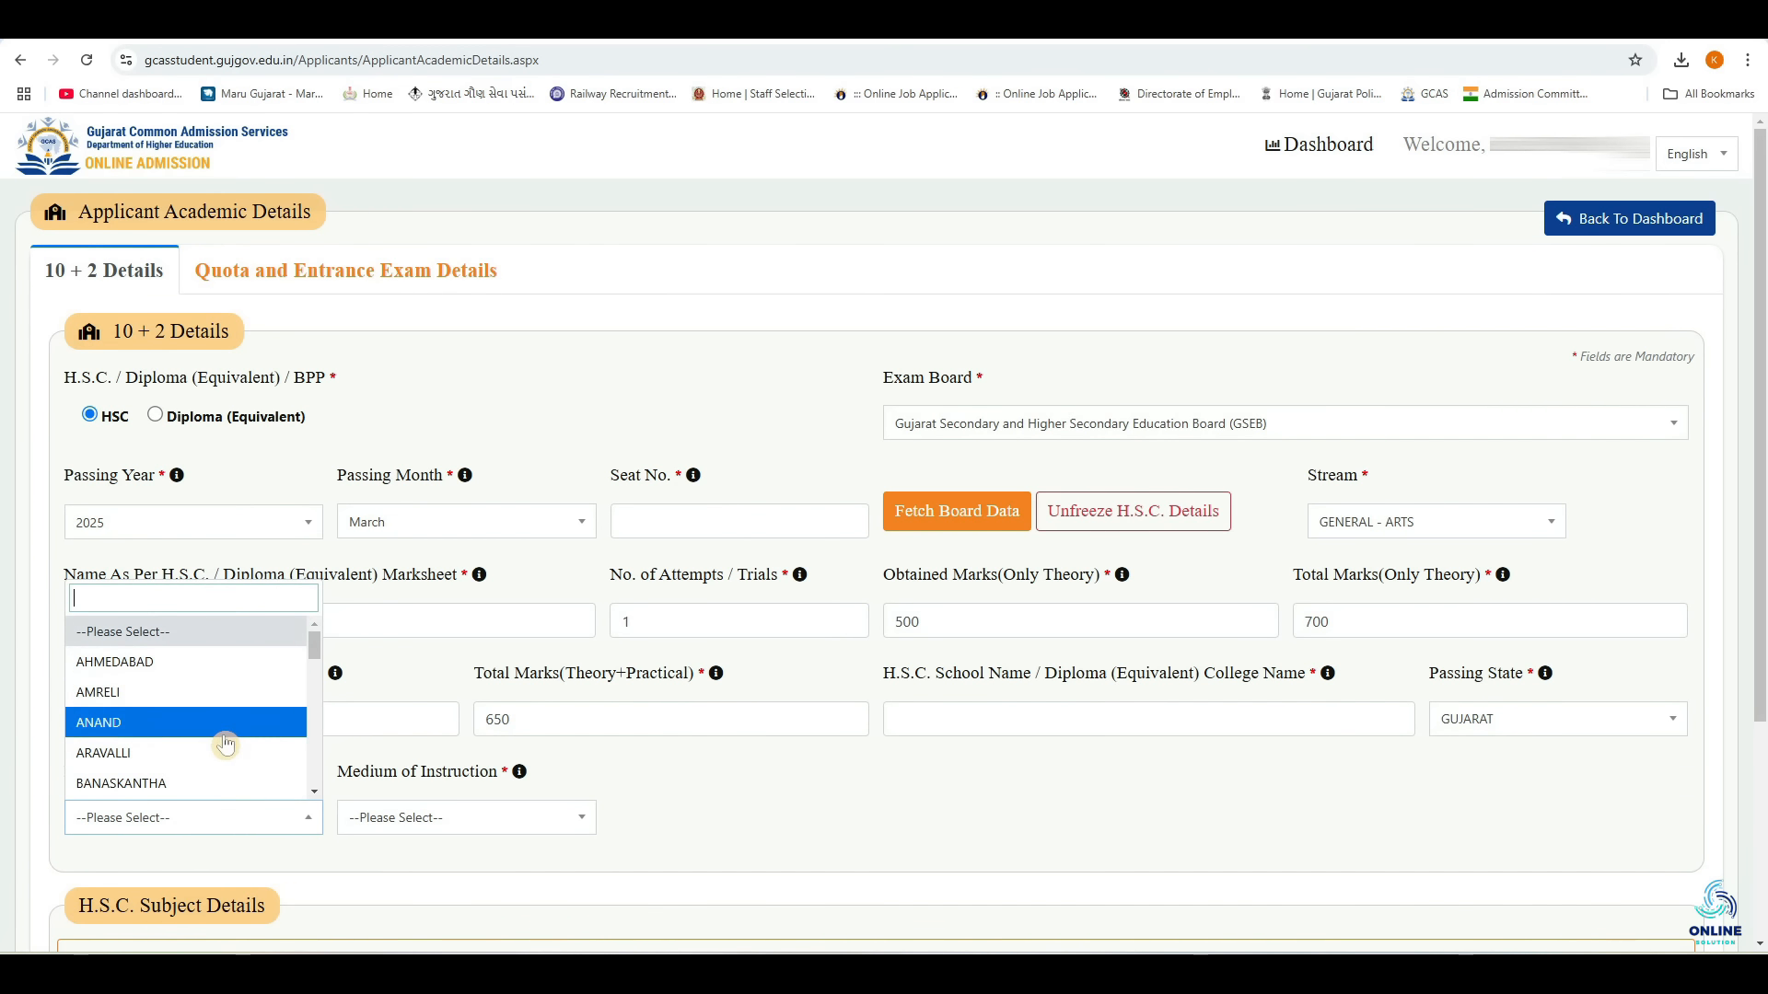
click(683, 798)
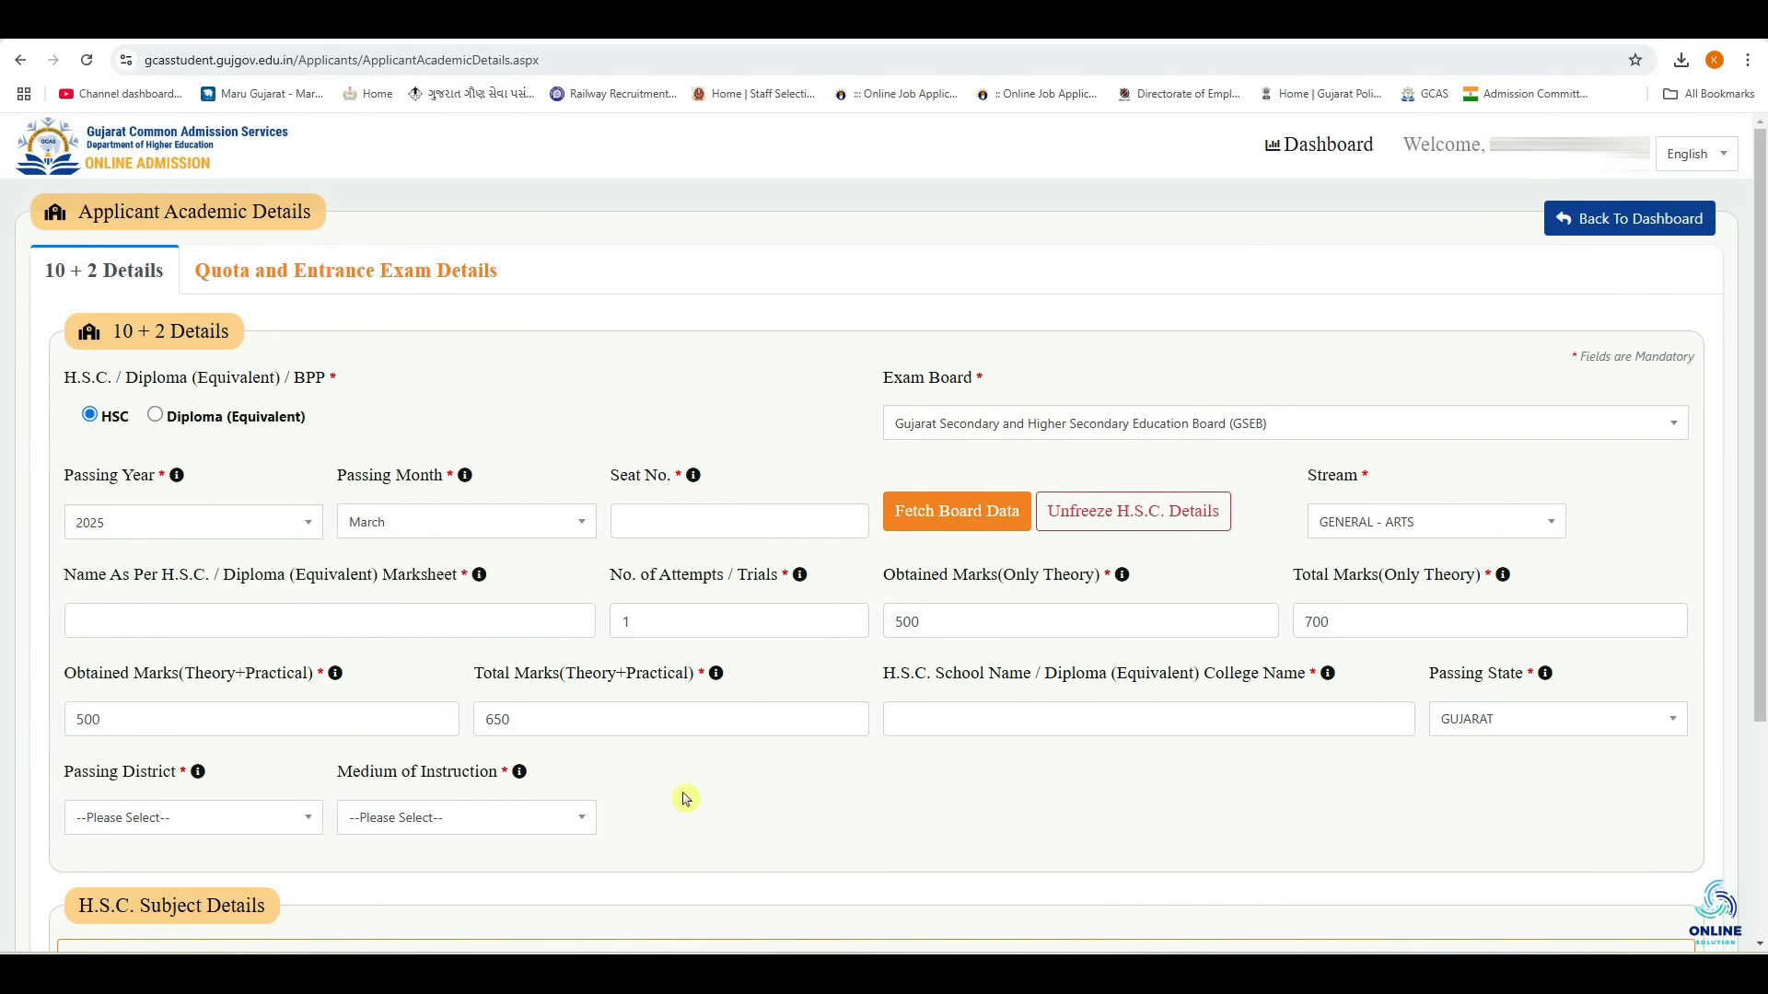
click(547, 827)
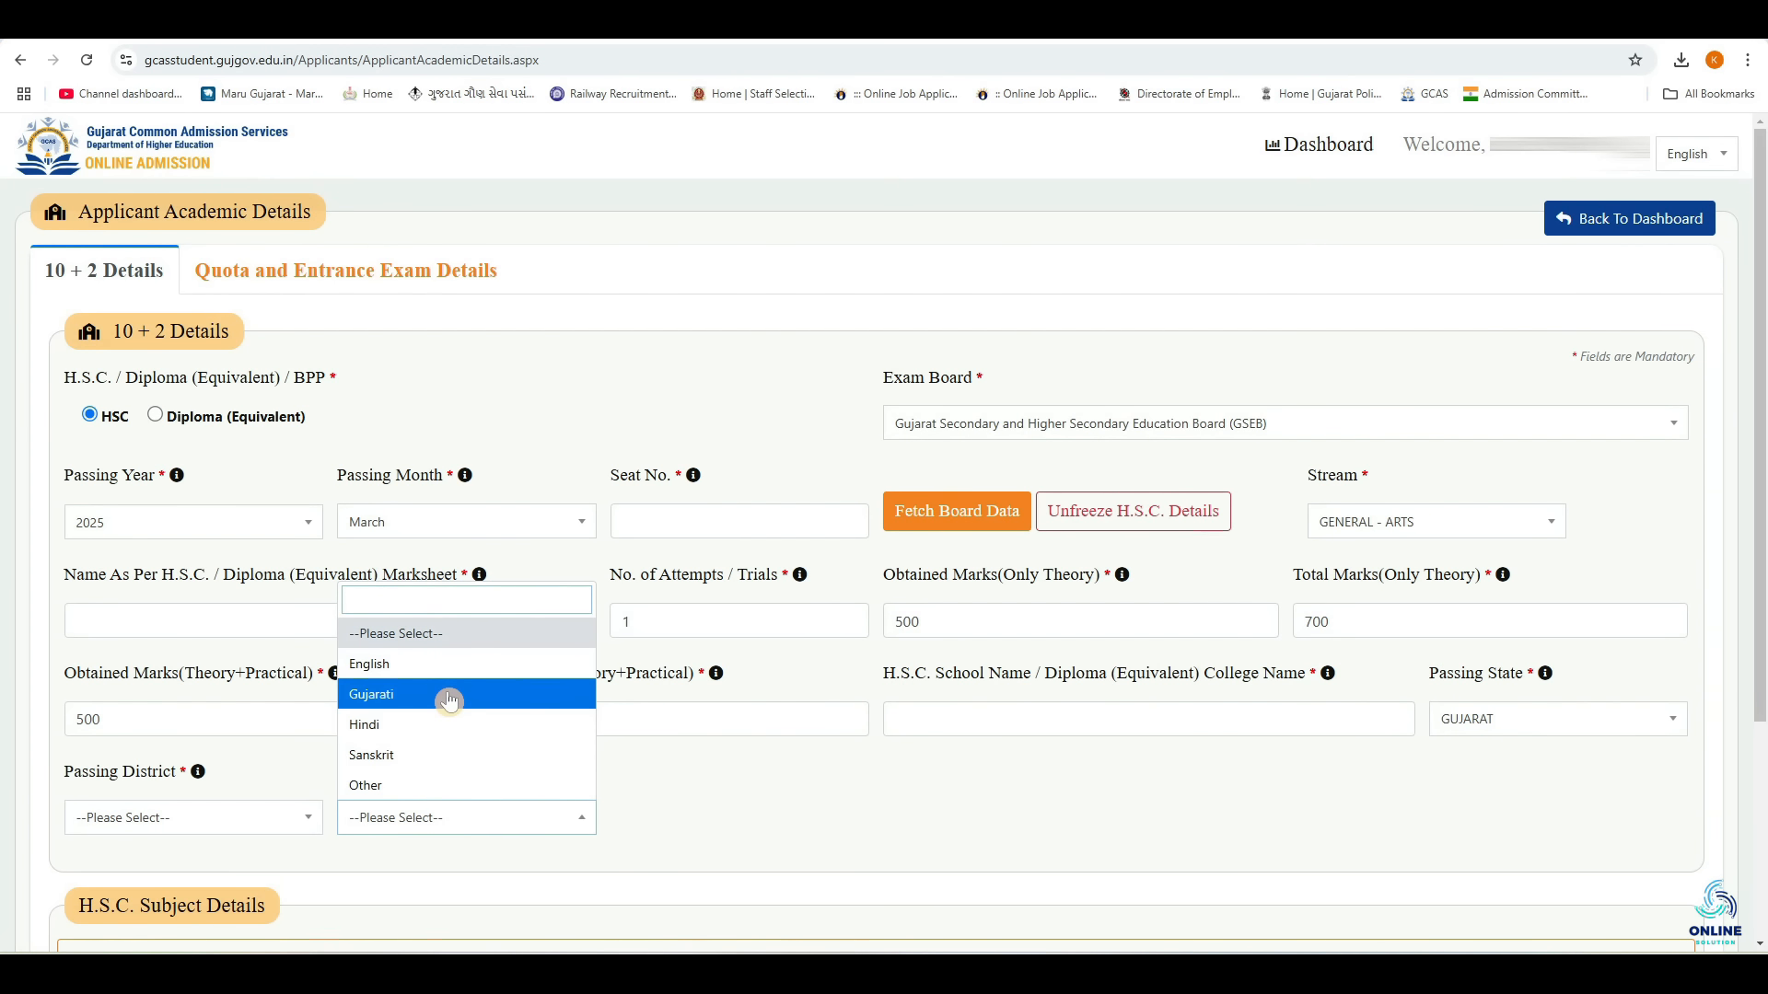
click(778, 770)
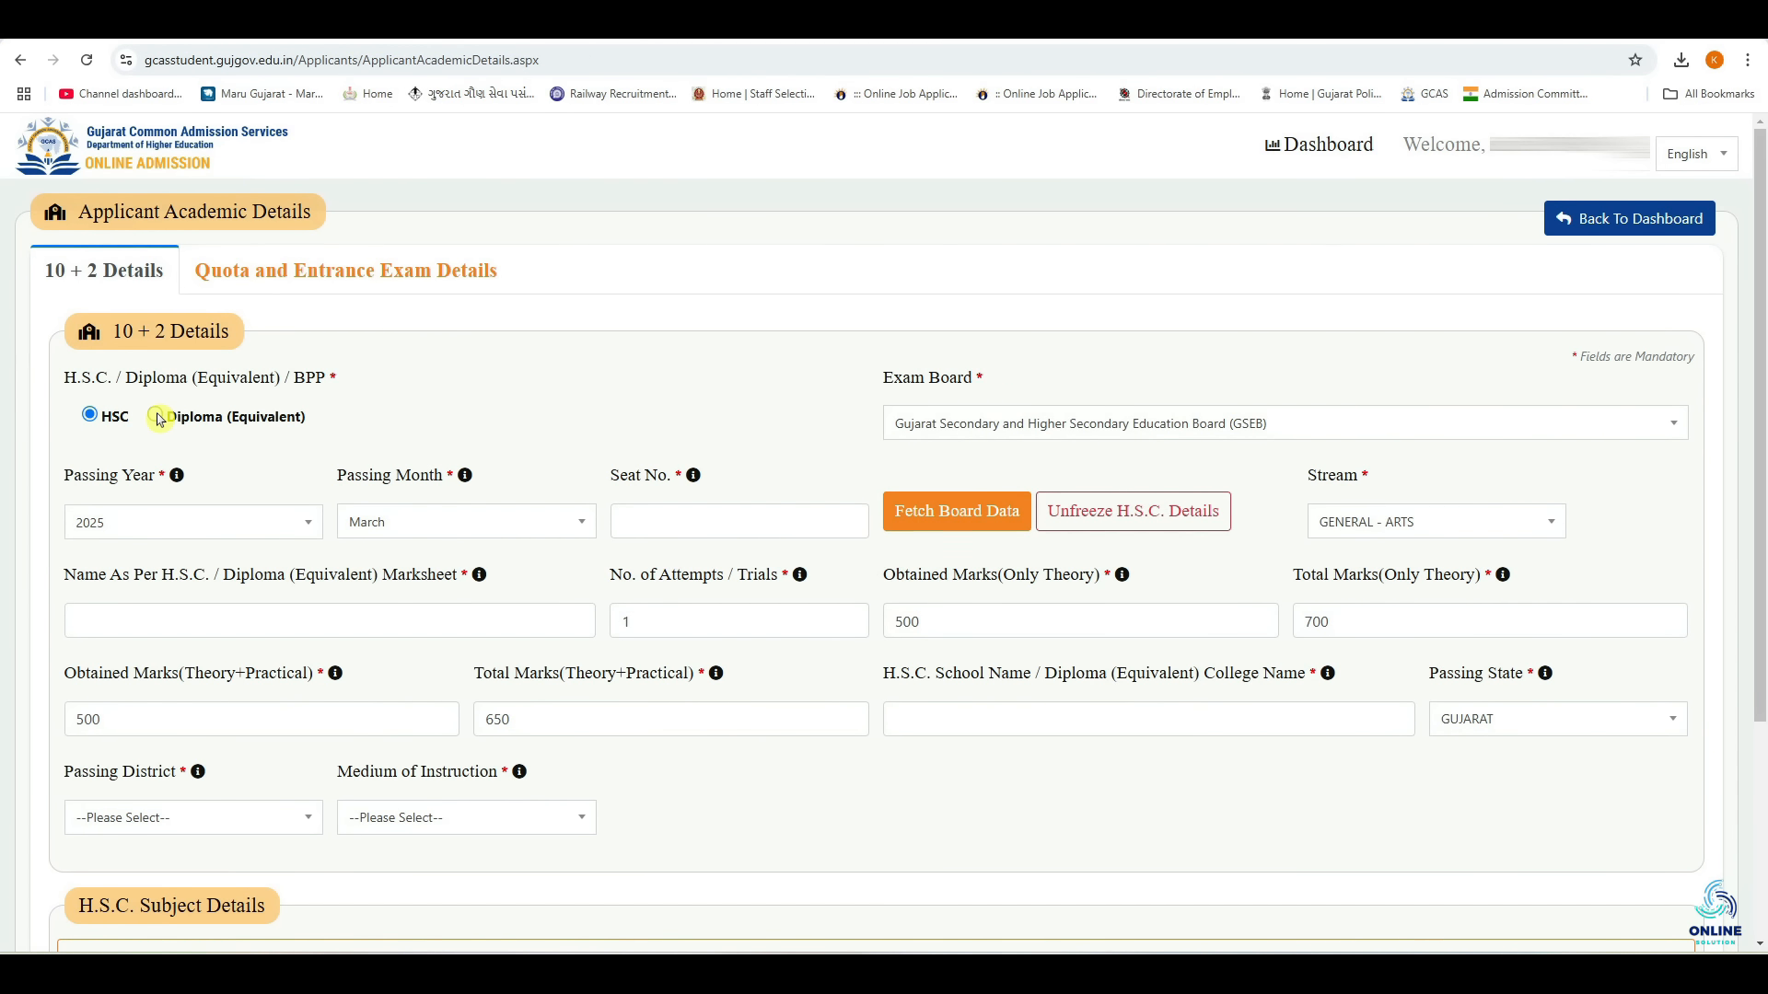
Switch the 10 + 2 qualification to Diploma (Equivalent) and go to the main subject name field.
click(156, 417)
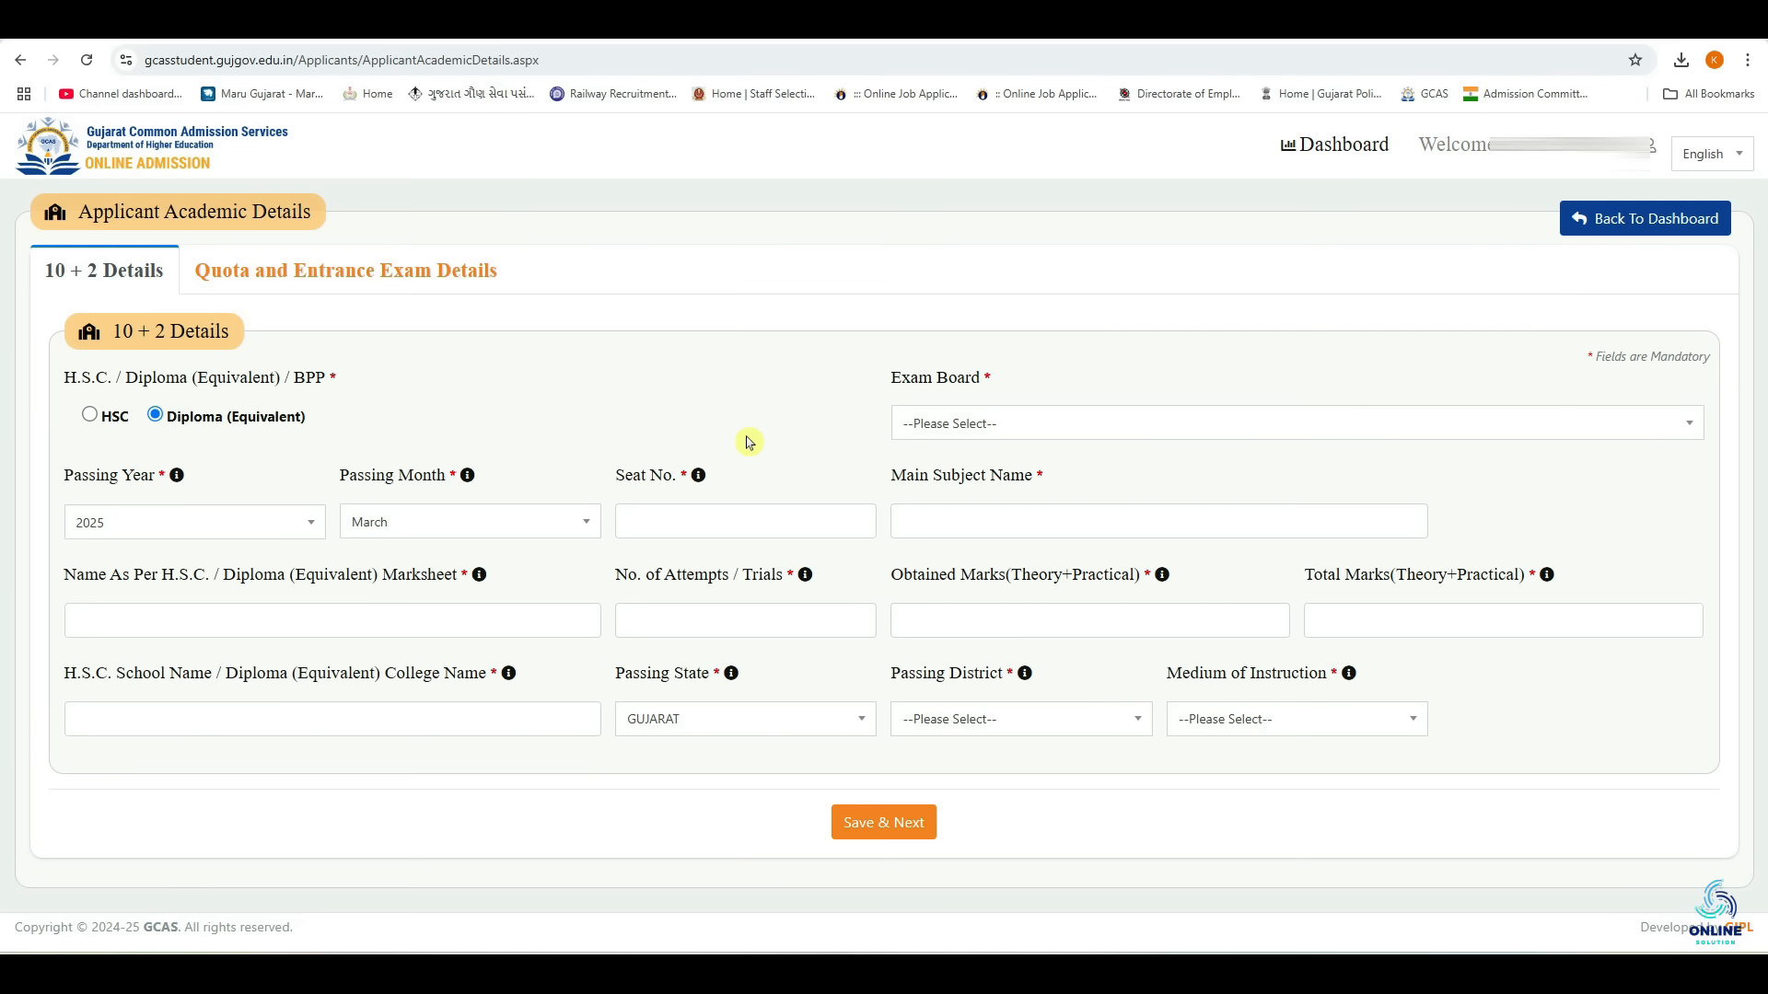
click(974, 523)
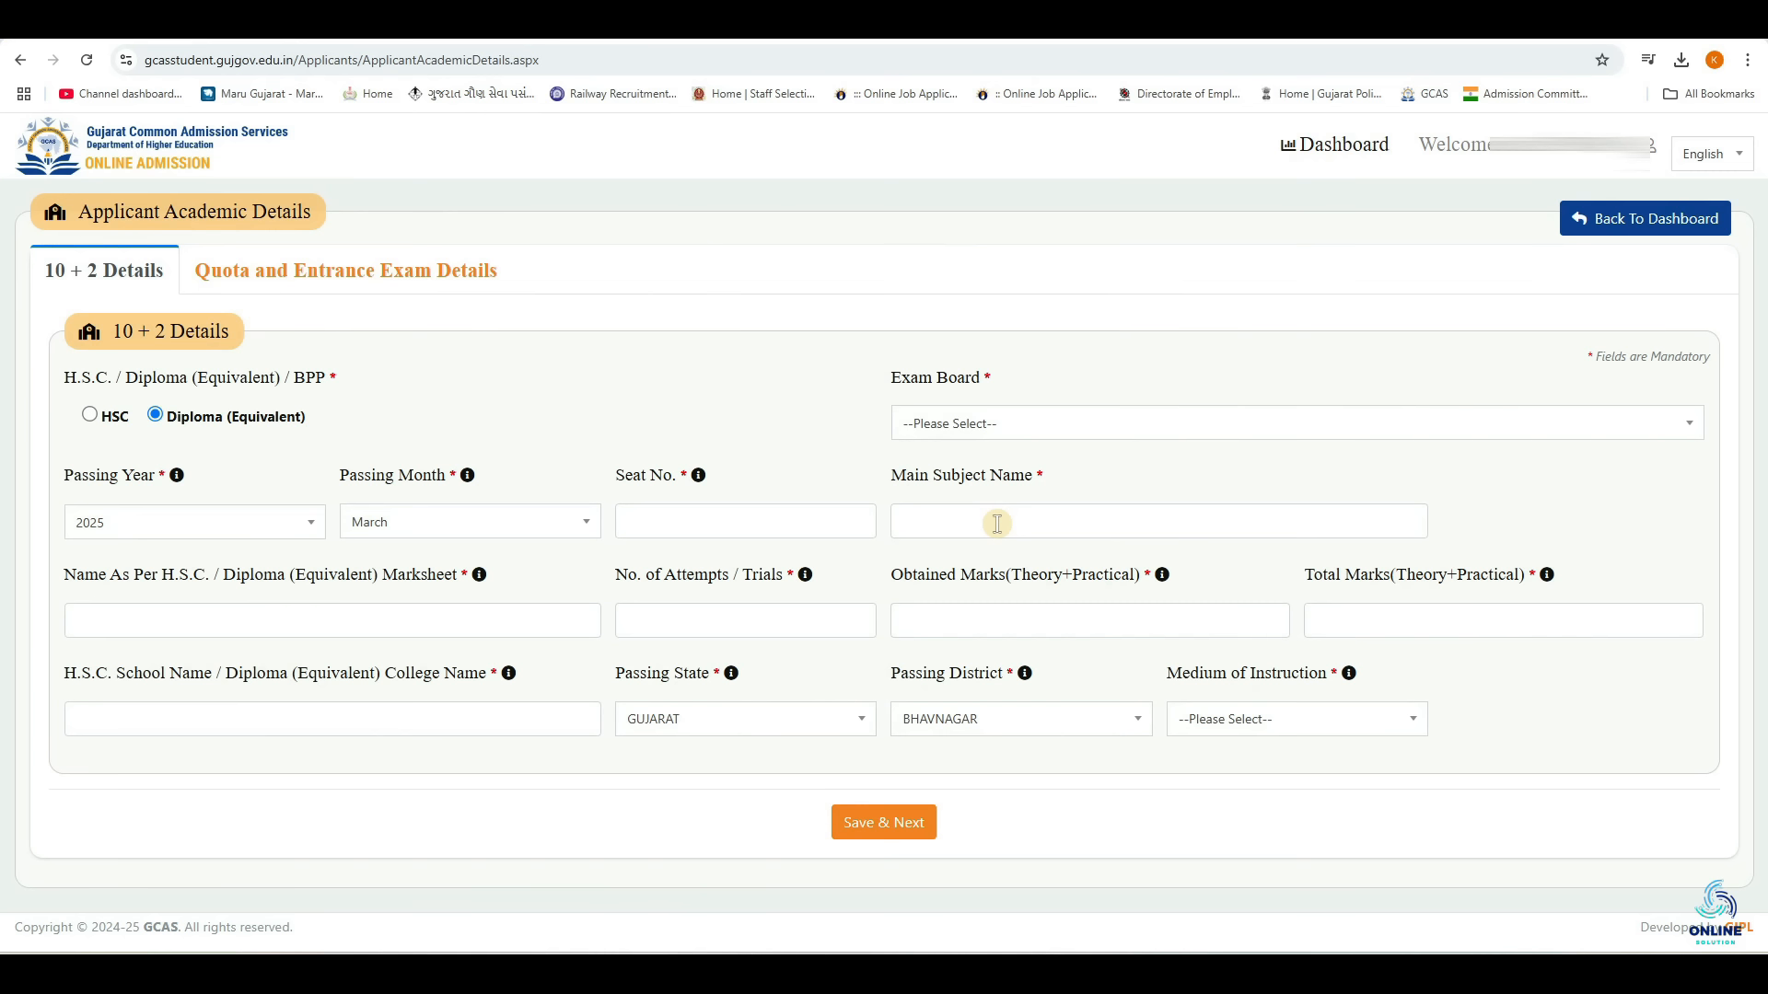
click(1031, 523)
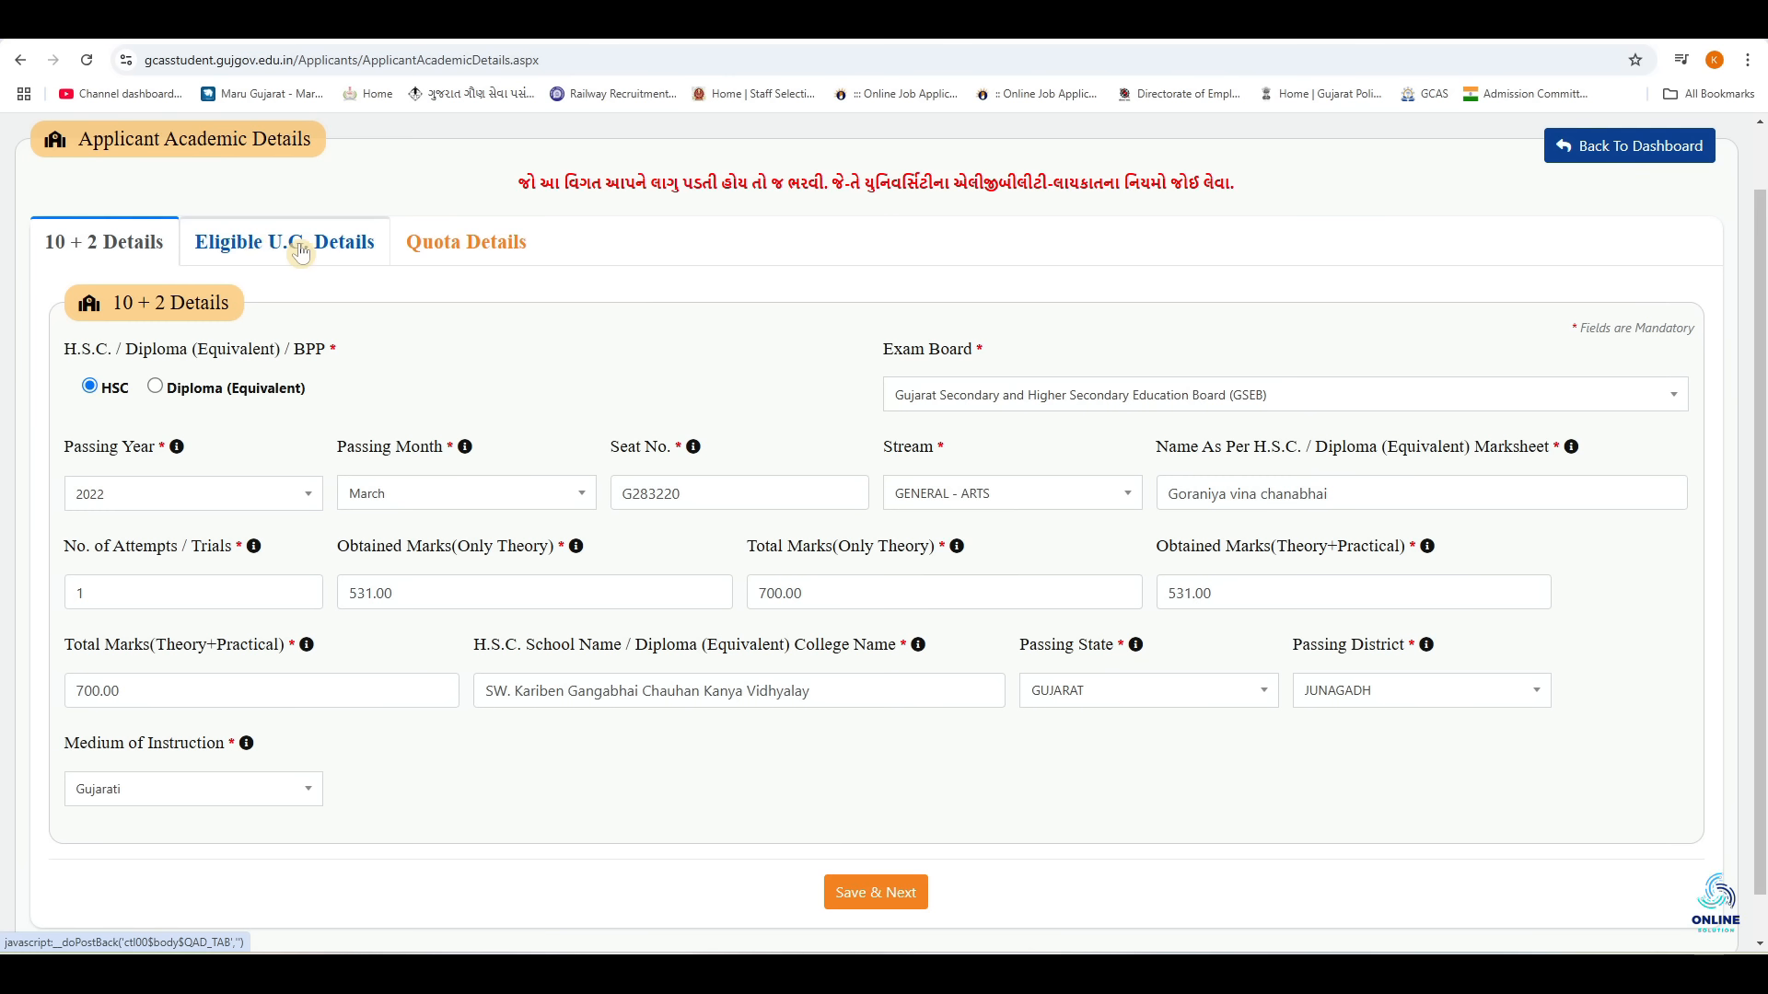
Open the Eligible U.G. Details and set the university to GUJARAT UNIVERSITY, AHMEDABAD and the course to BACHELOR OF ARTS.
scroll(466, 447, up, 1)
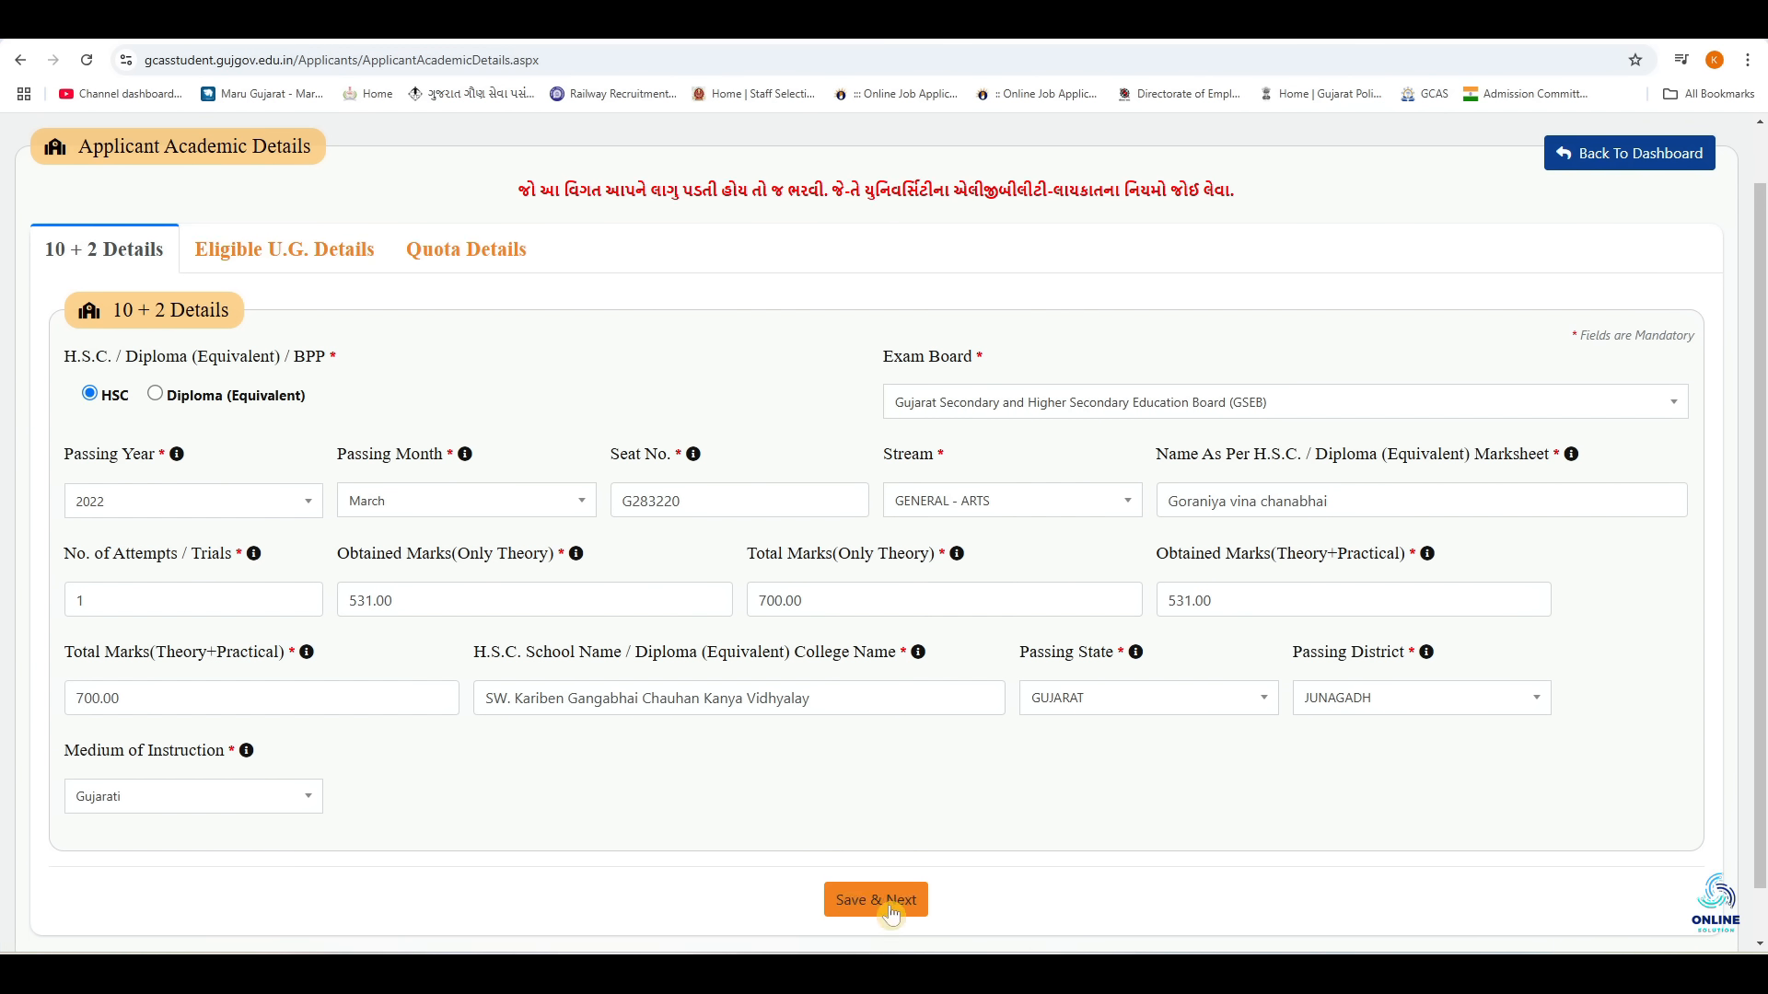
click(312, 266)
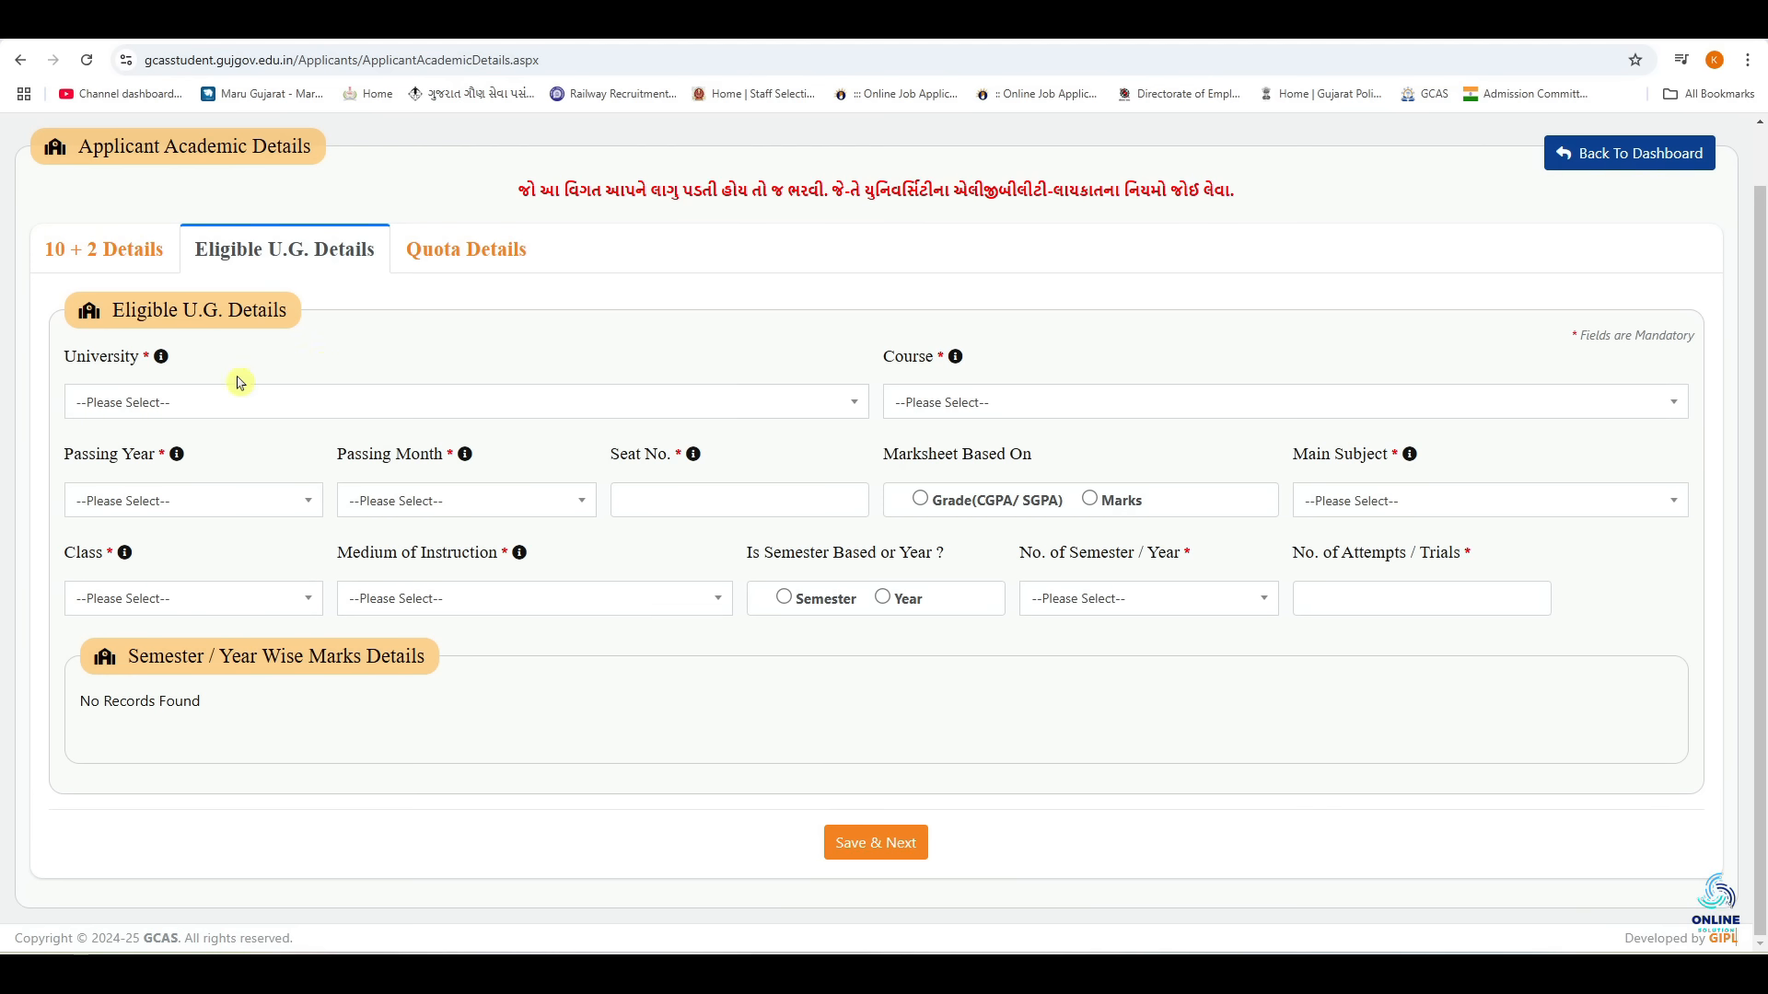
click(172, 410)
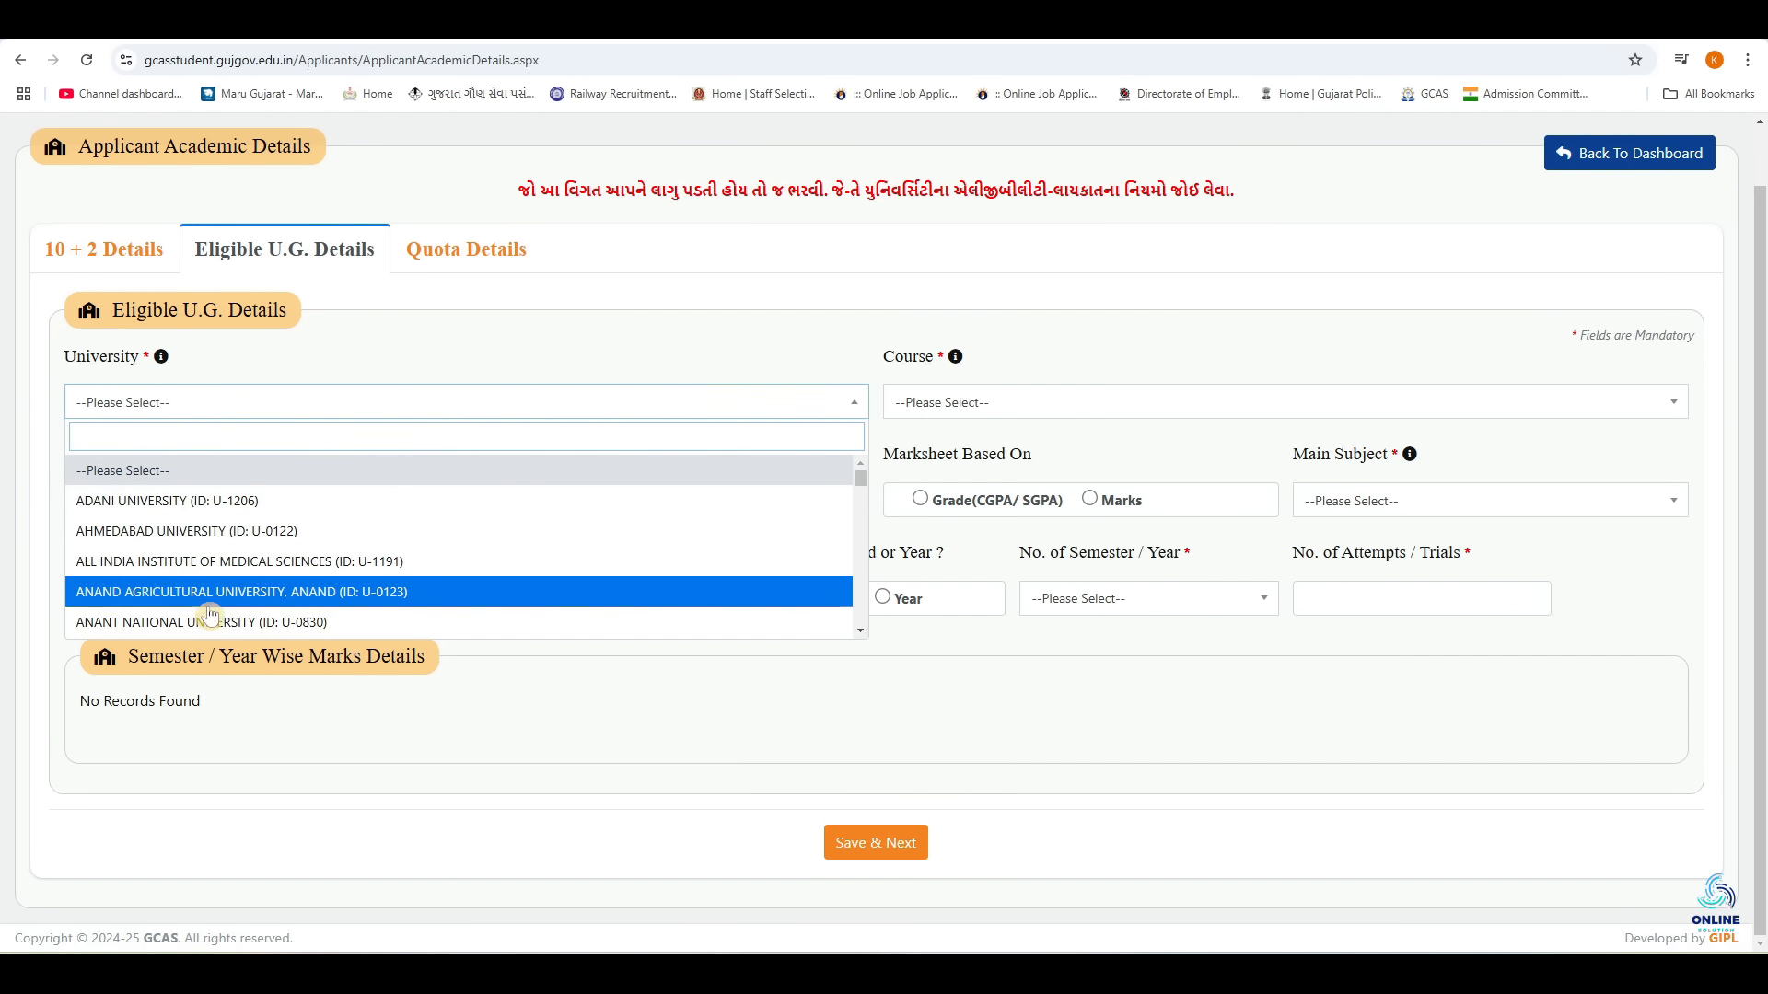
click(266, 522)
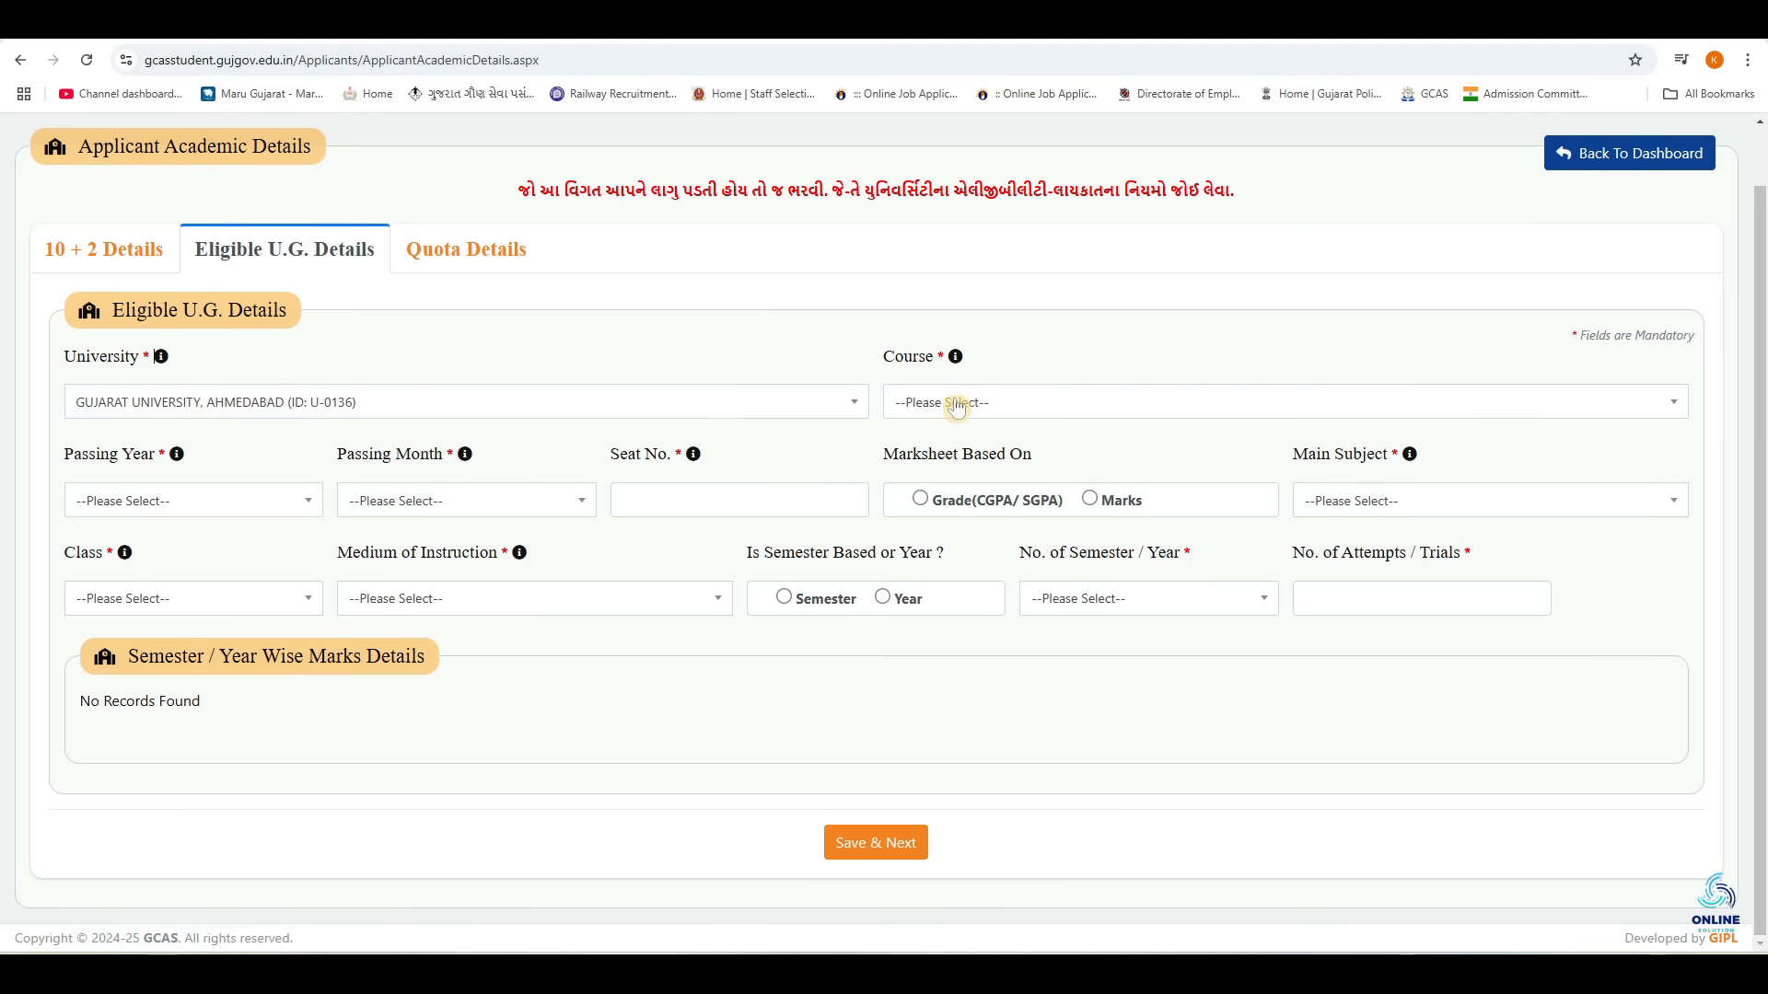
click(951, 402)
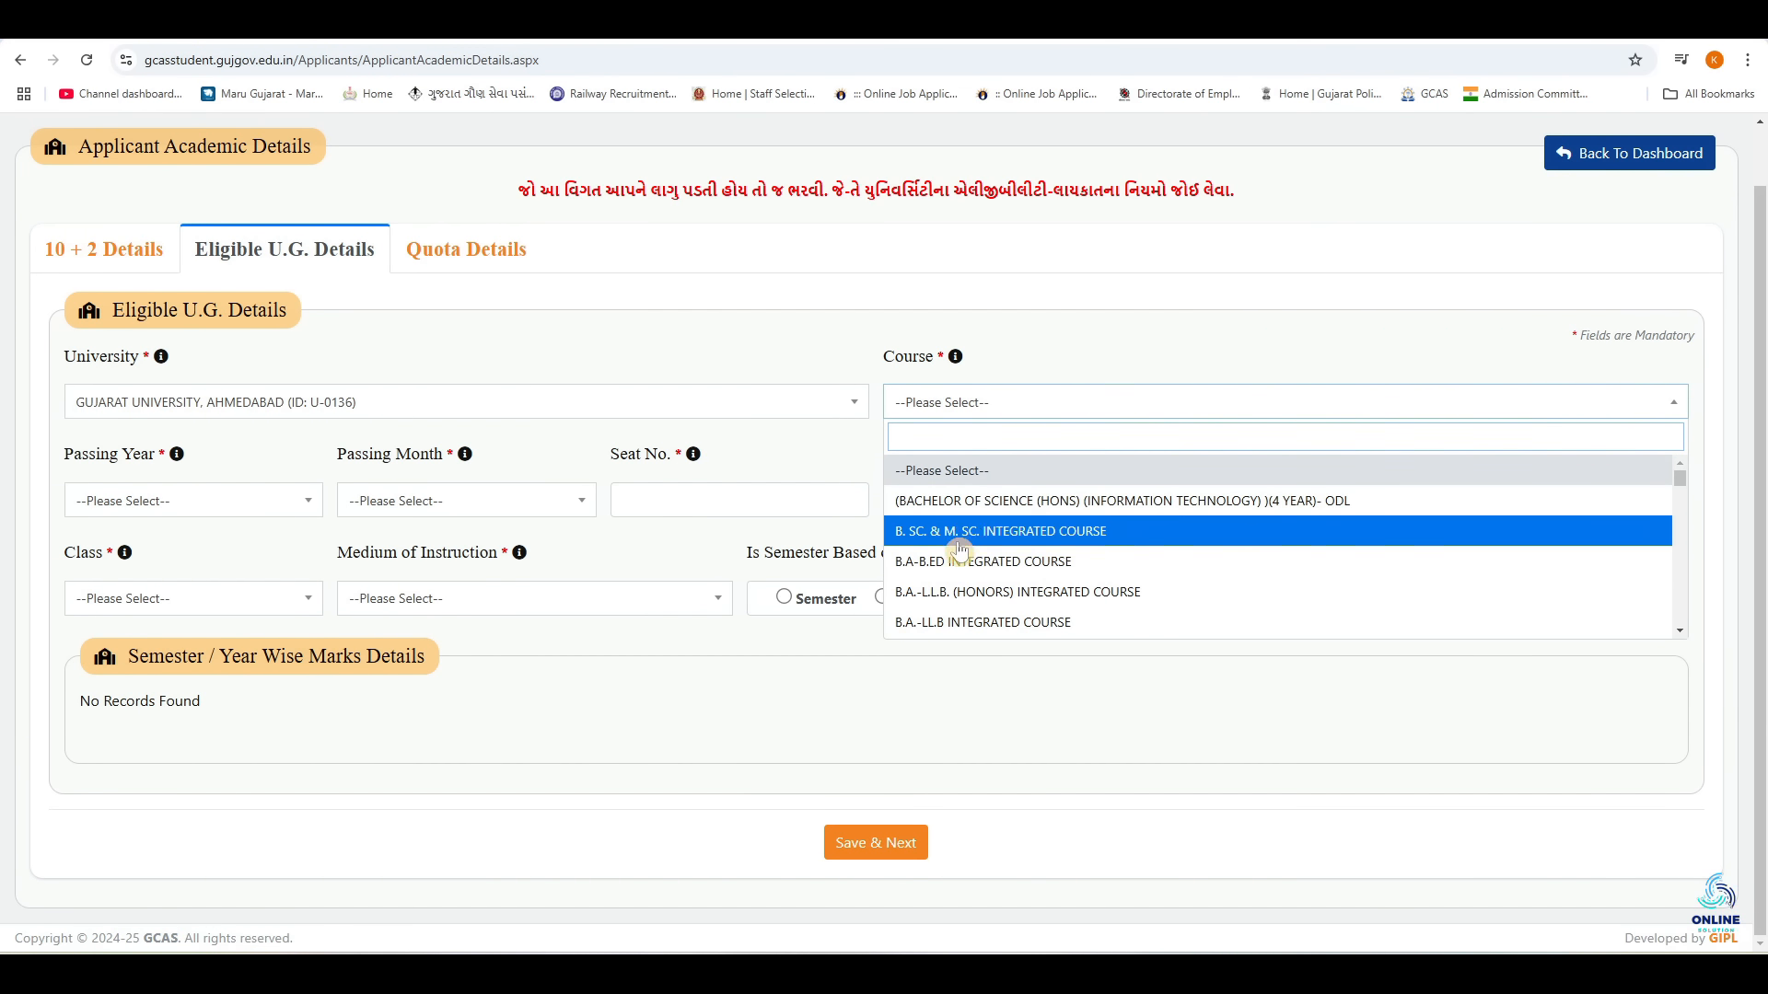
scroll(967, 619, down, 2)
click(967, 620)
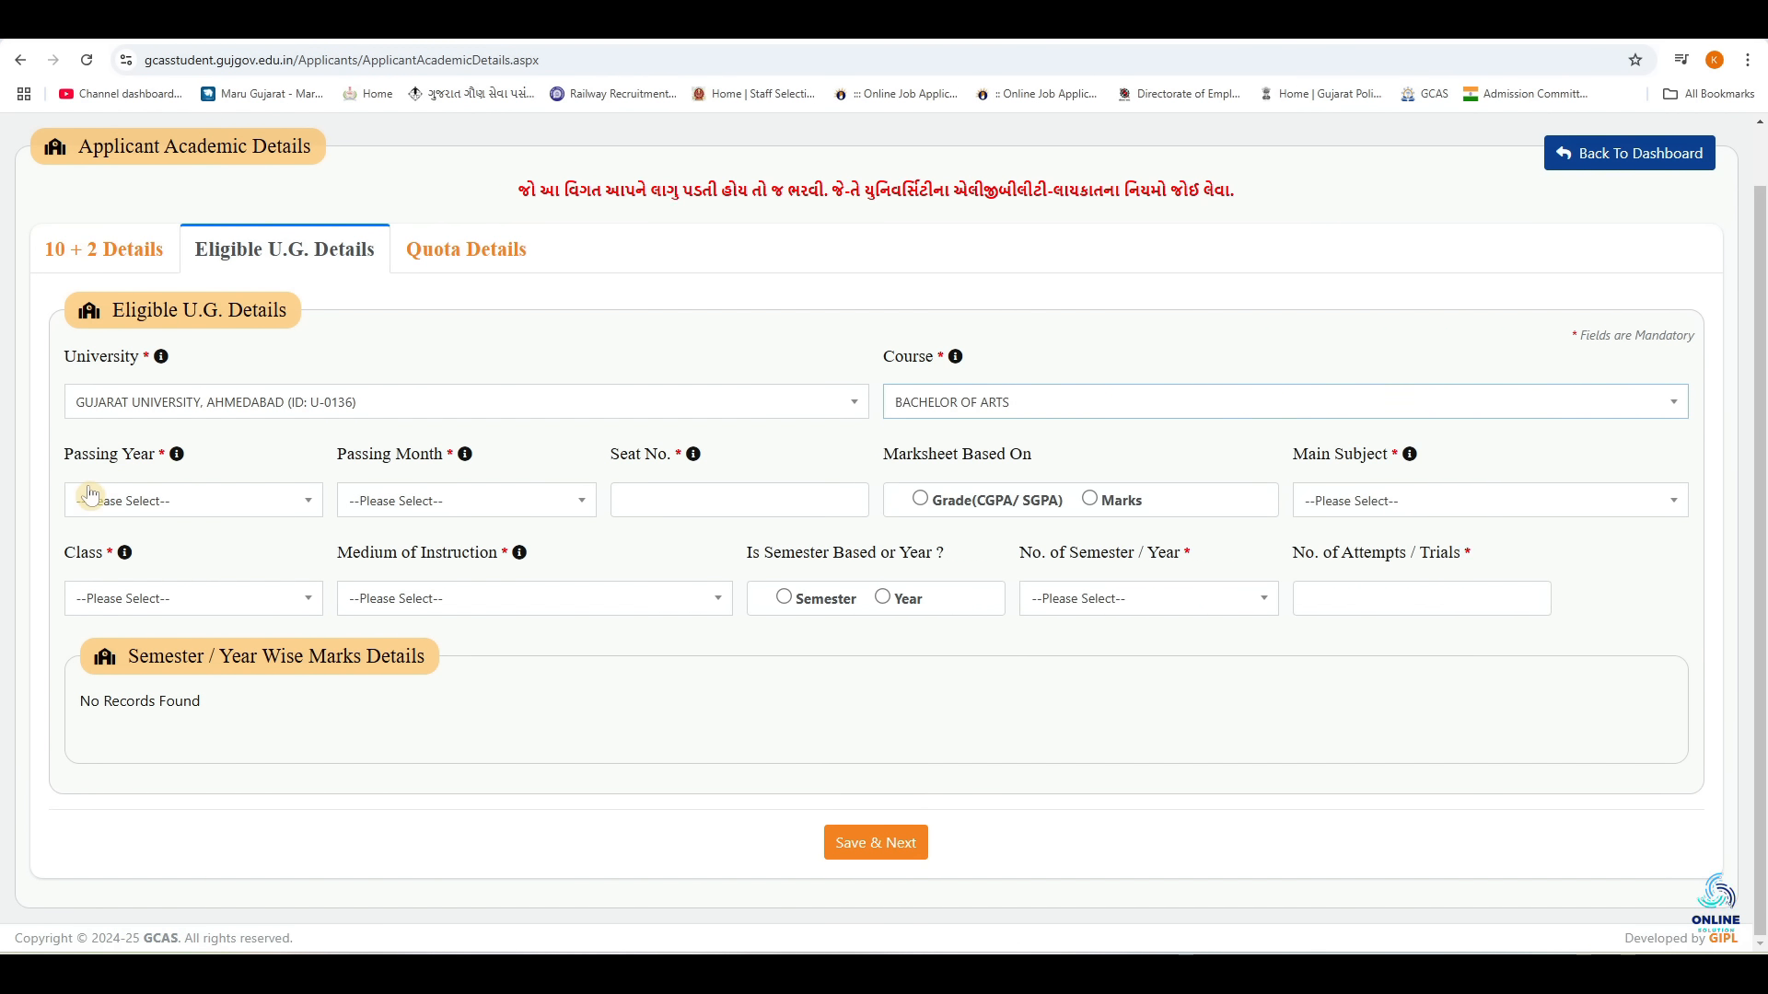
Set the U.G. passing year to 2025 and the passing month to March, and go through the seat number field.
click(213, 501)
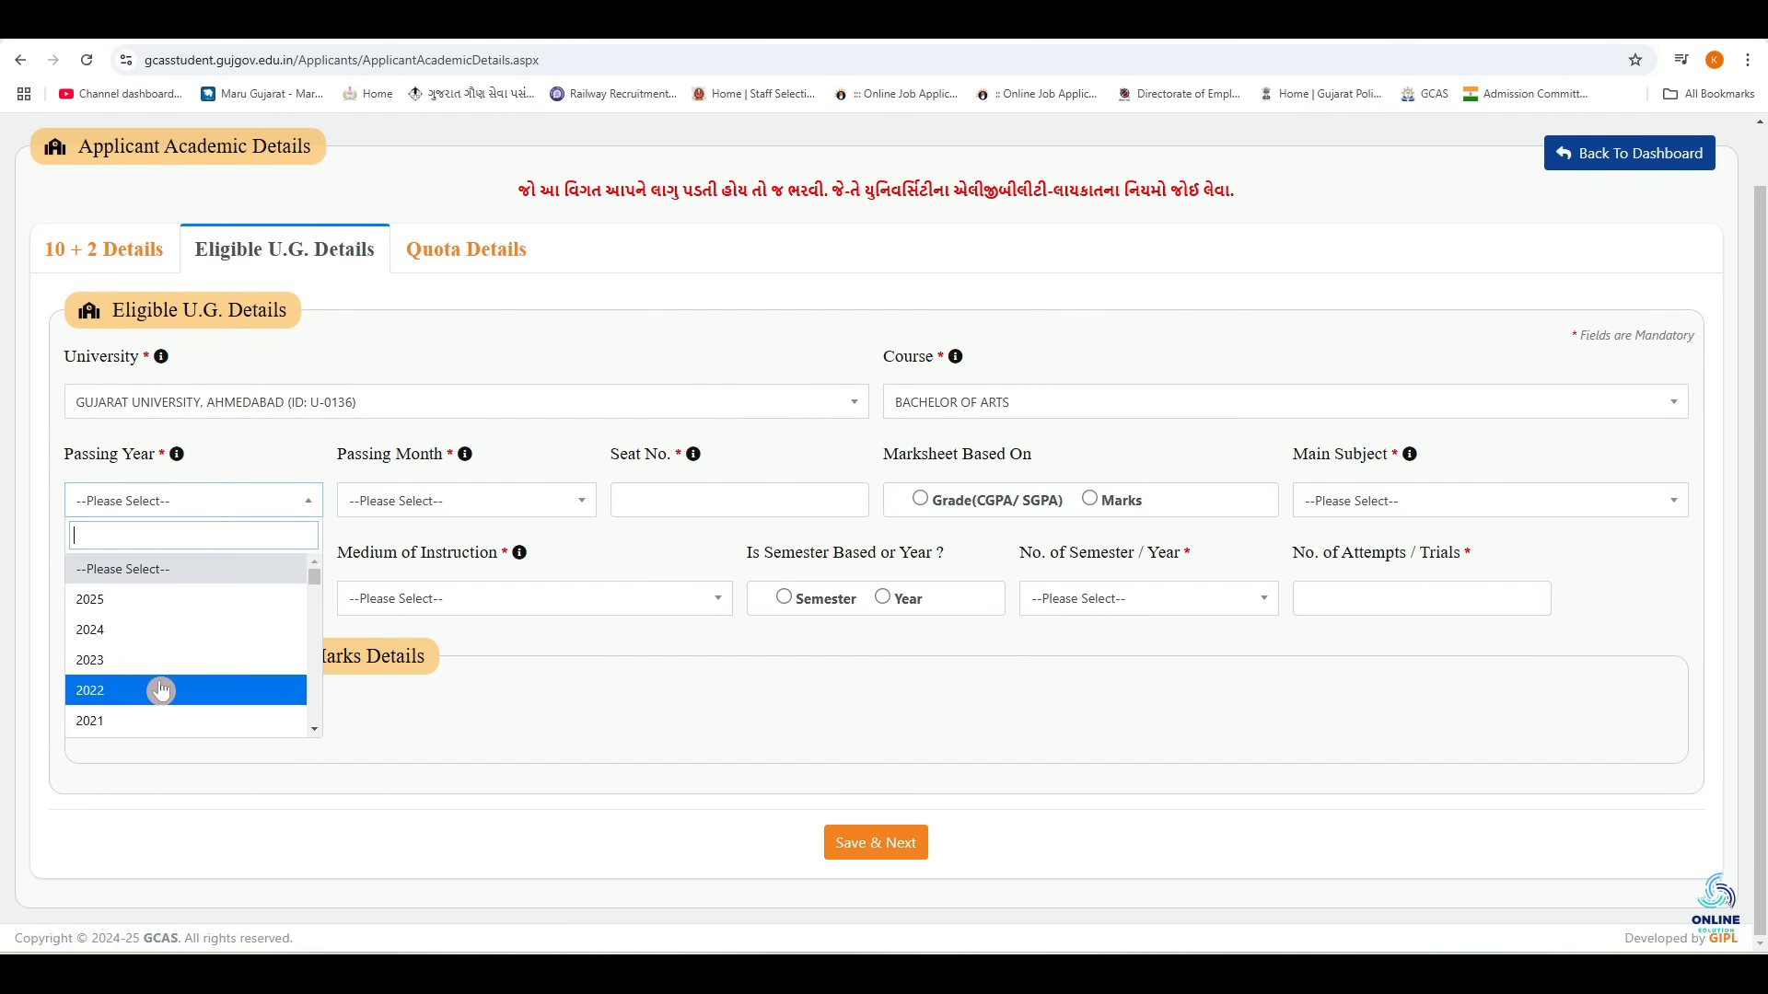
click(189, 599)
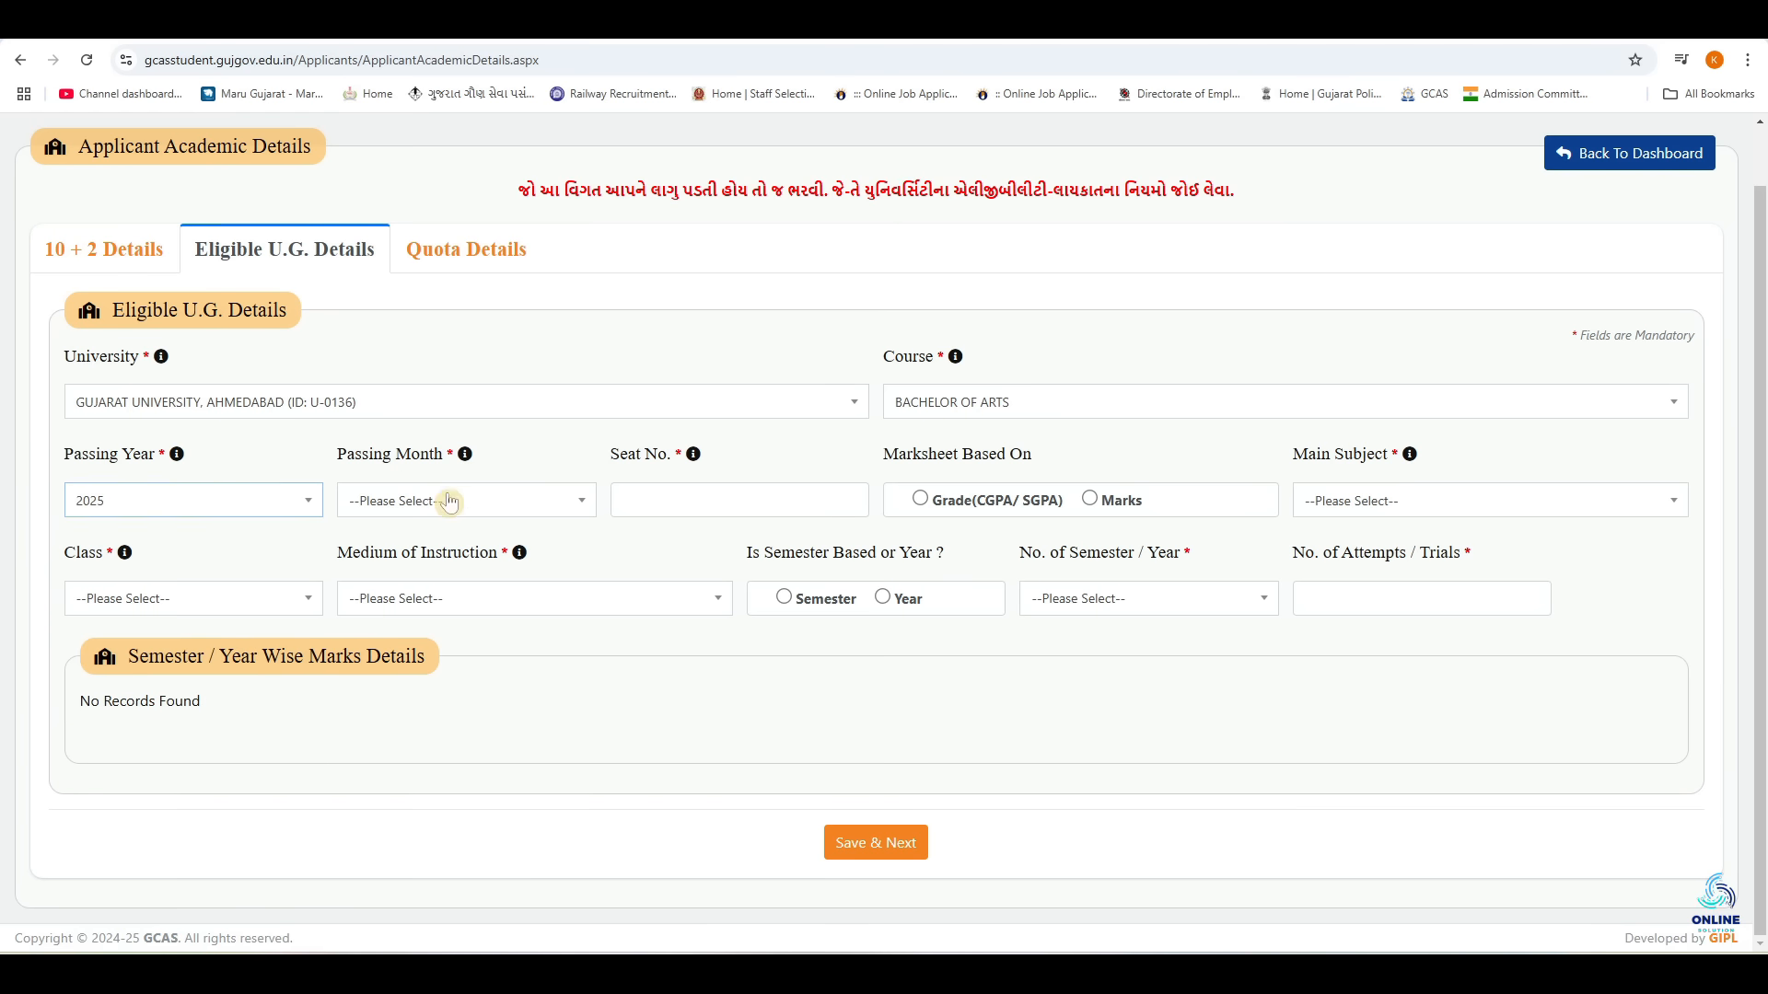
click(451, 502)
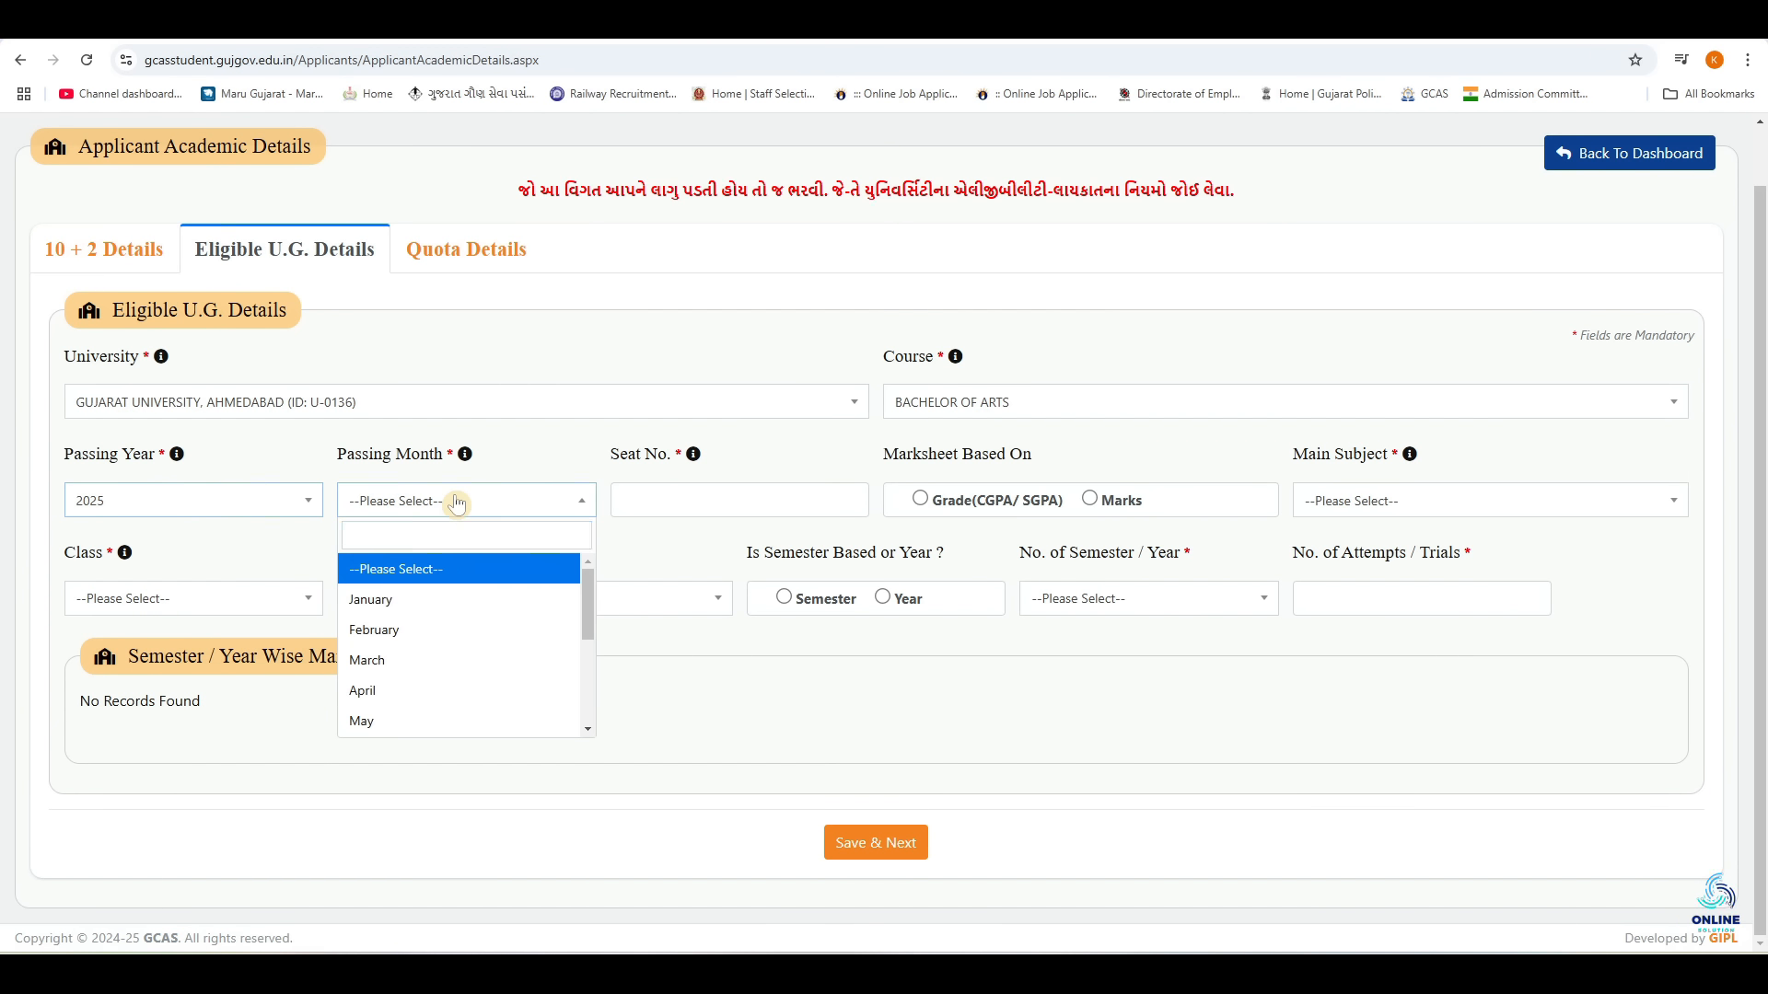
click(405, 660)
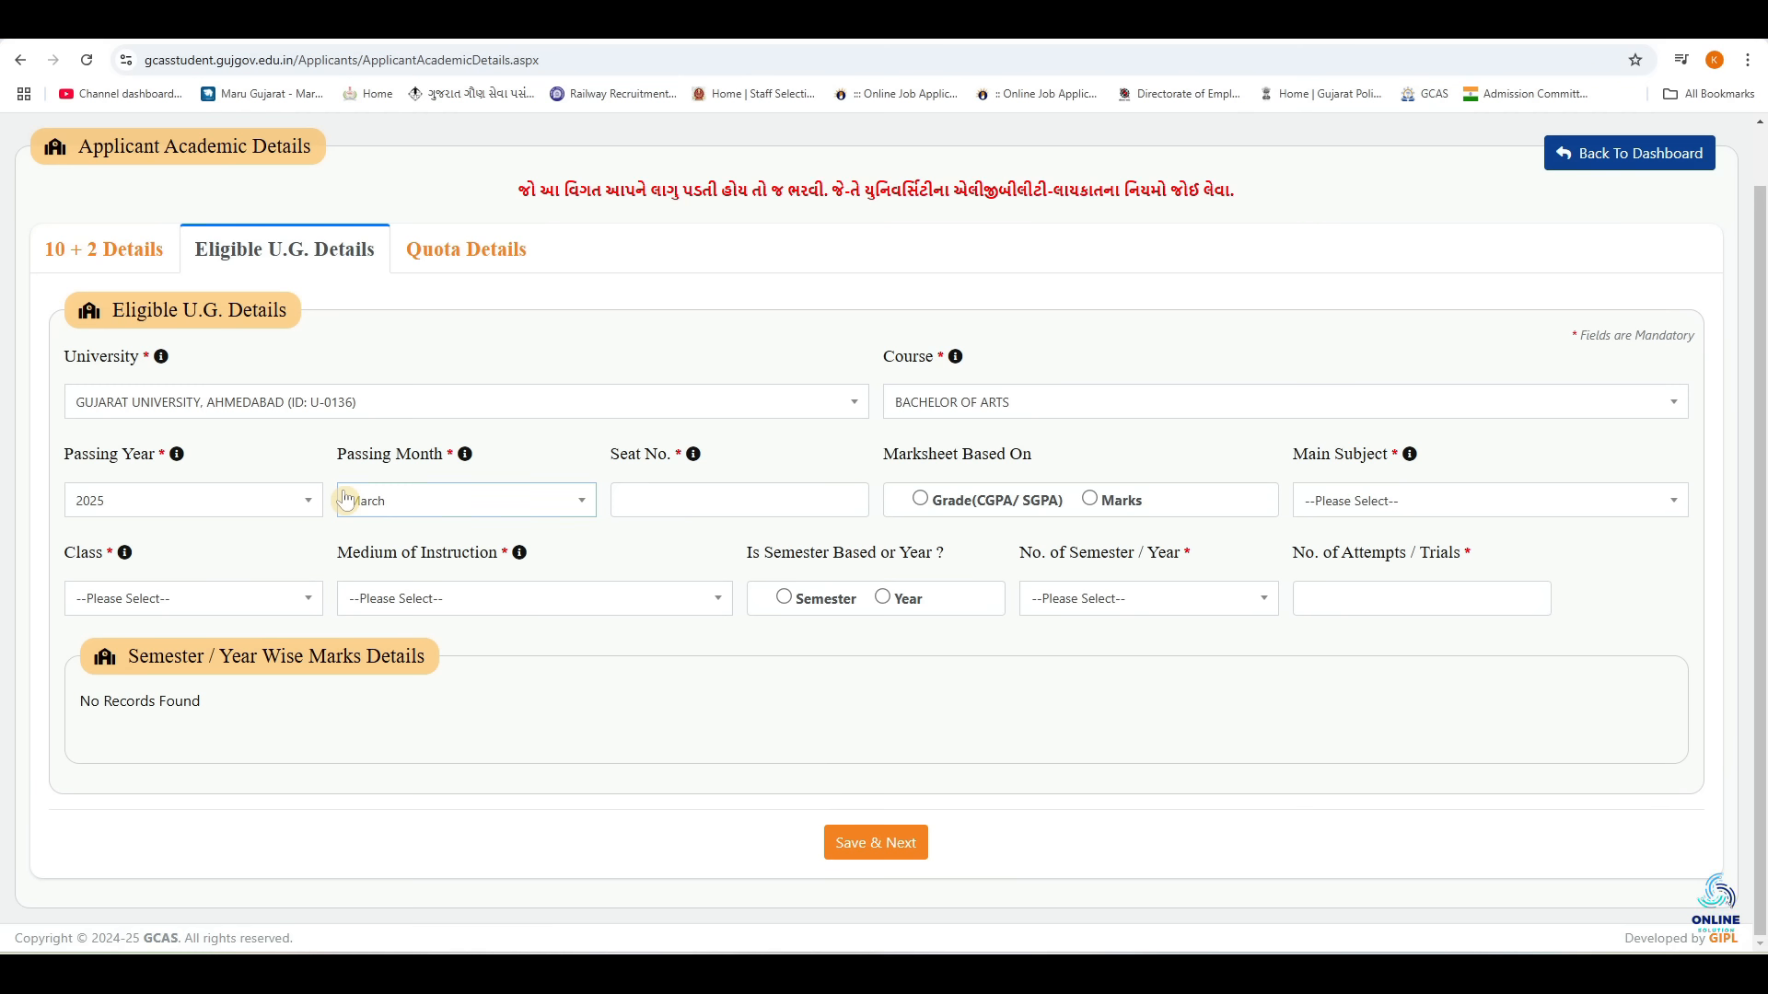
click(640, 474)
click(647, 497)
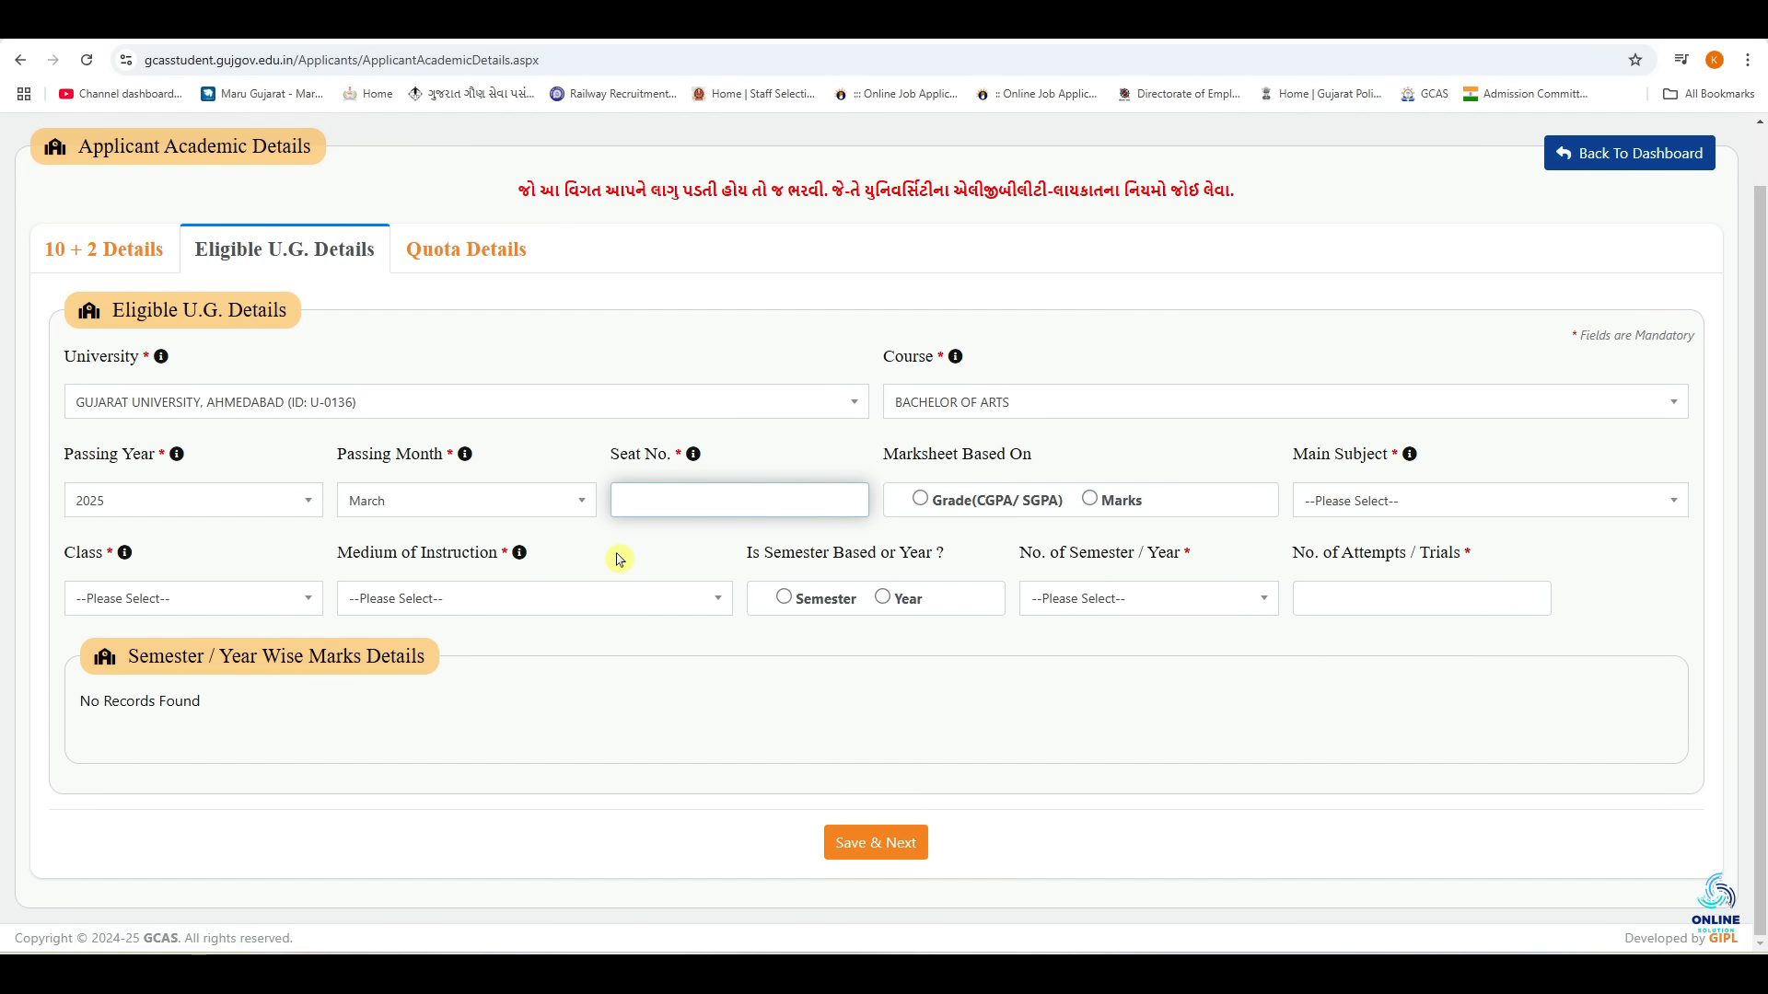
click(875, 476)
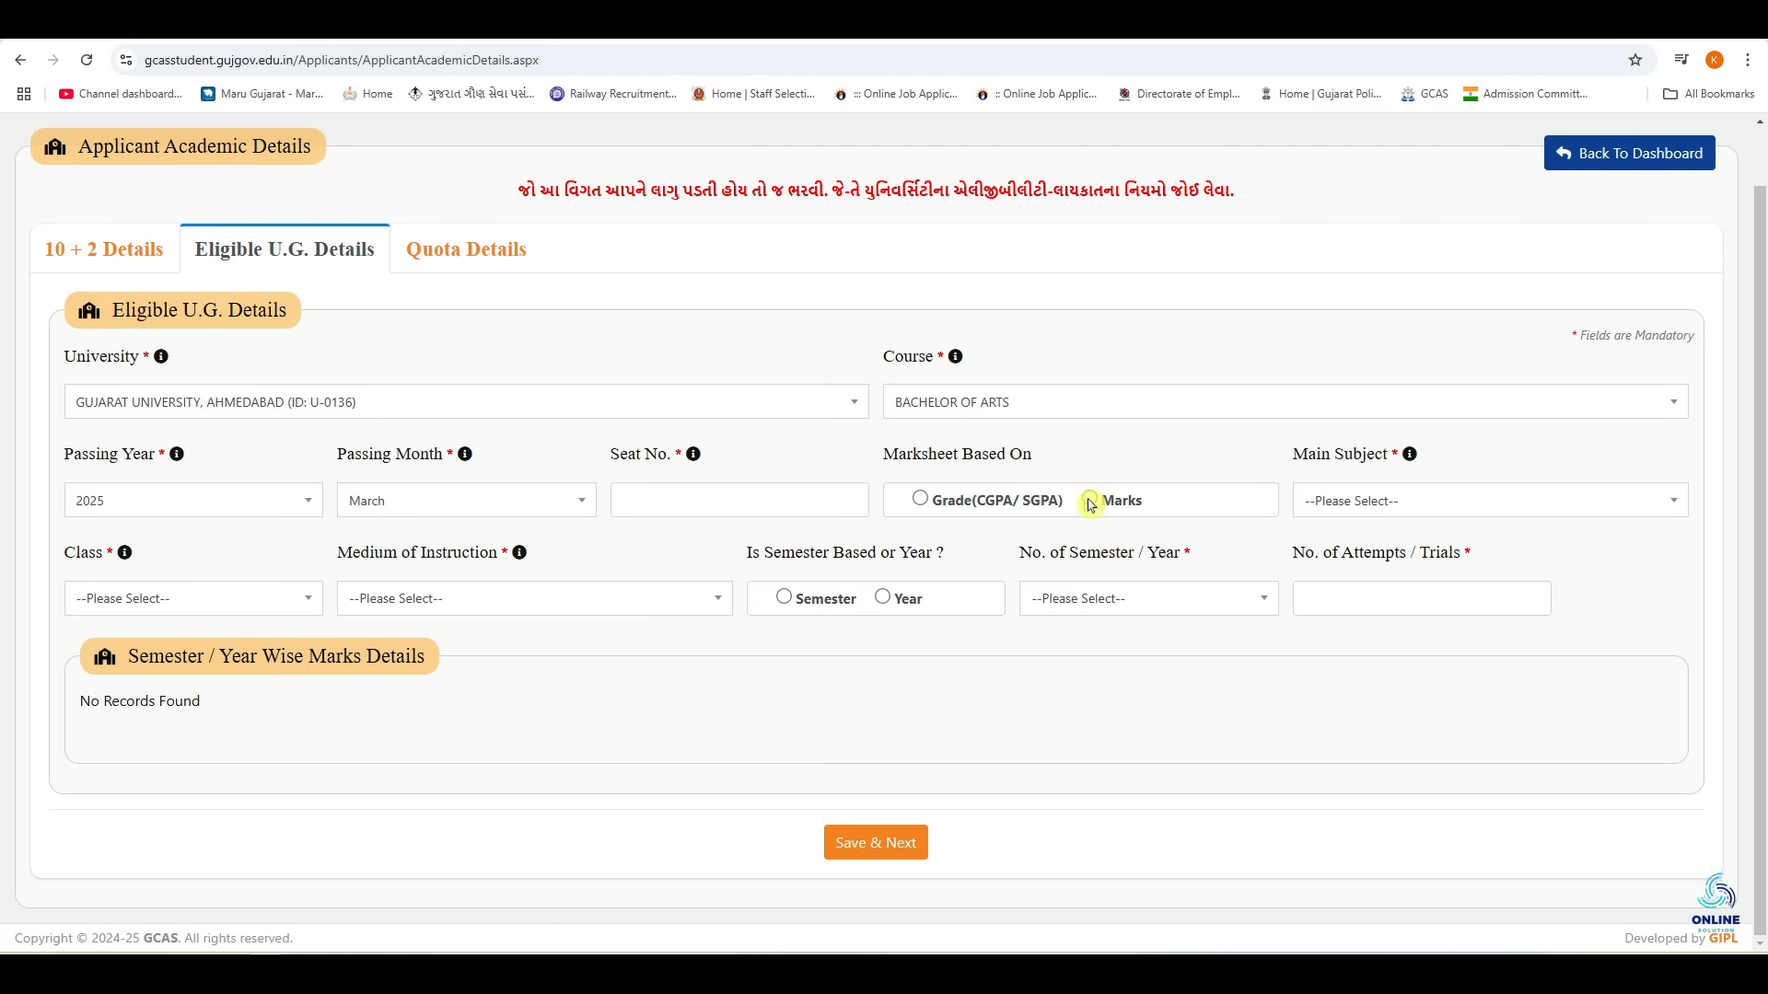
Try basing the U.G. marksheet on Grade(CGPA/ SGPA) and go through the Obtained CGPA and Out of CGPA fields.
click(966, 507)
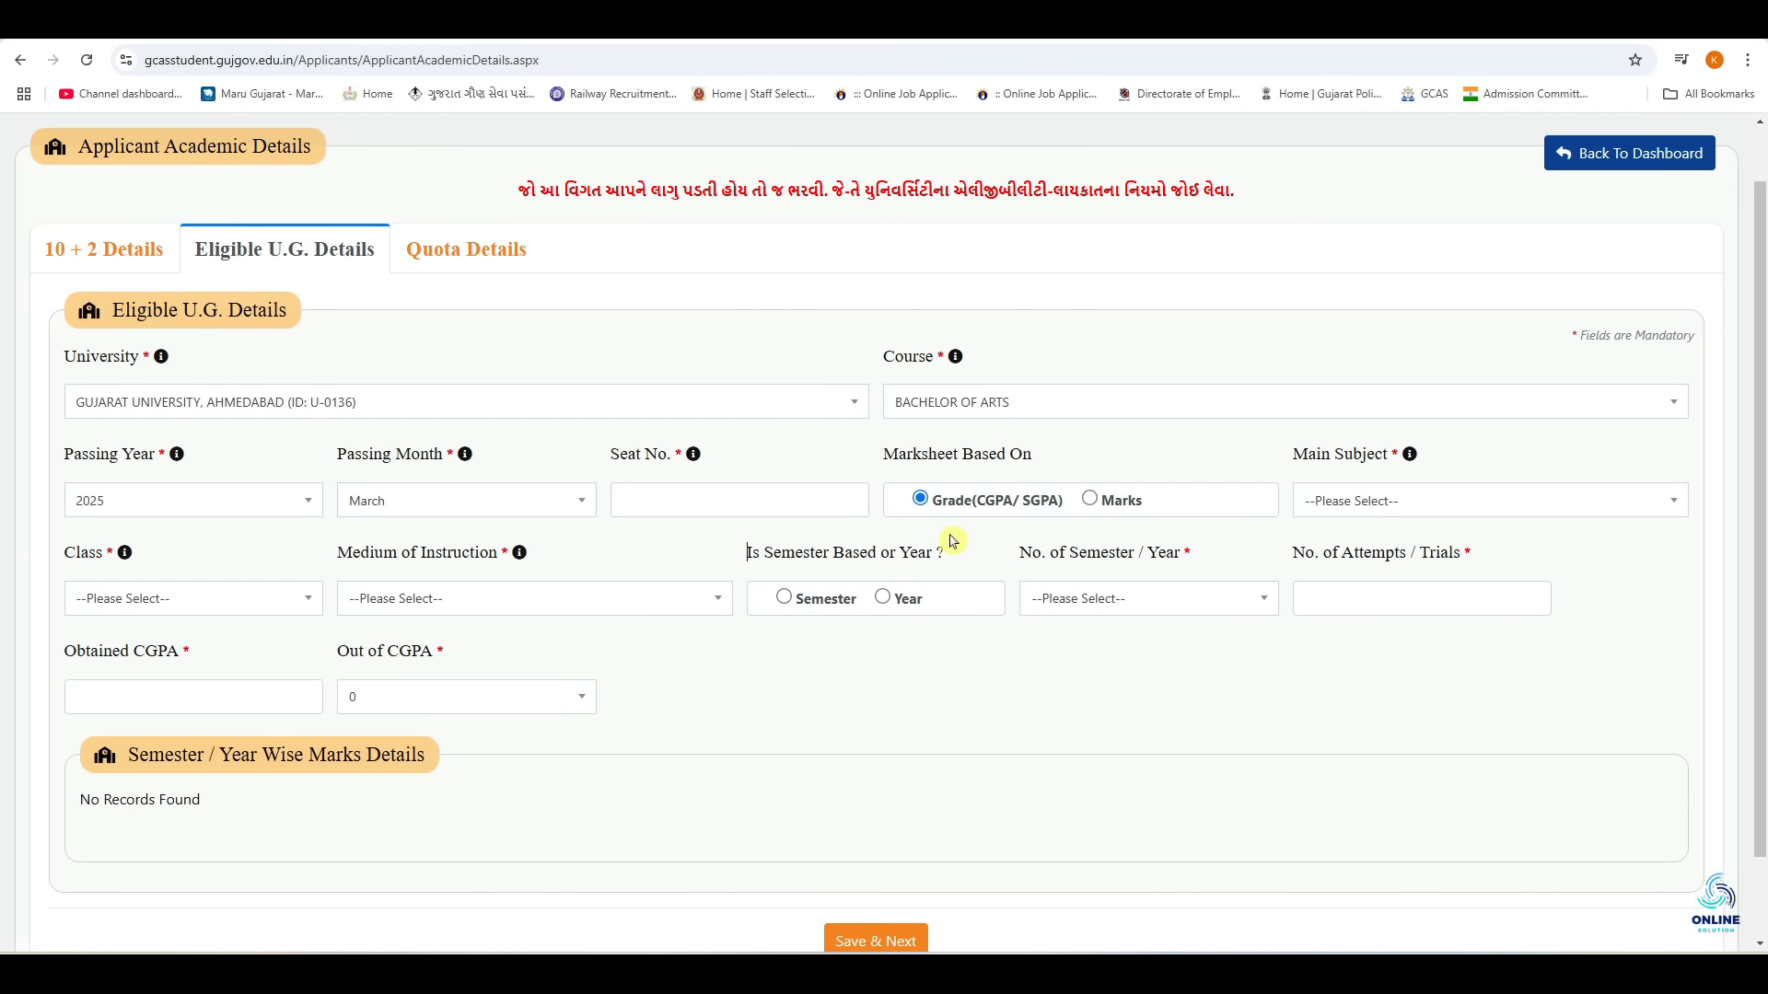
click(224, 697)
click(135, 702)
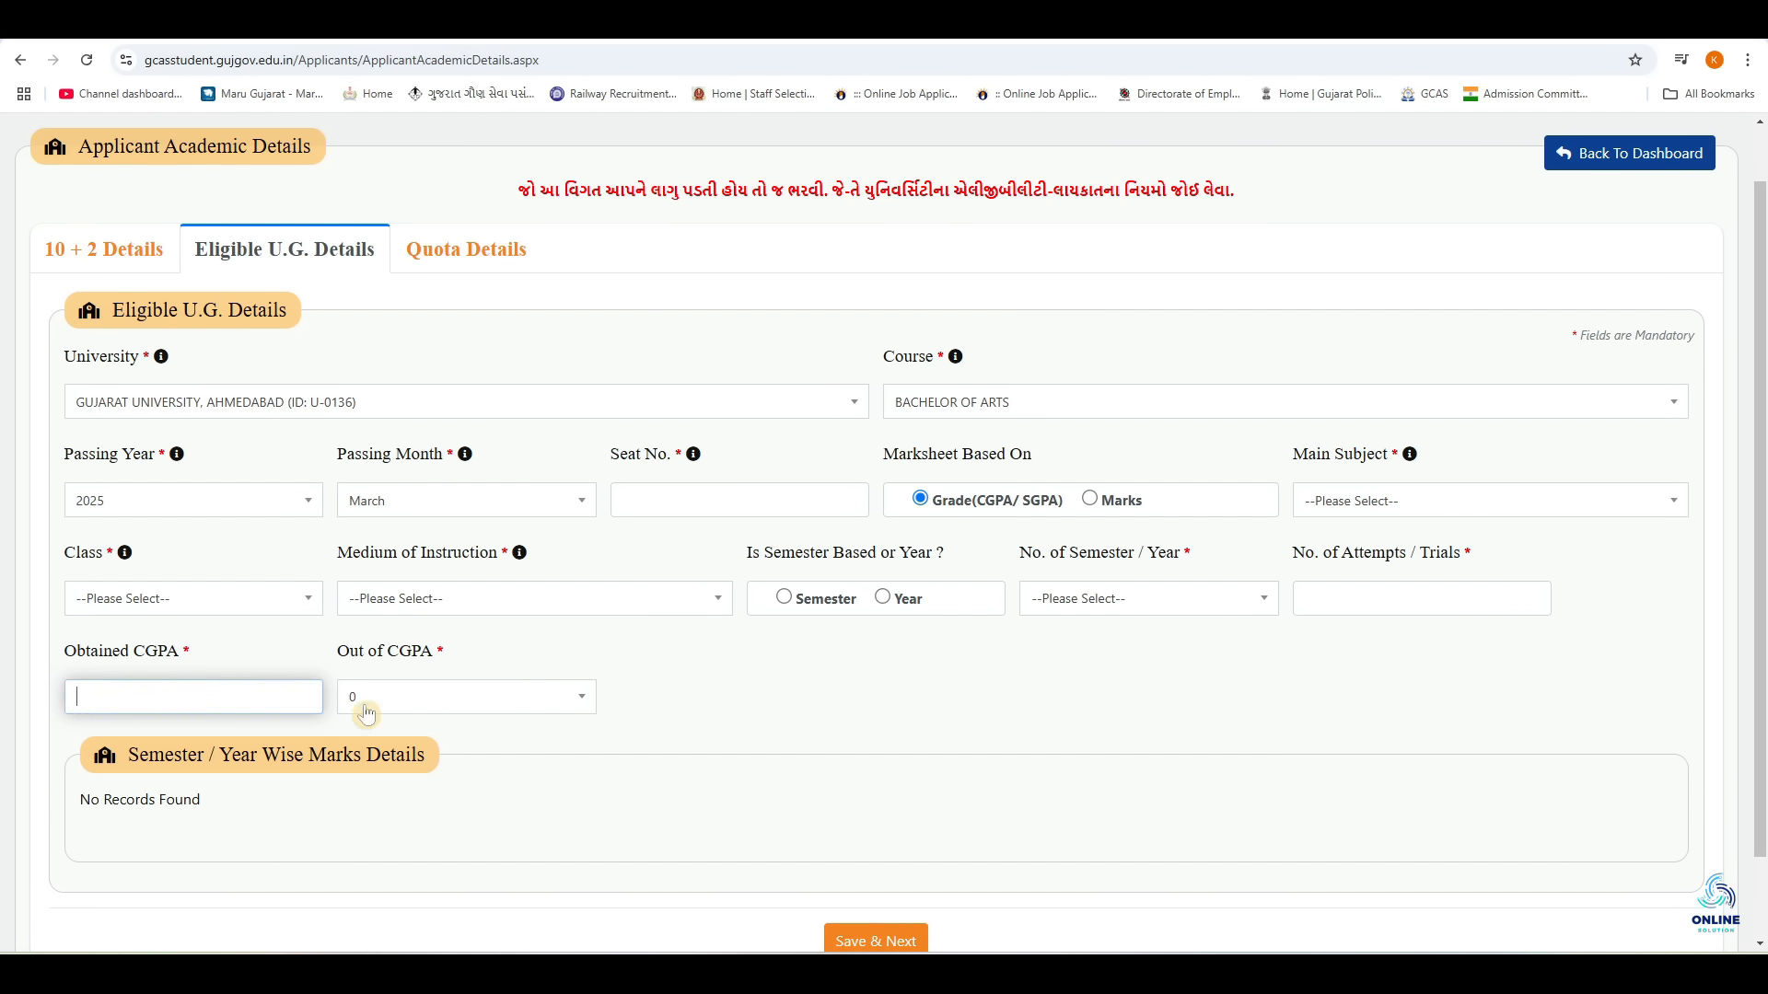
click(451, 709)
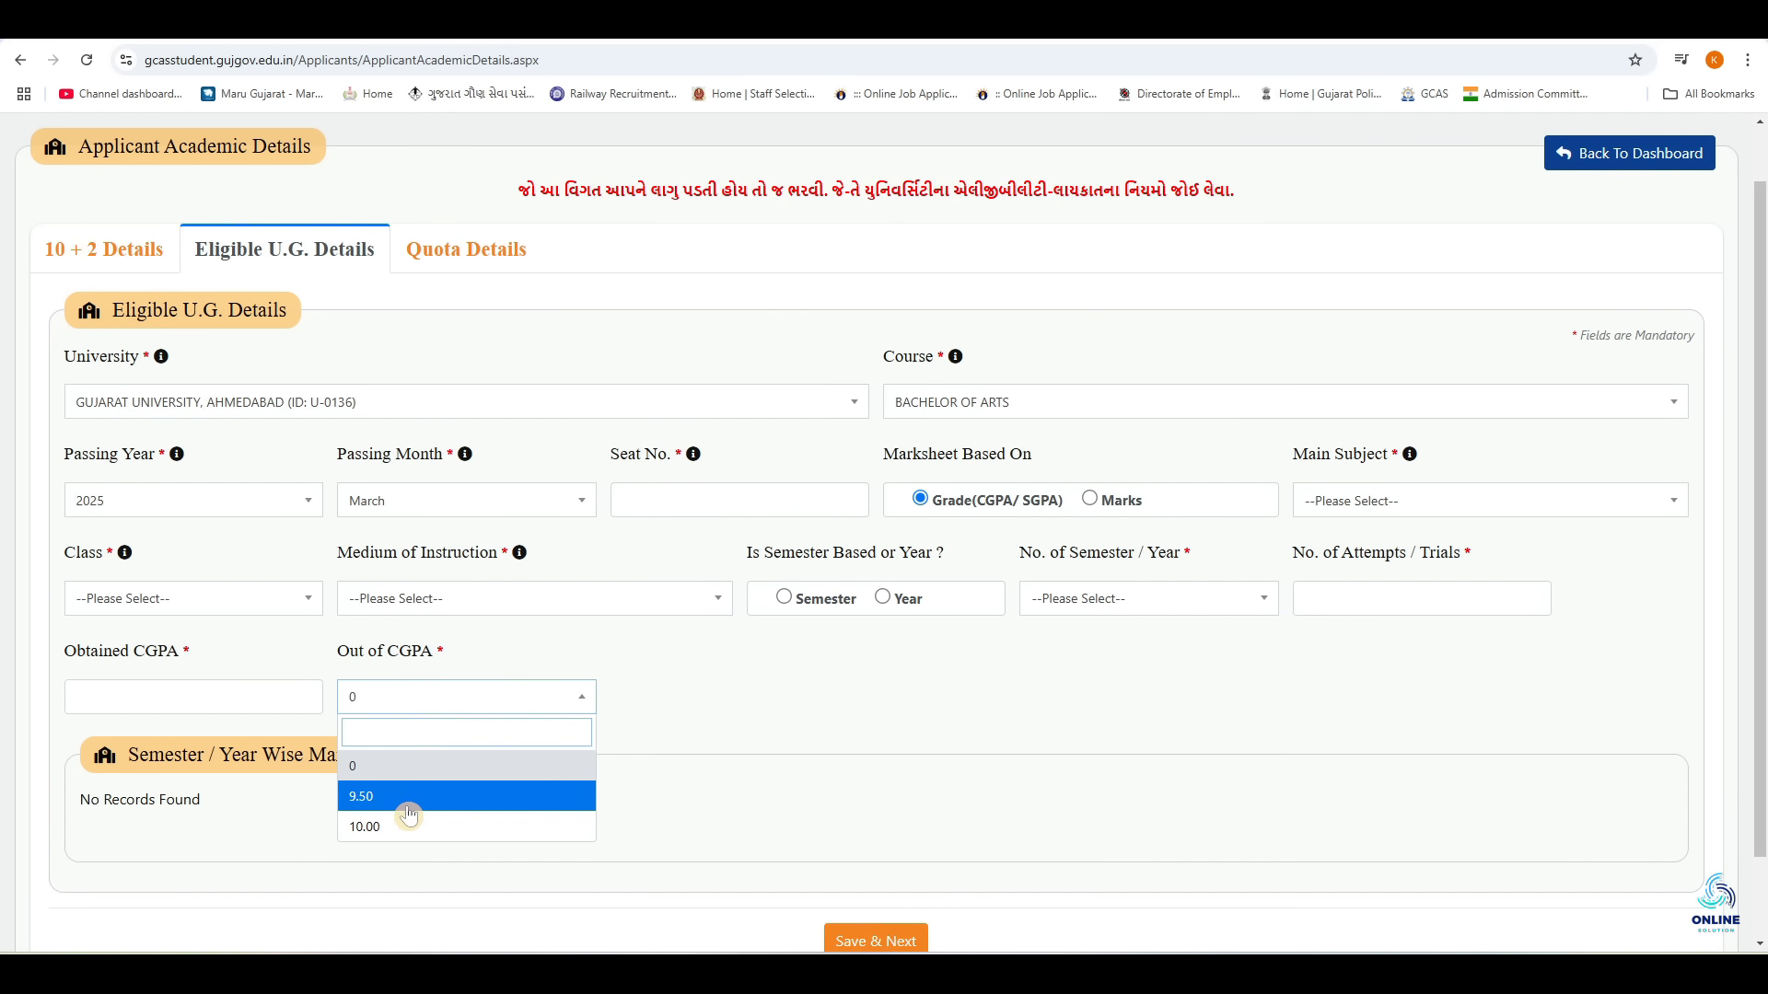
click(993, 707)
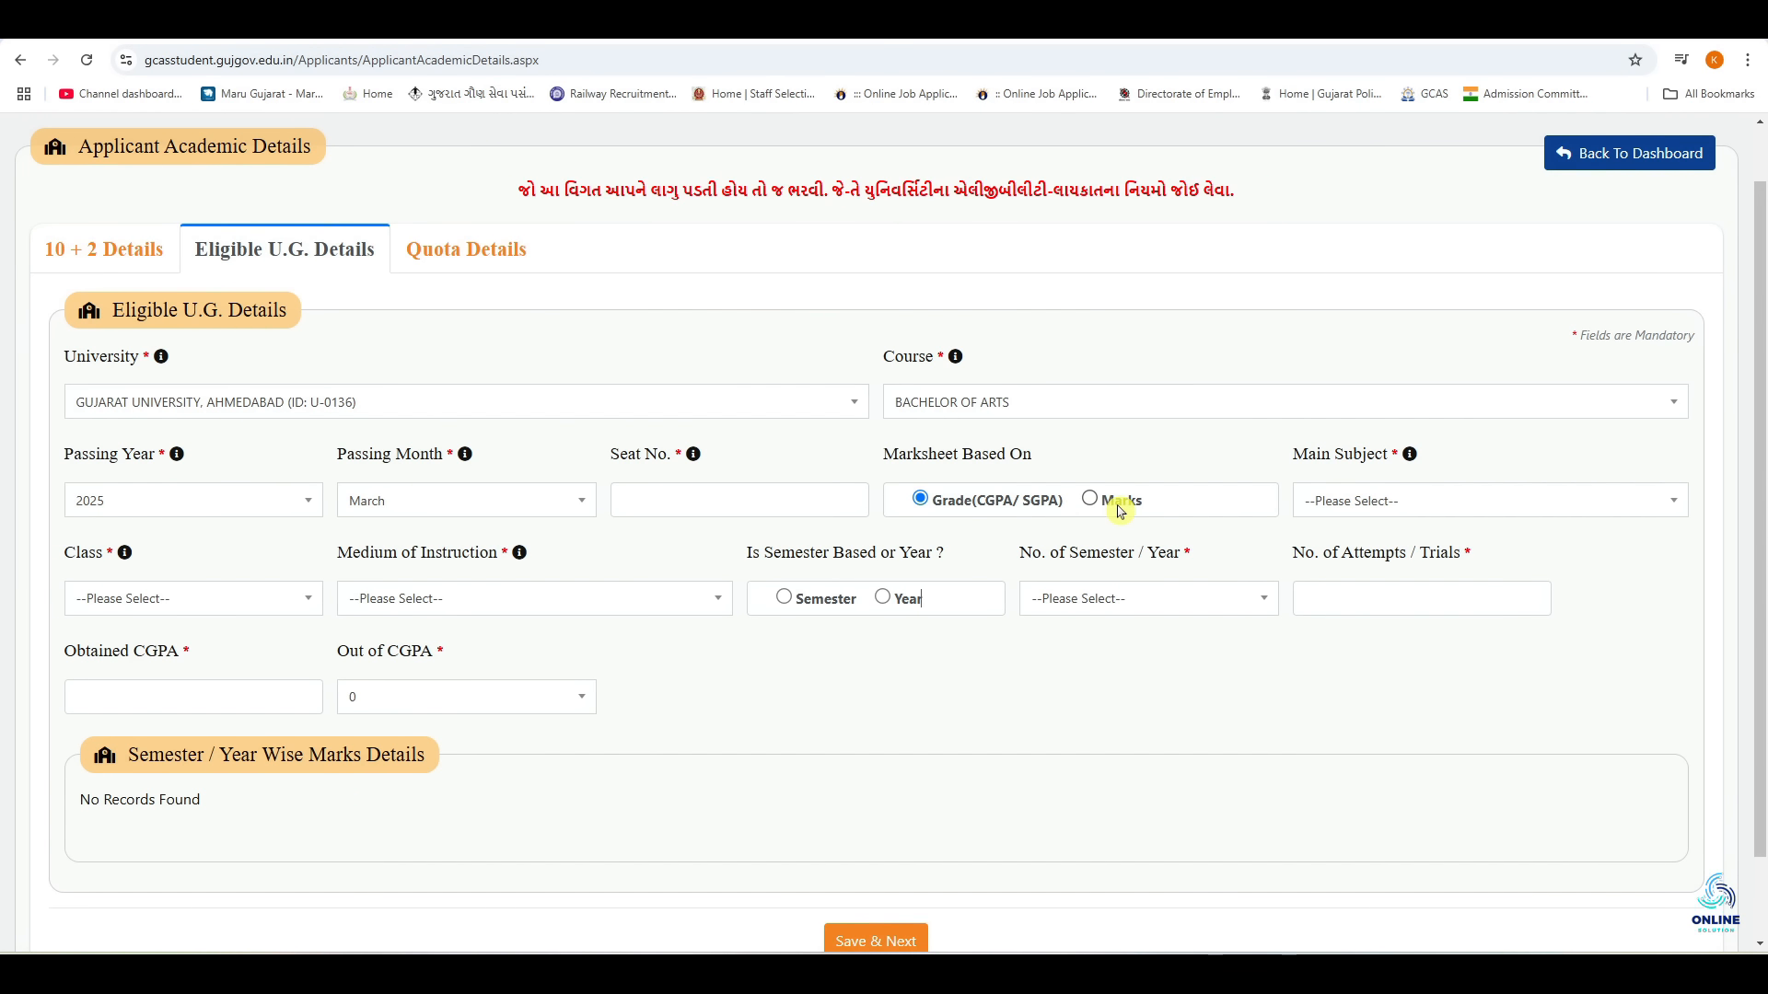
Base the U.G. marksheet on Marks, go through the percentage field and set the main subject to ACCOUNTING.
click(1090, 502)
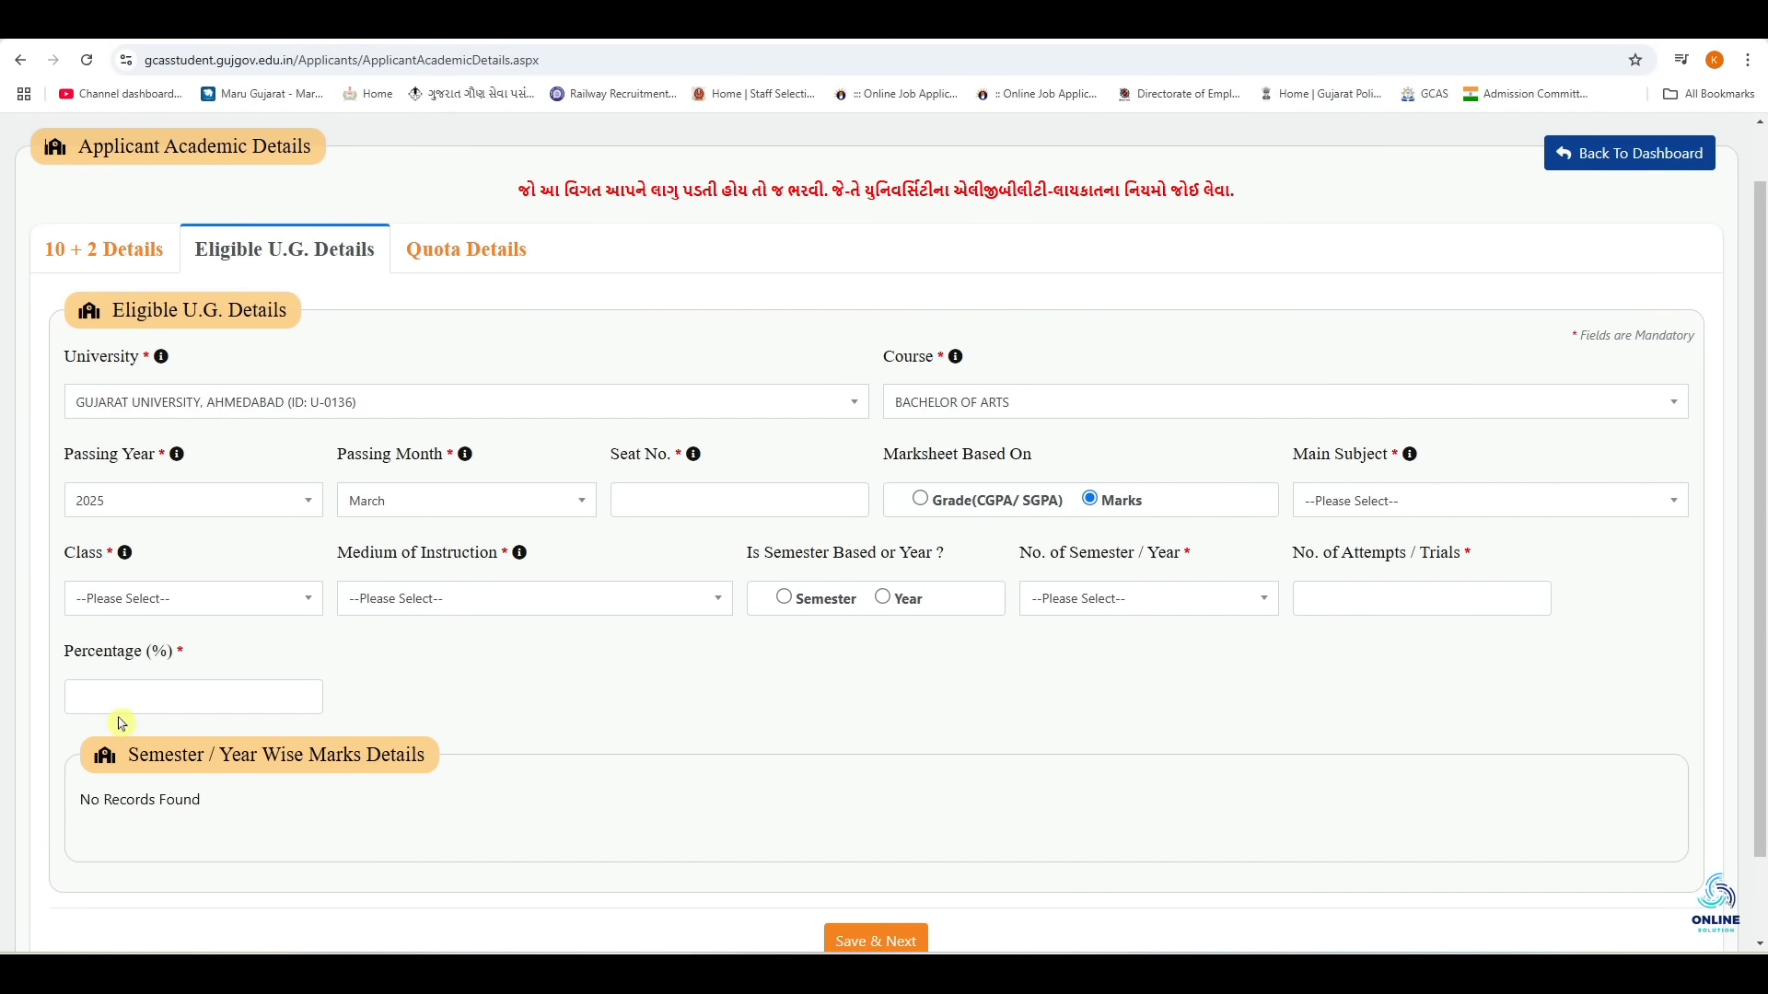
click(129, 699)
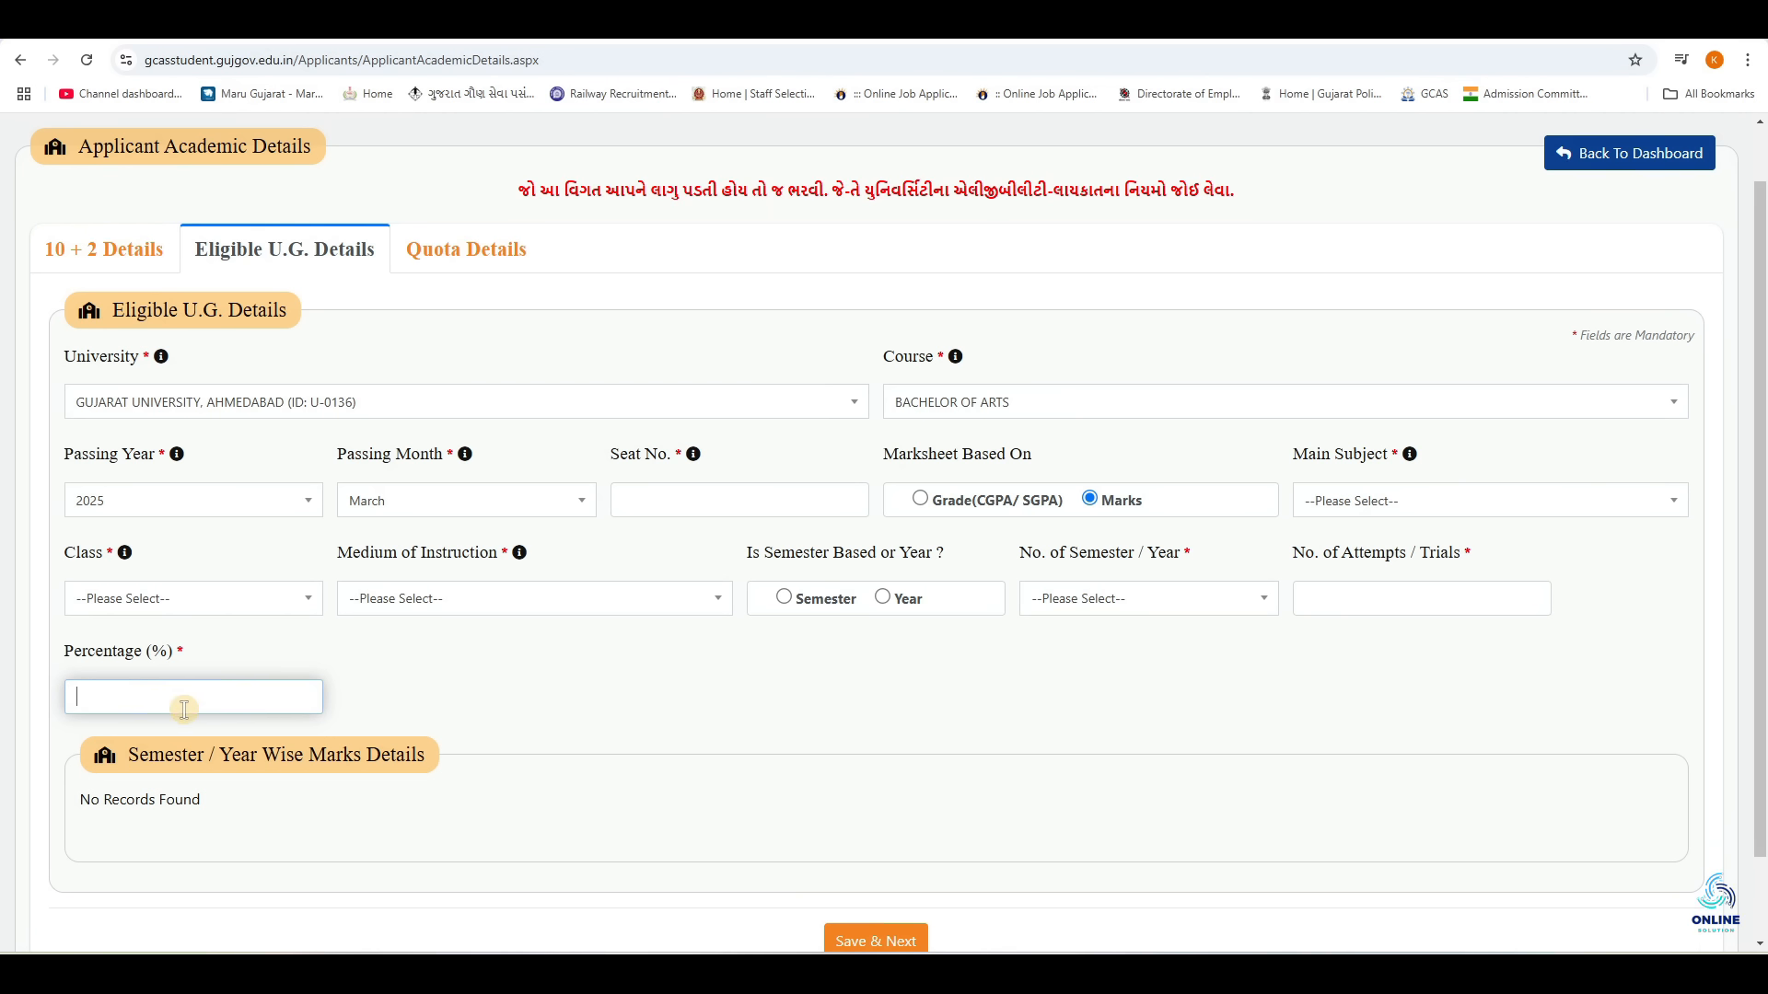
click(1399, 501)
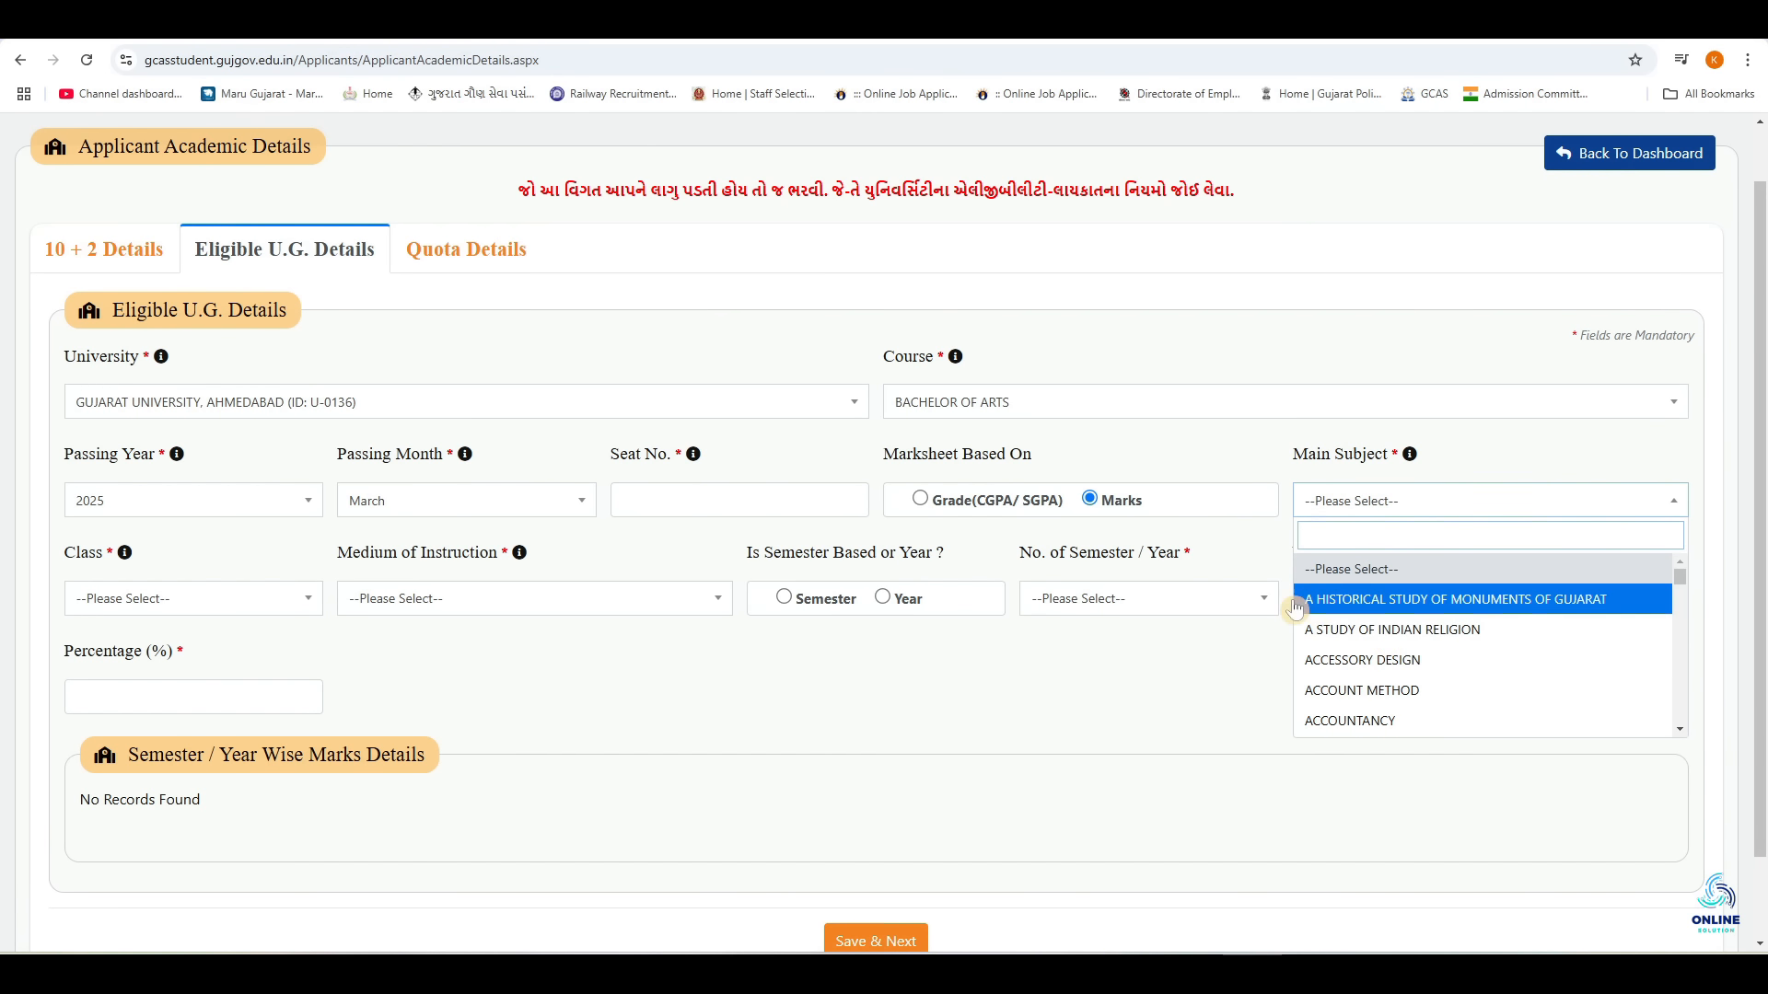
scroll(1363, 663, down, 1)
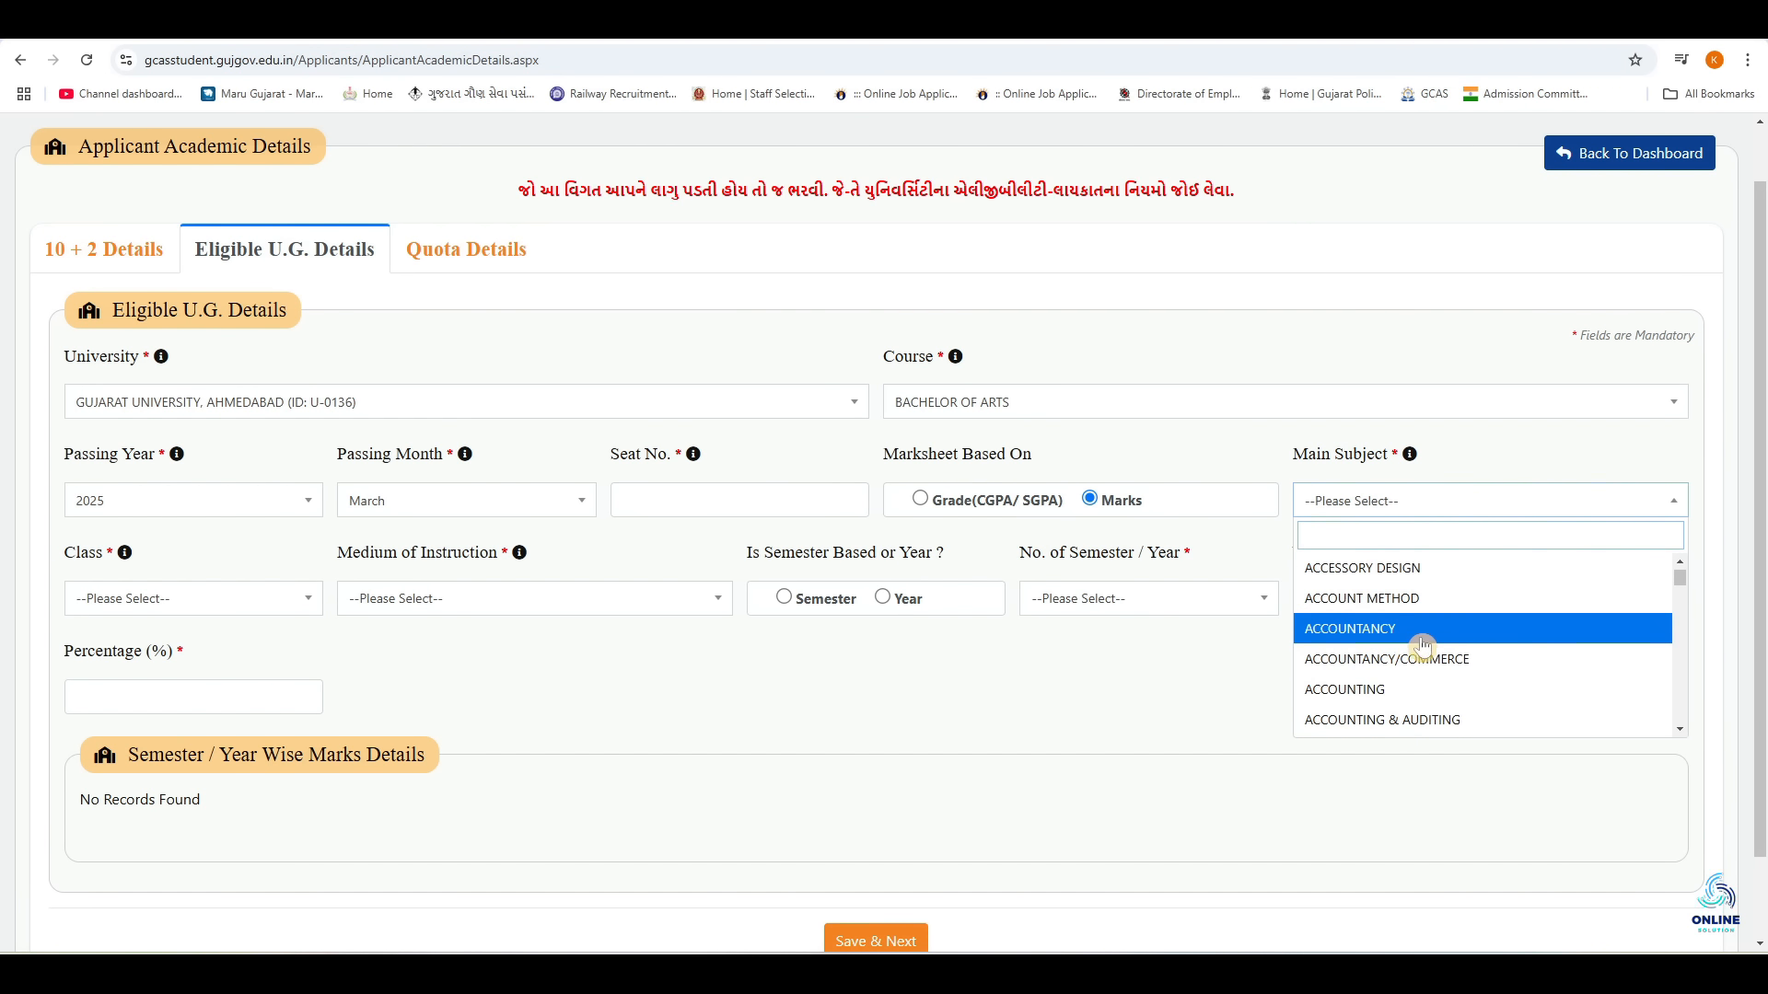
click(1348, 690)
Go through the U.G. class choices without picking one and set the medium of instruction to English.
click(138, 598)
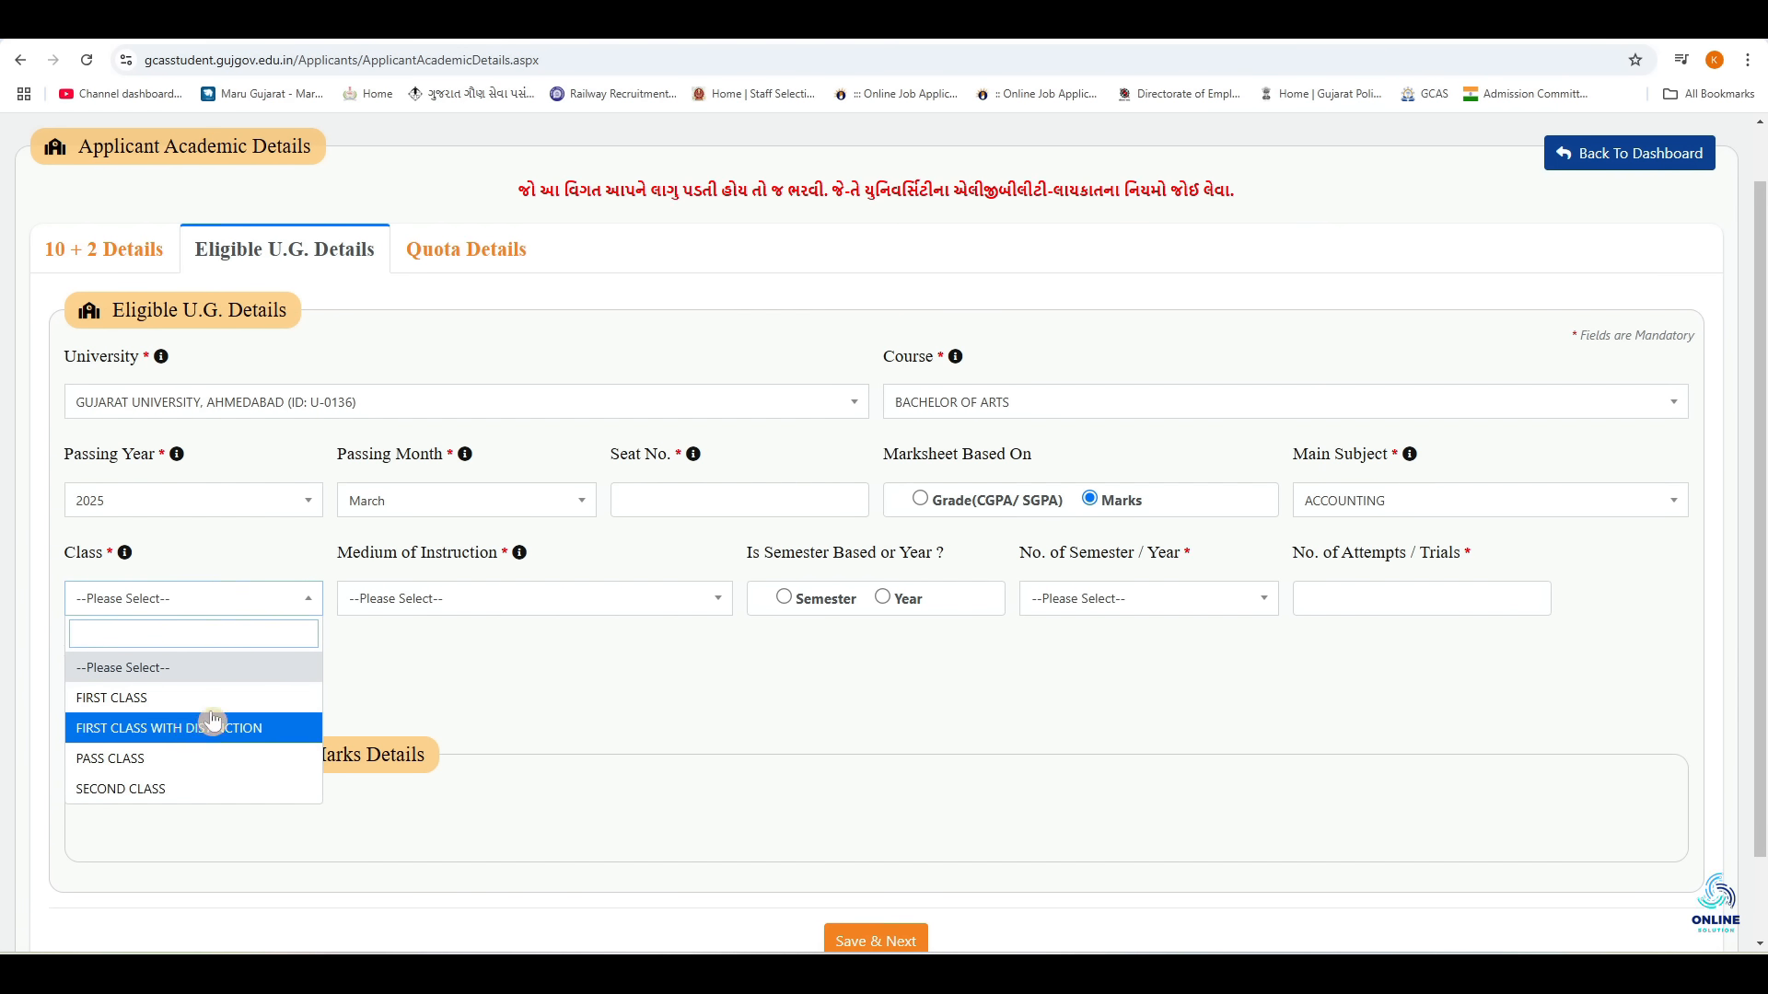
click(434, 681)
click(429, 599)
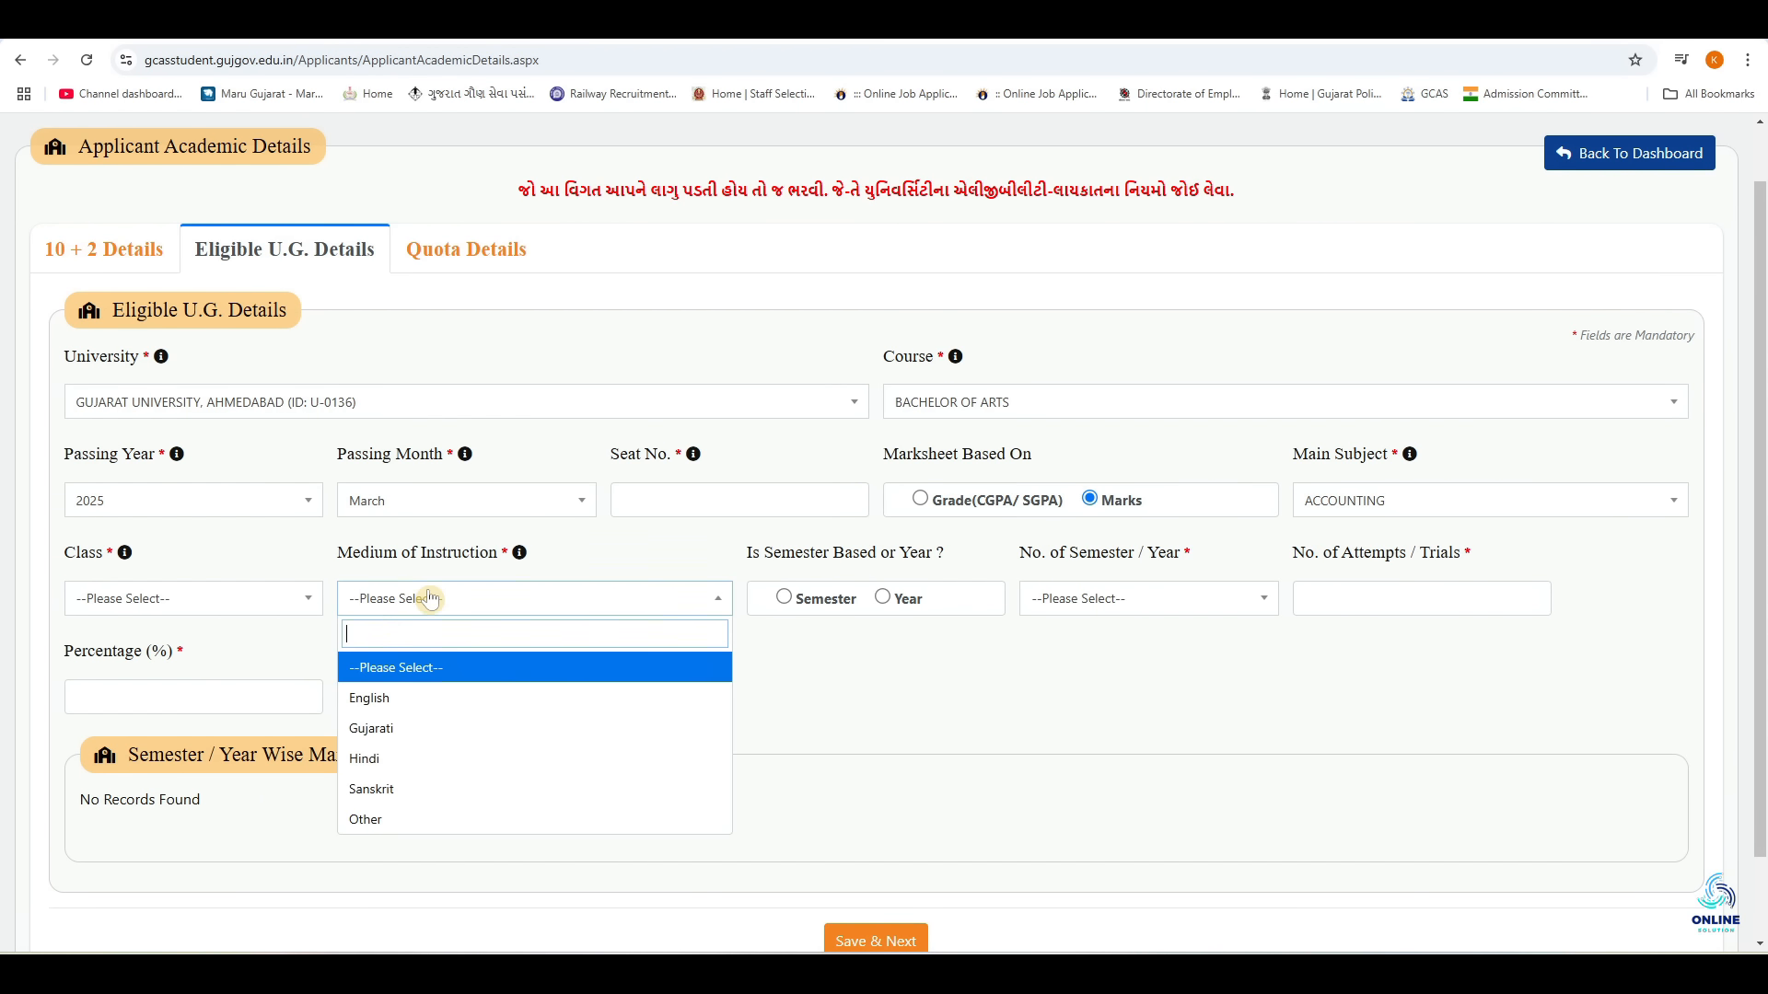
click(431, 702)
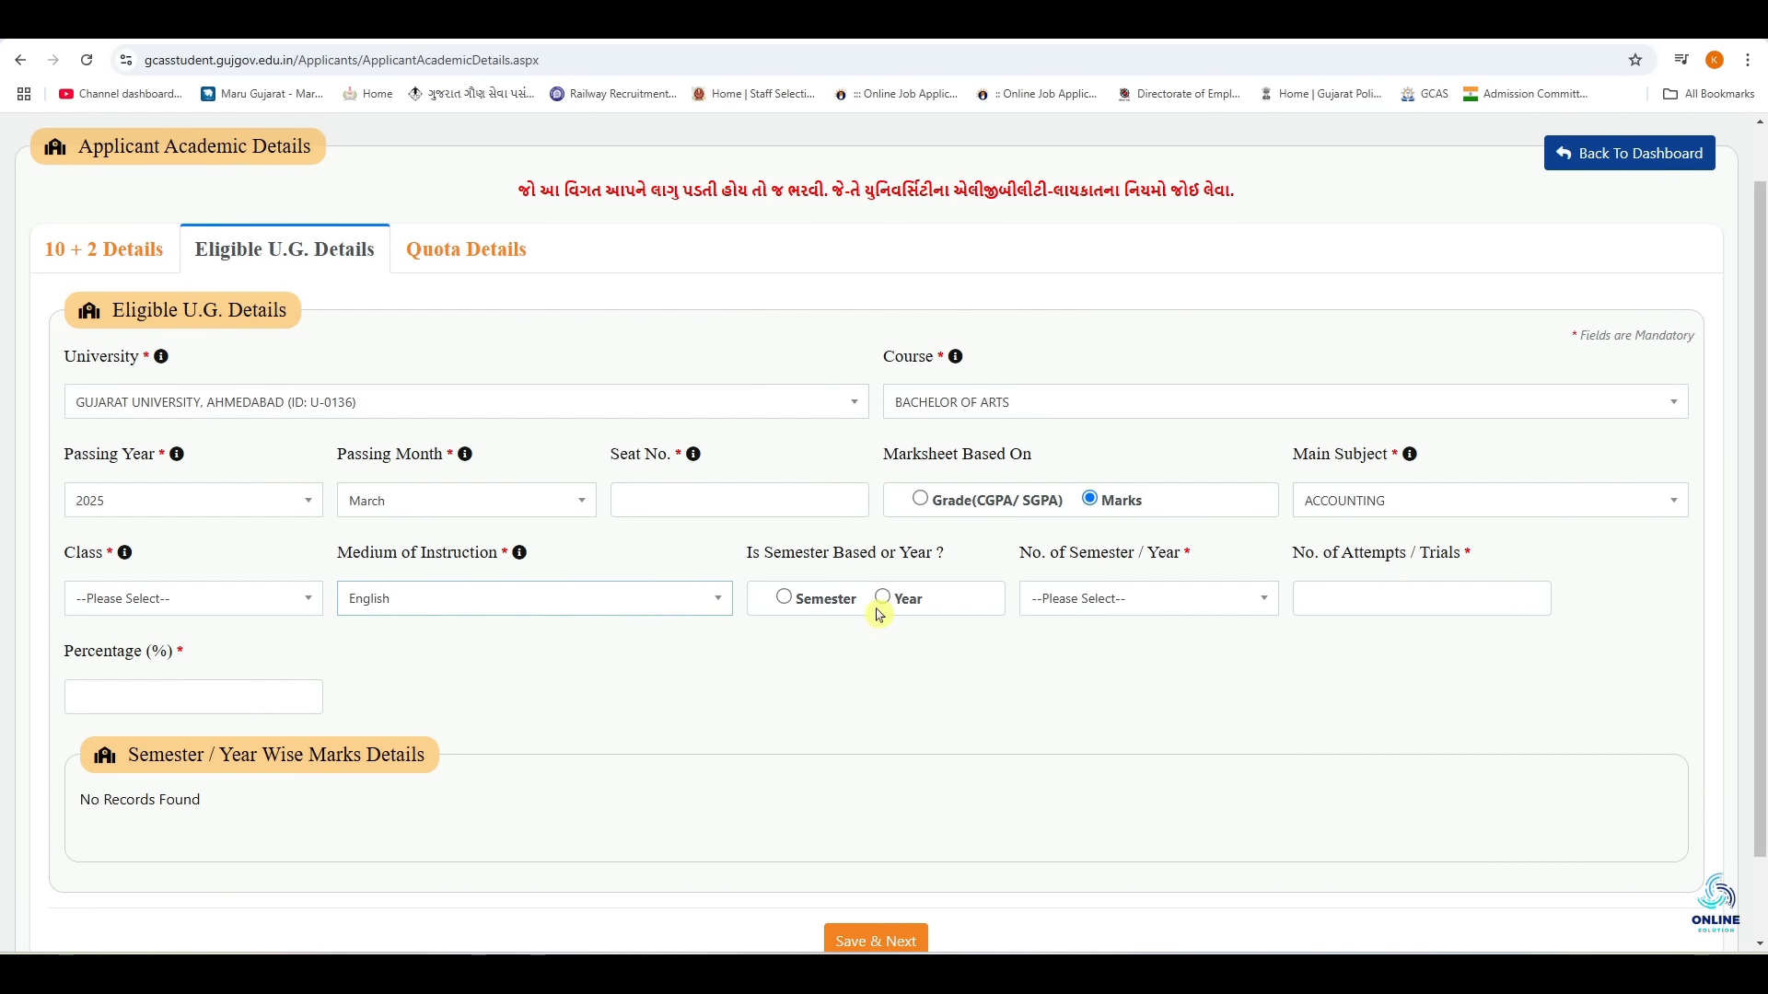
Mark the U.G. course as semester based and go through the choices for the number of semesters.
click(810, 609)
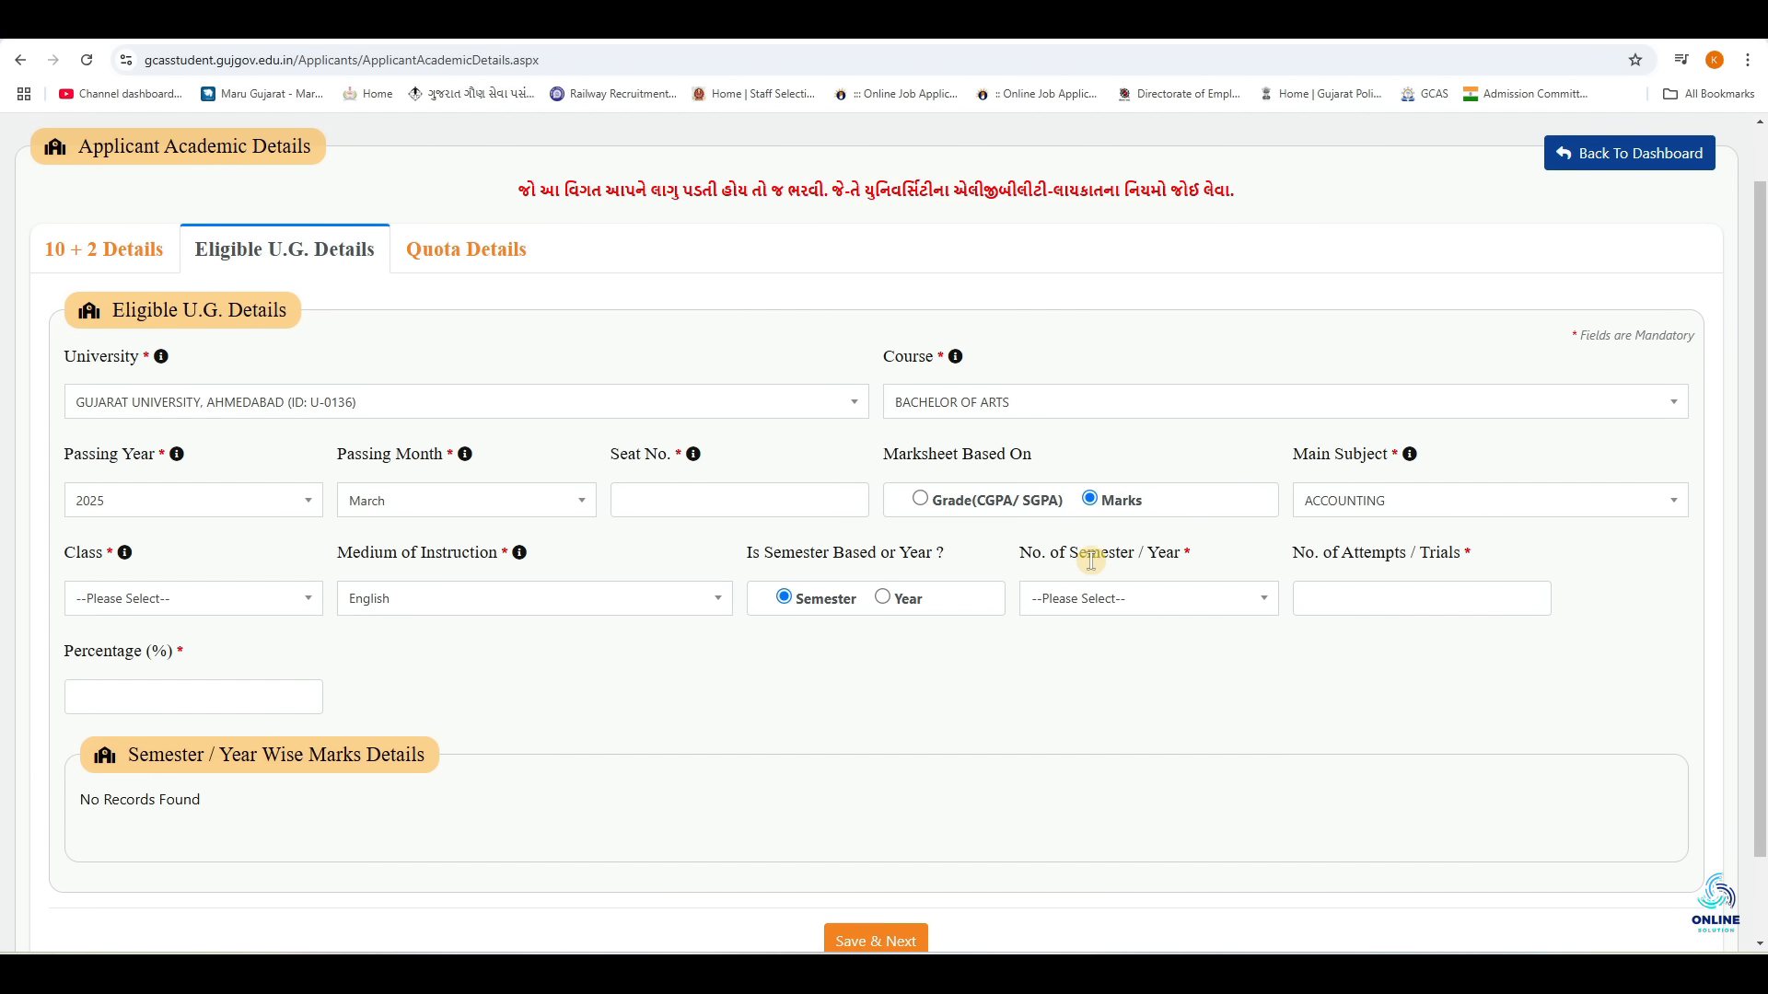
click(1134, 599)
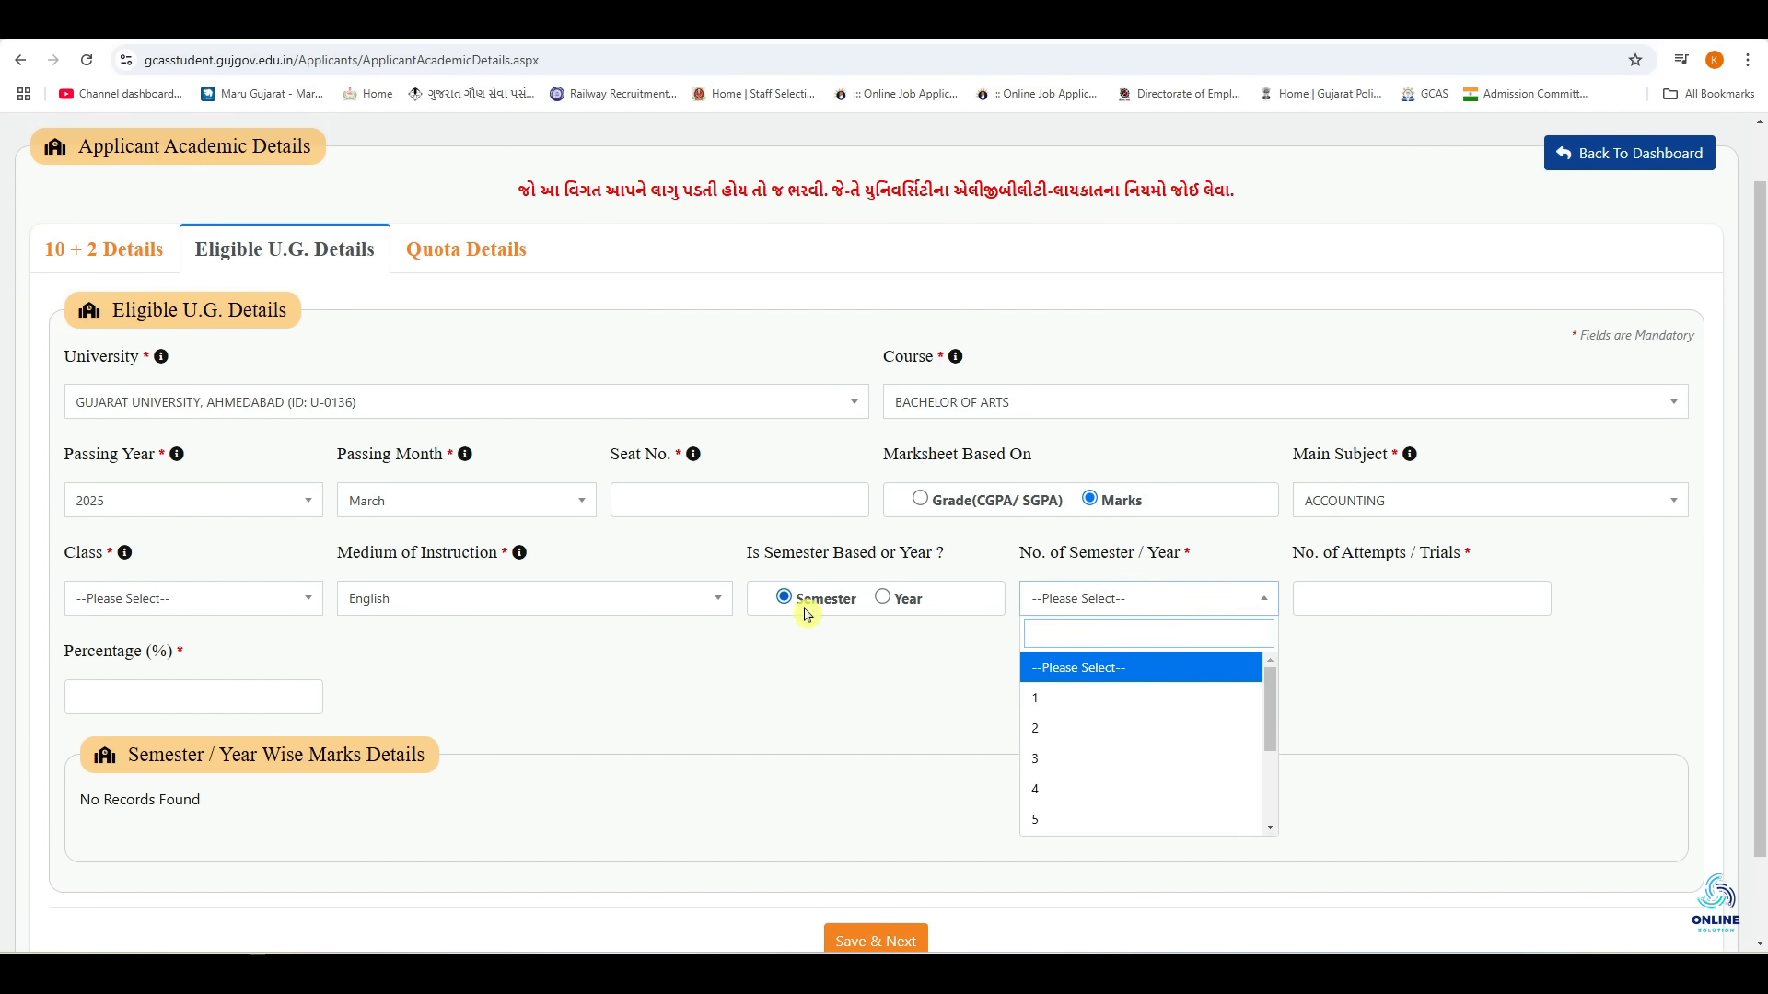
drag(1274, 707, 1268, 775)
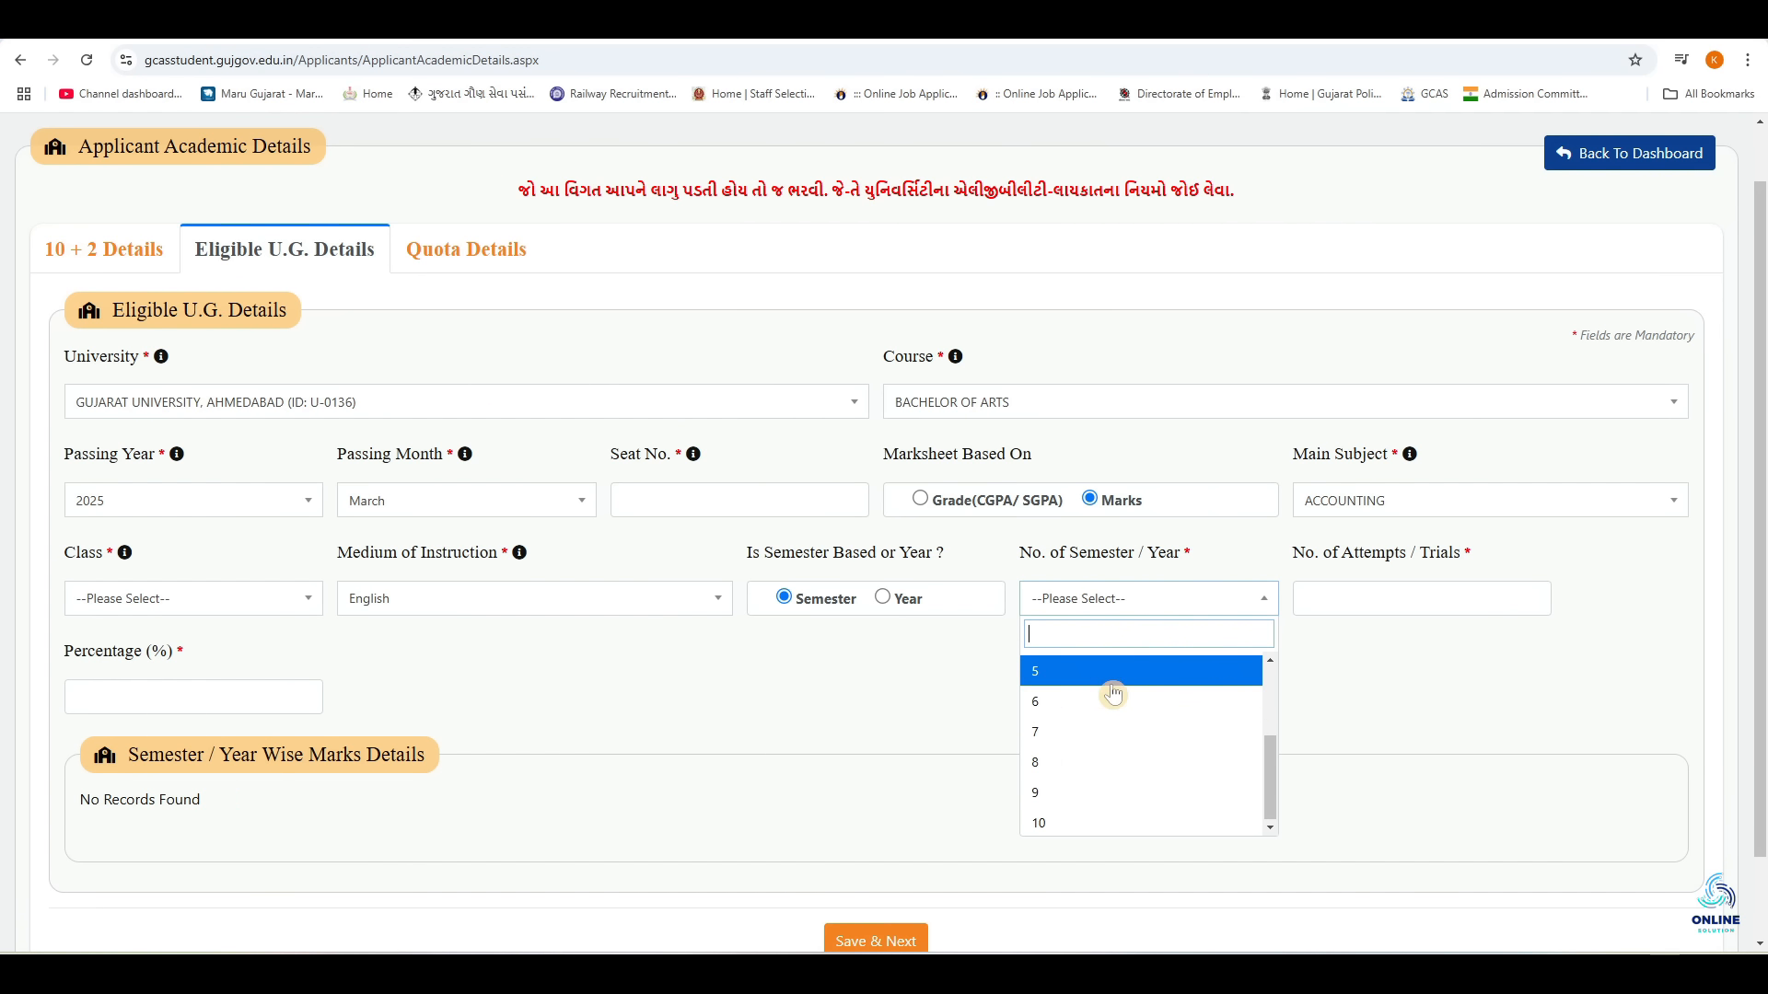
Switch the U.G. course to year based and set the number of years to 3.
click(882, 598)
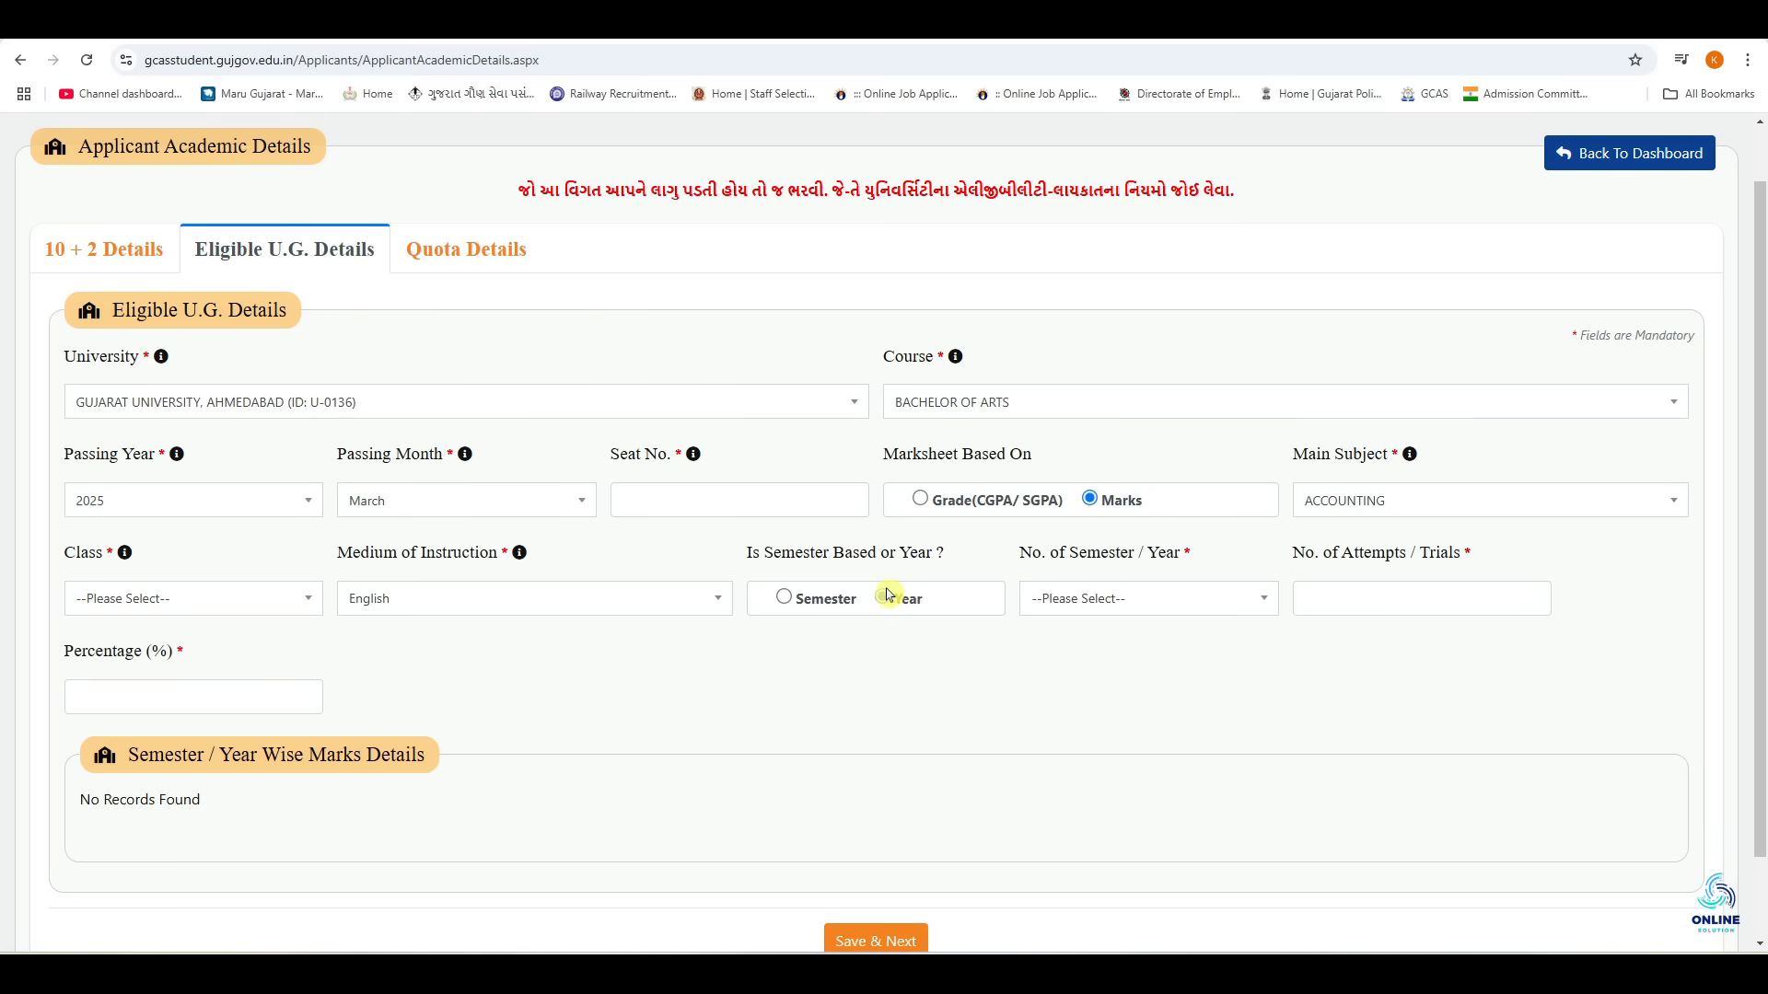
click(1074, 603)
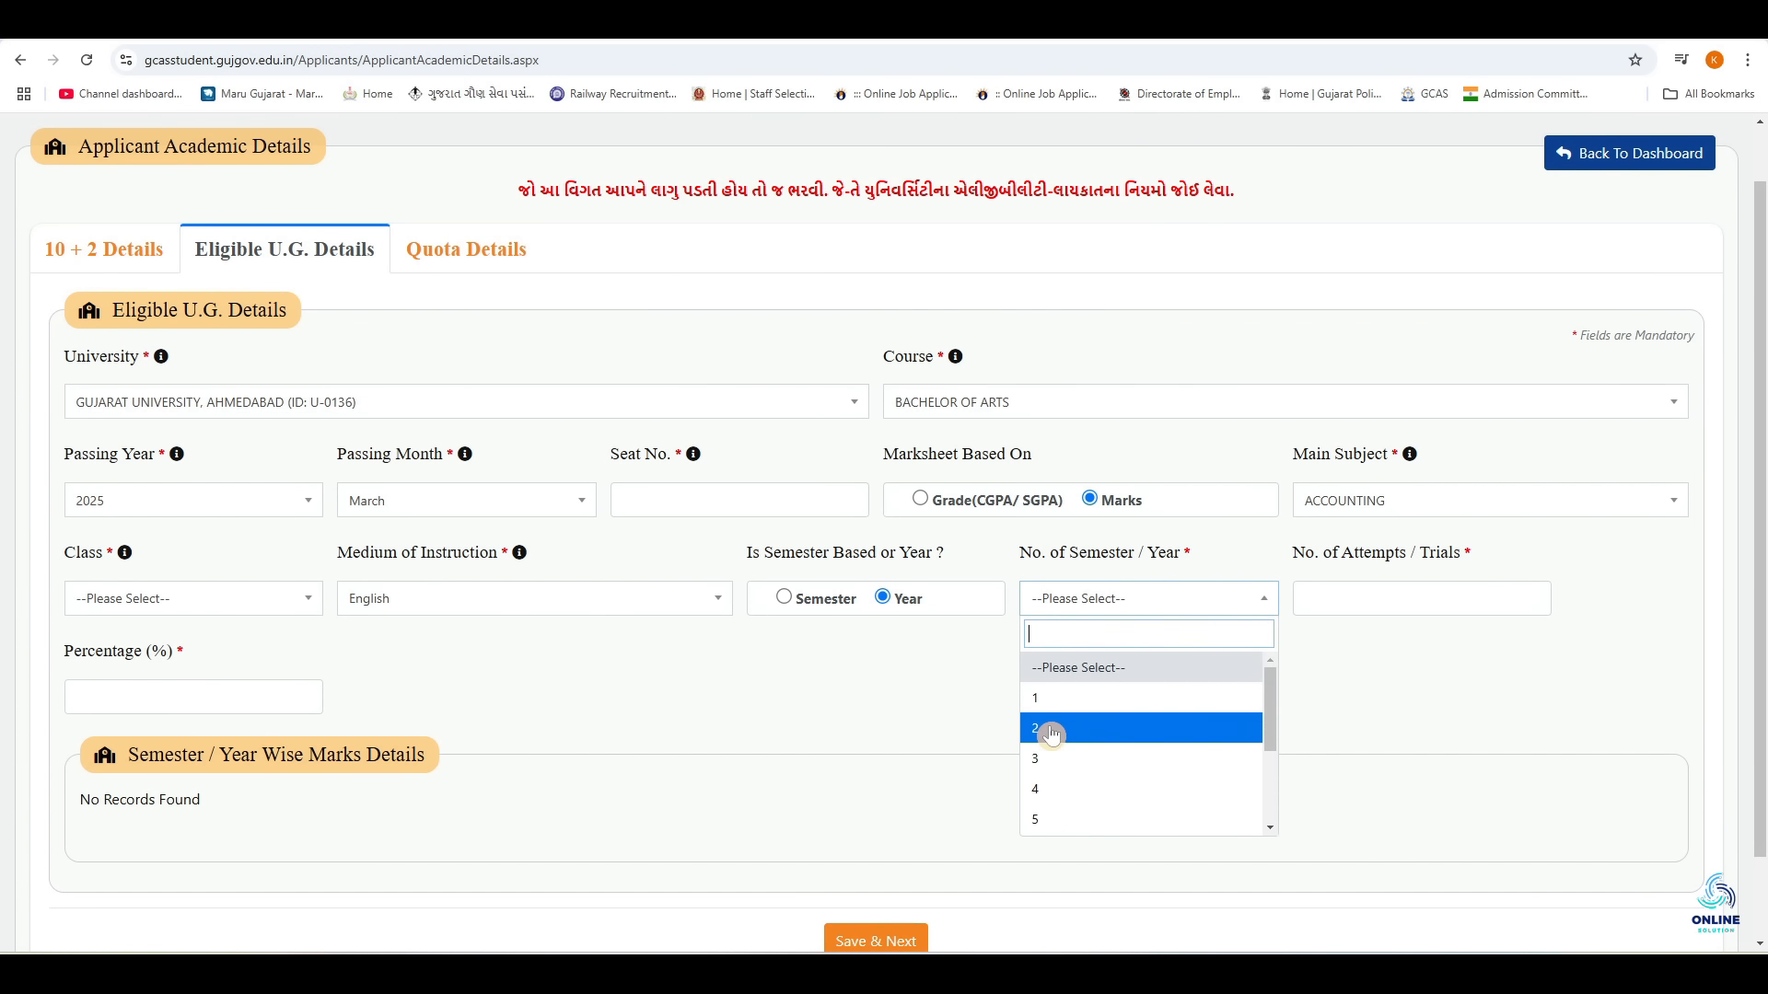
click(1172, 764)
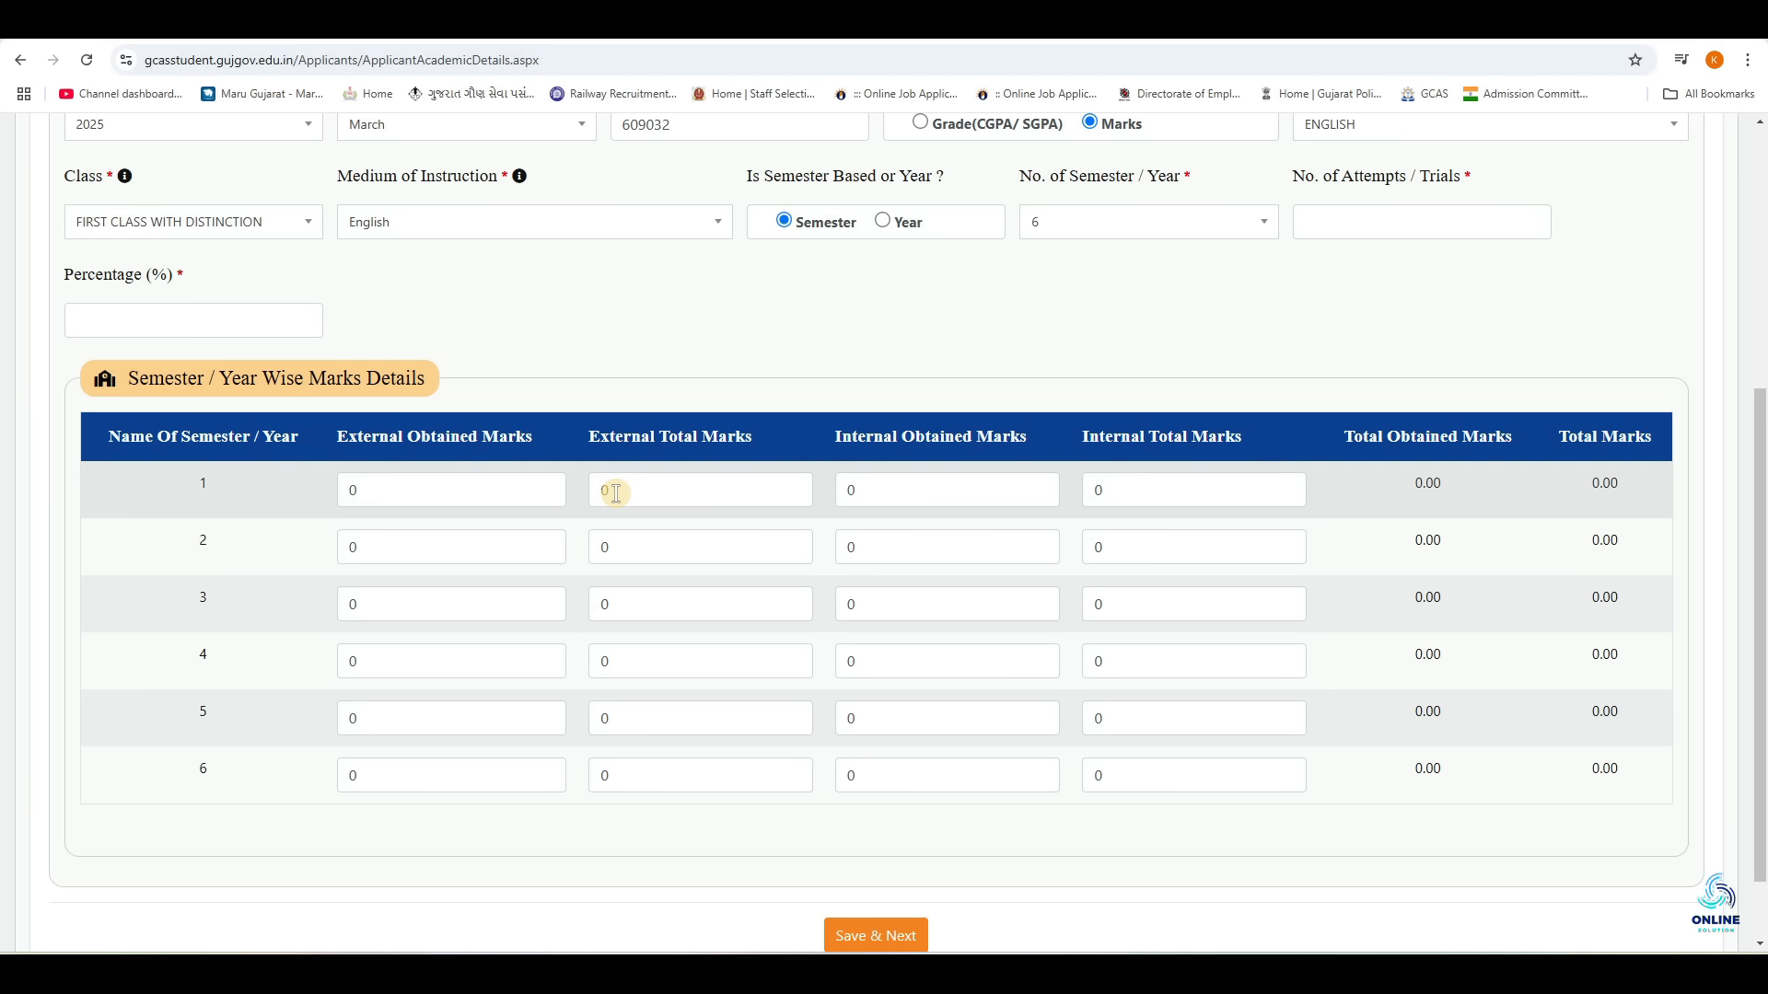
Set semester 1's external total marks to 490 and its external obtained marks to 400.
drag(615, 492, 594, 495)
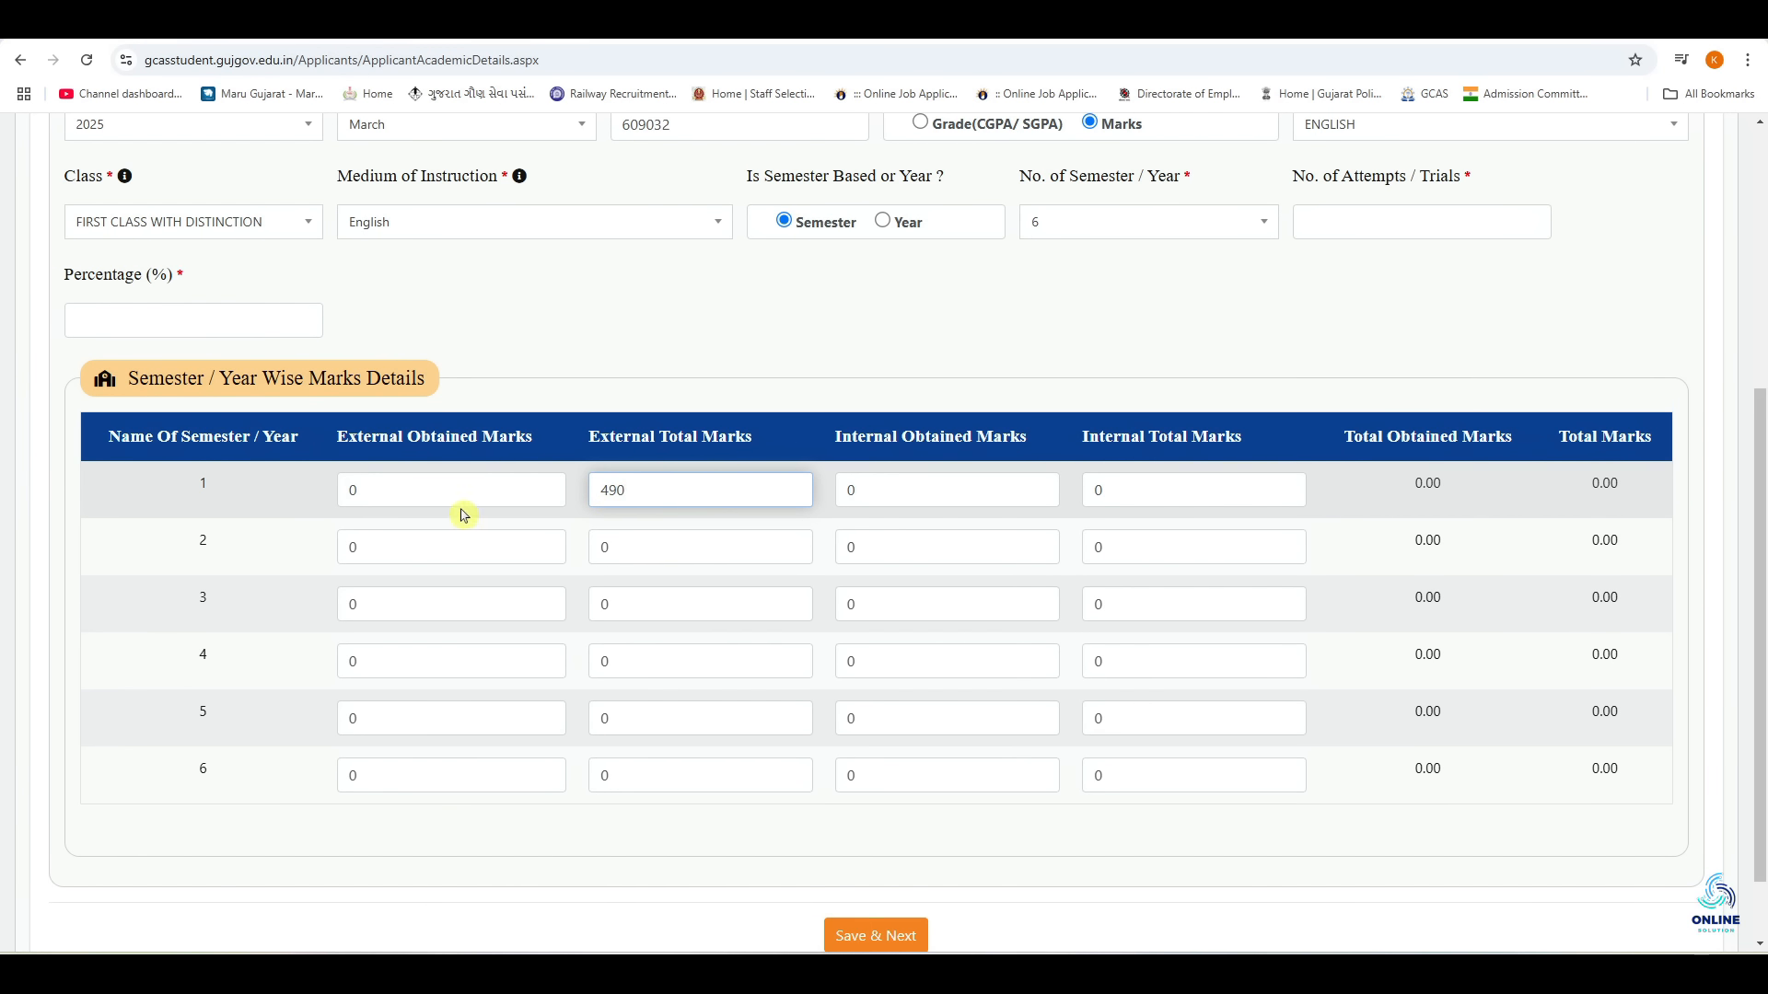
click(366, 490)
drag(366, 490, 316, 497)
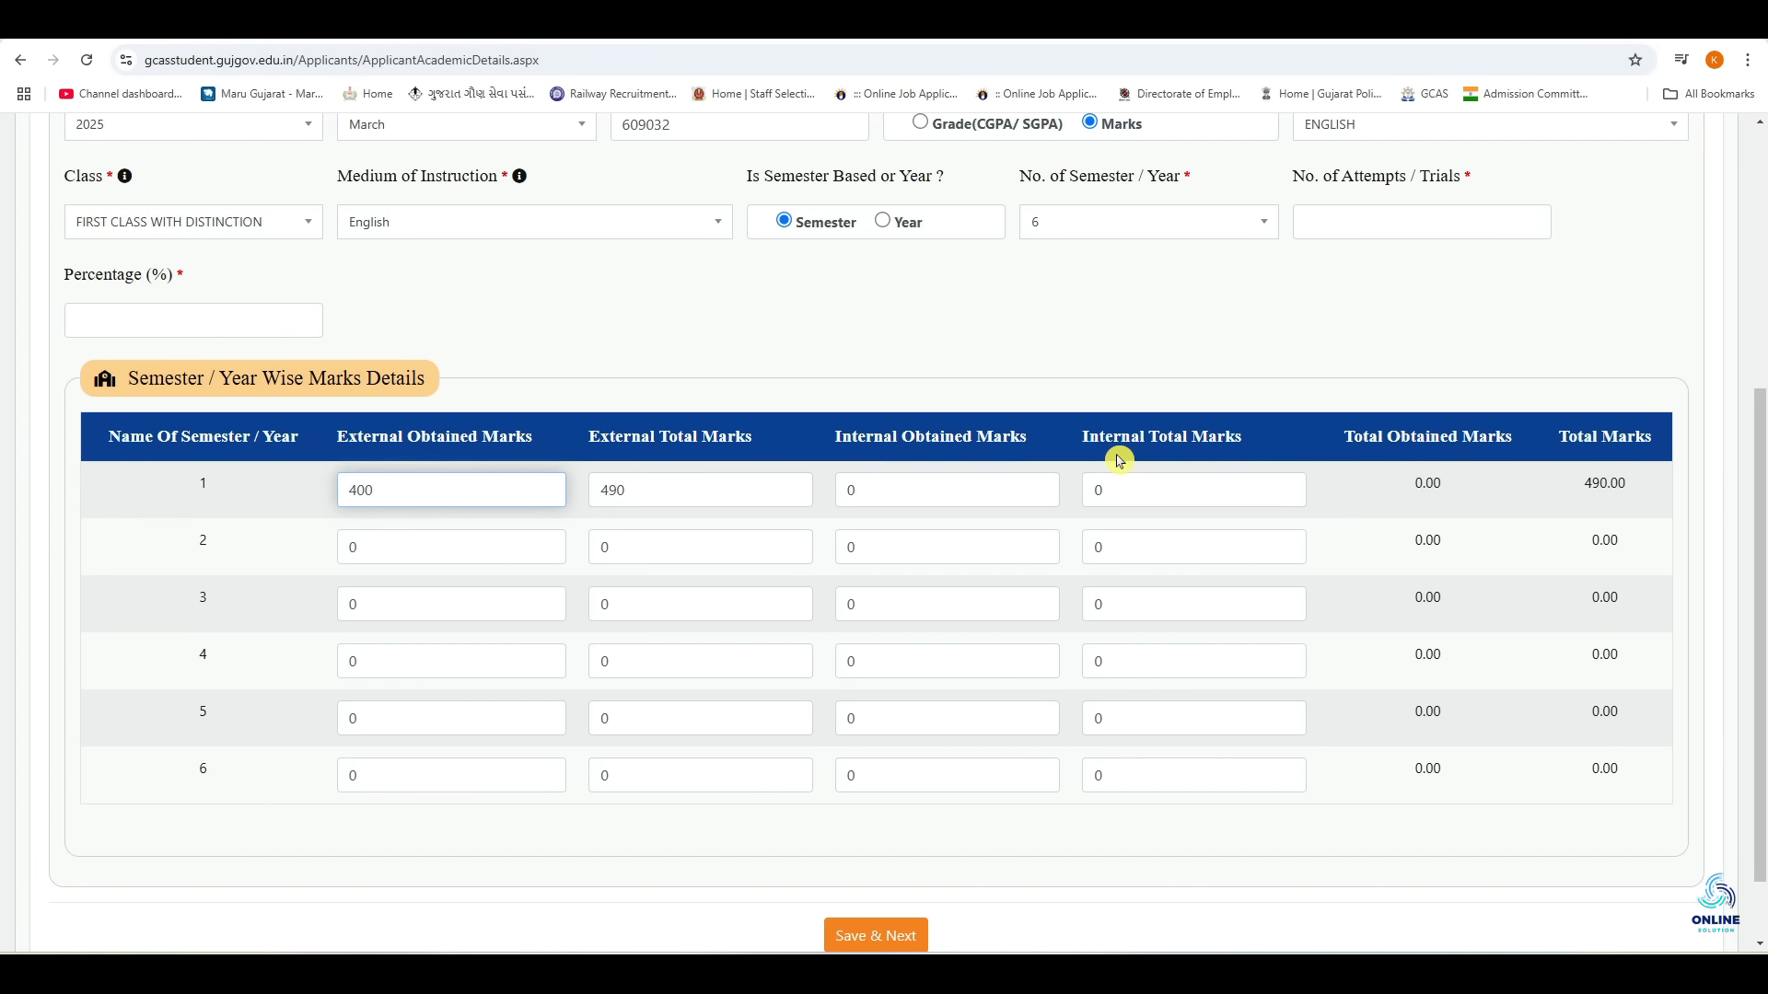
Set semester 1's internal total marks to 210 and its internal obtained marks to 200.
click(1161, 495)
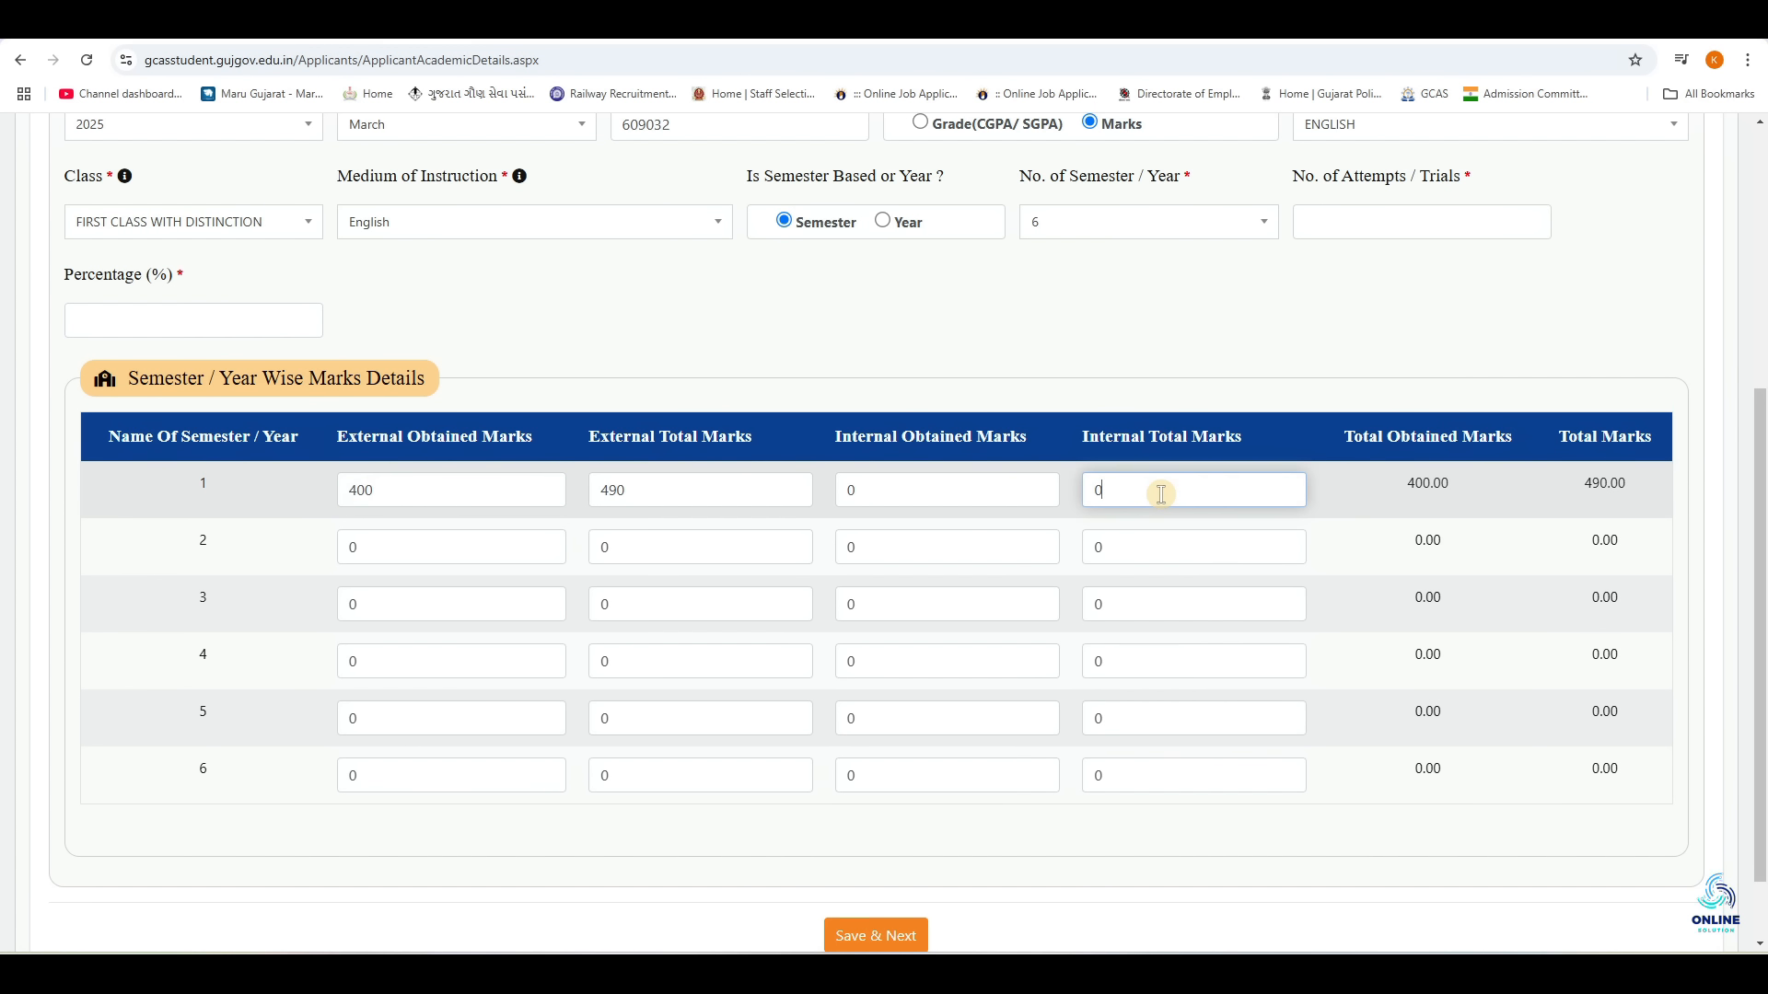
drag(1161, 495, 1035, 500)
double_click(874, 492)
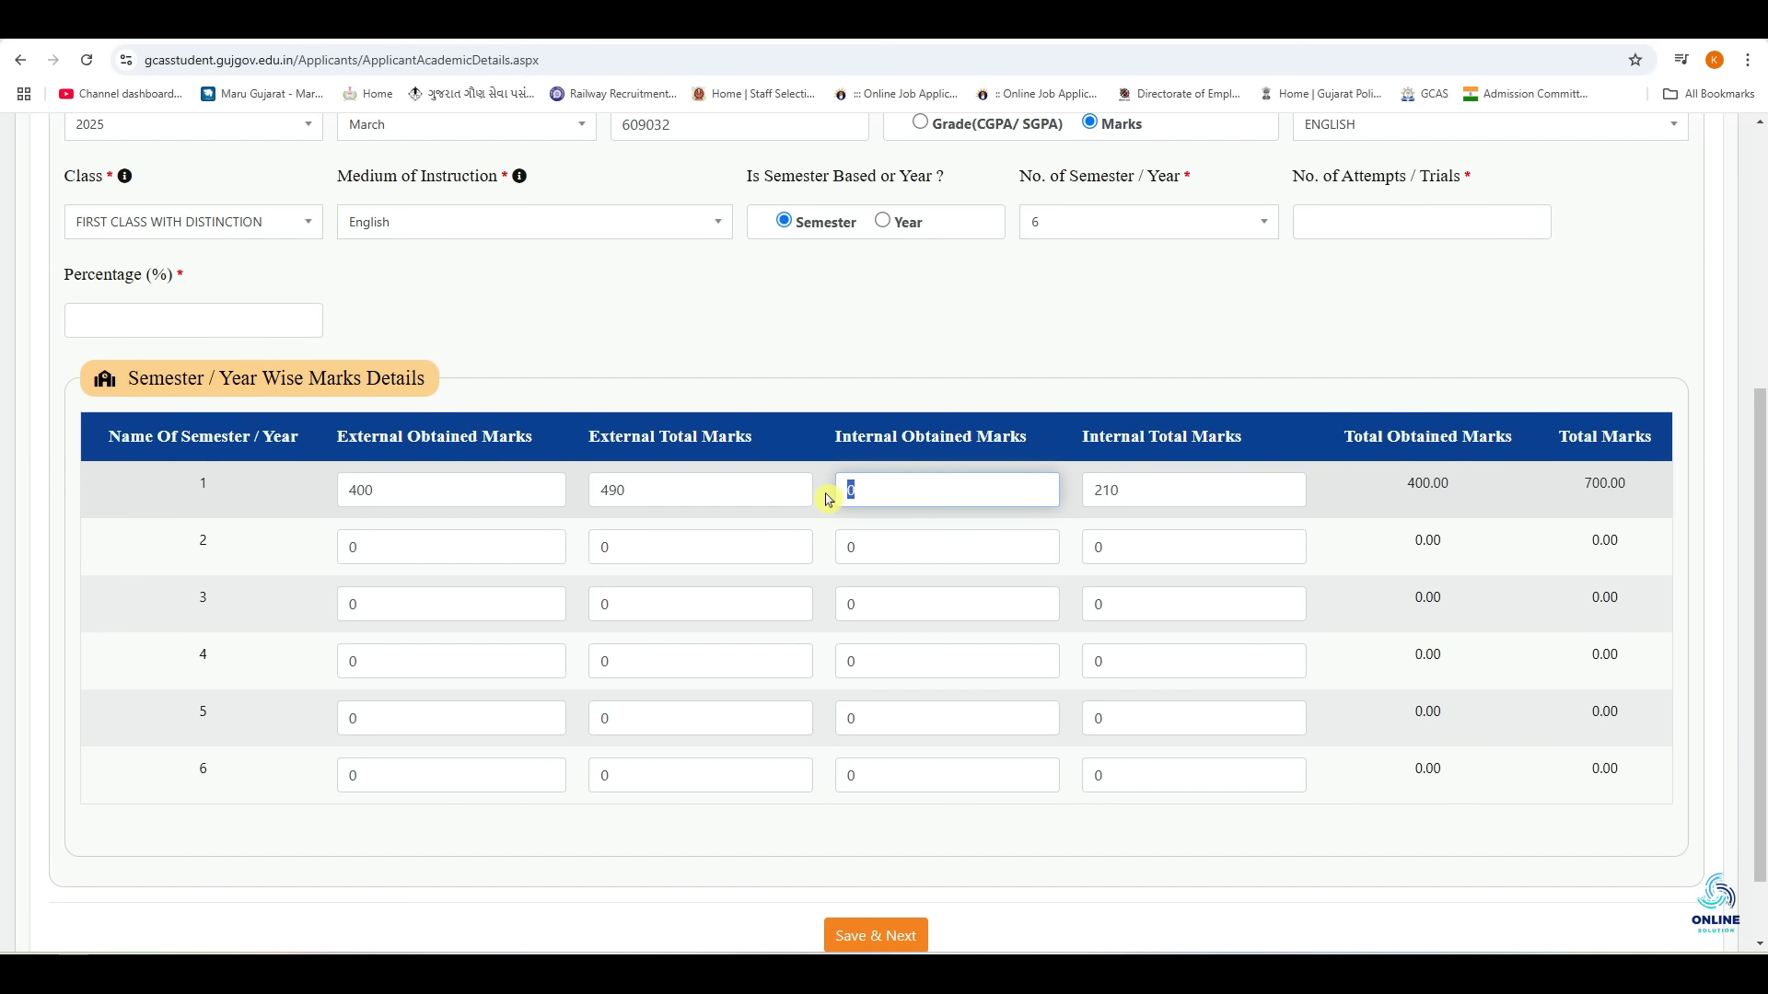
text(200)
click(827, 498)
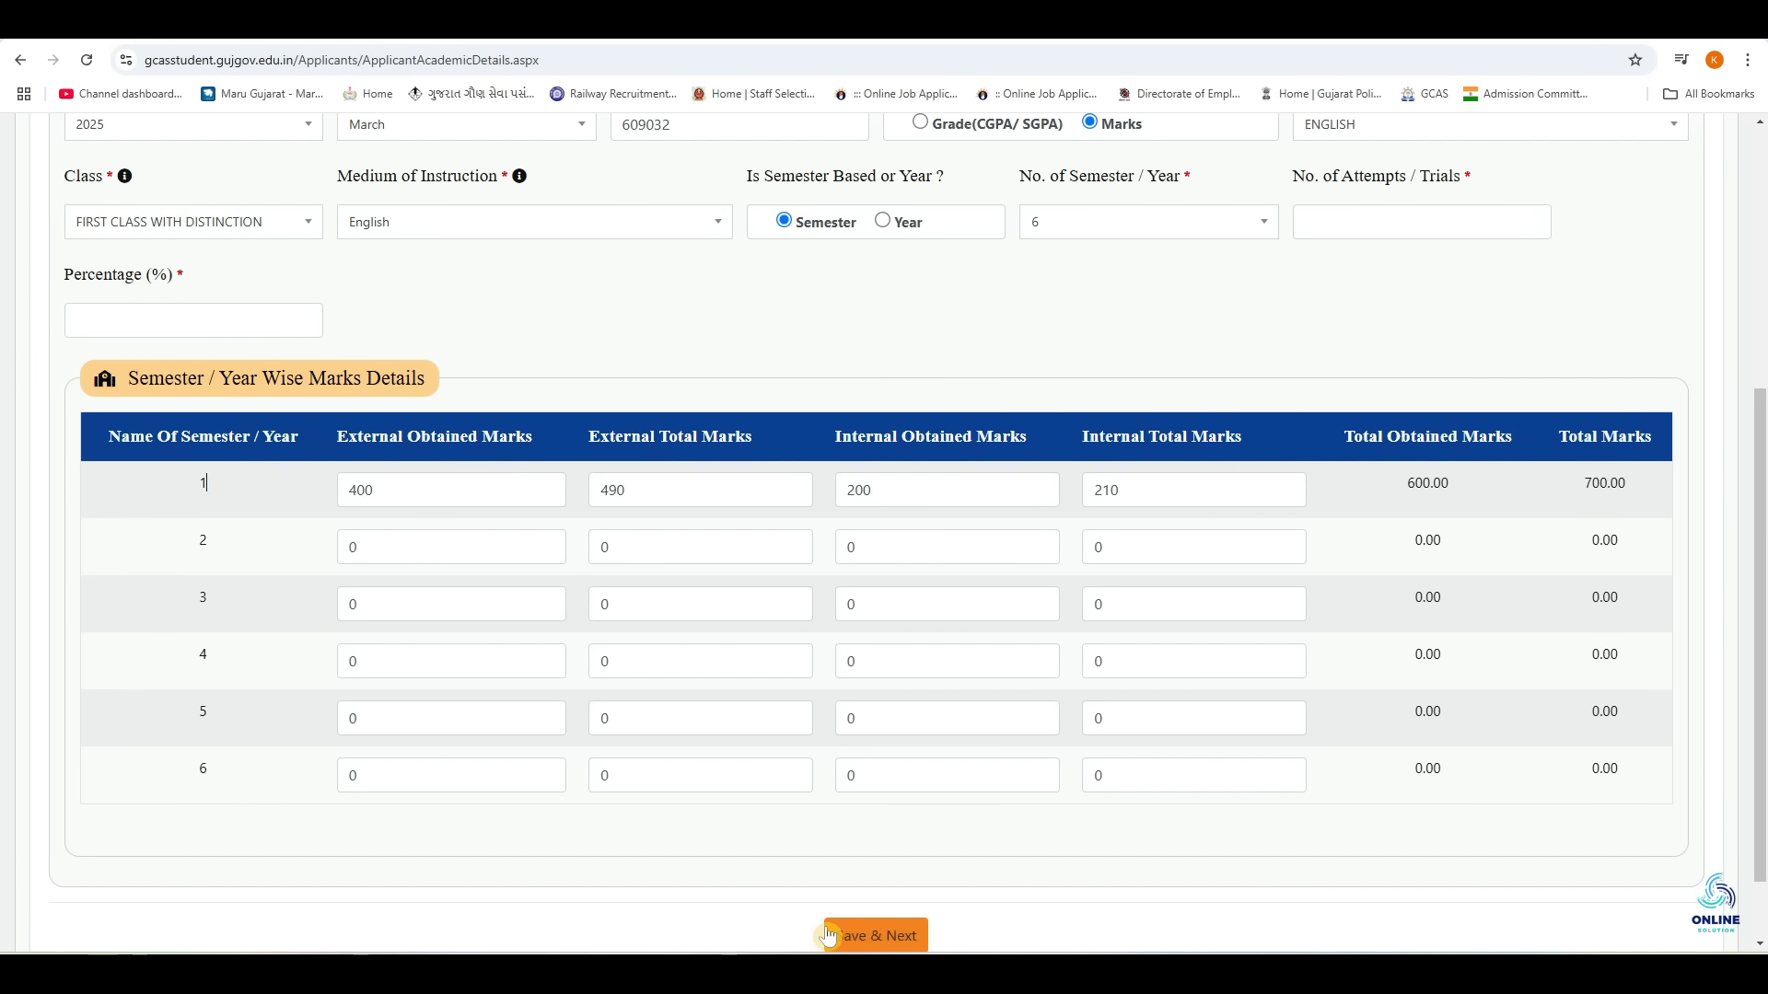
Submit the Eligible U.G. Details, and save the Quota Details with no quota selected.
click(877, 936)
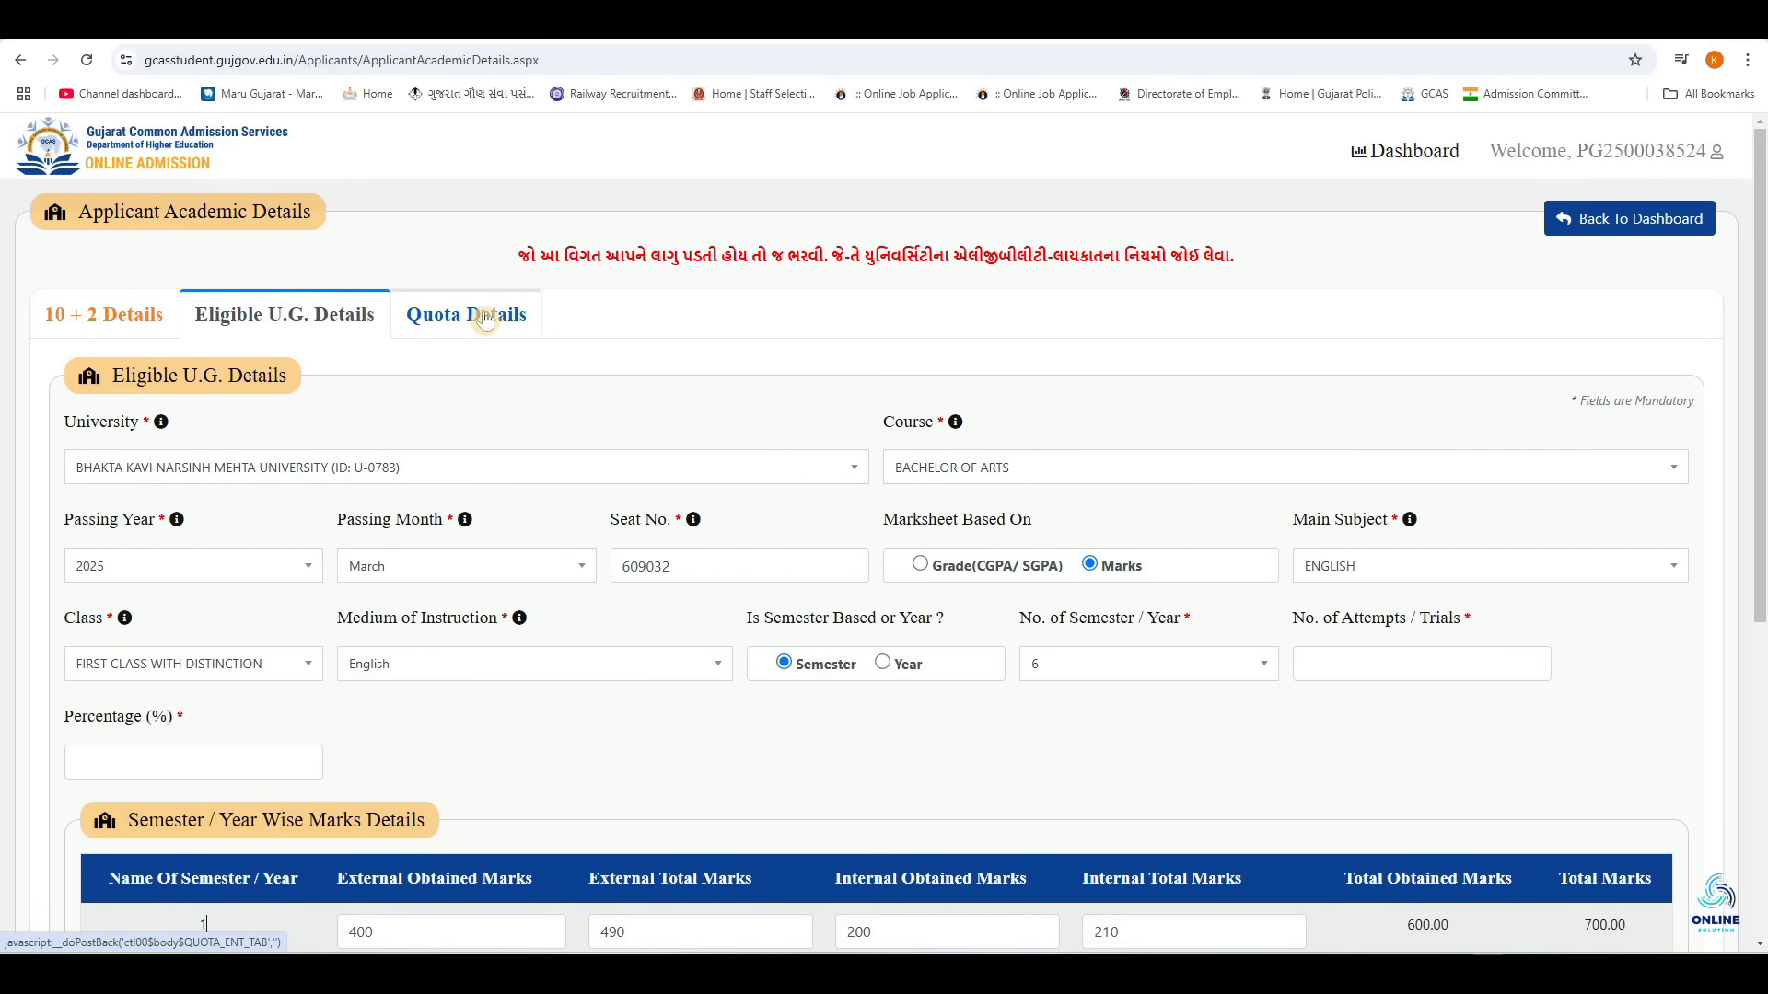
click(486, 318)
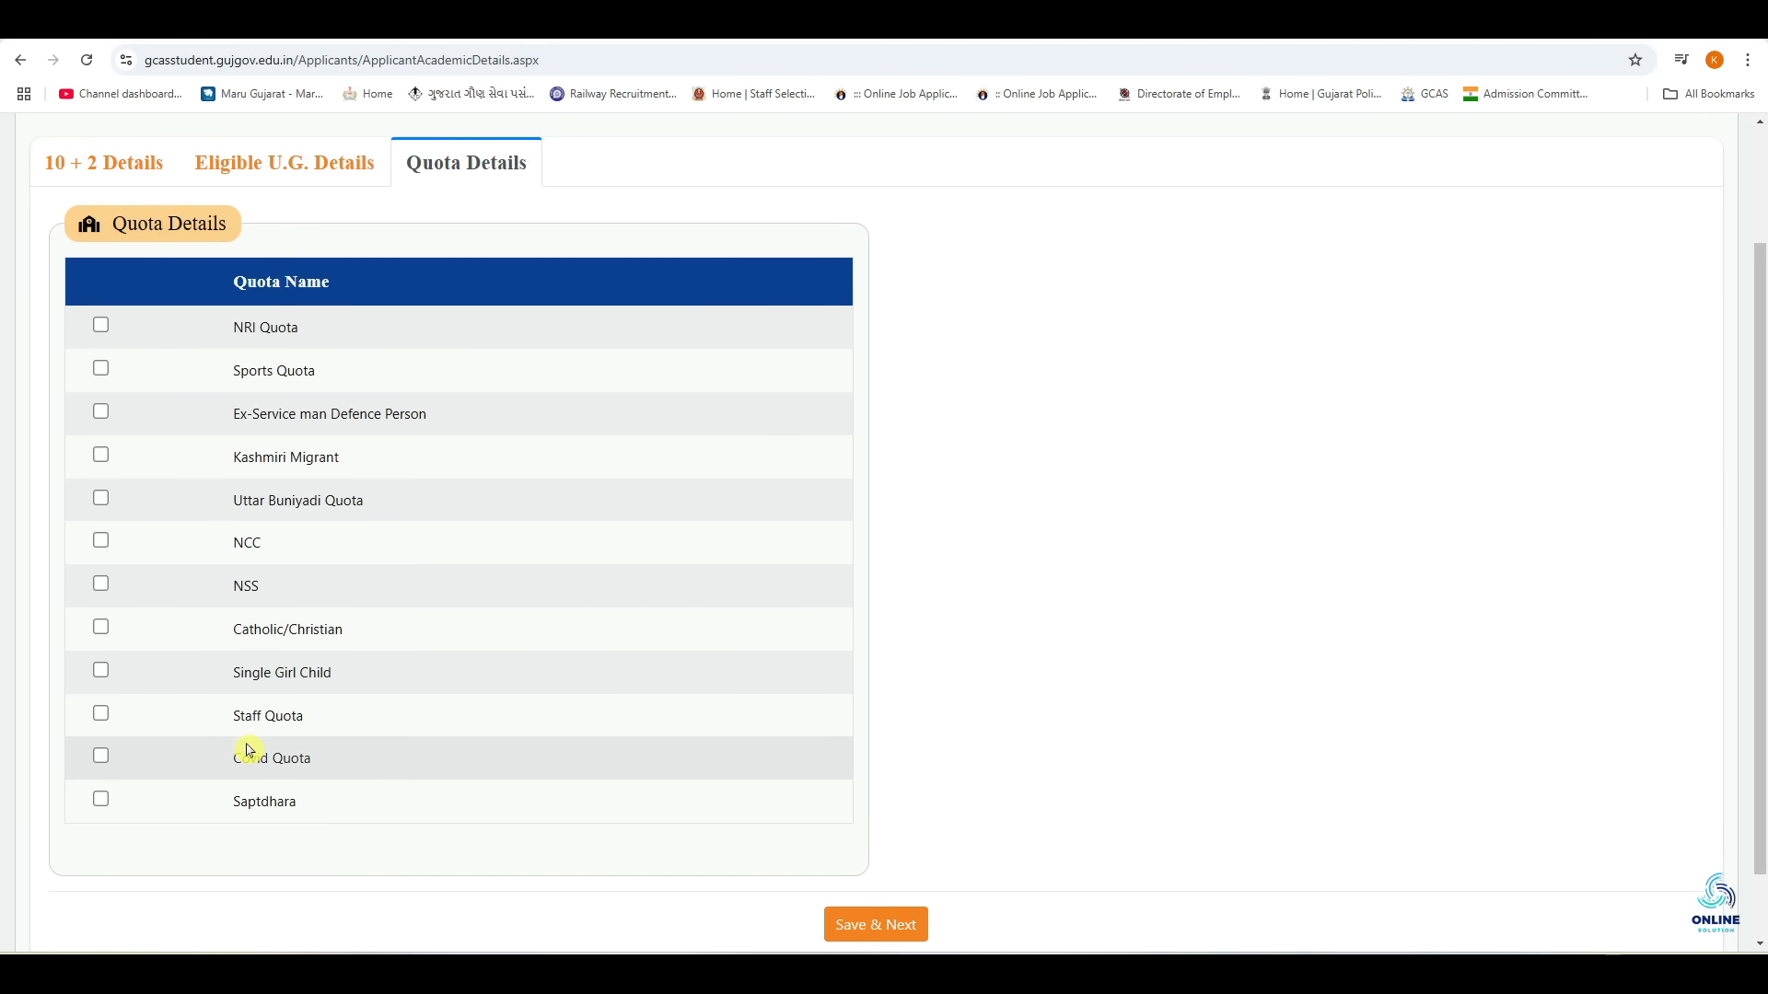
click(867, 928)
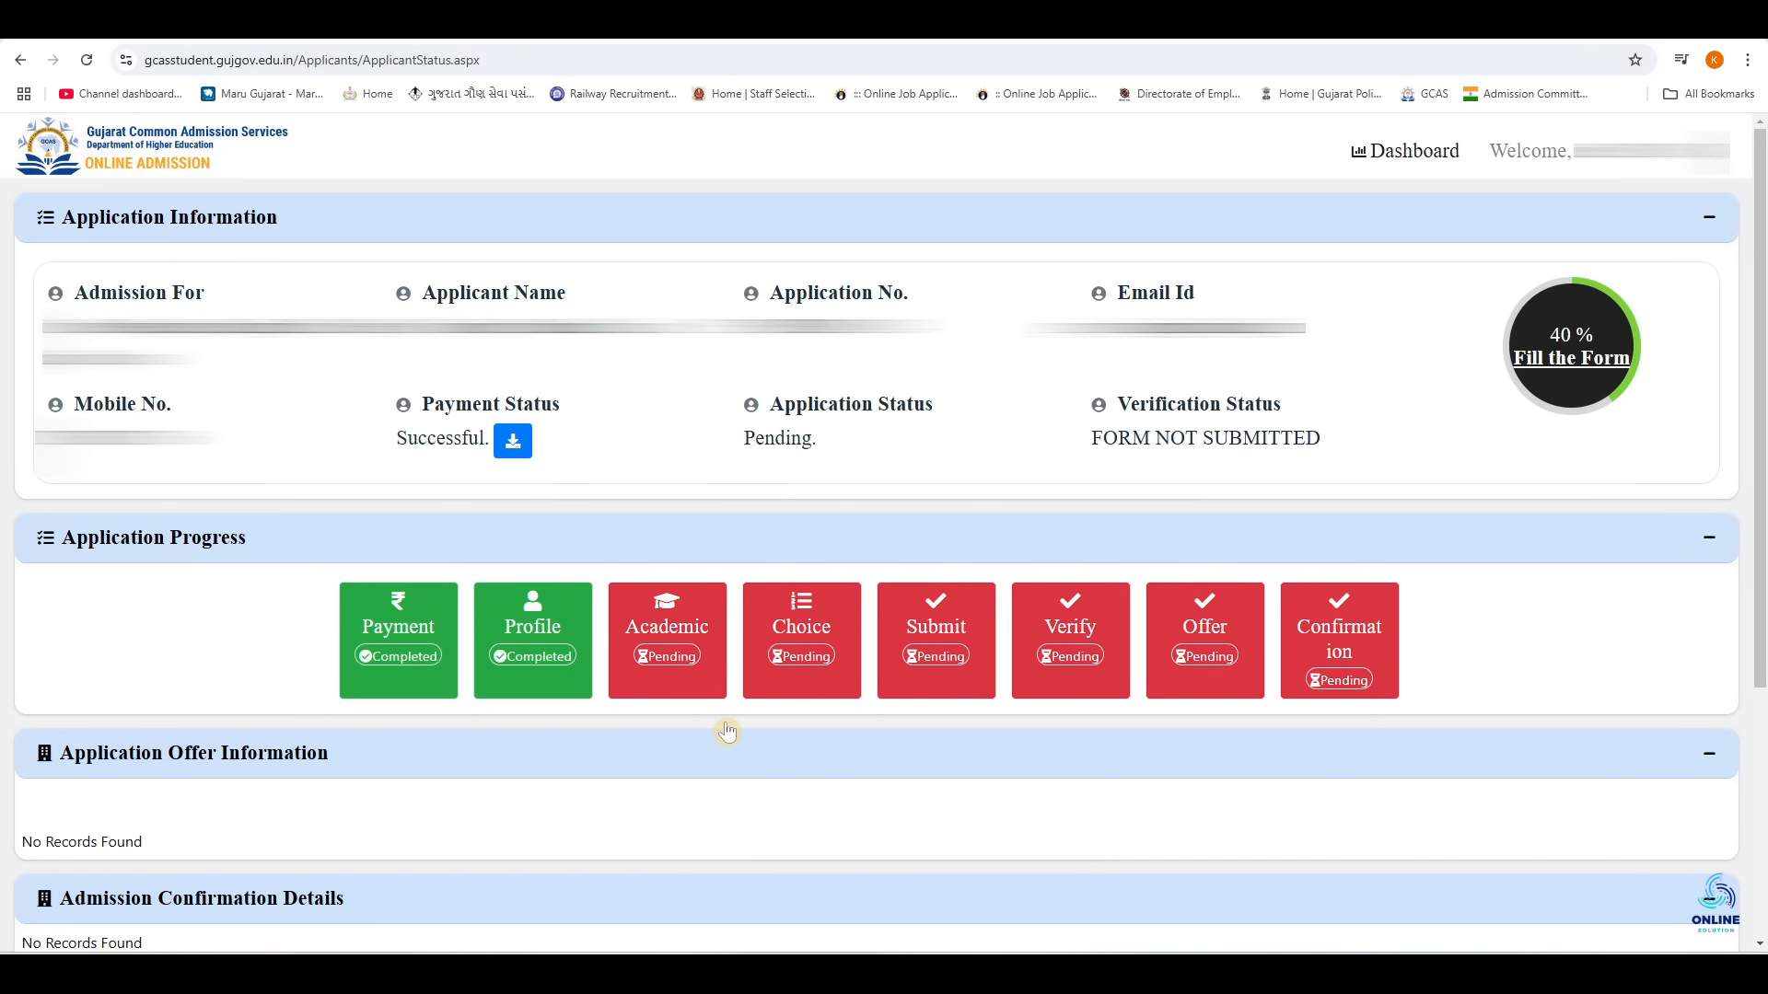
Open the Choice stage of the application and filter courses by MAHARAJA KRISHNAKUMARSINHJI BHAVNAGAR UNIVERSITY.
click(779, 634)
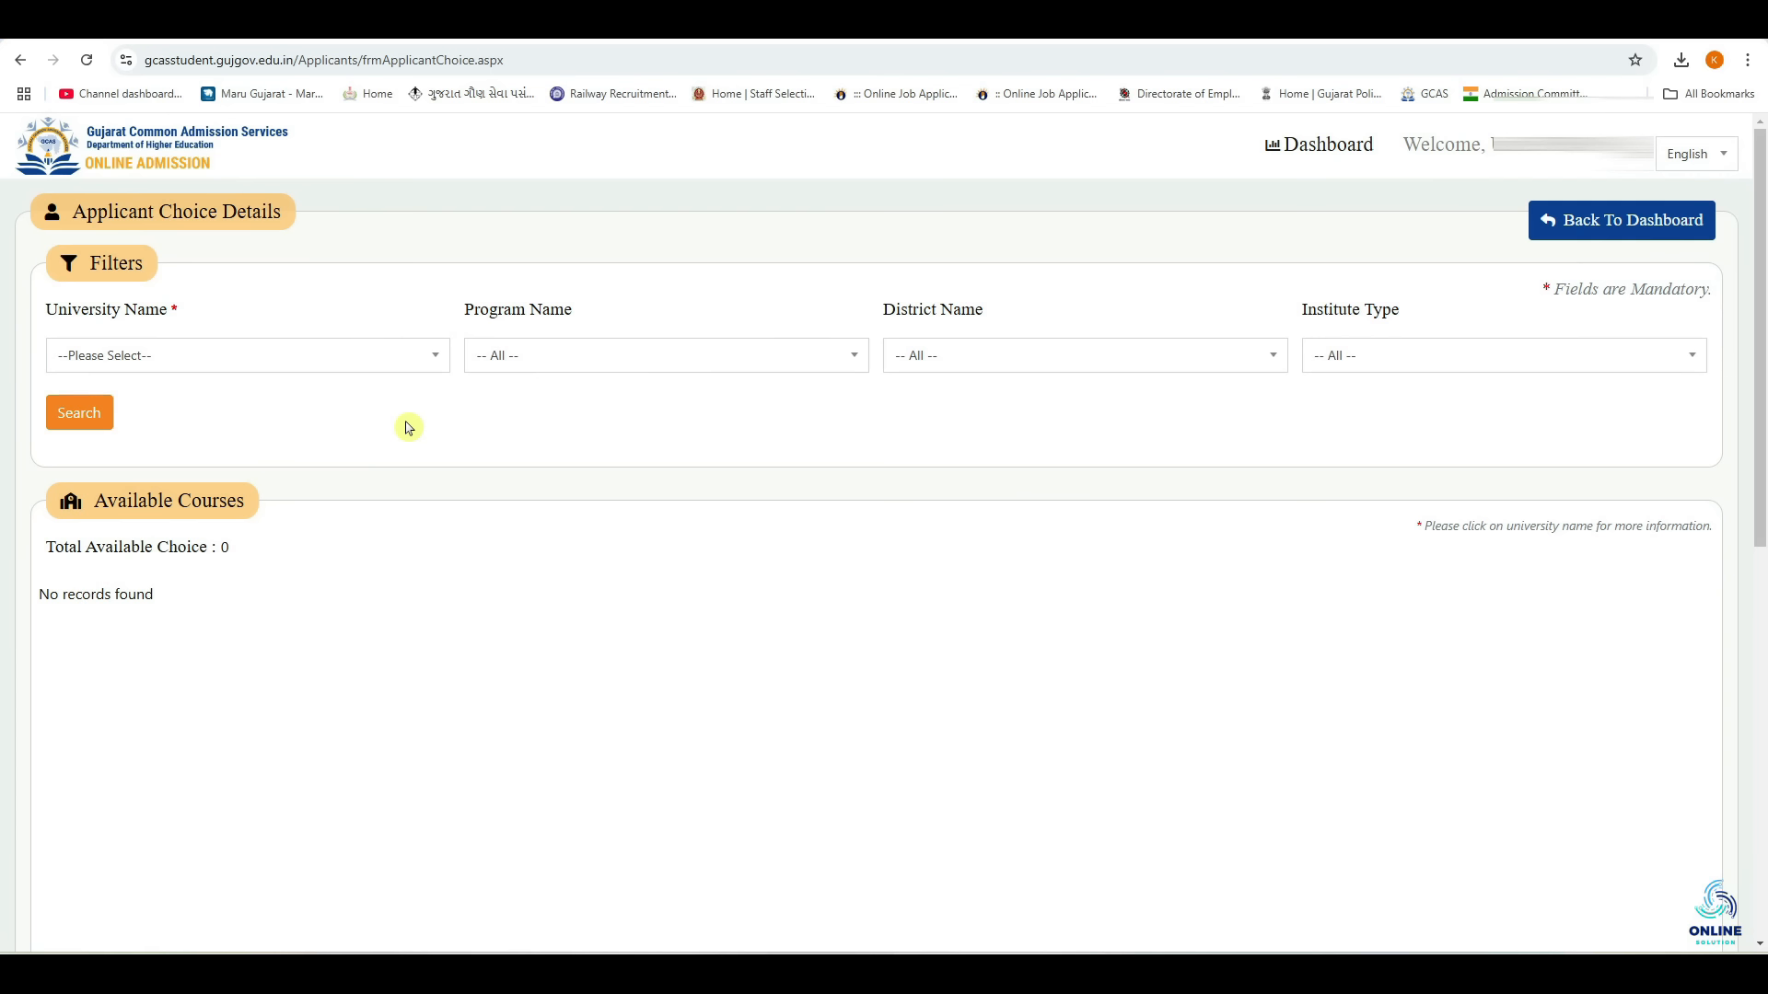
click(275, 361)
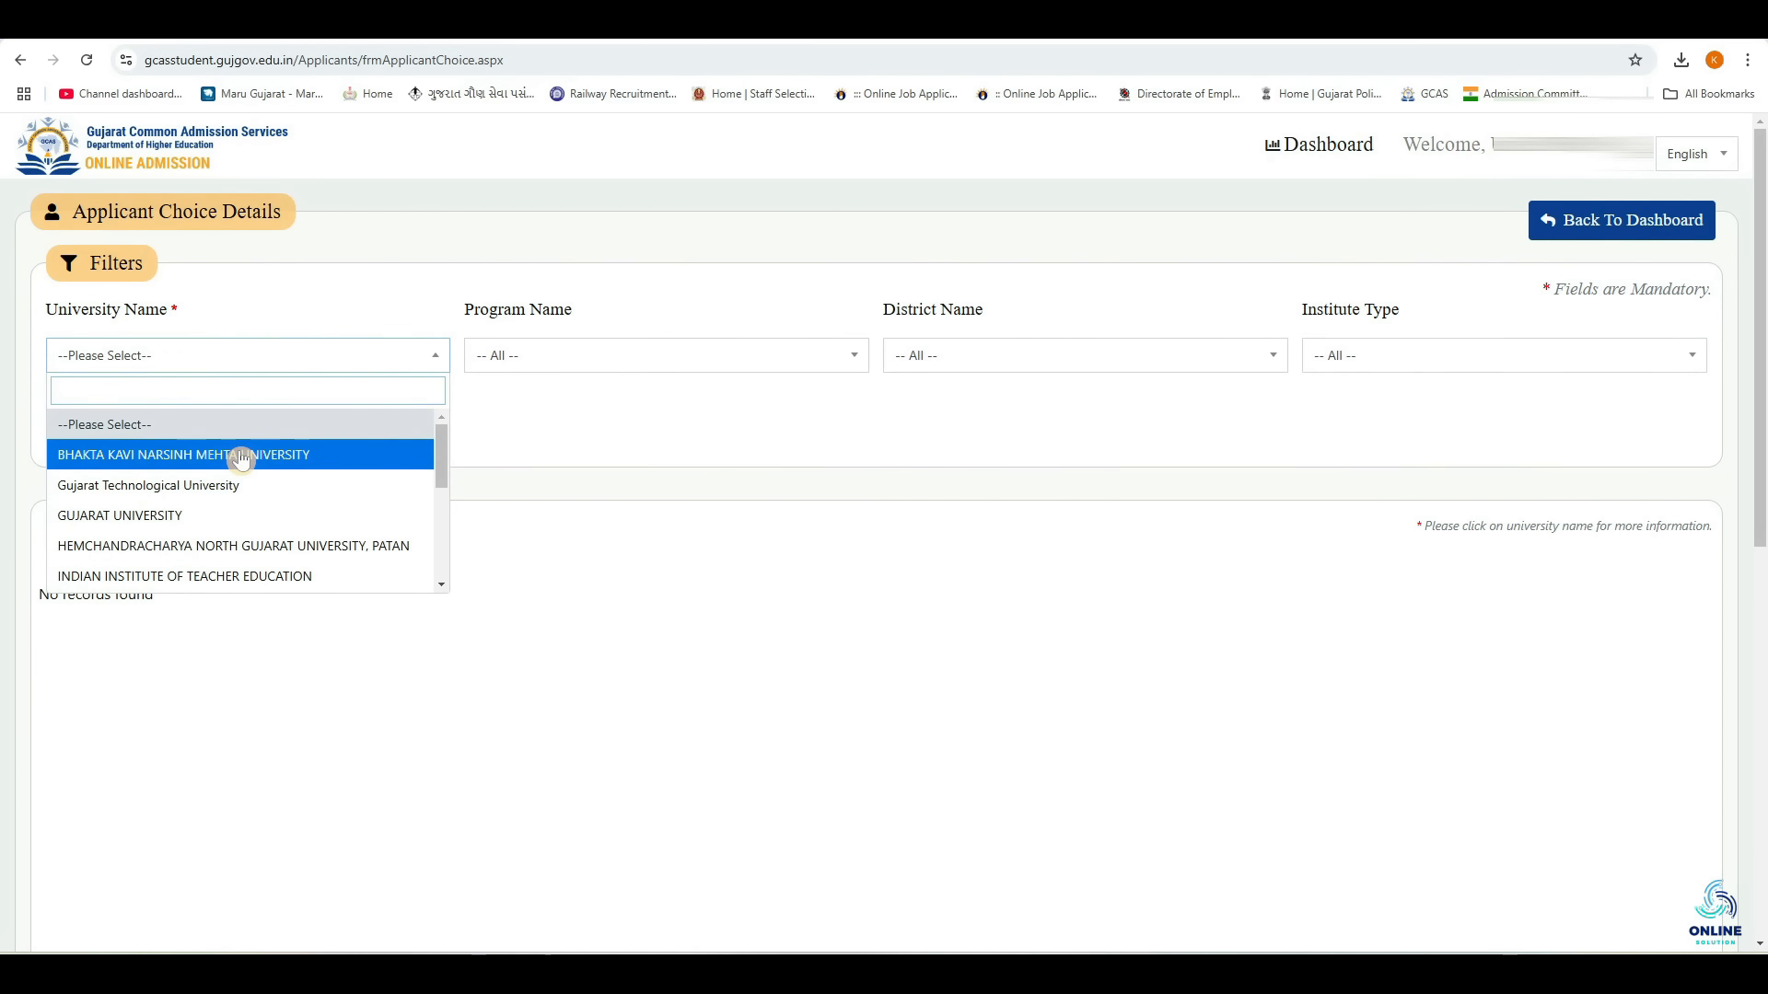
drag(442, 480, 442, 519)
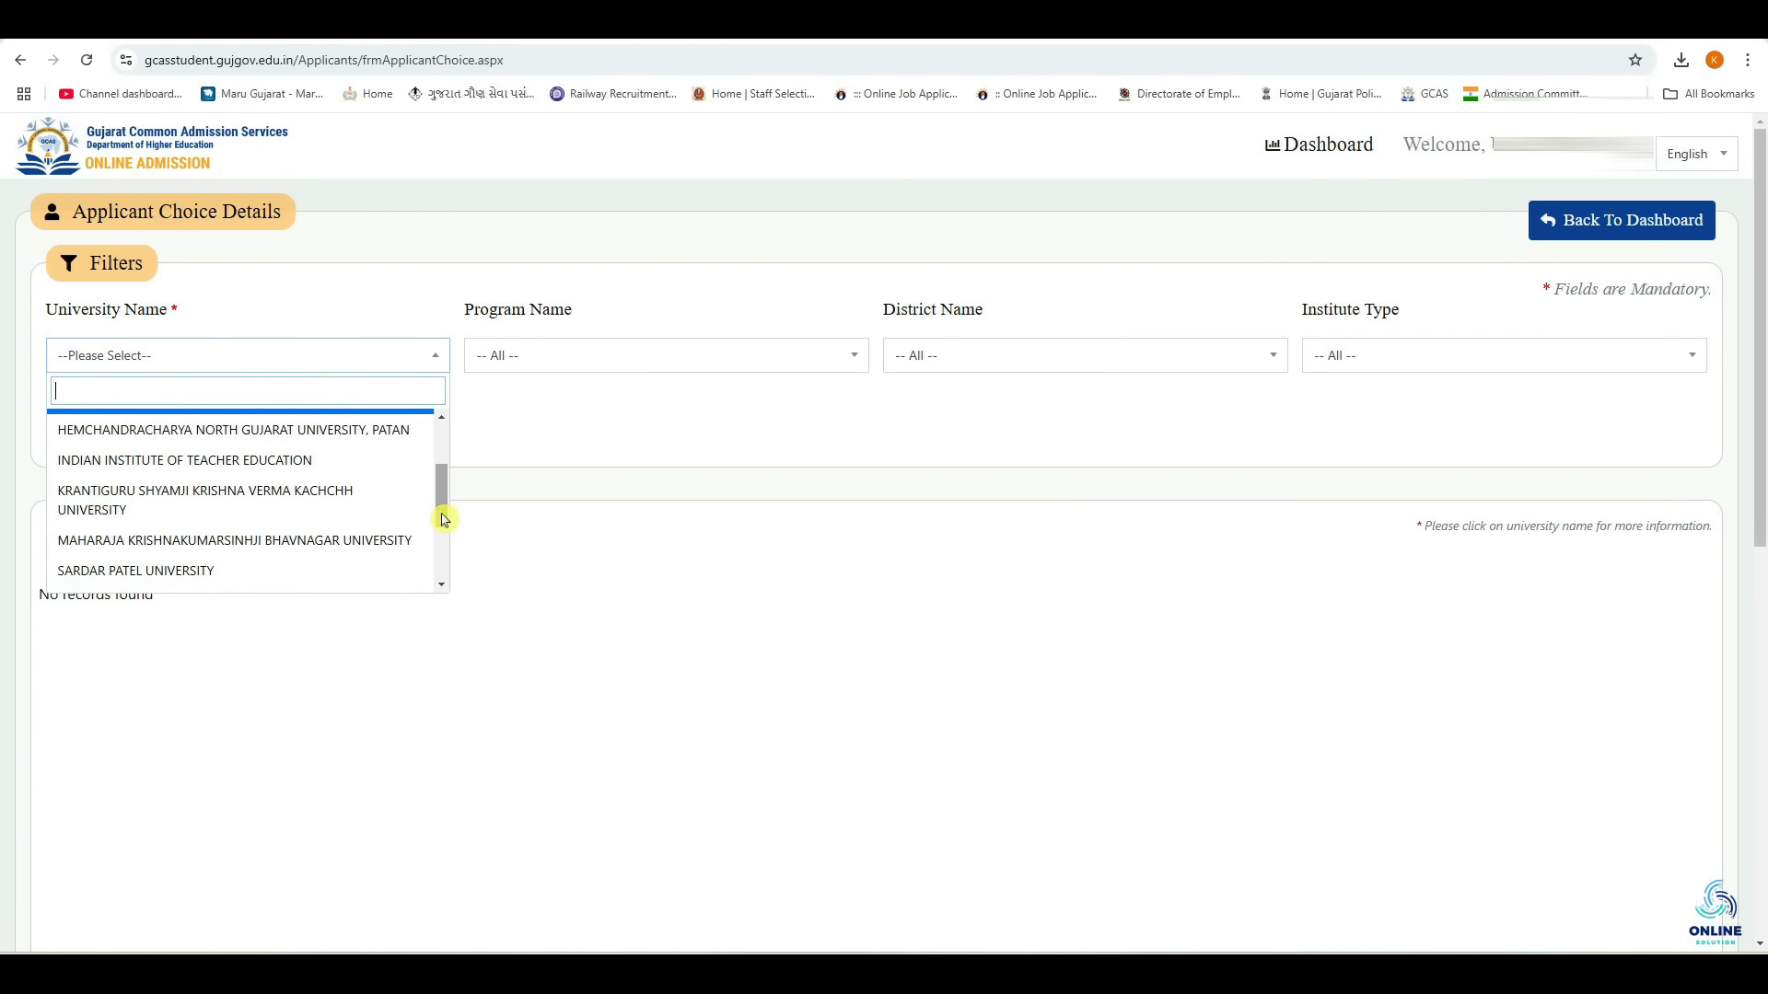
click(237, 543)
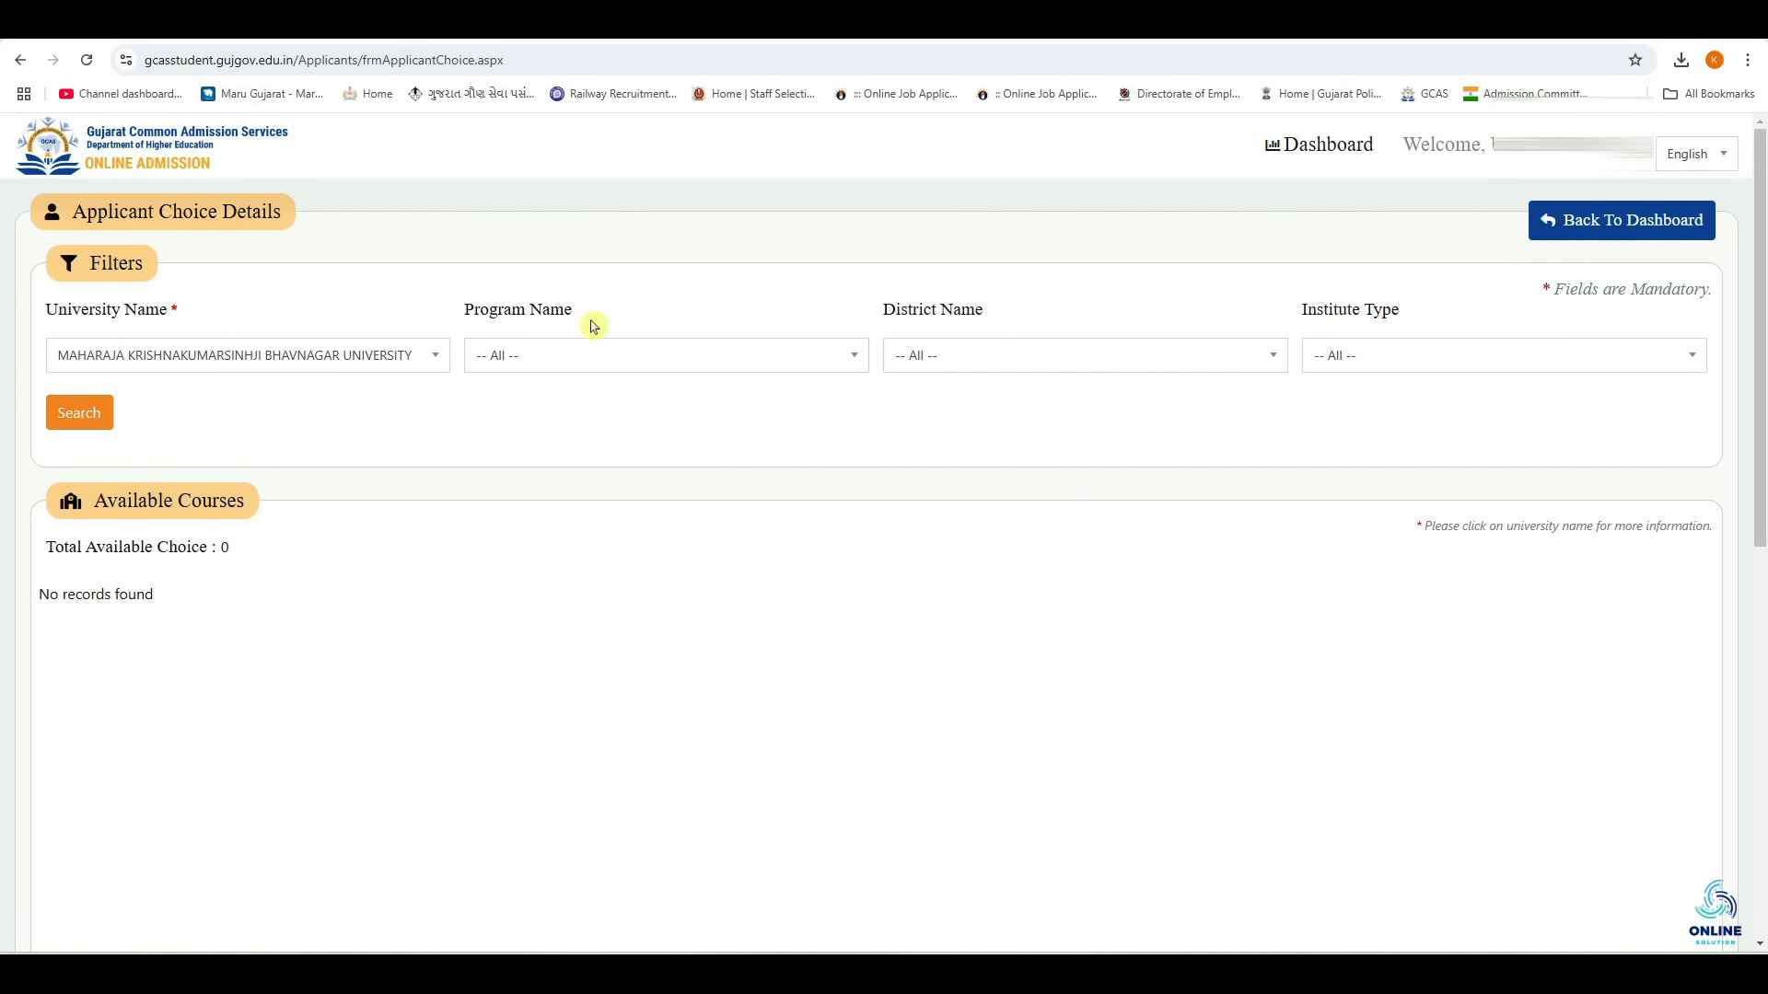
Set the course filters to program BACHELOR OF ARTS, district BHAVNAGAR and institute type Government.
click(594, 355)
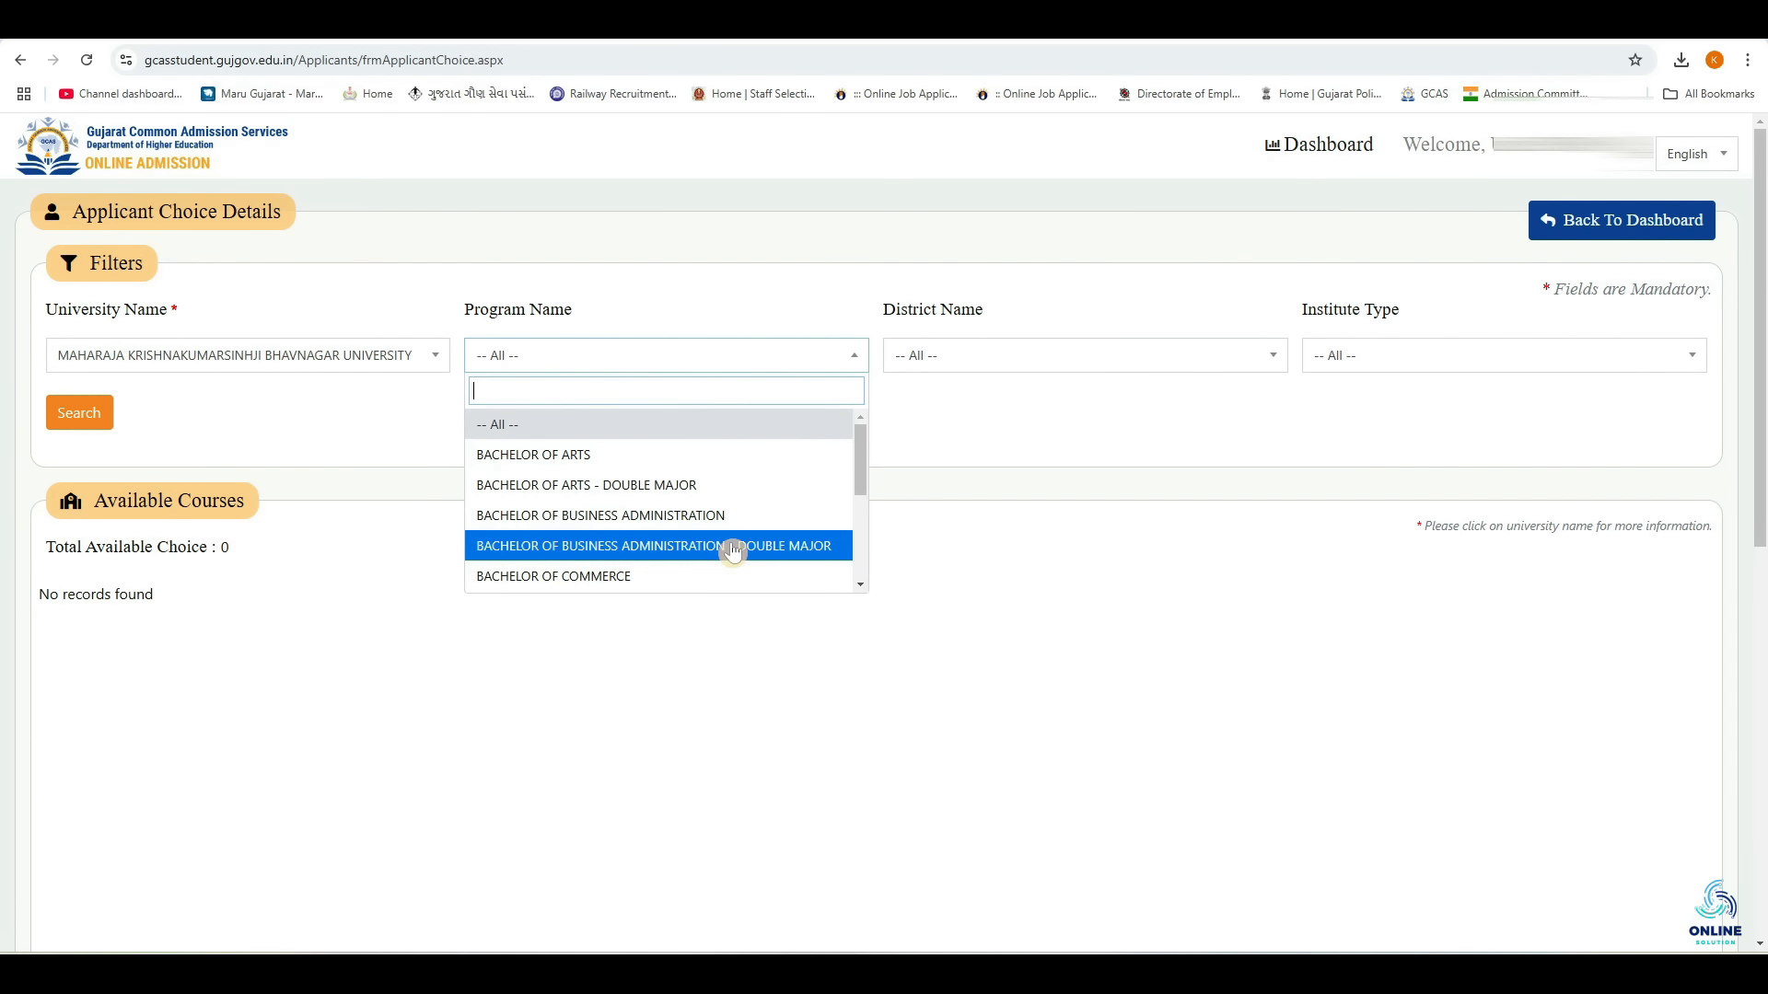
click(717, 465)
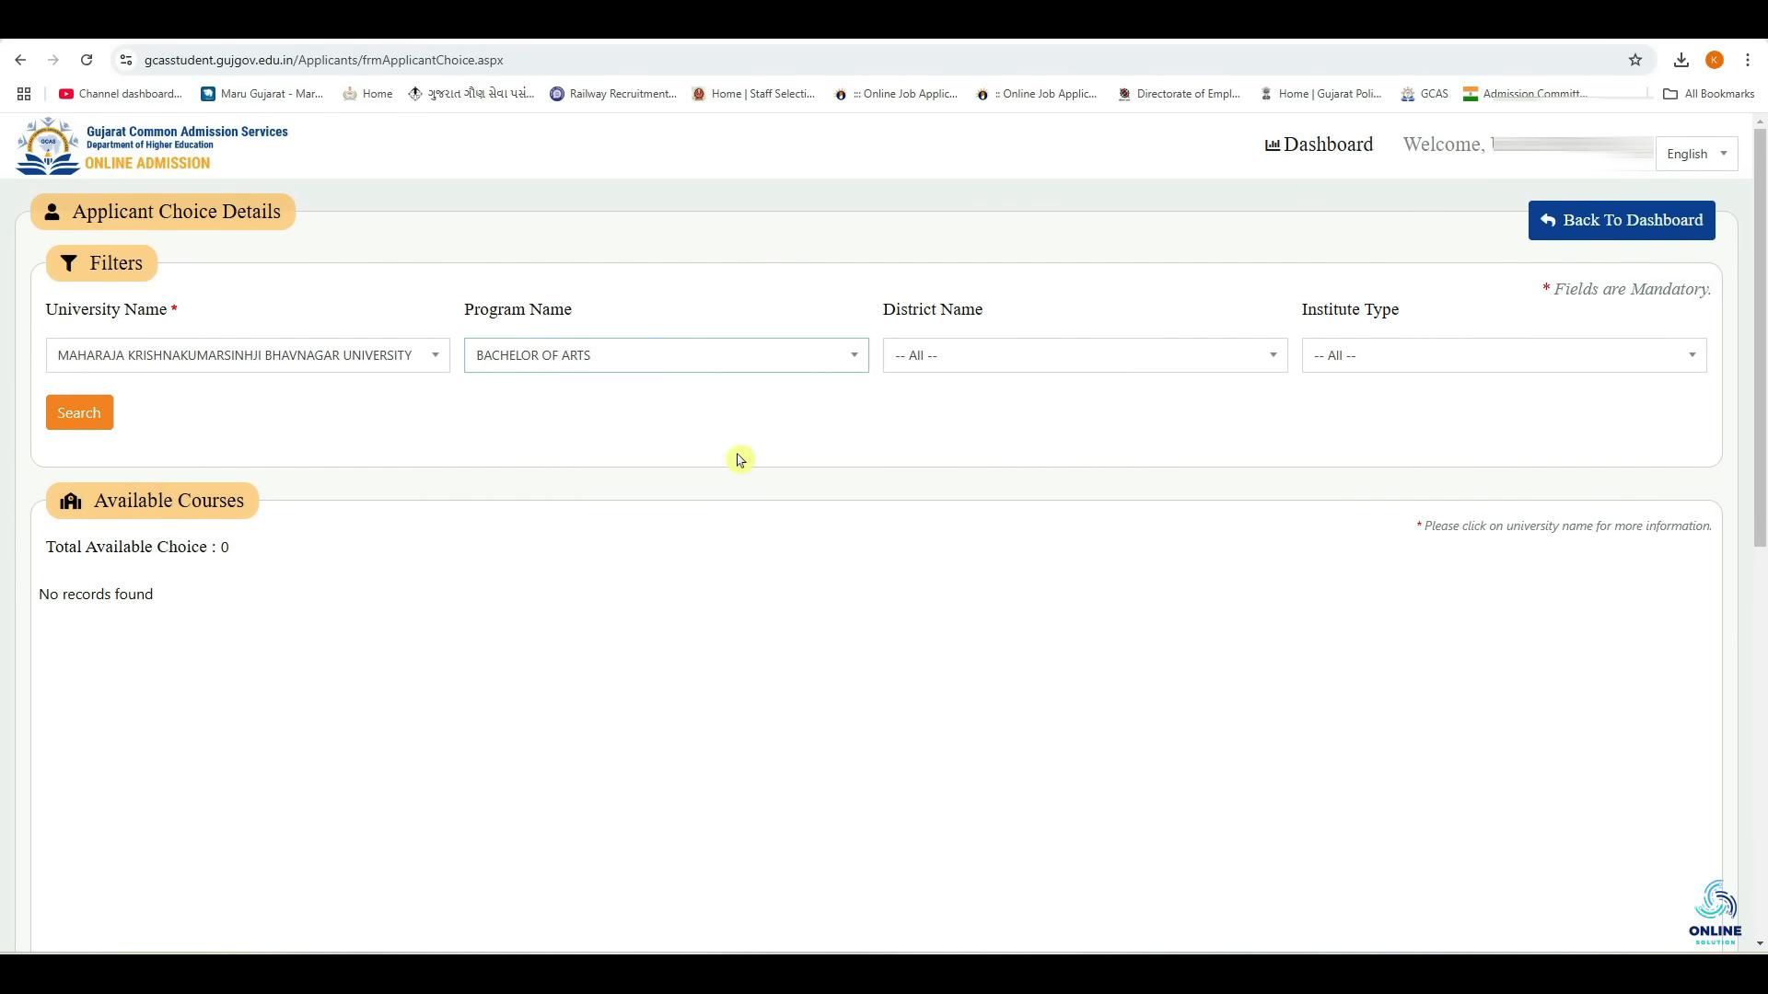
click(1046, 367)
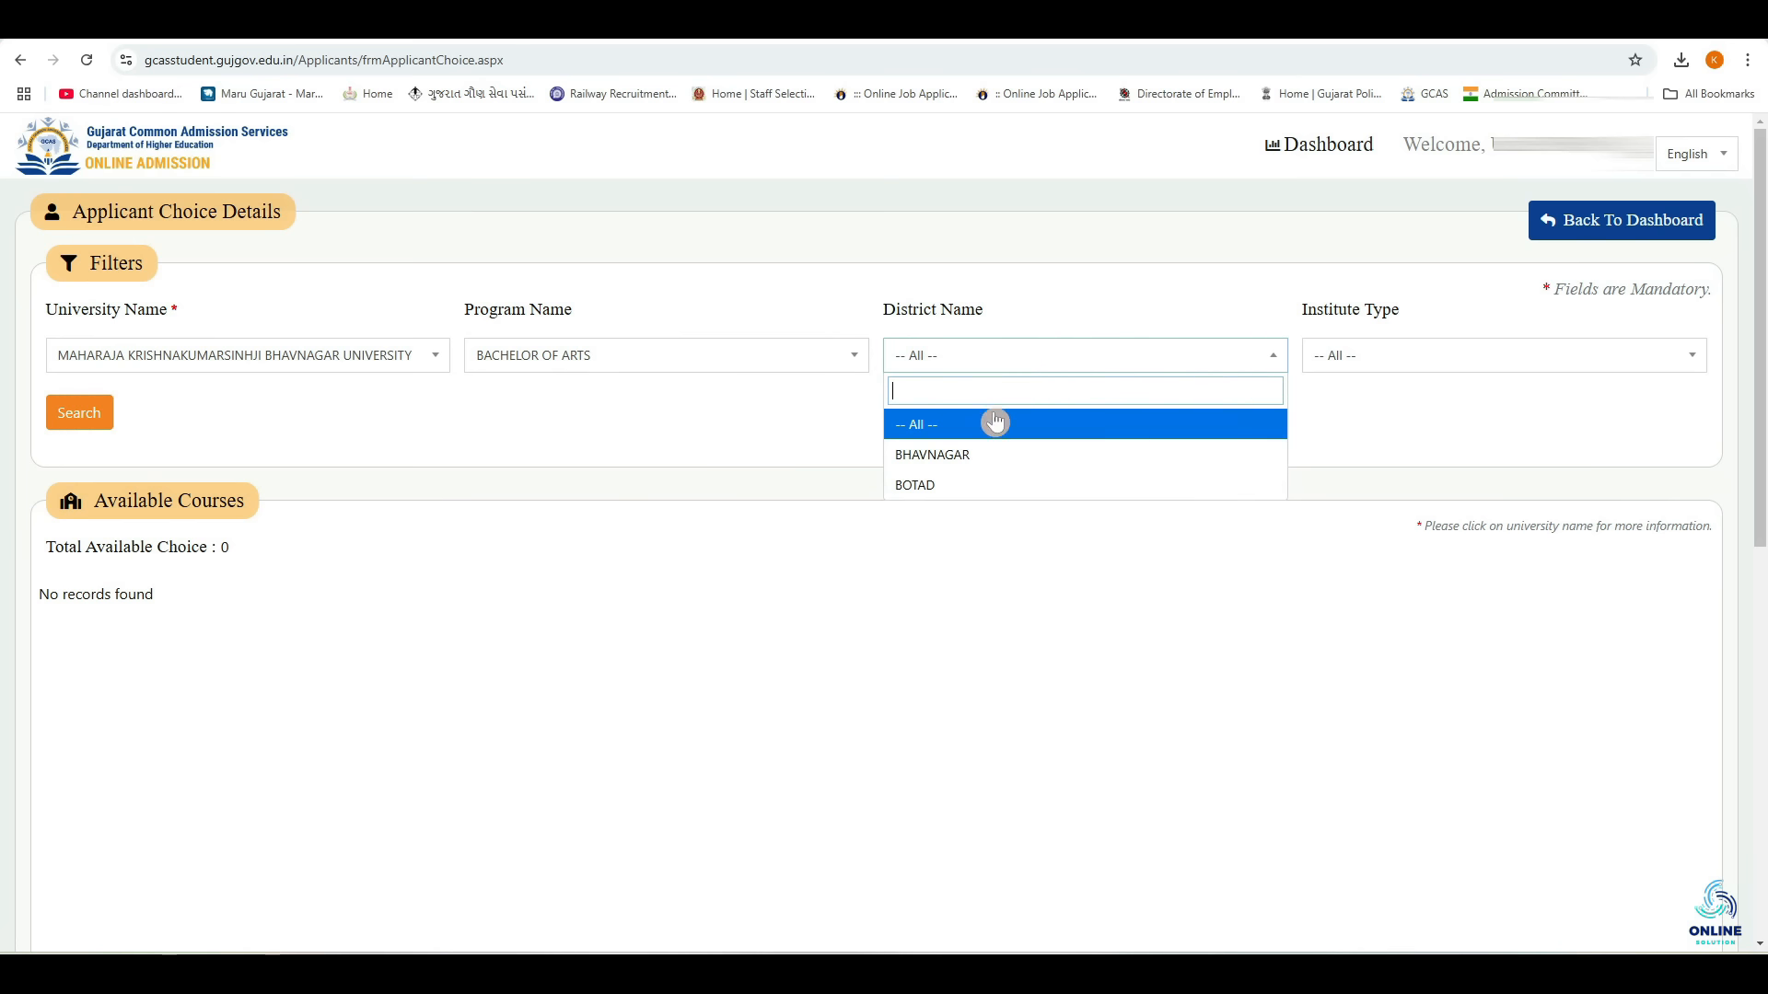
click(1077, 465)
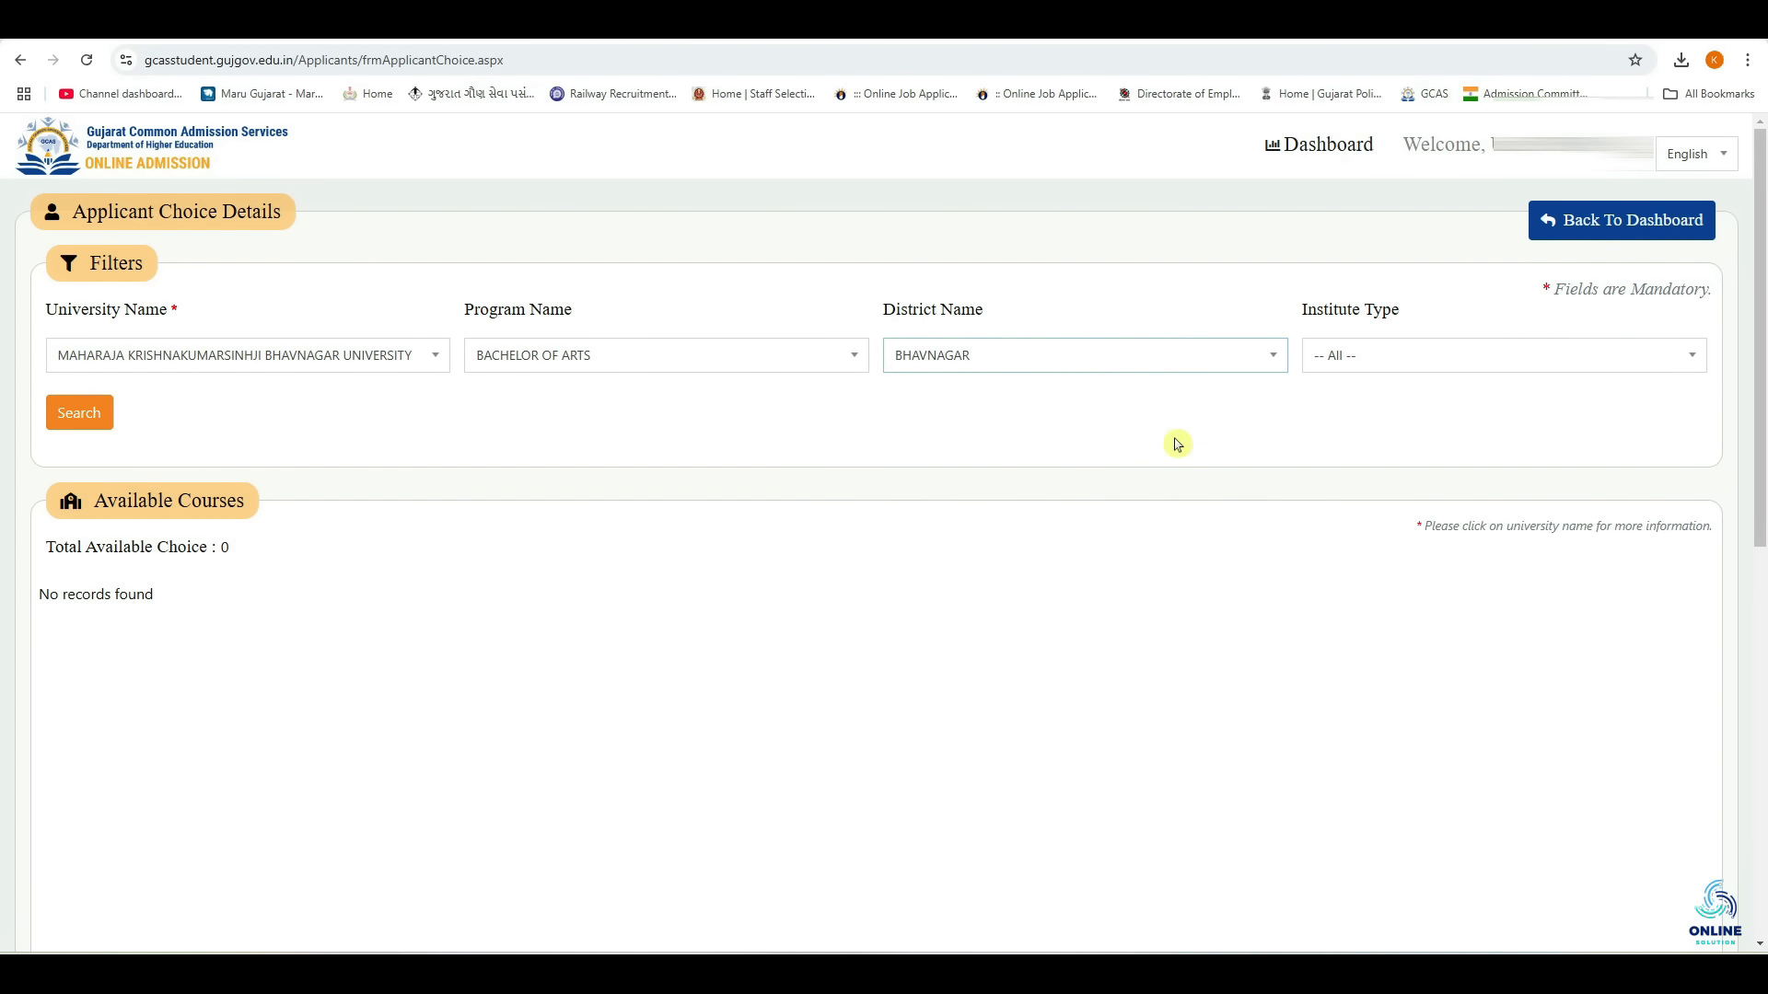
click(1437, 361)
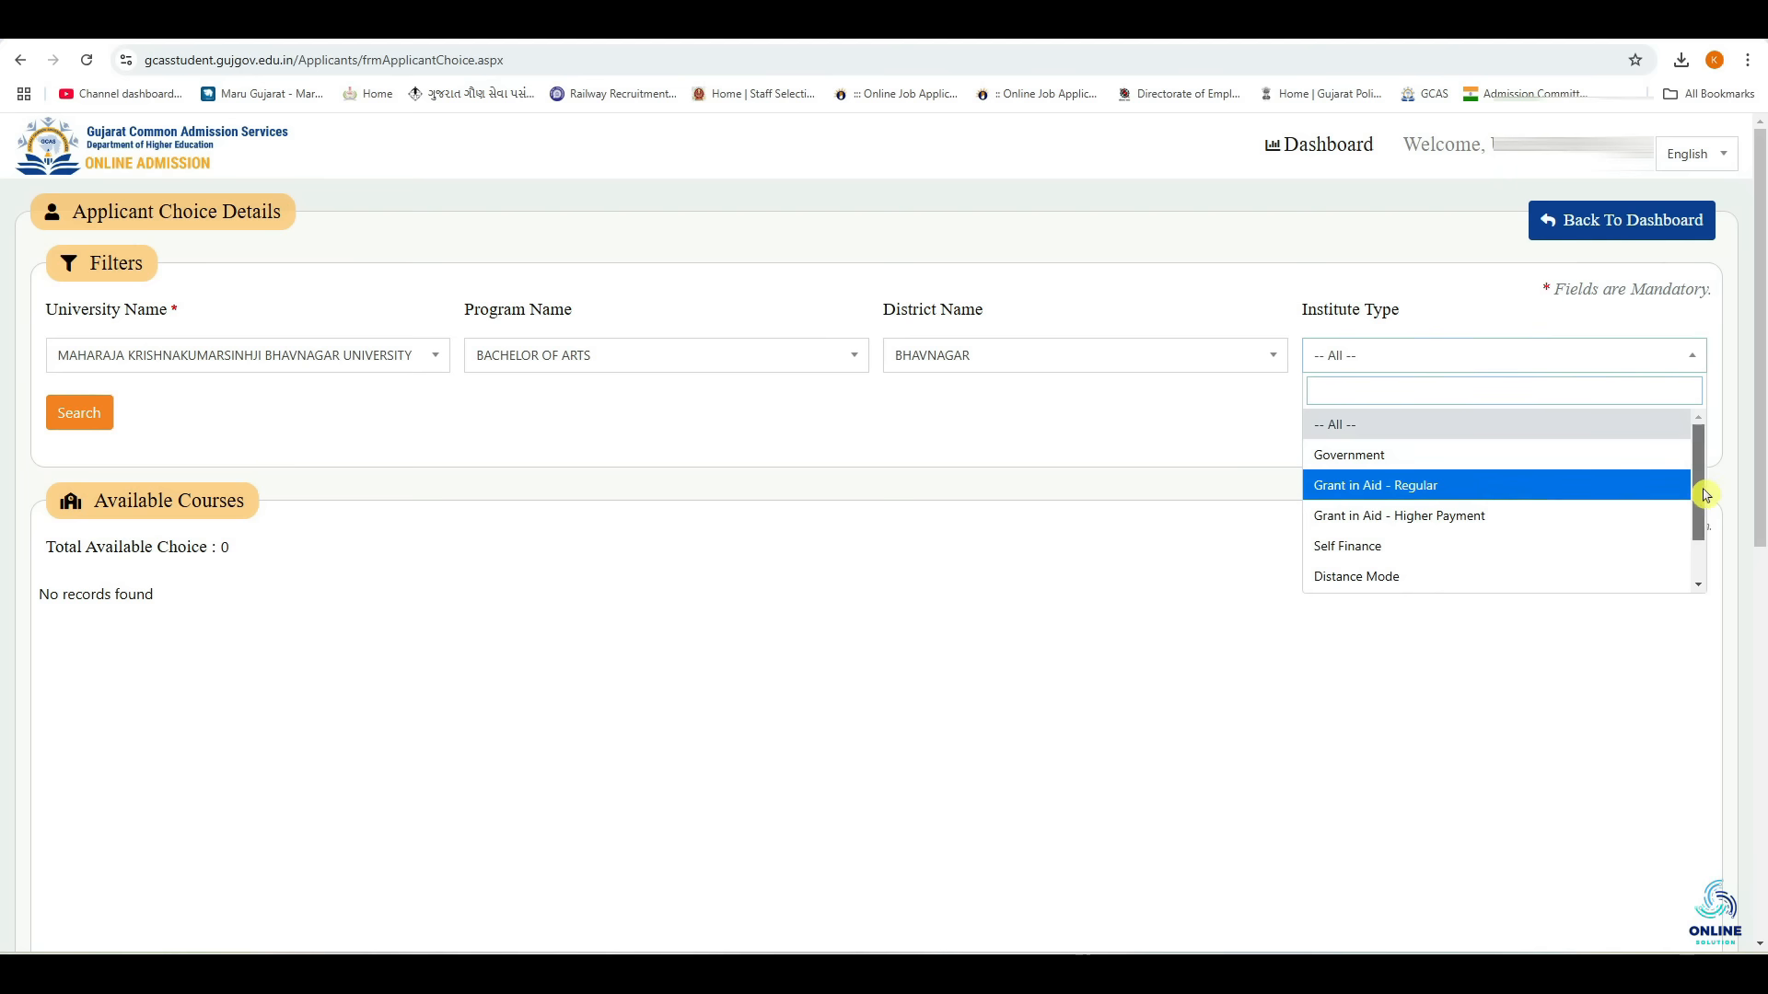
click(1454, 463)
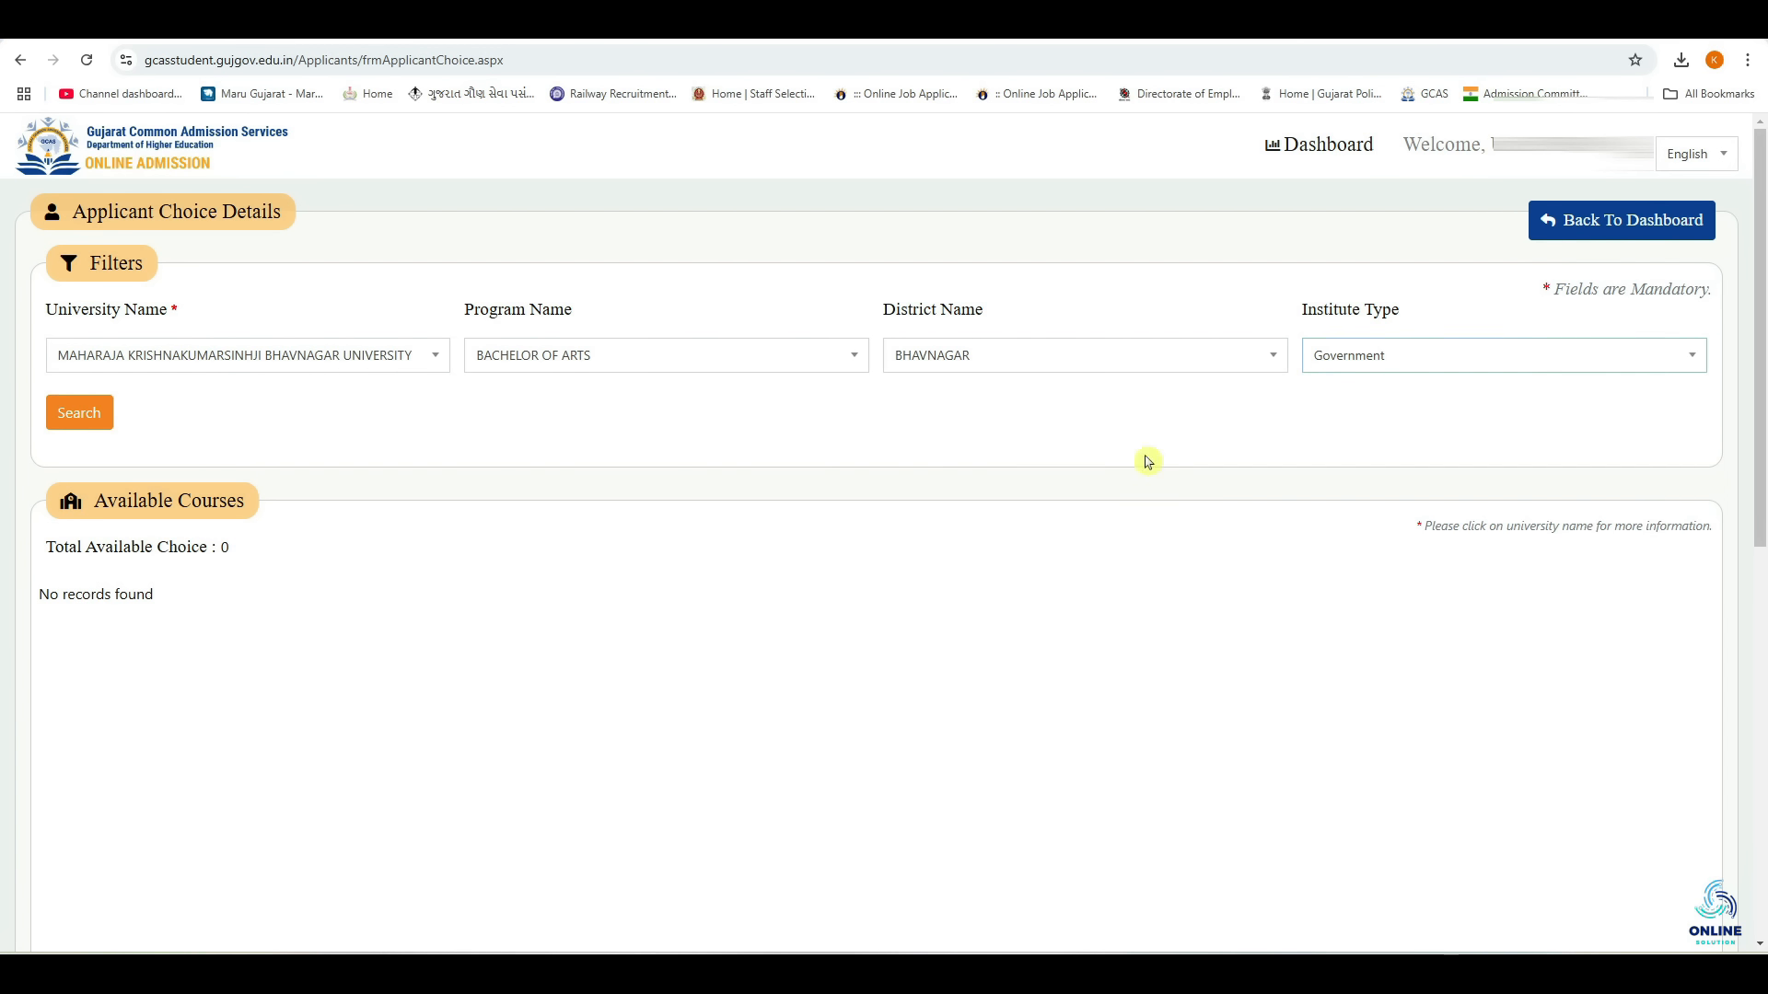
Search the available courses with the current filters, and check the listed colleges against the saved choices.
click(90, 419)
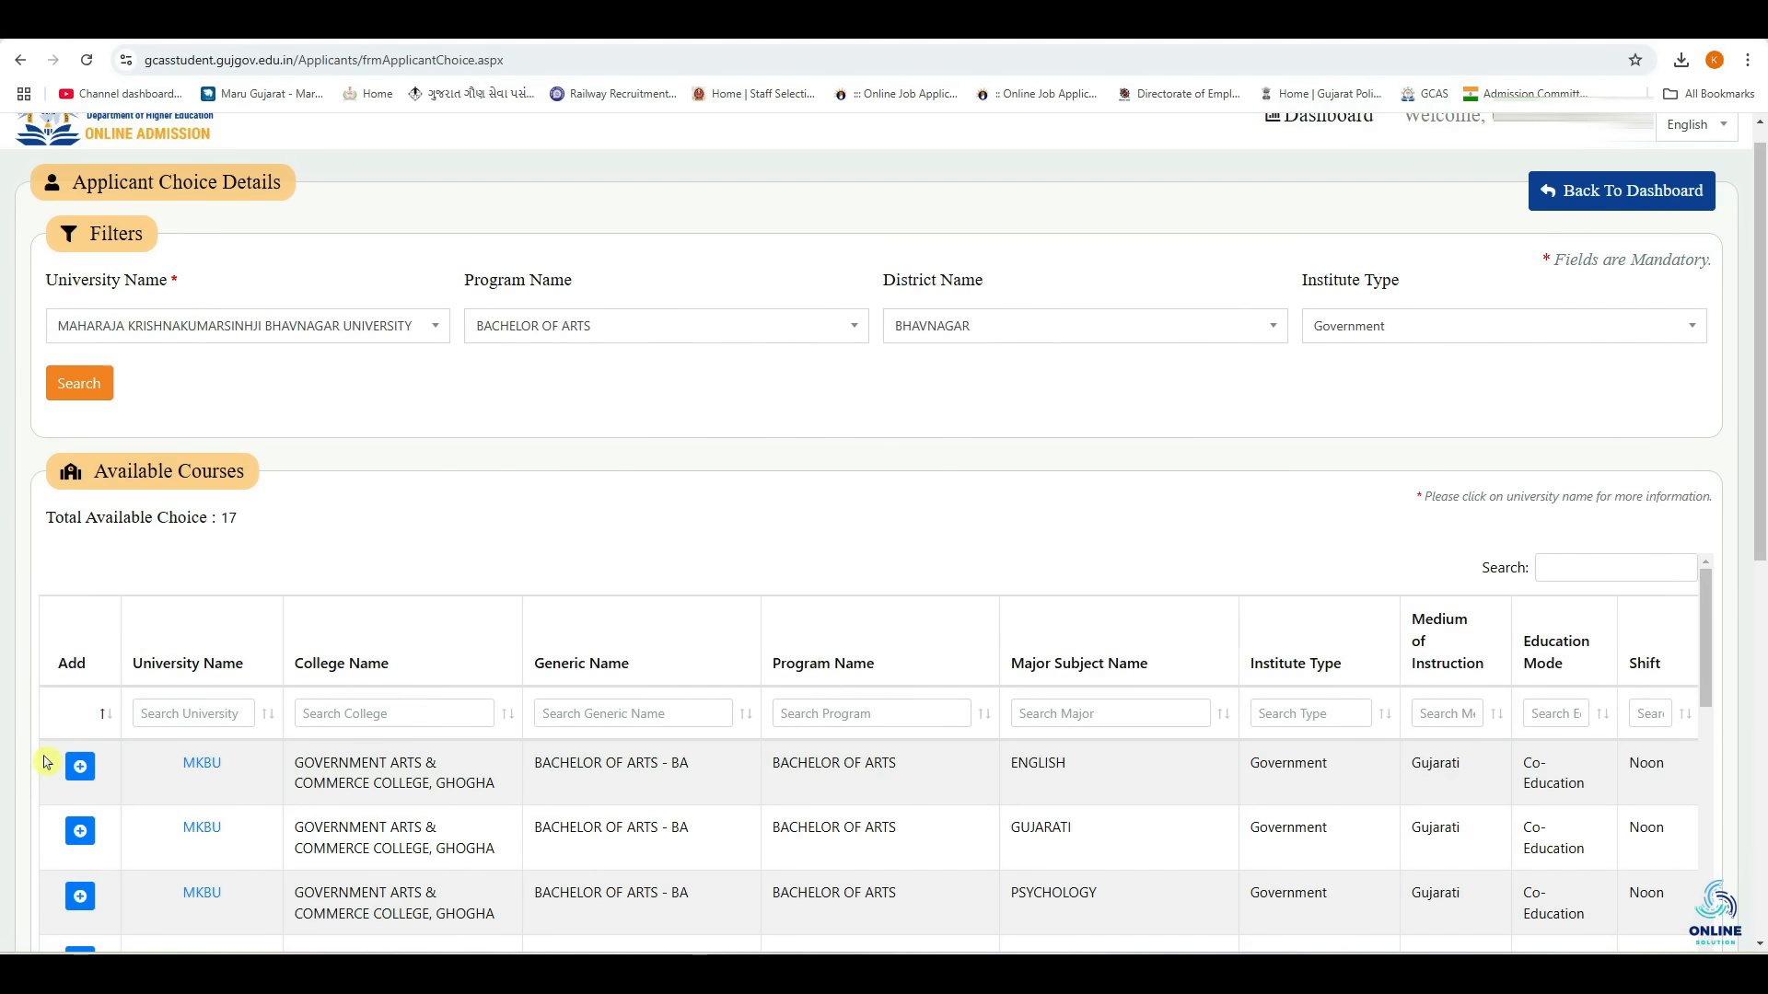
click(80, 768)
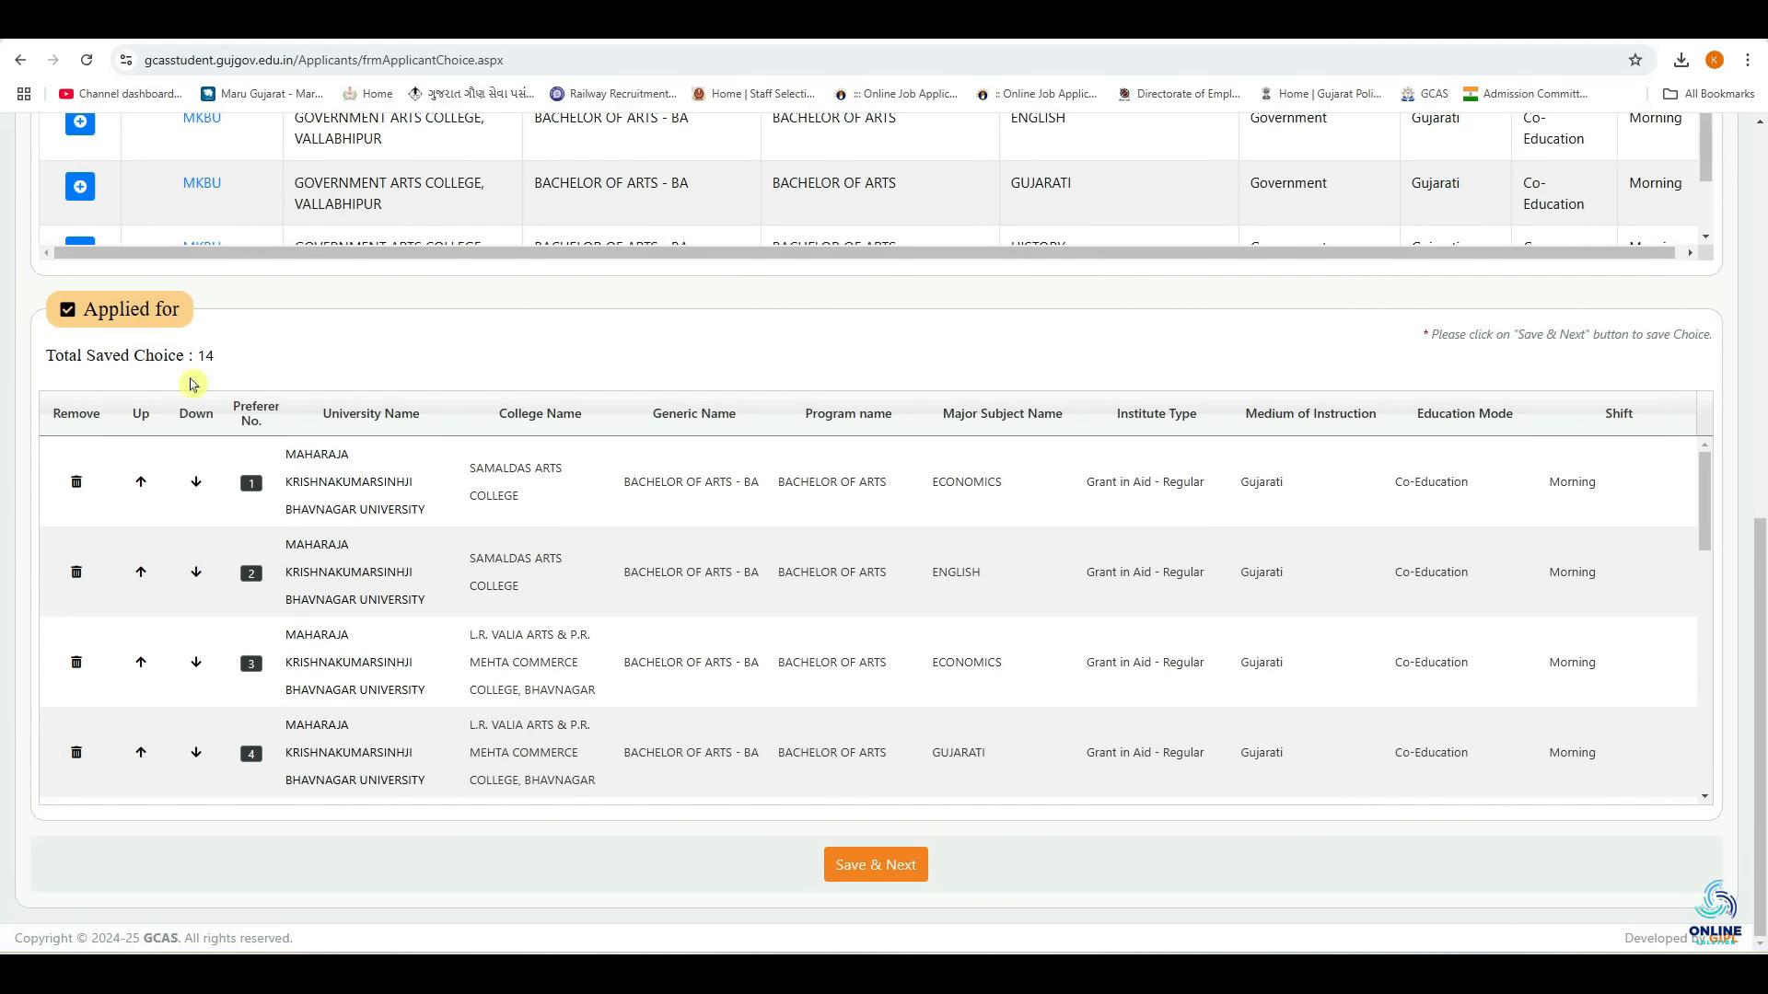
scroll(325, 621, up, 6)
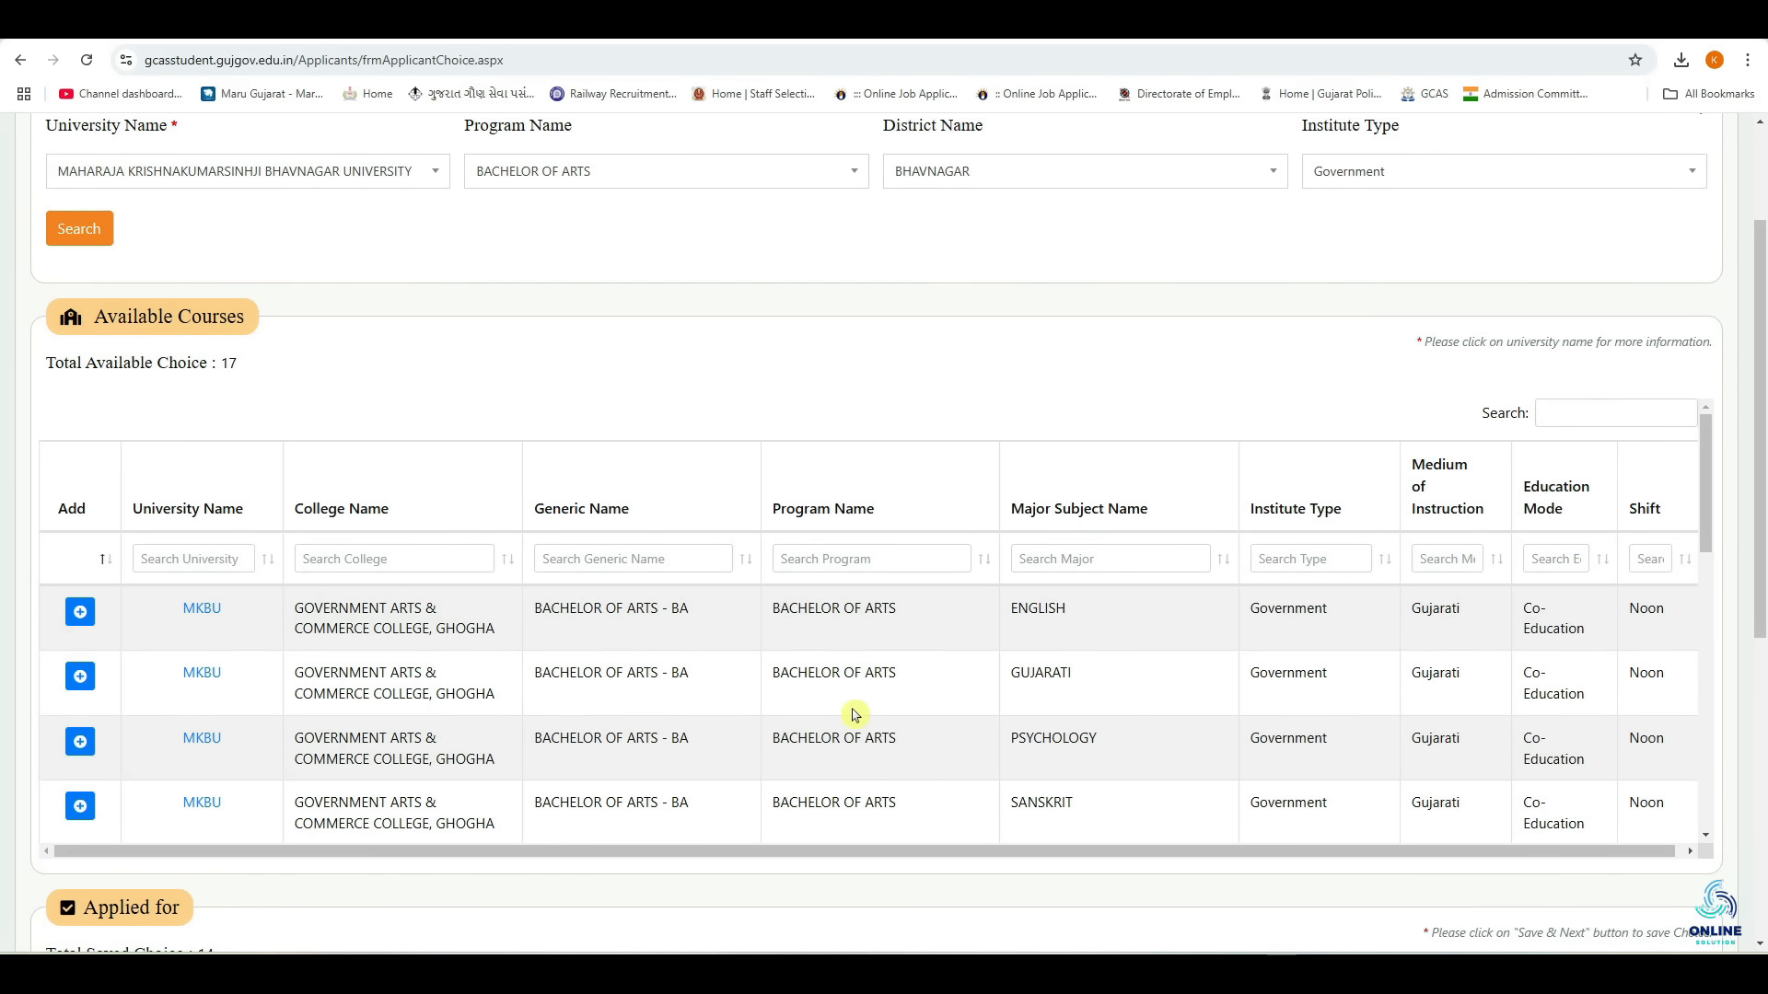
scroll(458, 676, up, 1)
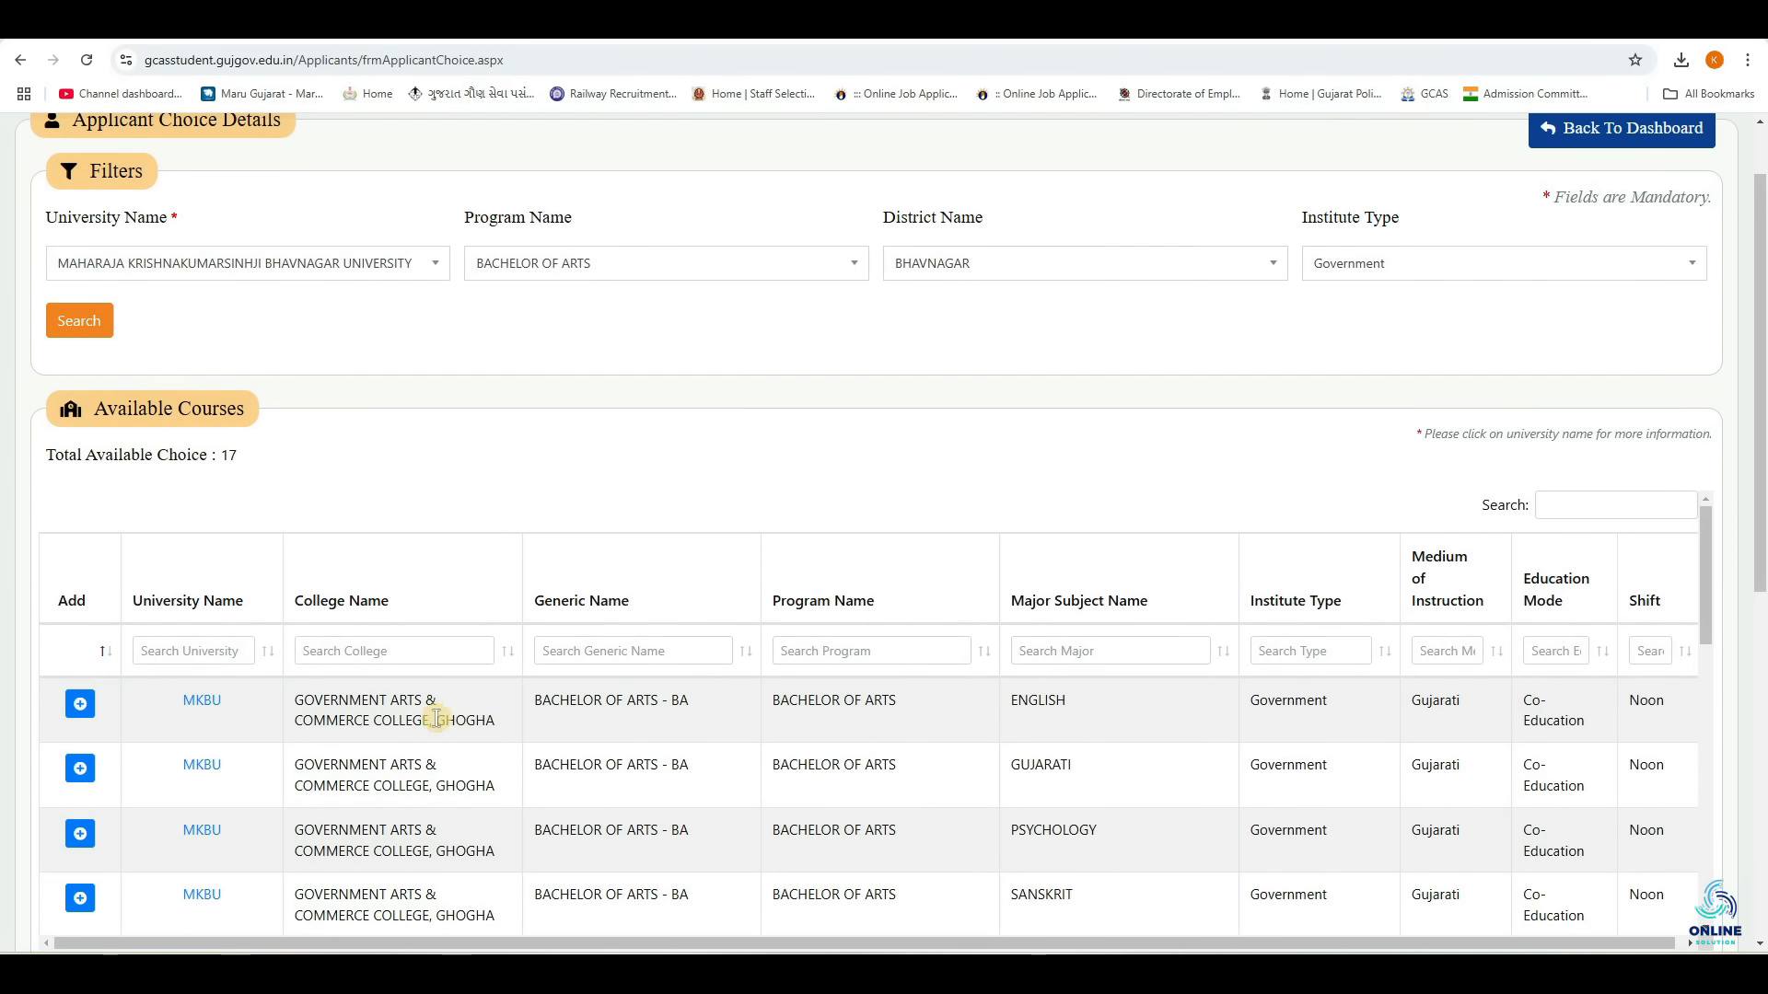
Change the institute type filter to Grant in Aid - Regular and search the available courses again.
click(1404, 272)
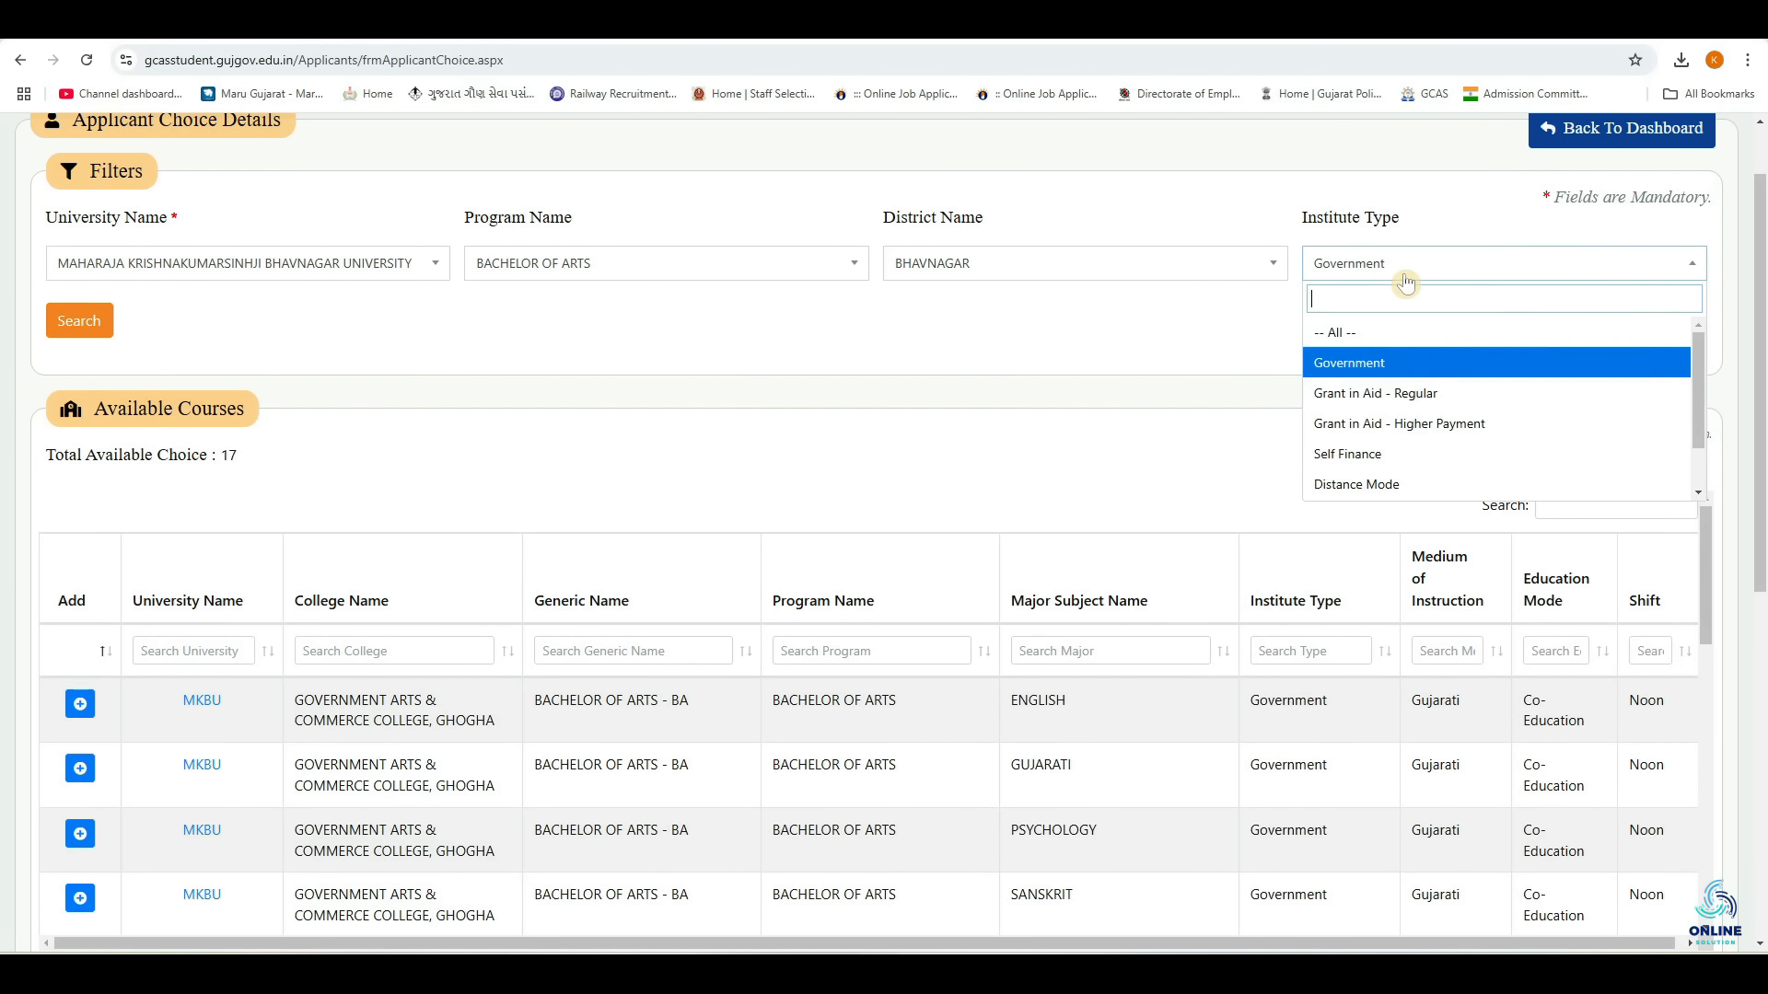
click(1427, 403)
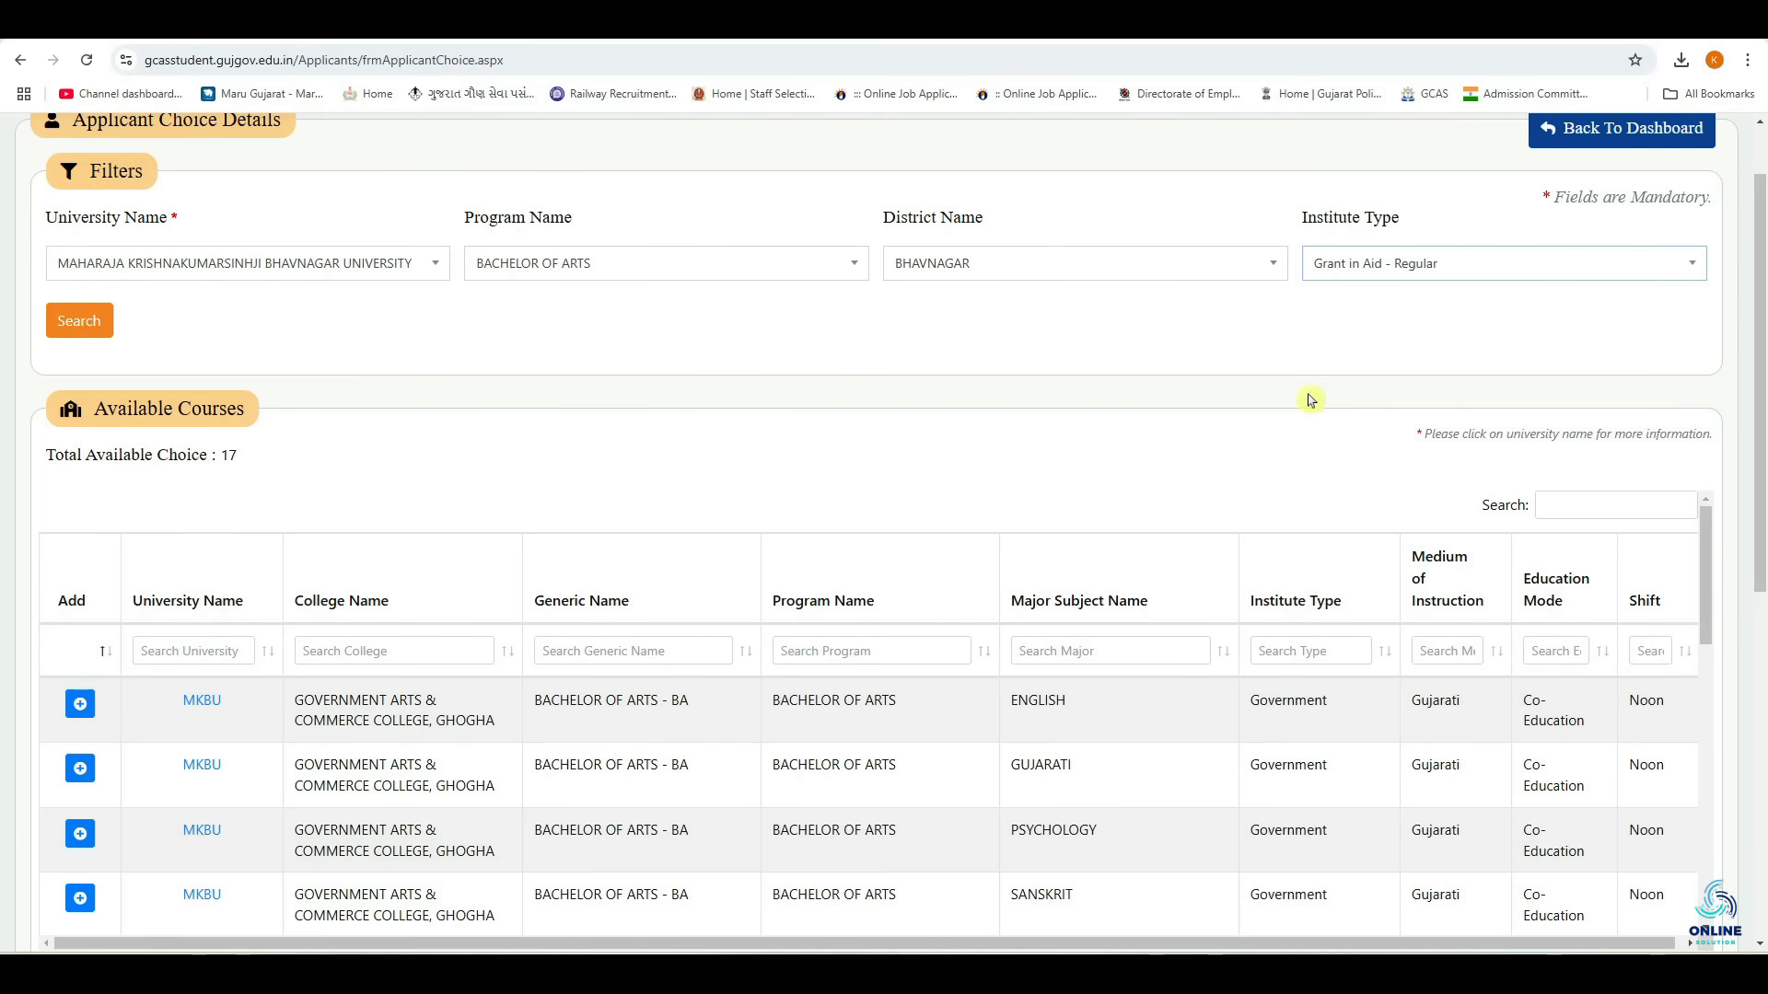
click(90, 337)
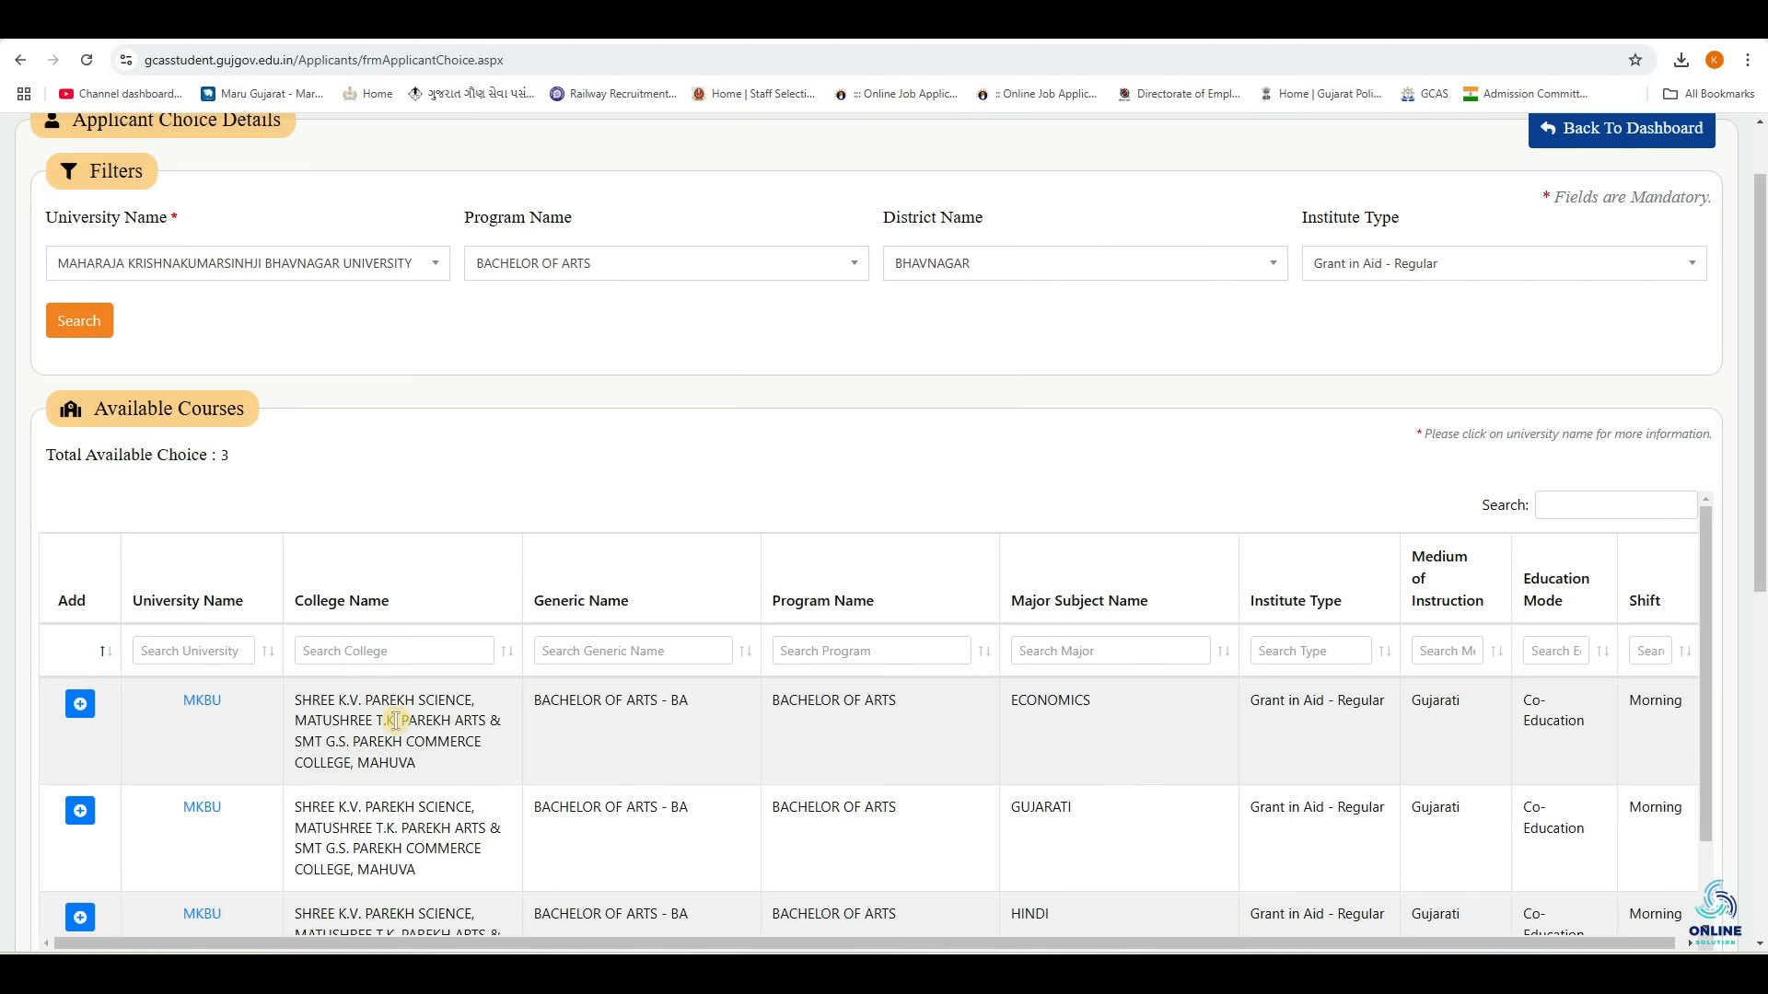
Review the saved course choices and their preference order in the Applied for list.
click(1500, 274)
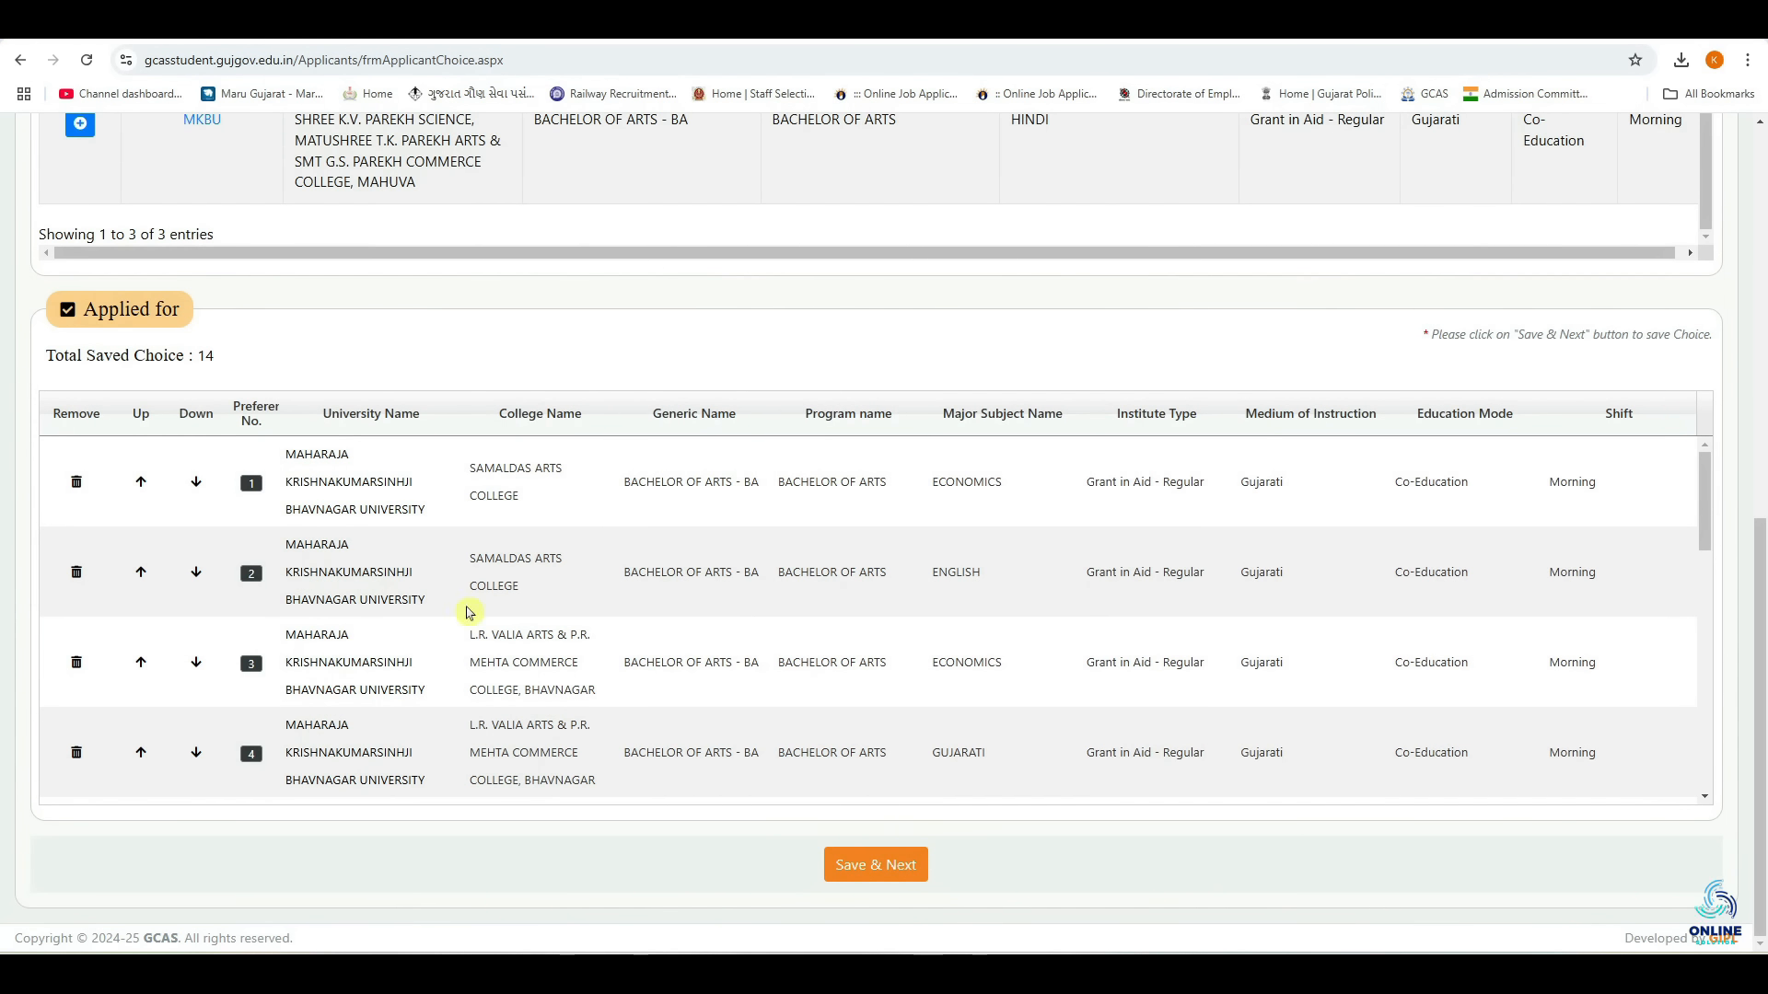
scroll(600, 589, down, 8)
scroll(600, 591, up, 8)
scroll(269, 667, down, 4)
scroll(269, 666, up, 4)
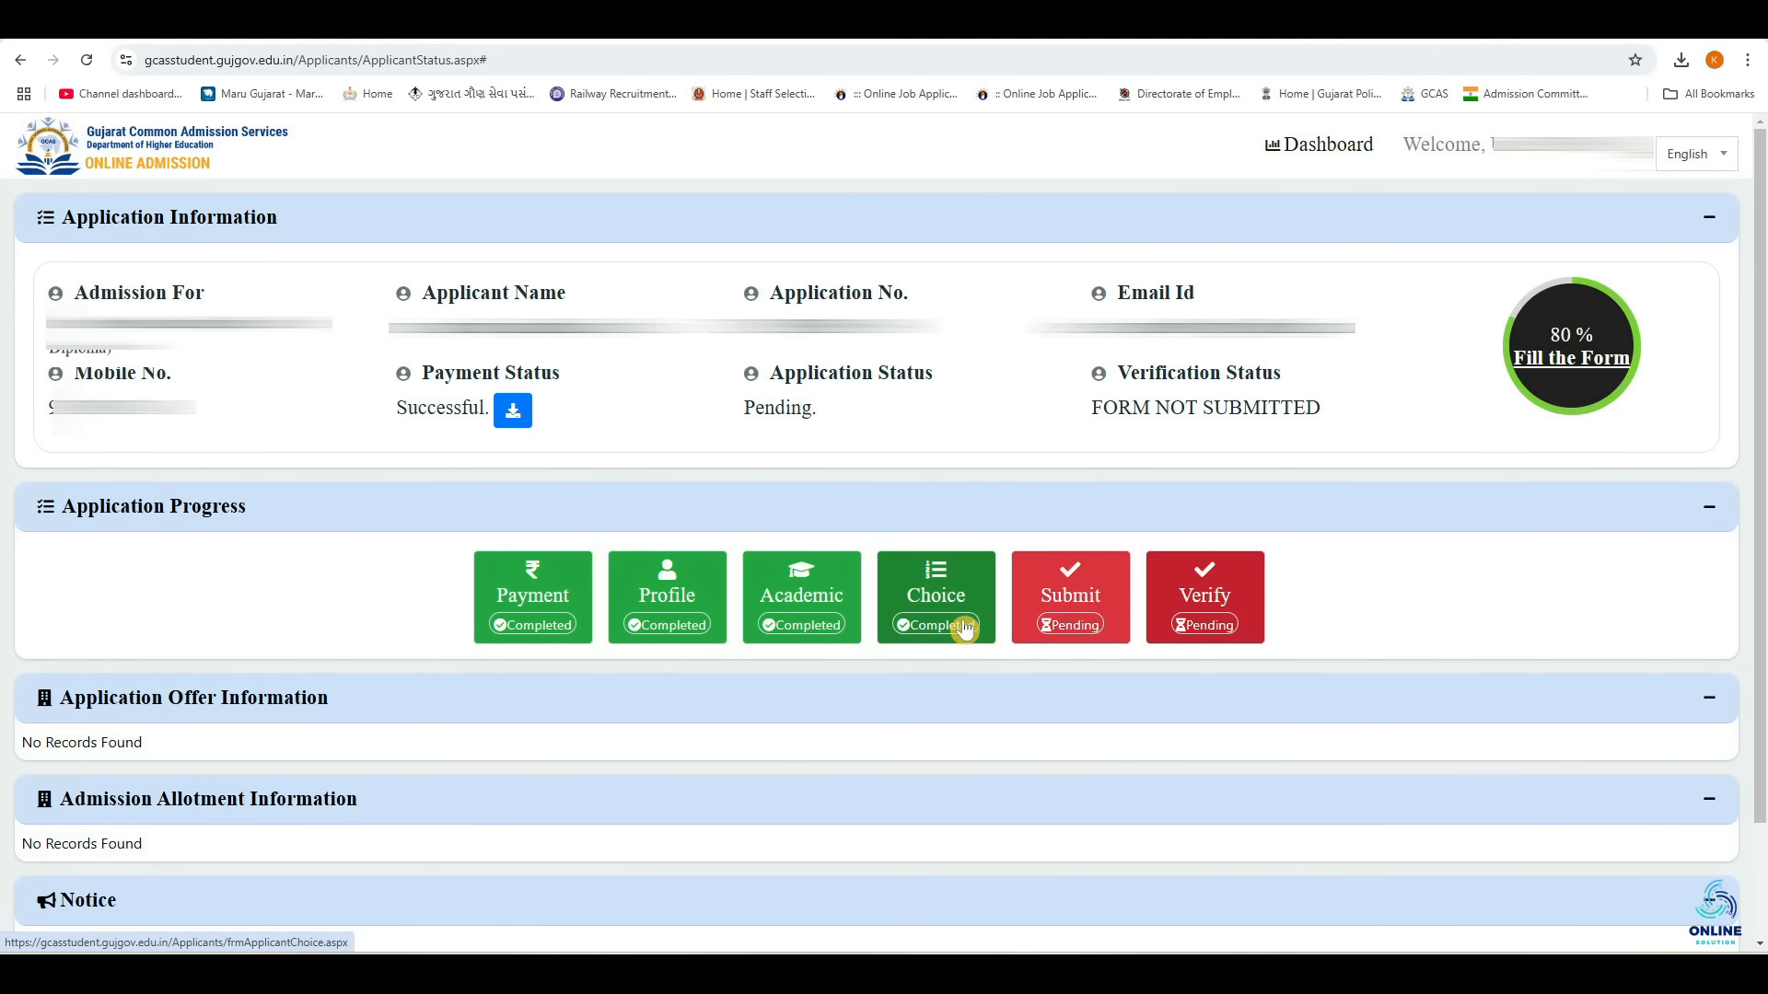
Open the Submit stage of the application, review the completed form and accept the applicant declaration.
click(1061, 599)
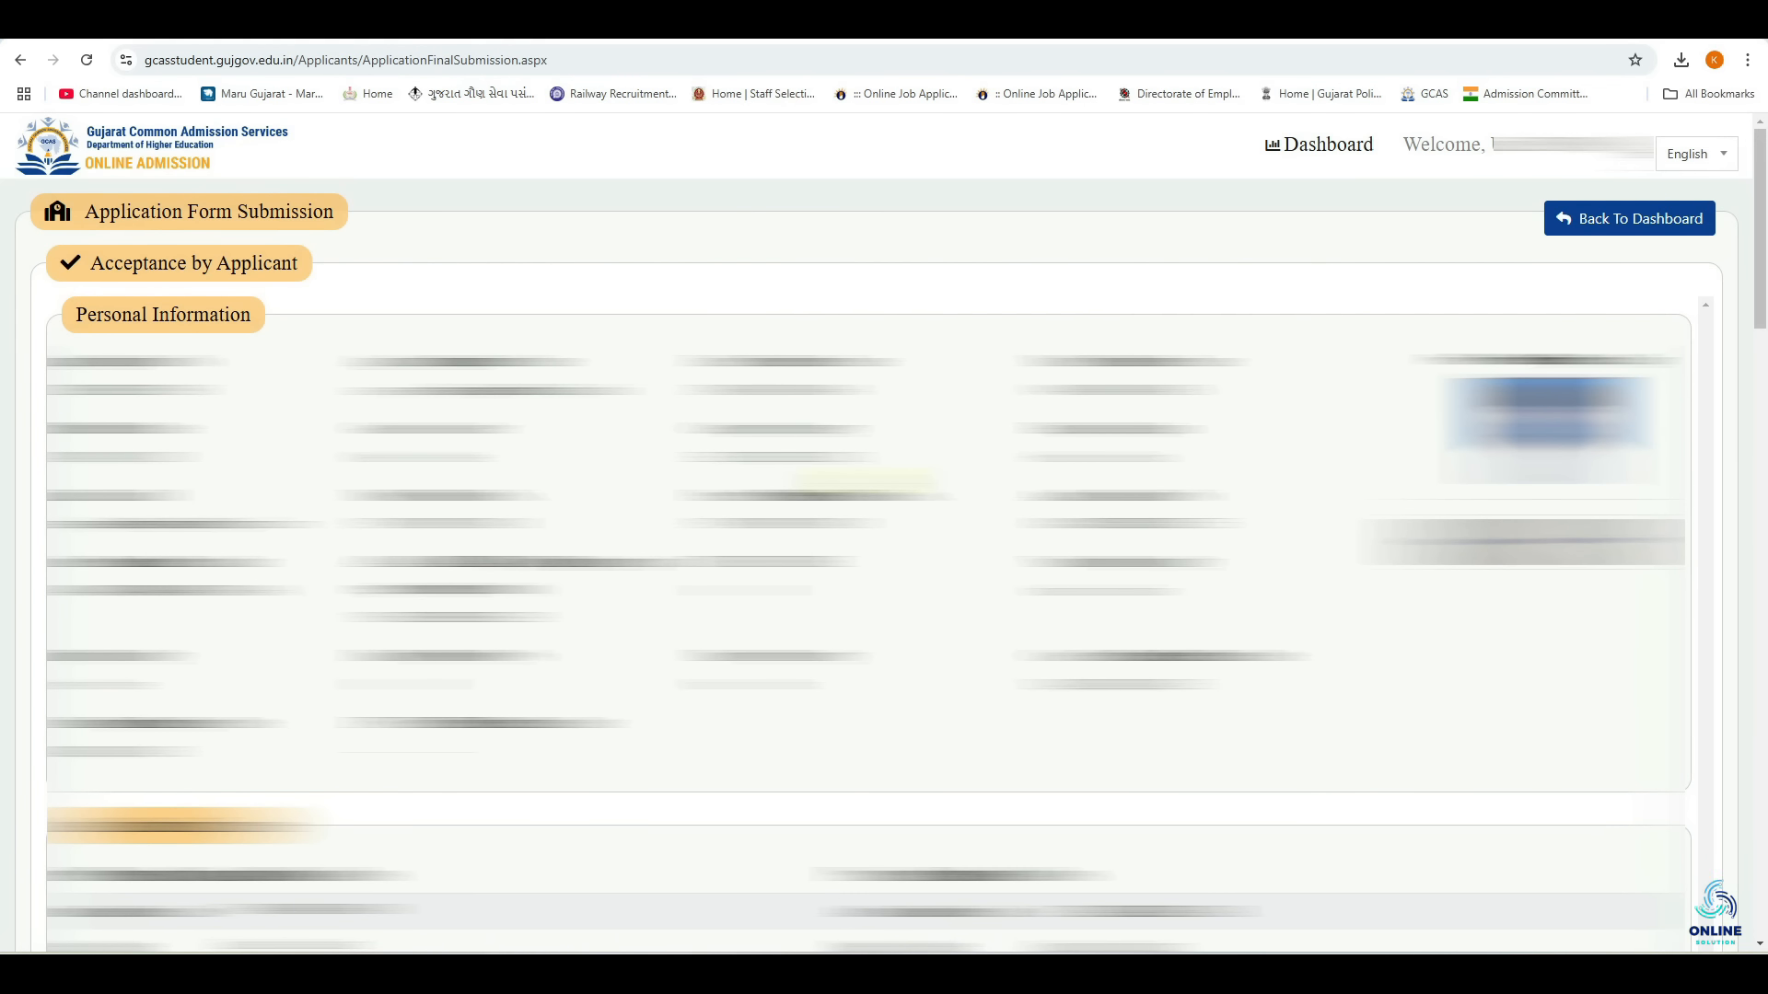
scroll(635, 543, down, 15)
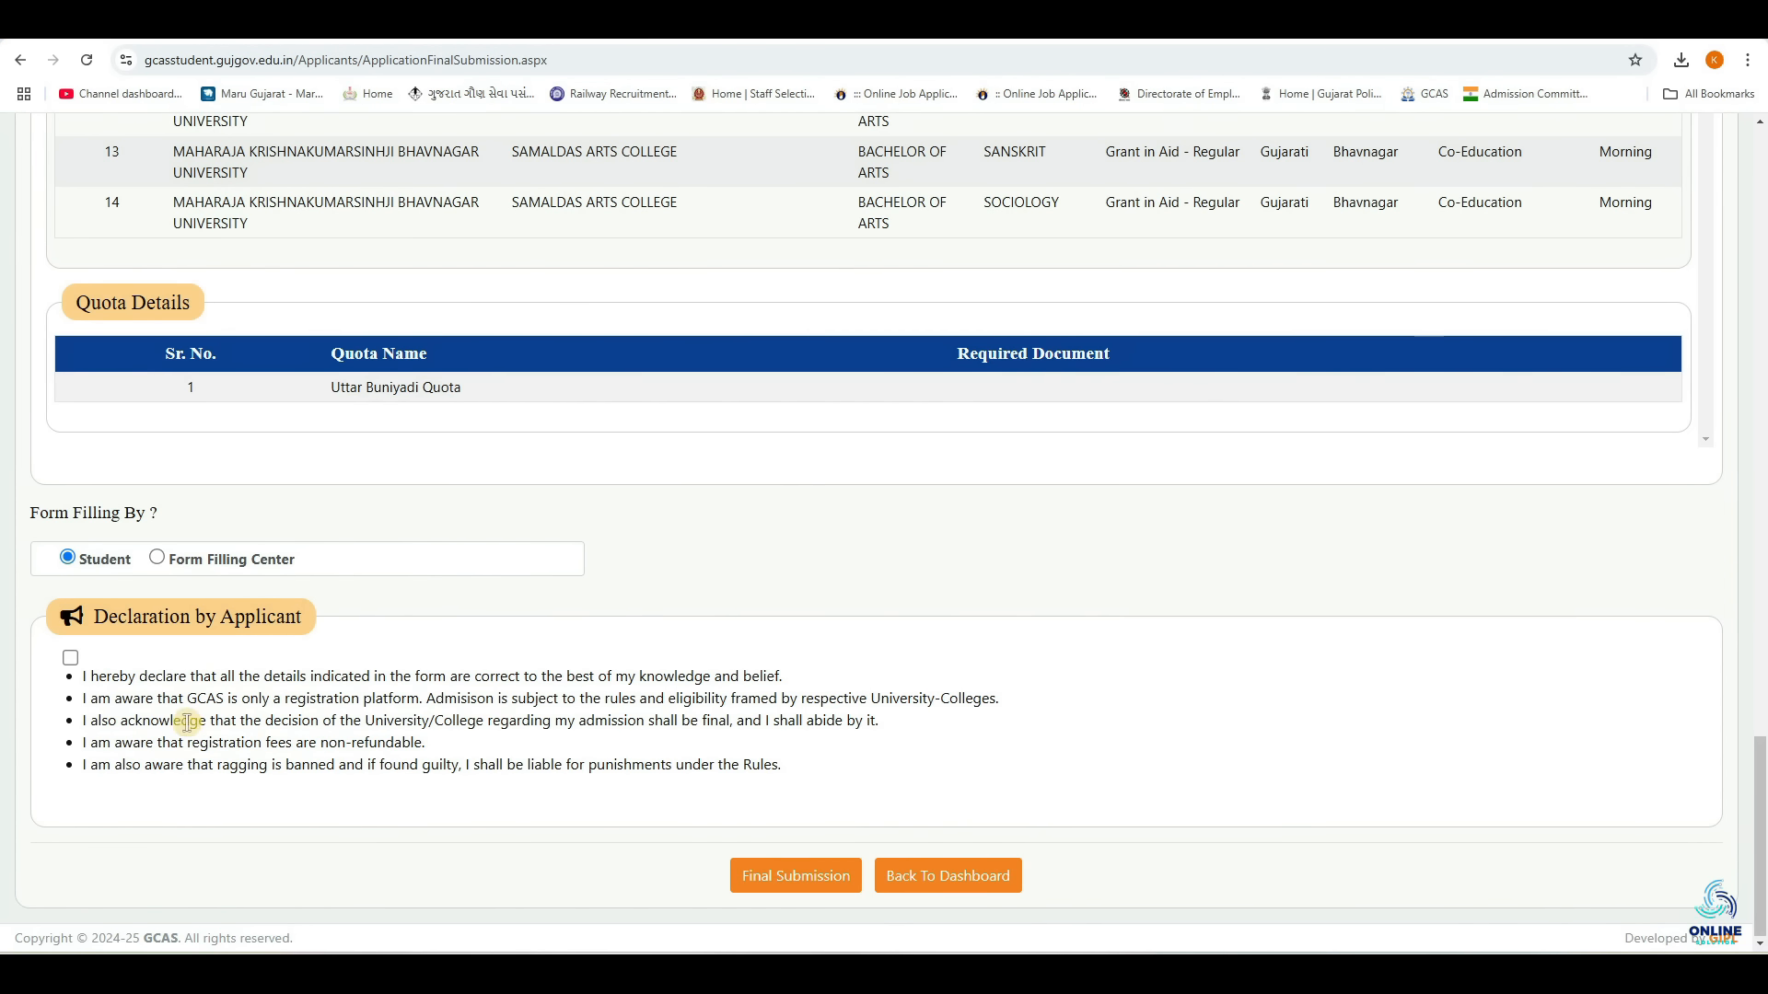
click(71, 661)
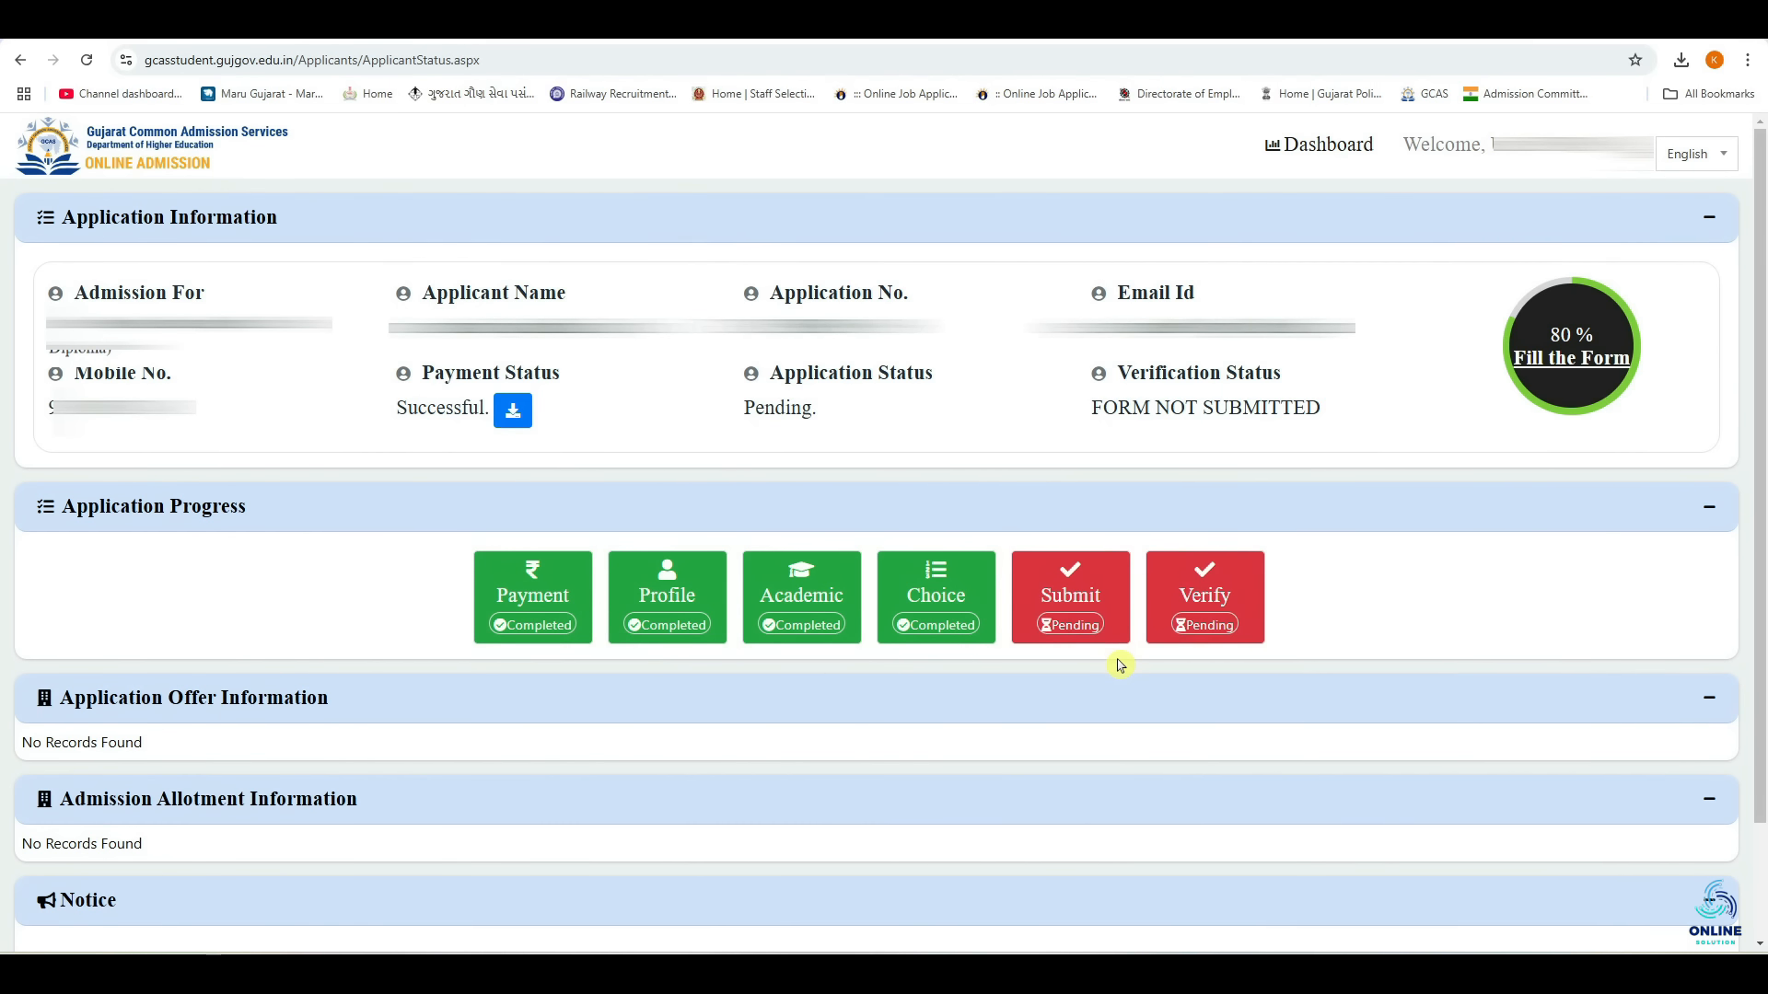
Return to the GCAS home site, open the list of form filling and verification centers, and filter the district by BHAVNAGAR.
click(368, 22)
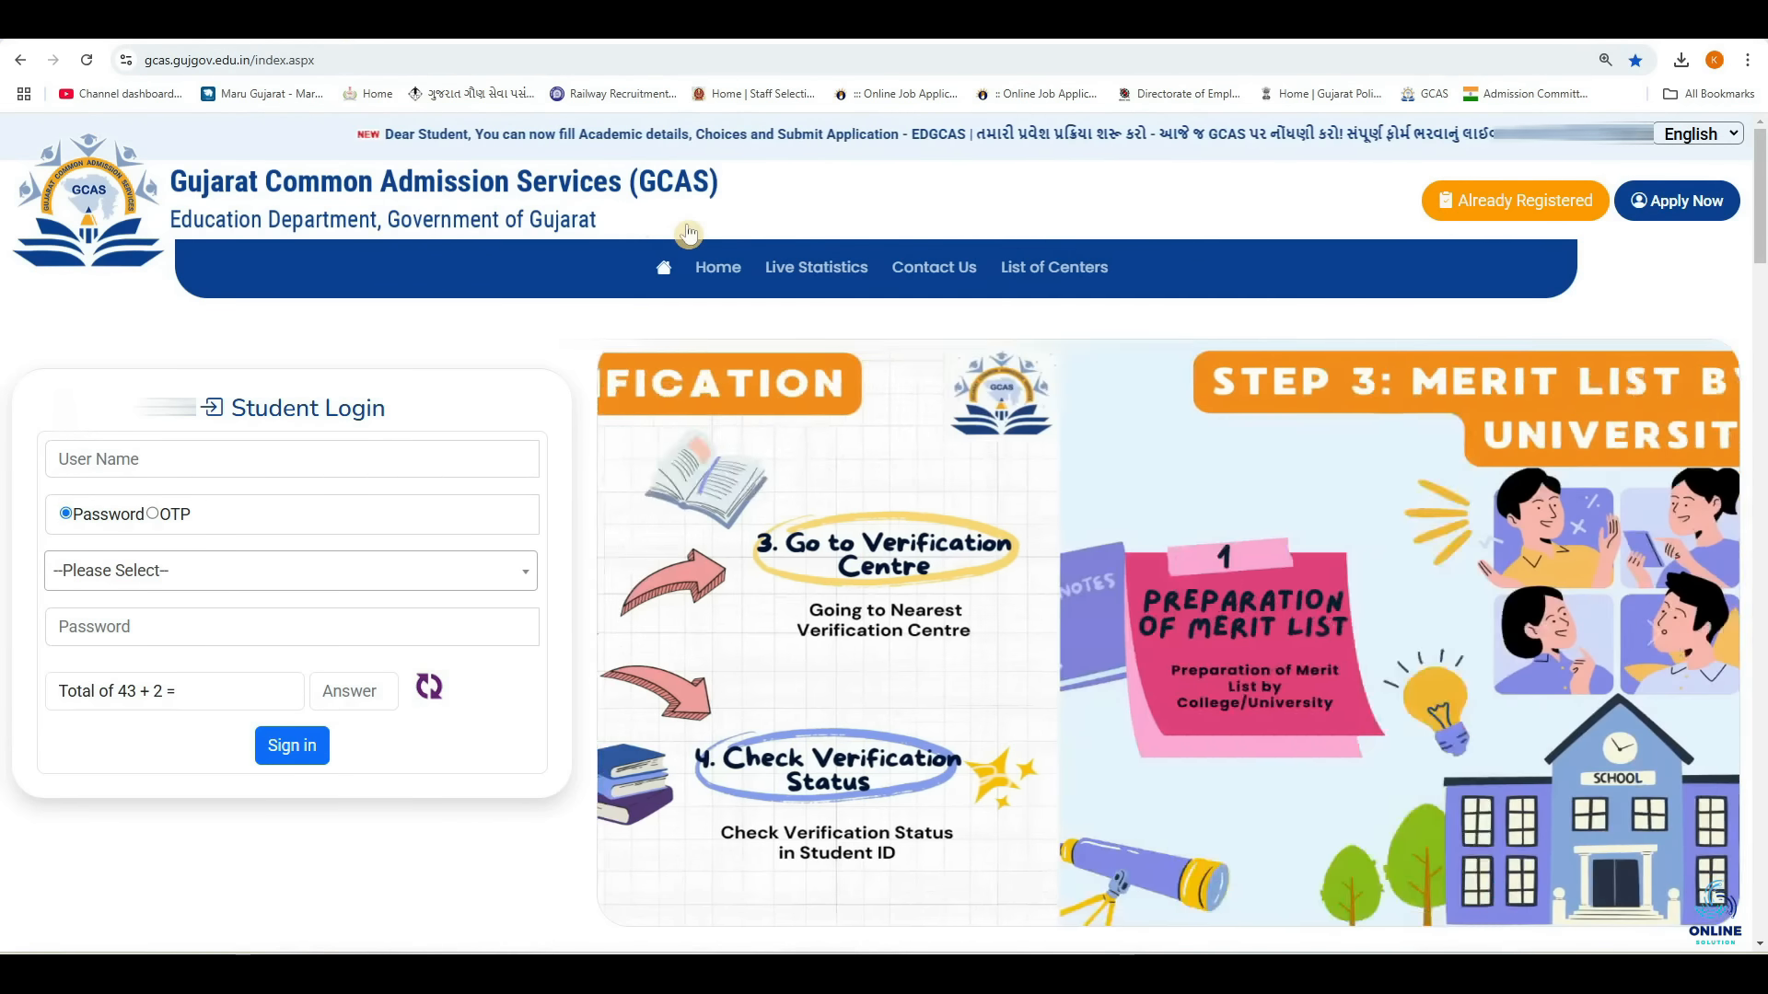
click(1041, 271)
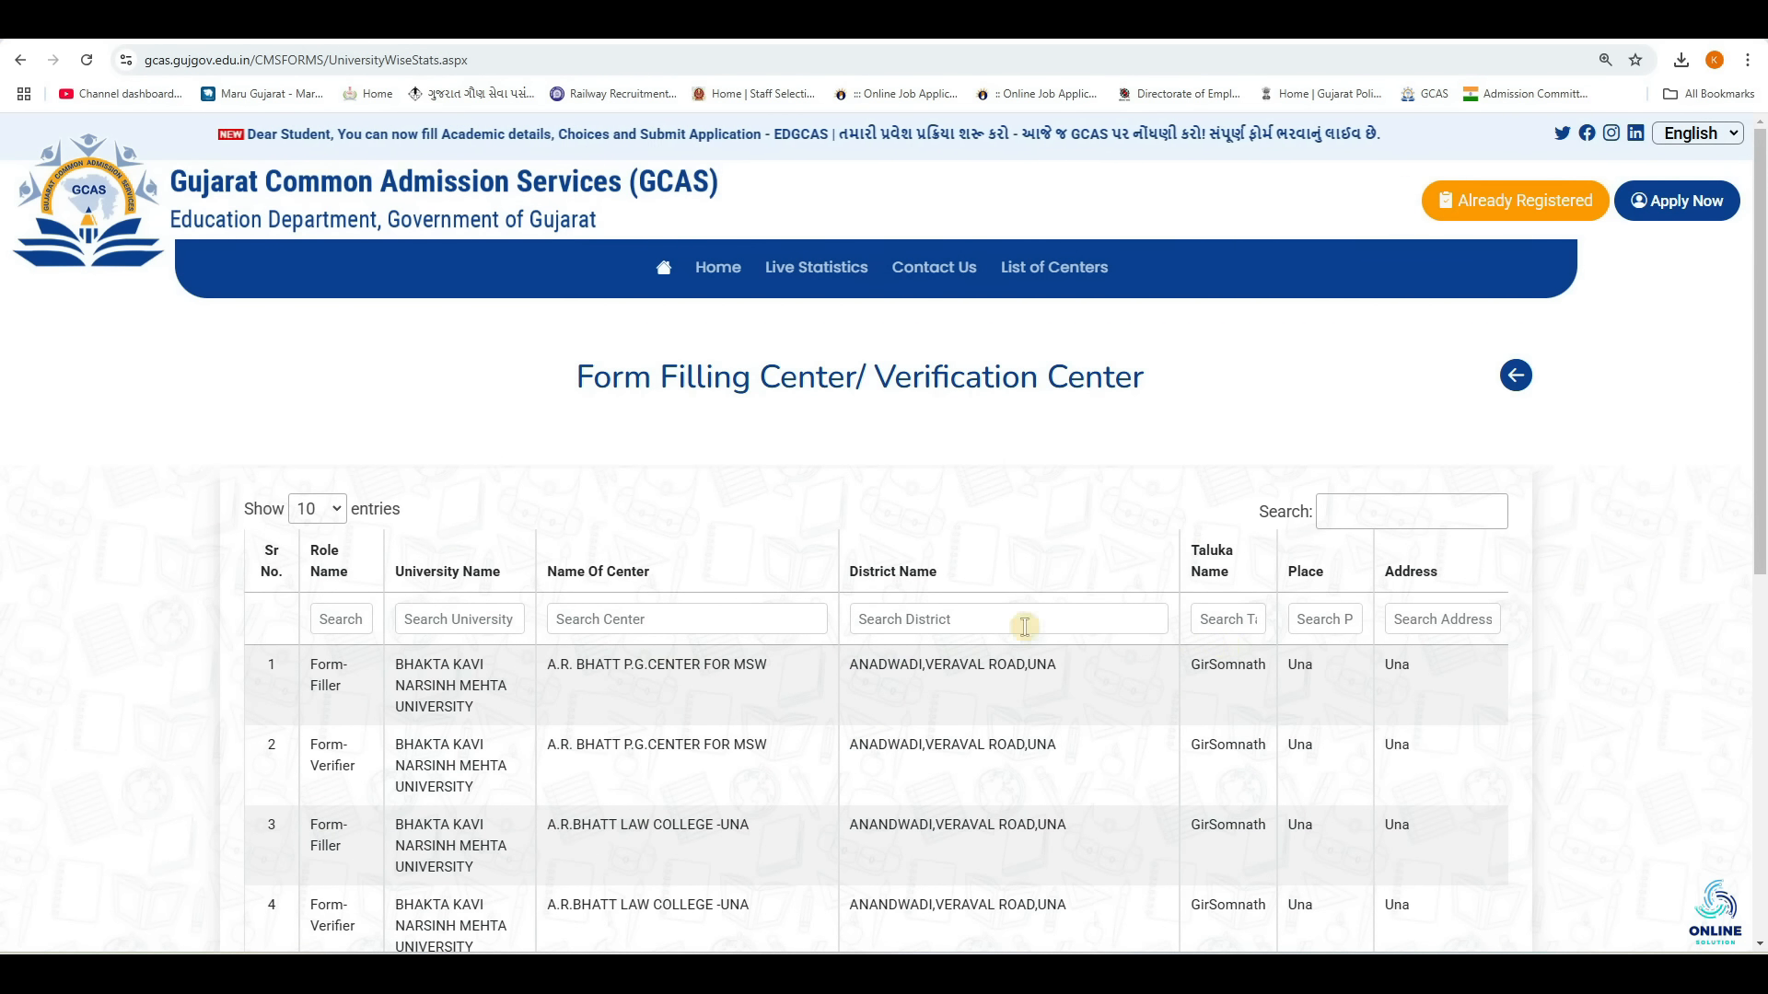
click(985, 626)
text(BH)
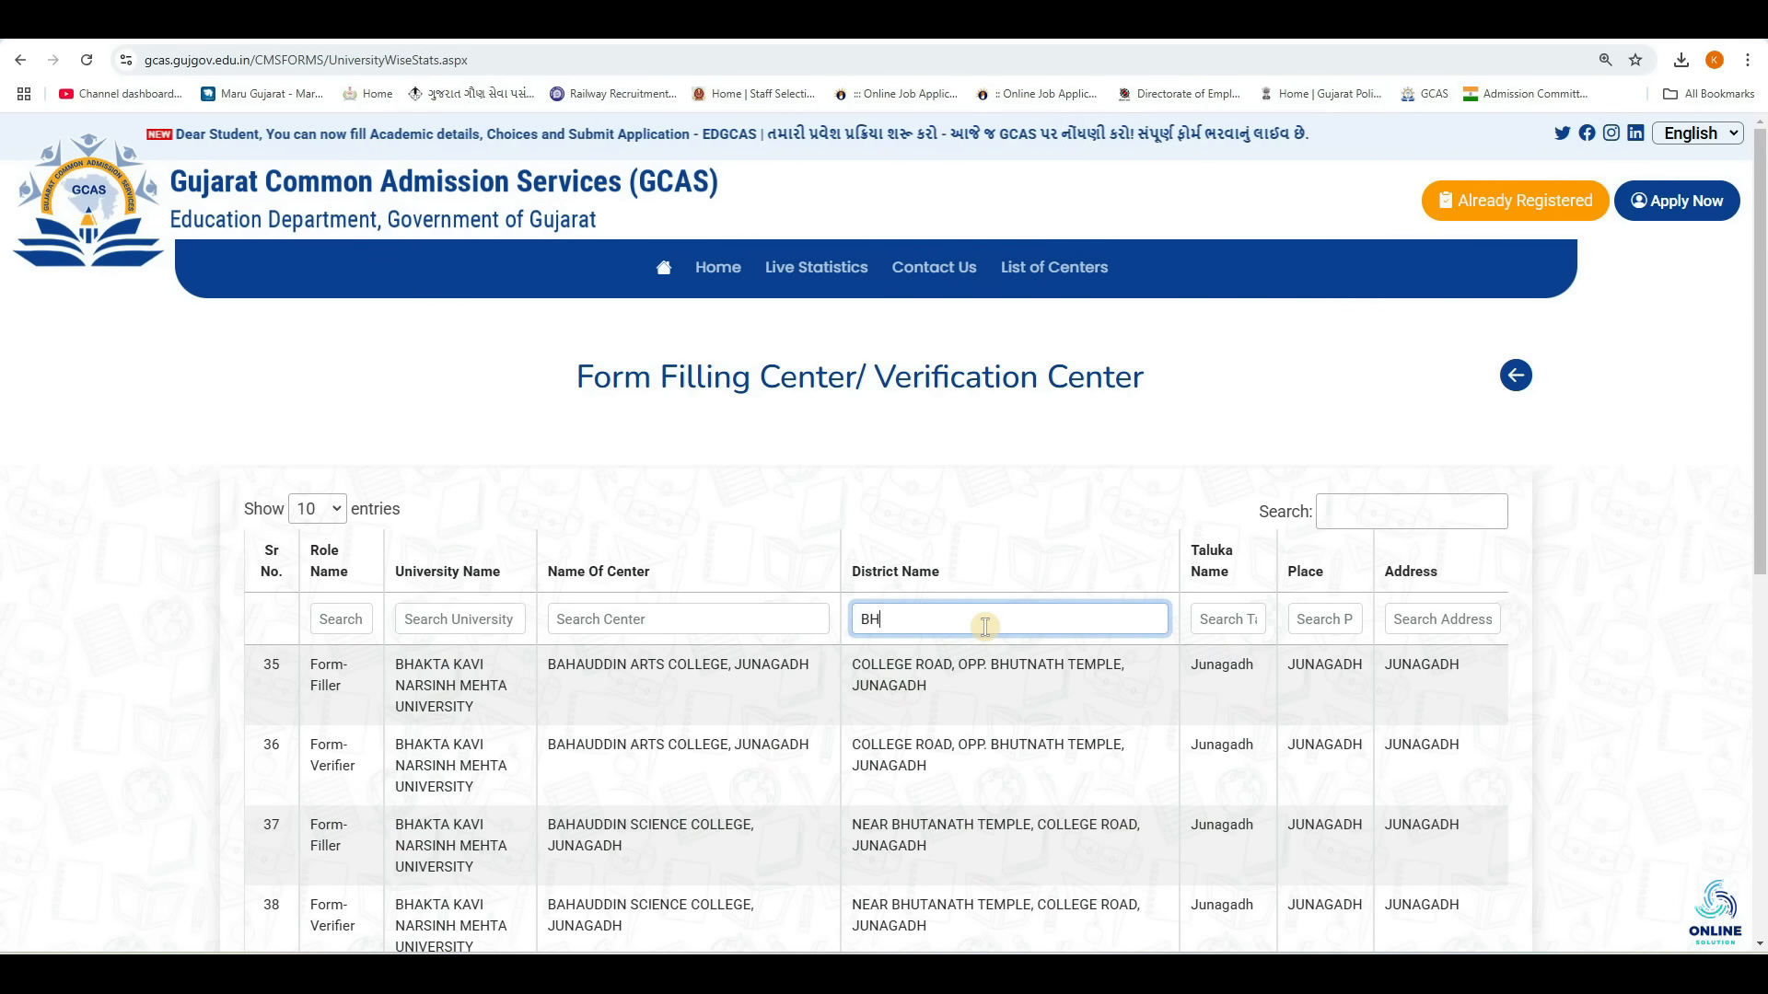
text(AVNAGAR)
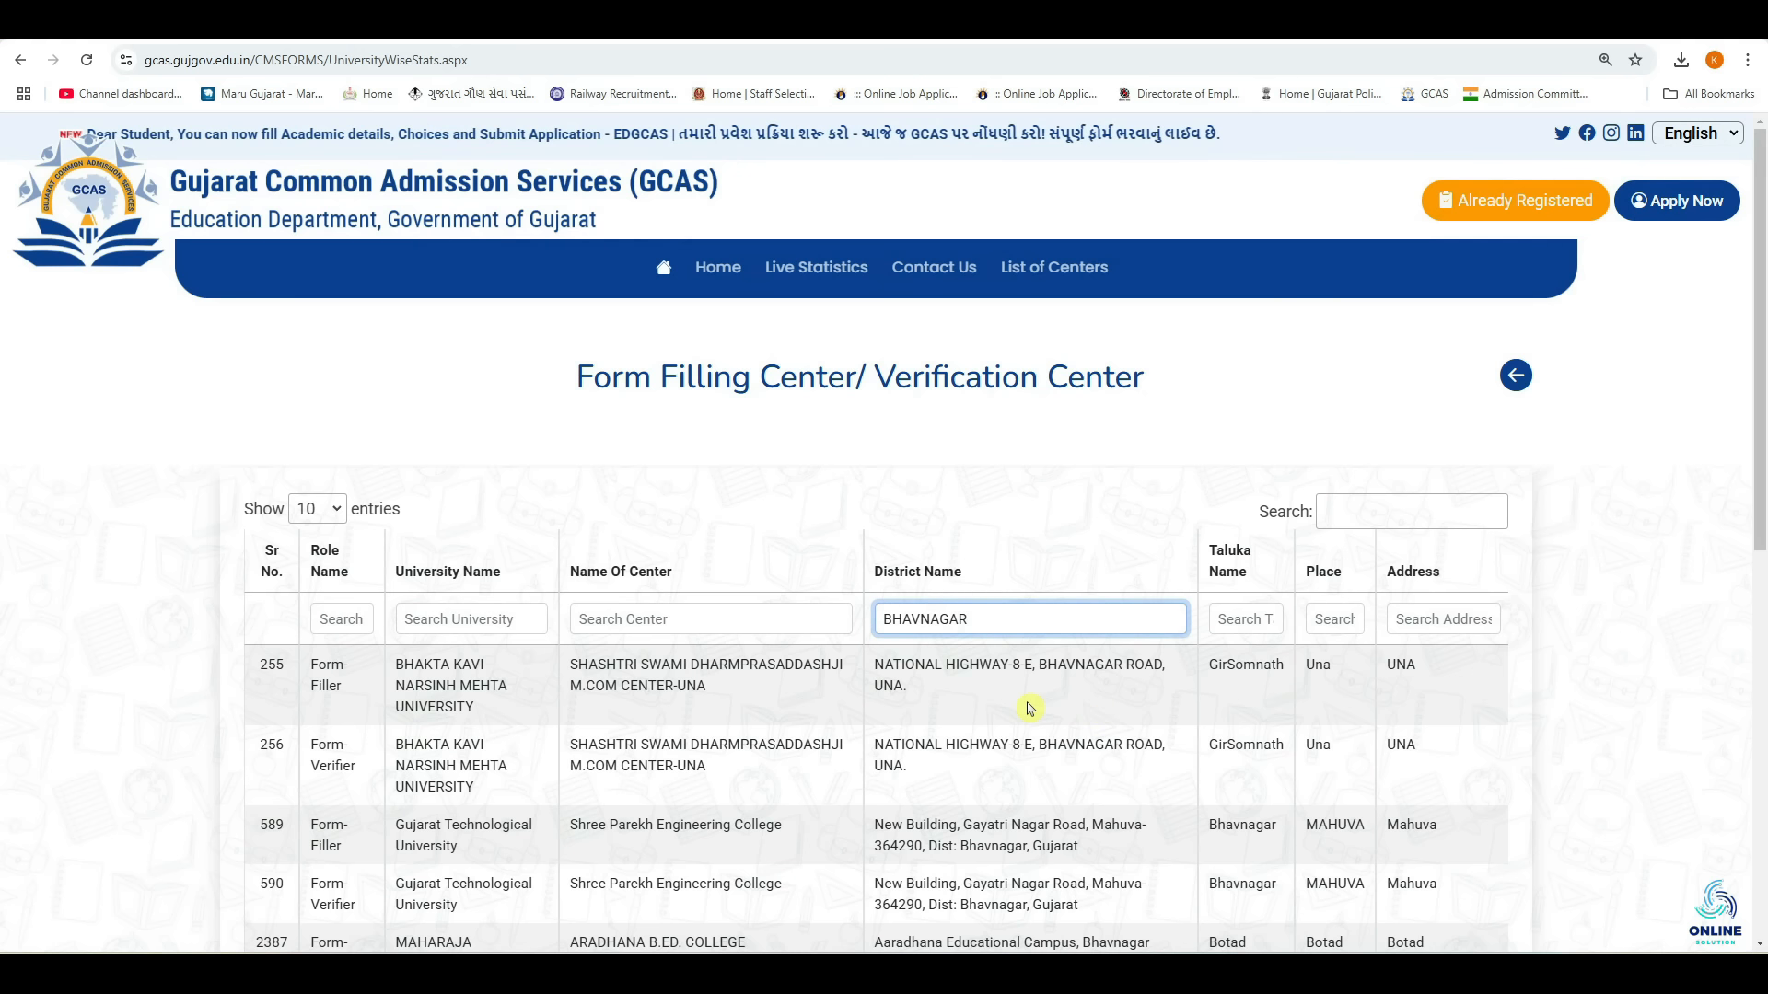